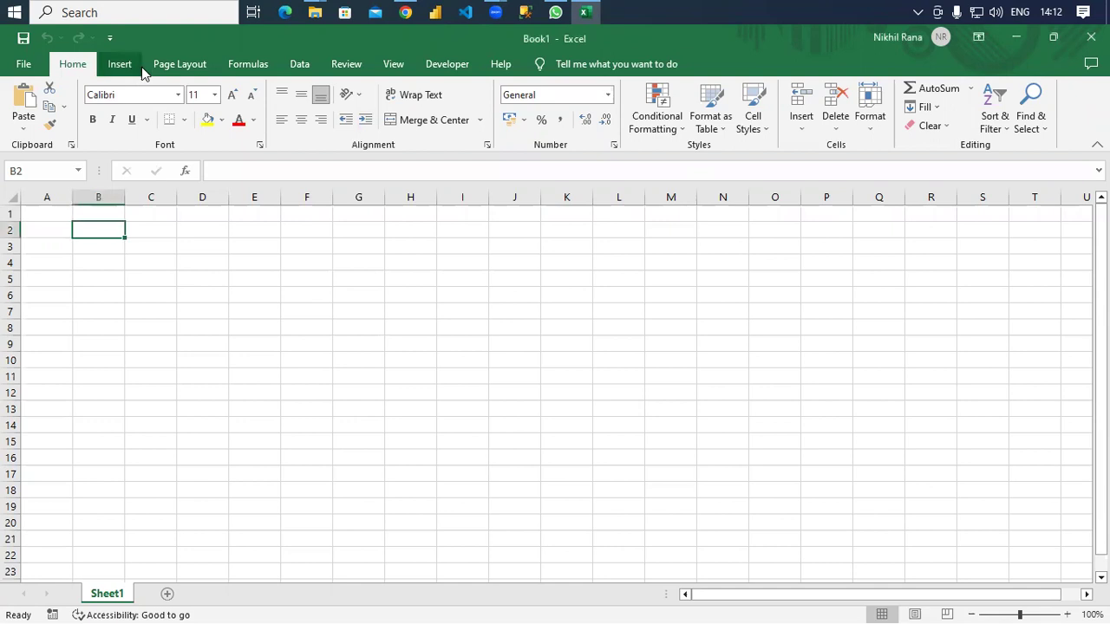
Browse the Page Layout, Formulas and Data ribbon tabs, then return to Home.
click(194, 66)
click(243, 65)
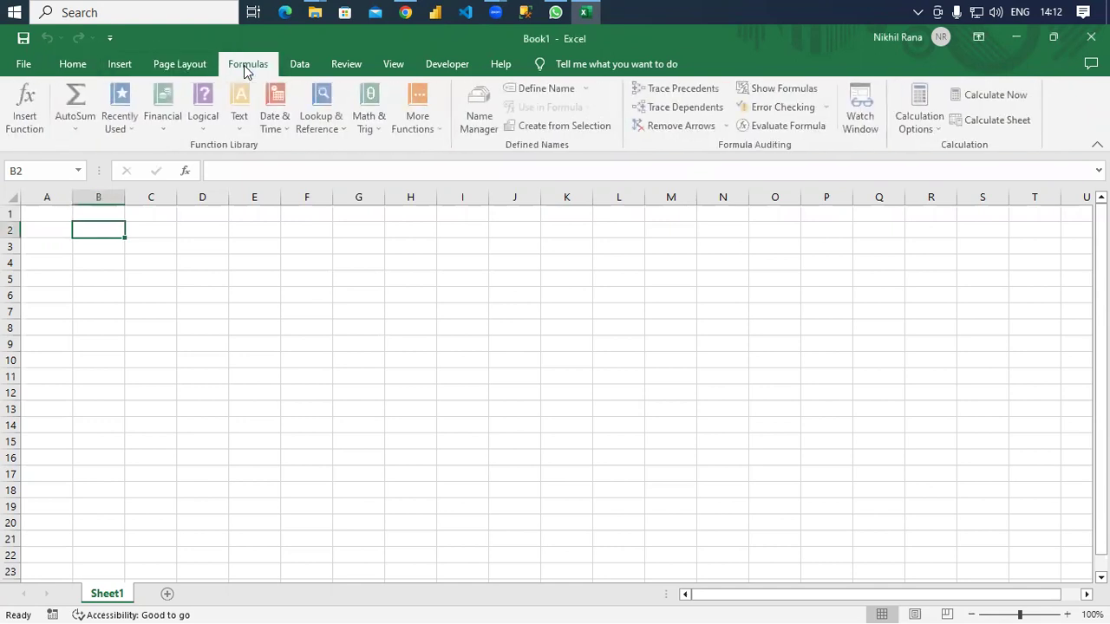
click(298, 67)
click(87, 67)
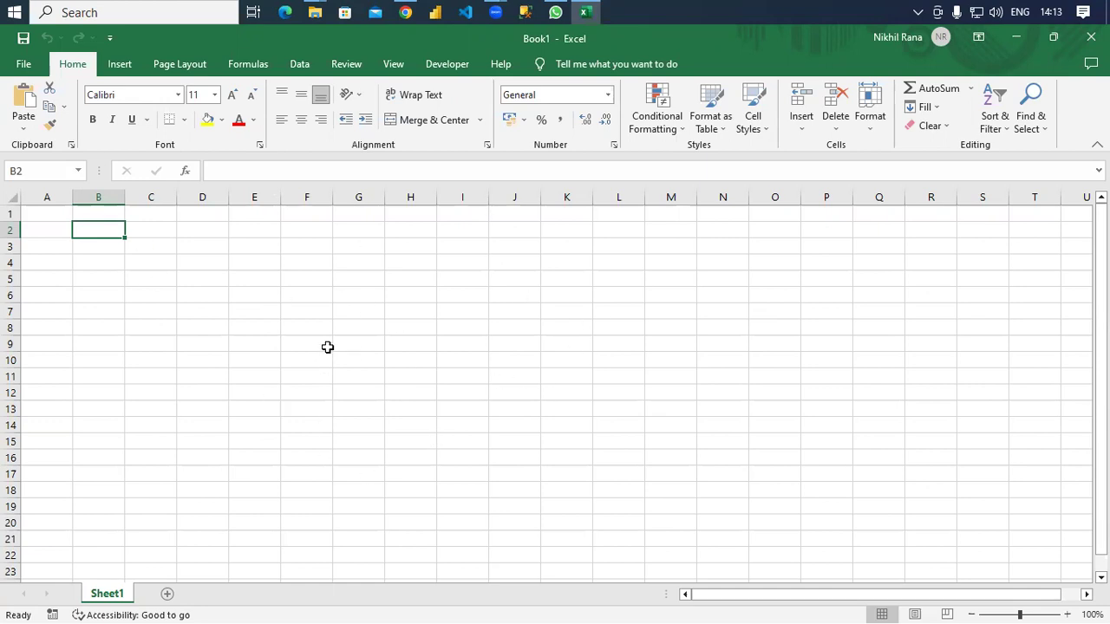
Practise selecting cell ranges such as C4:L18 and moving along row 2 and back to column A.
drag(152, 283, 916, 442)
click(231, 295)
click(157, 260)
drag(212, 304, 620, 497)
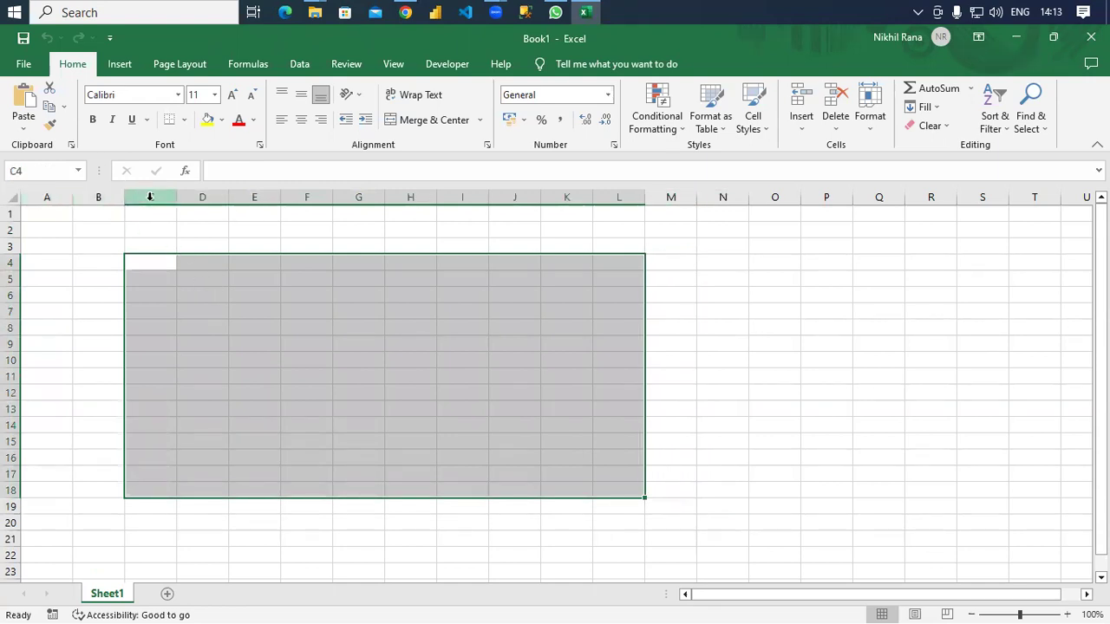
drag(823, 594, 982, 607)
click(202, 229)
key(Right)
key(Right)
key(Right)
key(Right)
key(Right)
key(Right)
key(Right)
key(Right)
key(Right)
key(Right)
key(Right)
key(Right)
key(Right)
key(Right)
key(Right)
key(Right)
key(Right)
key(Right)
key(Right)
key(Right)
key(Right)
key(Right)
key(Right)
key(Right)
key(Right)
key(Right)
key(Right)
key(Right)
key(Right)
key(Right)
key(Right)
key(Right)
key(Right)
key(Right)
key(Right)
key(Right)
key(Right)
key(Right)
key(Right)
key(Right)
key(Home)
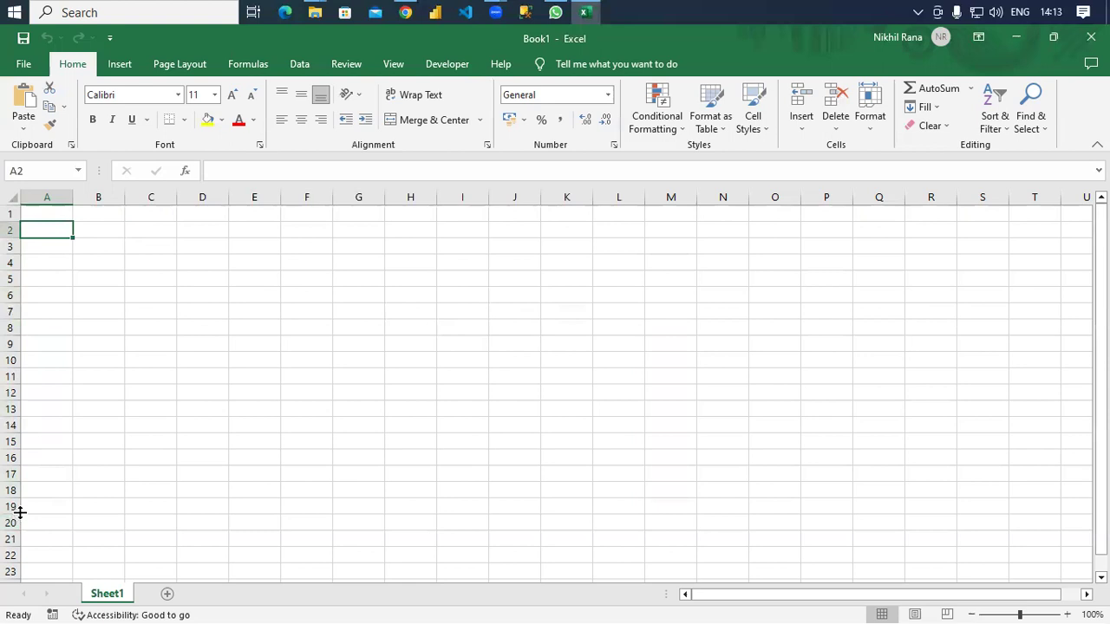
Select cells A1, B1, C1, B13, I16 and O14, and click into the formula bar.
click(35, 211)
click(30, 171)
click(40, 173)
click(103, 215)
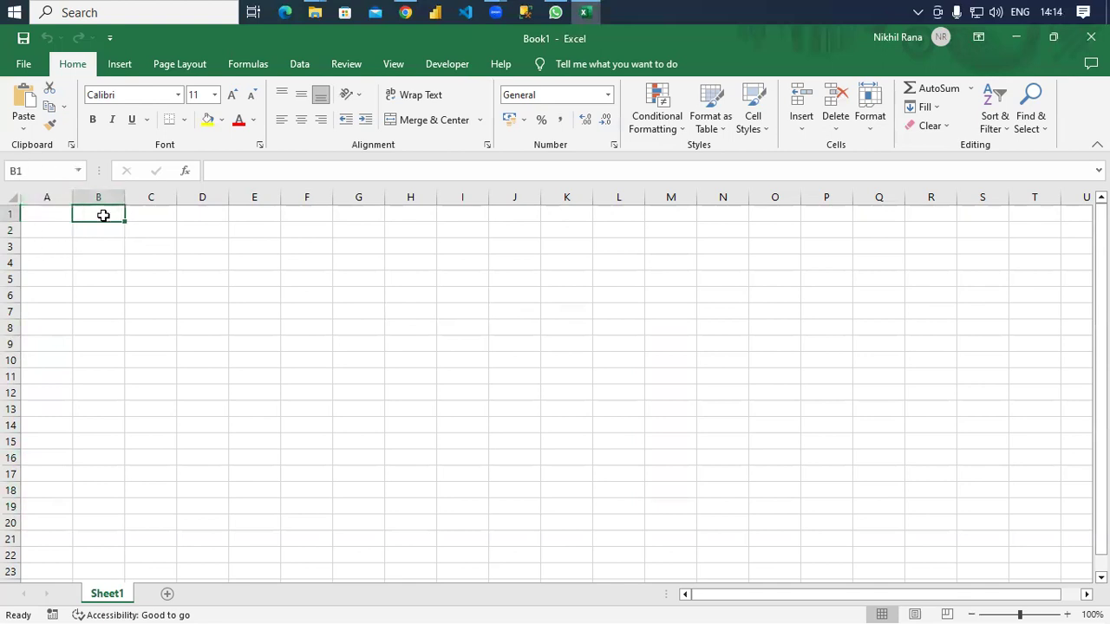
click(148, 213)
click(93, 402)
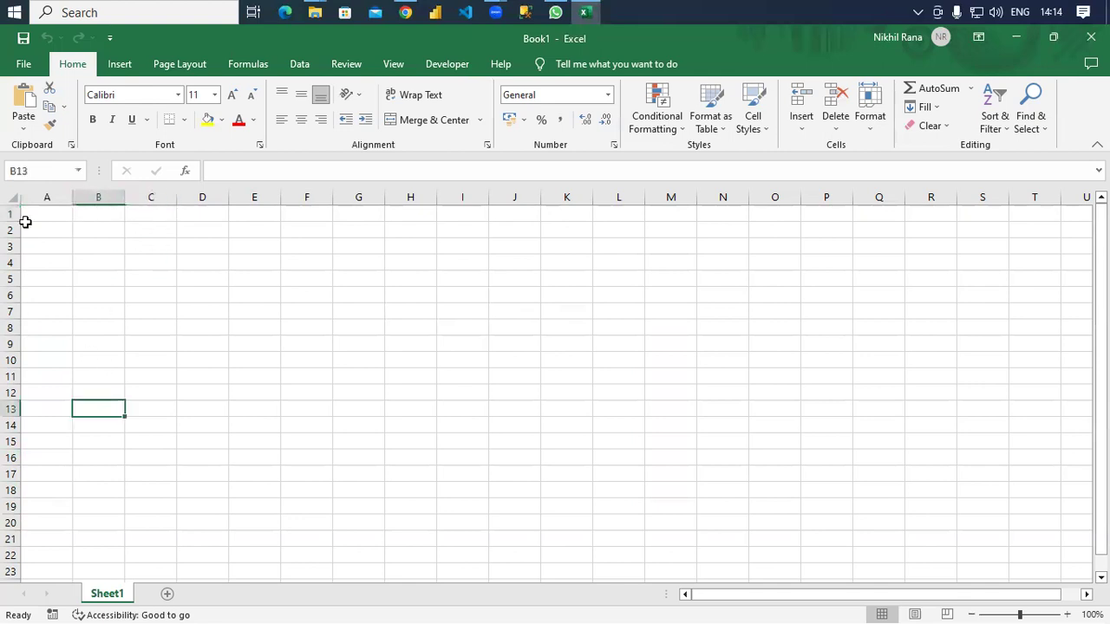
click(482, 456)
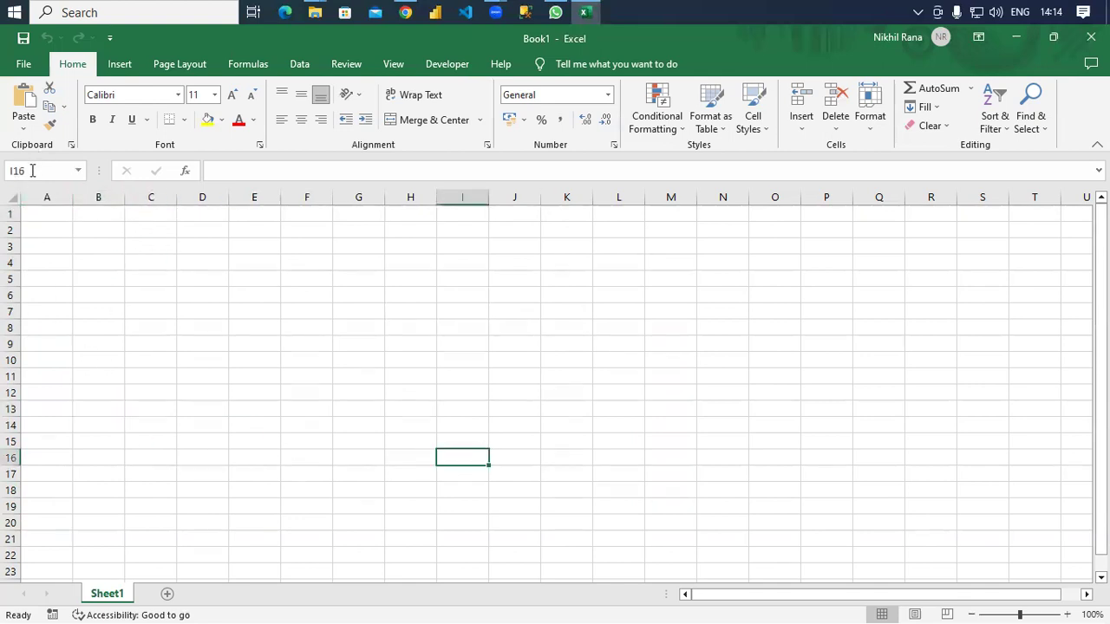
click(763, 425)
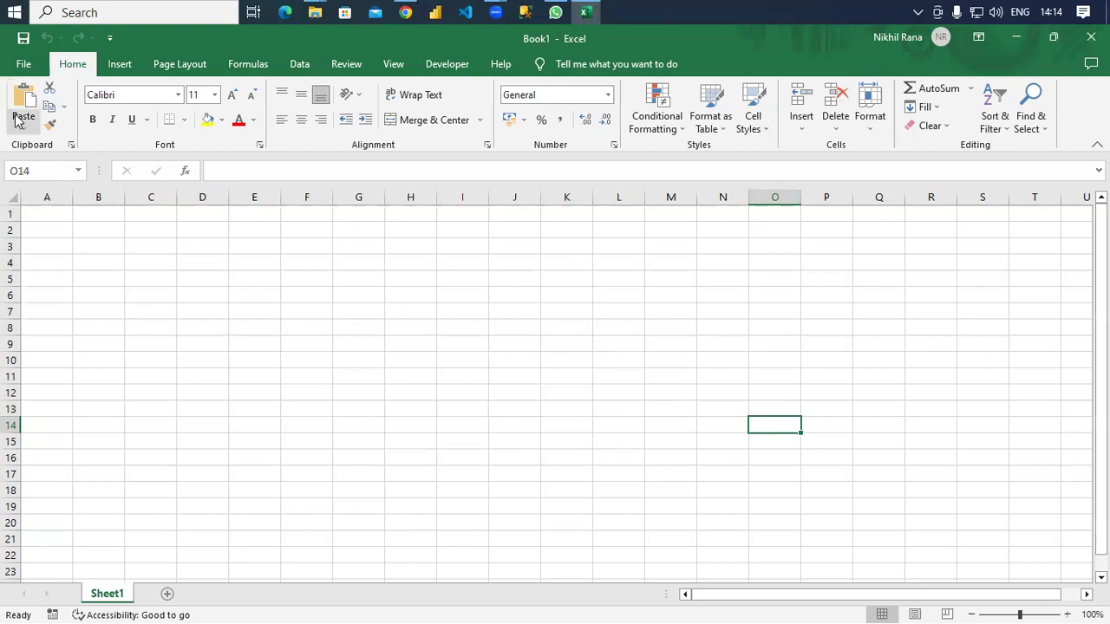
click(249, 172)
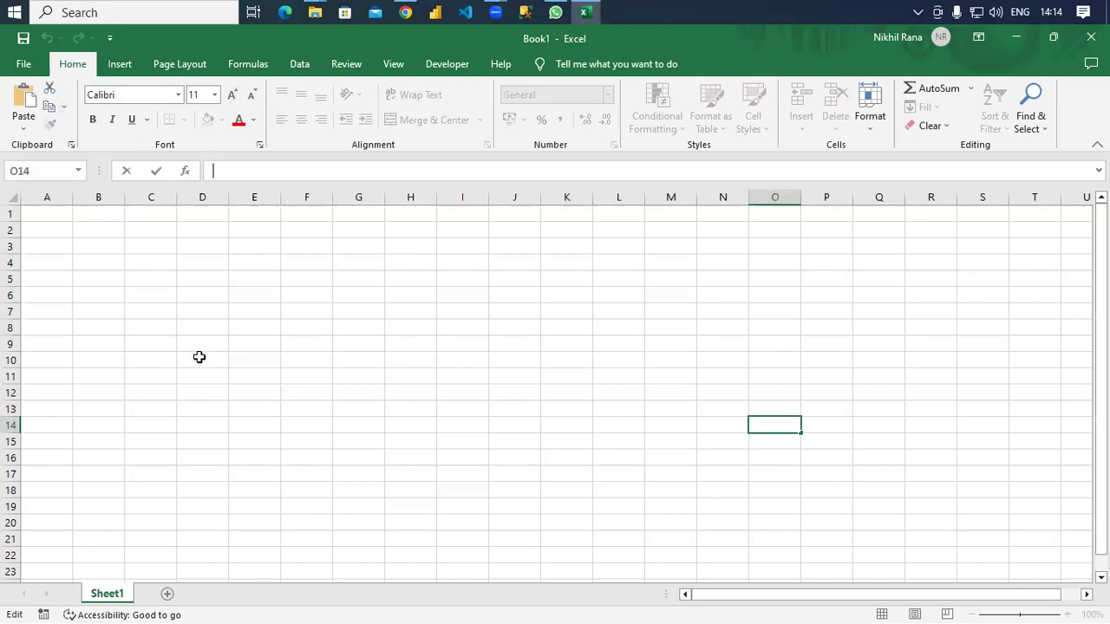
Enter the headings 'Name' in C4 and 'Roll No' in D4.
click(151, 259)
text(eghsrhg)
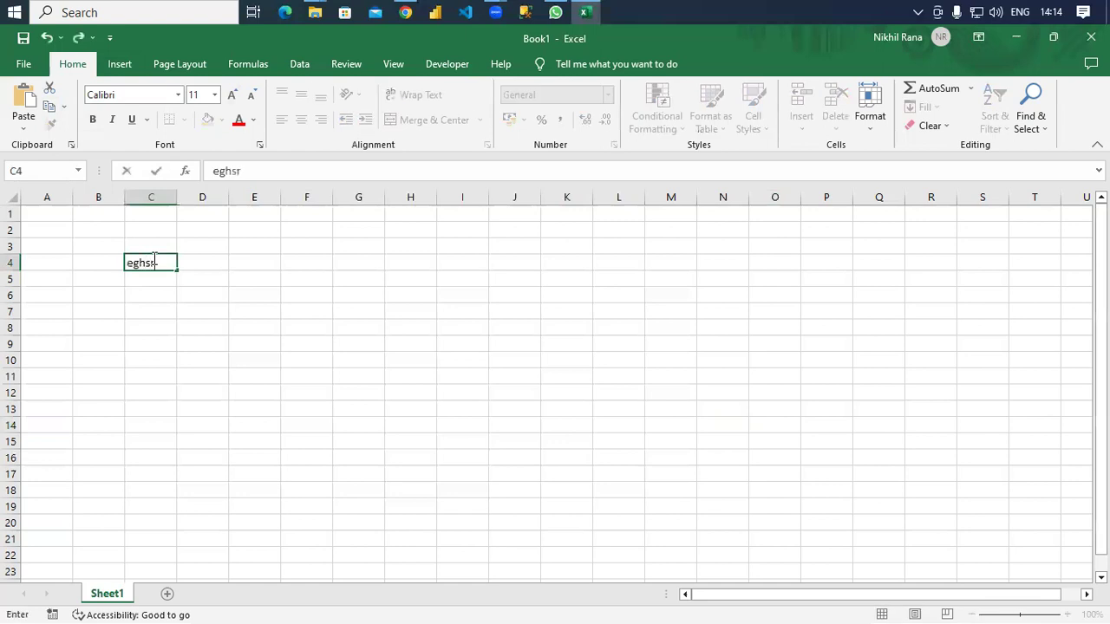
key(BackSpace)
key(BackSpace)
key(BackSpace)
key(BackSpace)
key(BackSpace)
key(BackSpace)
key(BackSpace)
text(dfhet)
key(BackSpace)
key(BackSpace)
key(BackSpace)
key(BackSpace)
text(Name)
key(Tab)
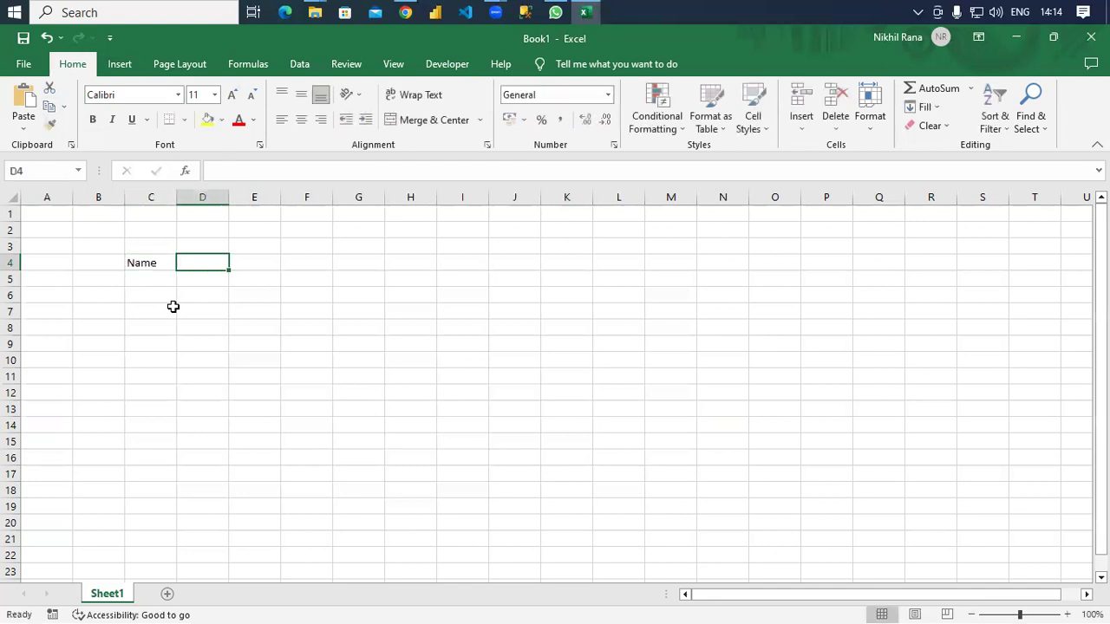
text(Roll No)
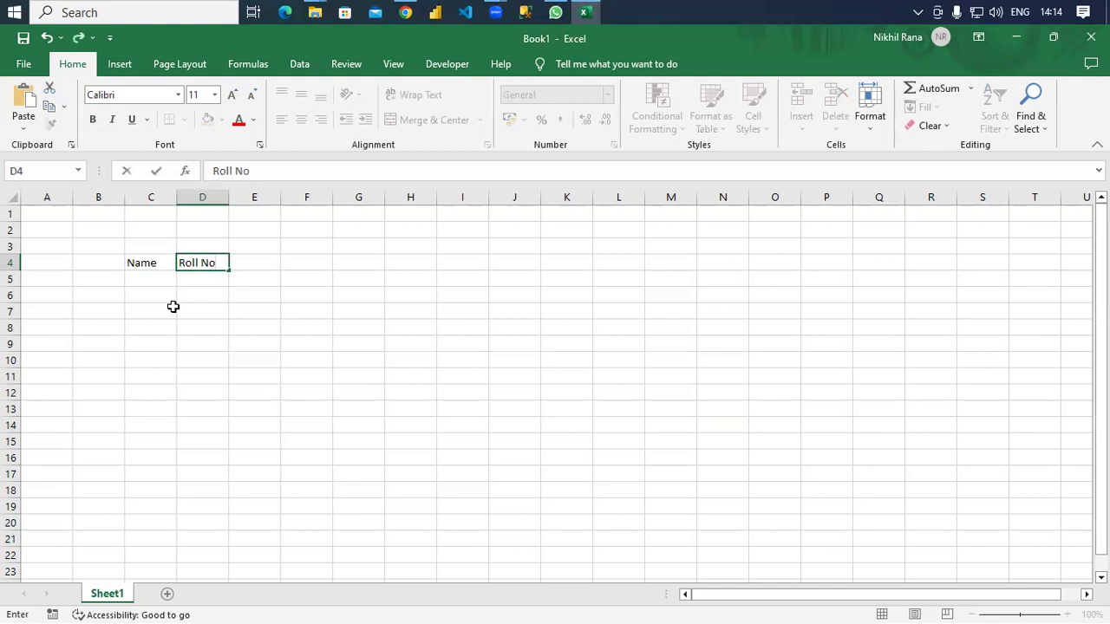
click(145, 262)
key(Right)
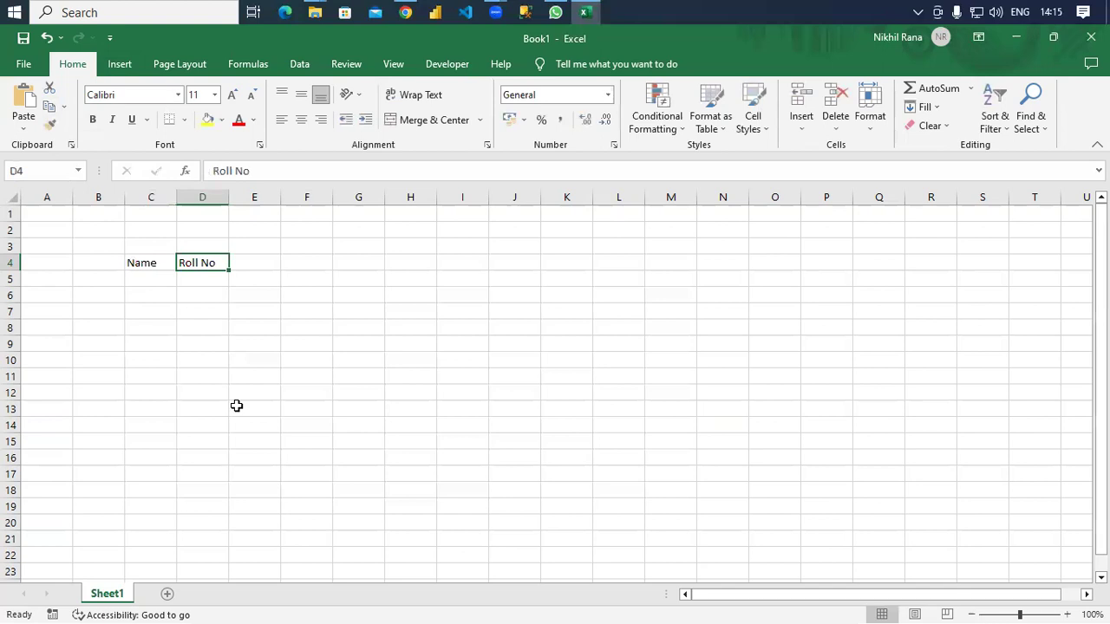
click(156, 263)
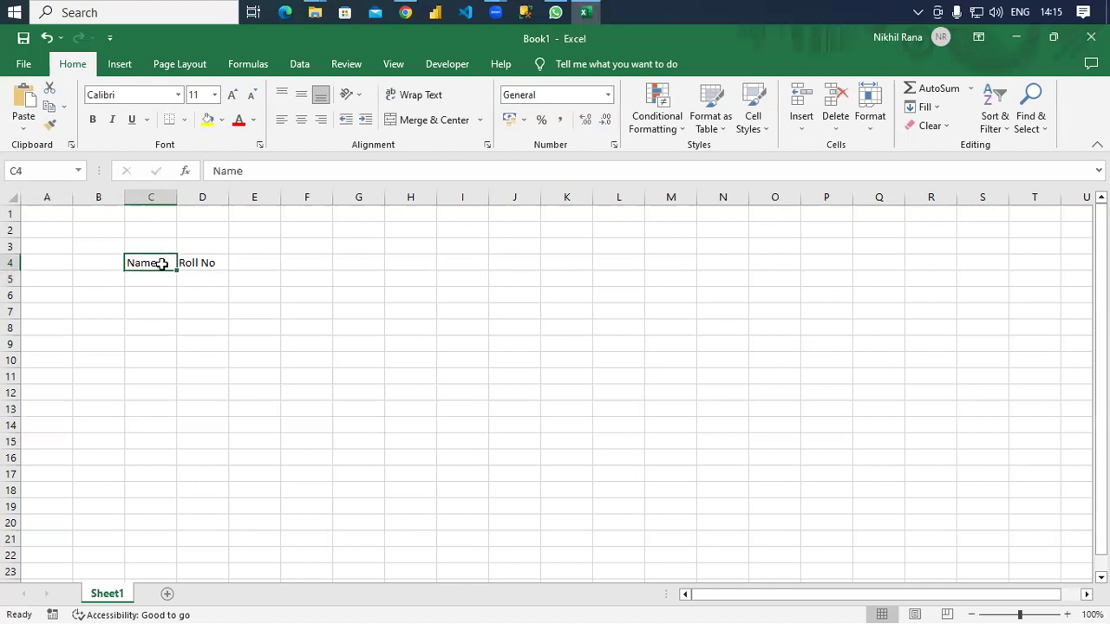
Bold and underline 'Name' in C4, and italicize 'Roll No' in D4.
click(92, 120)
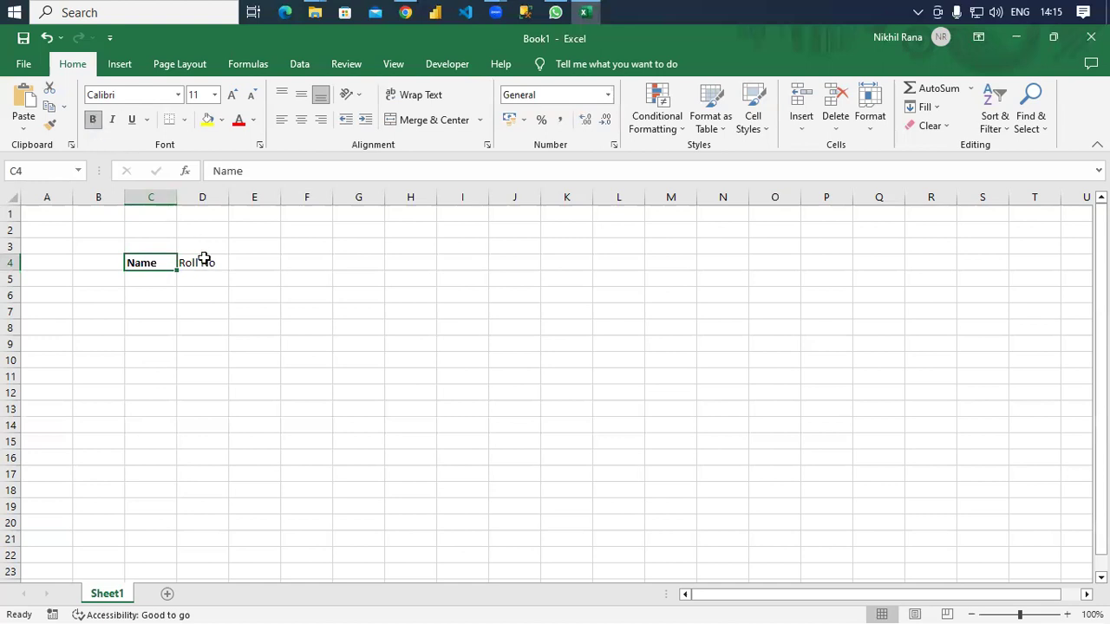
click(205, 260)
click(113, 121)
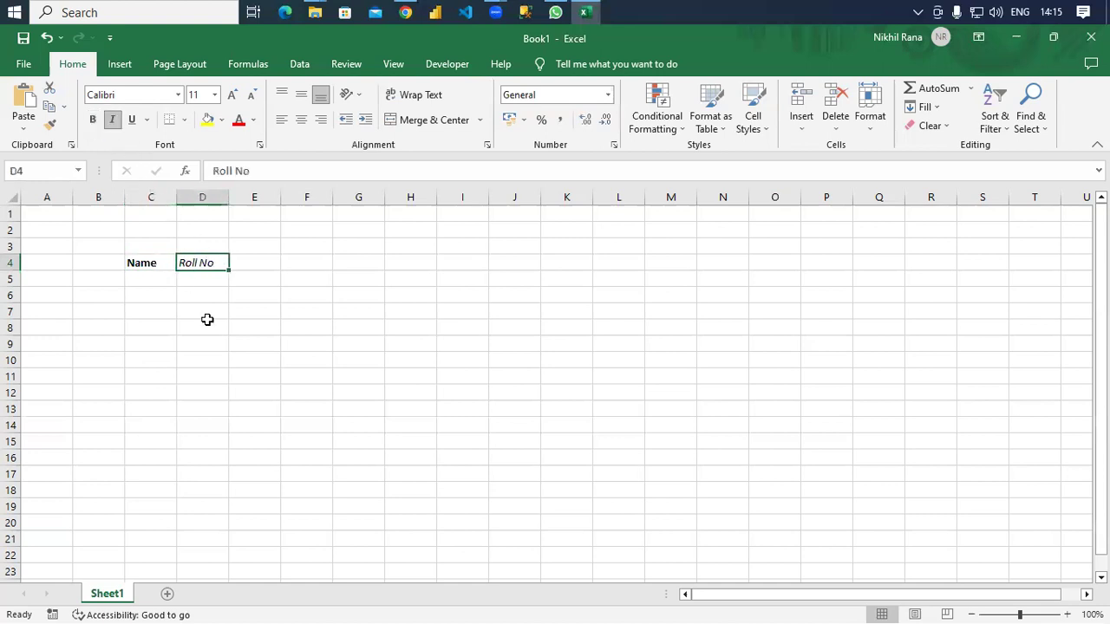
click(146, 263)
click(132, 120)
click(204, 317)
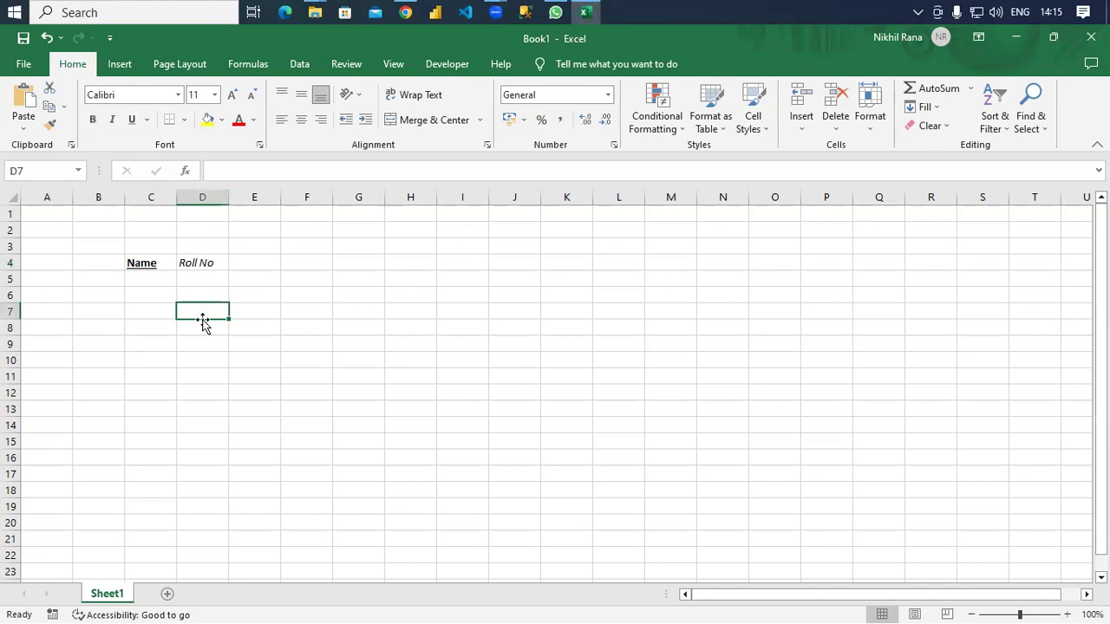
Set the Name heading to Algerian, then change it to Castellar.
click(176, 97)
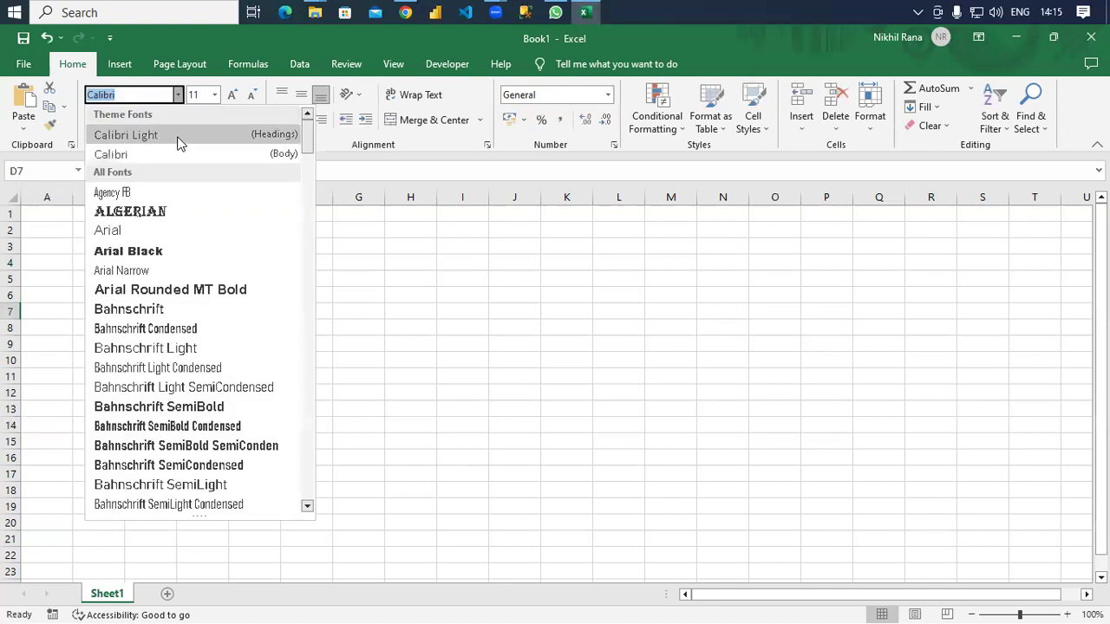
click(191, 211)
click(172, 270)
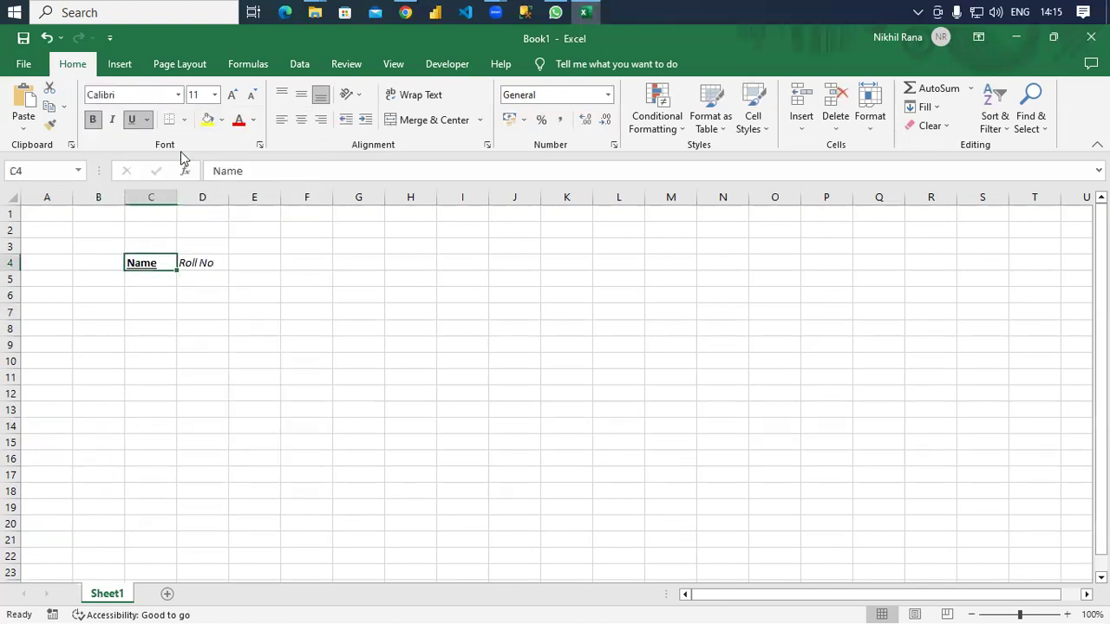
click(178, 95)
click(158, 211)
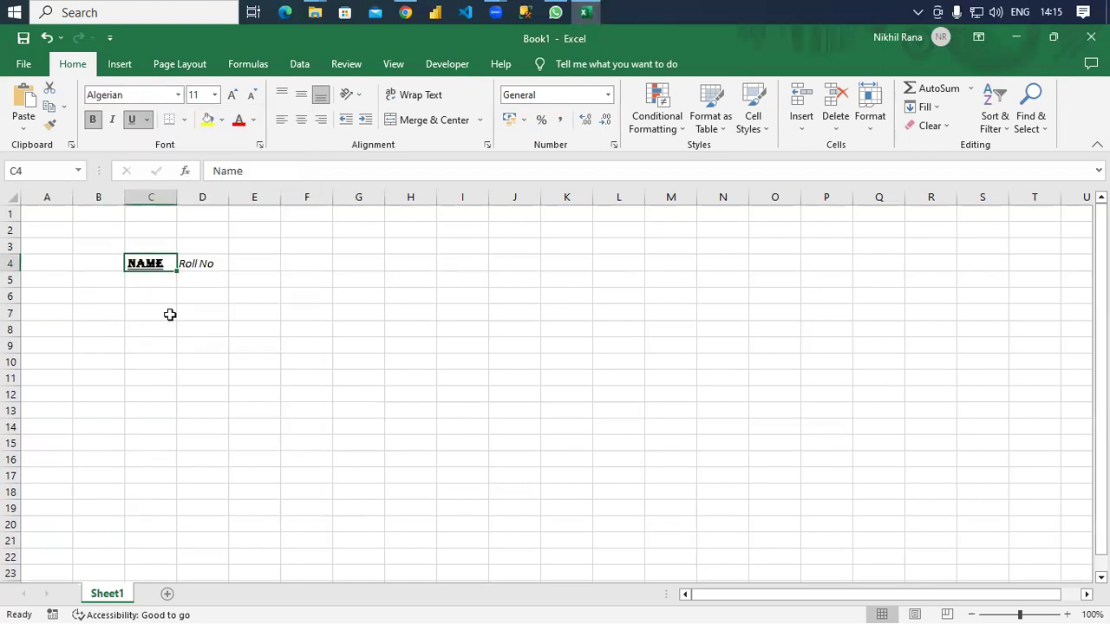
click(178, 95)
scroll(200, 357, down, 12)
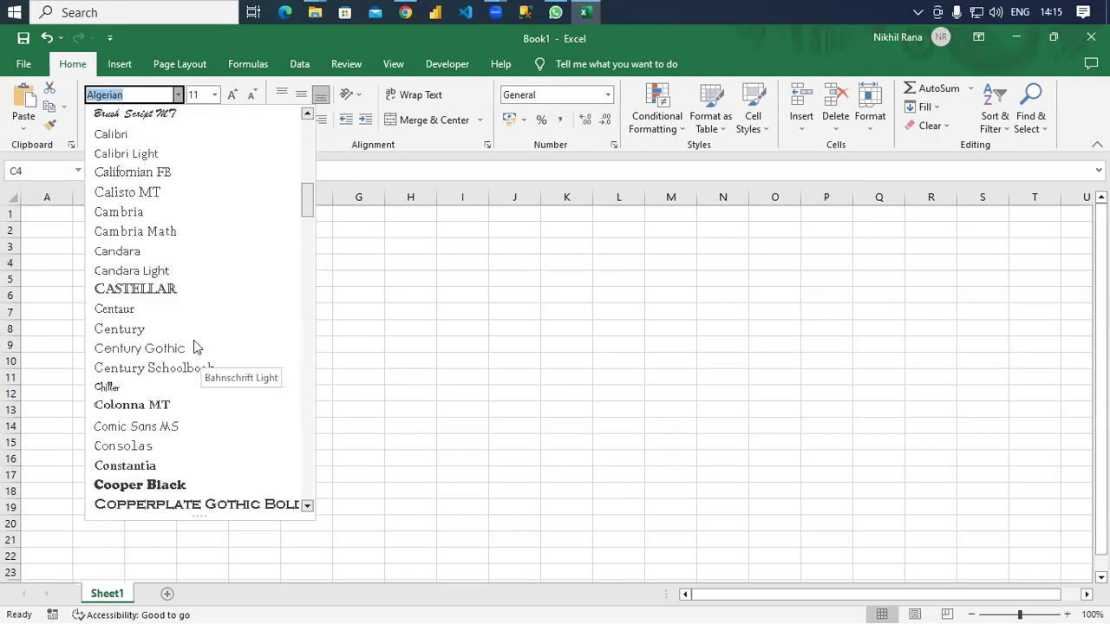
click(178, 290)
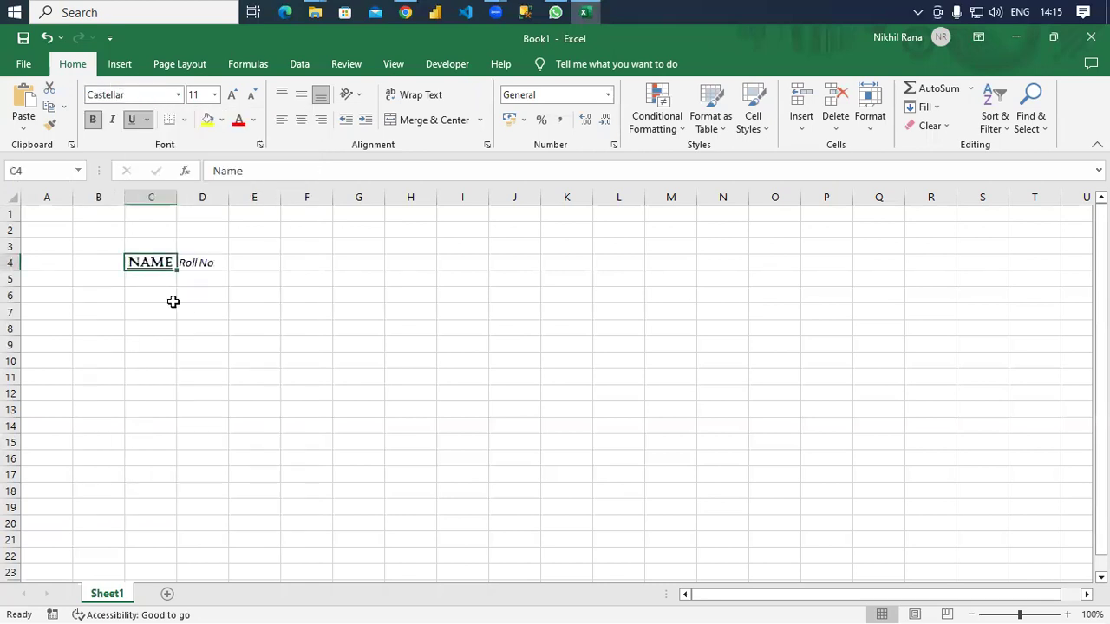
click(248, 322)
Preview font sizes for the Name heading but keep it at 11.
click(214, 94)
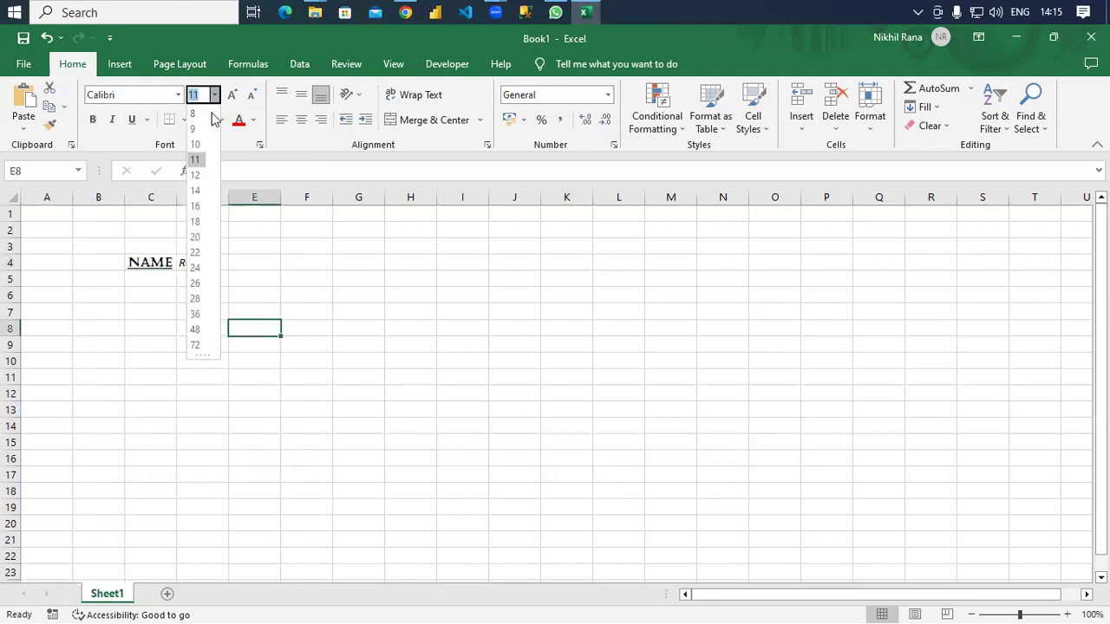
click(160, 260)
click(154, 255)
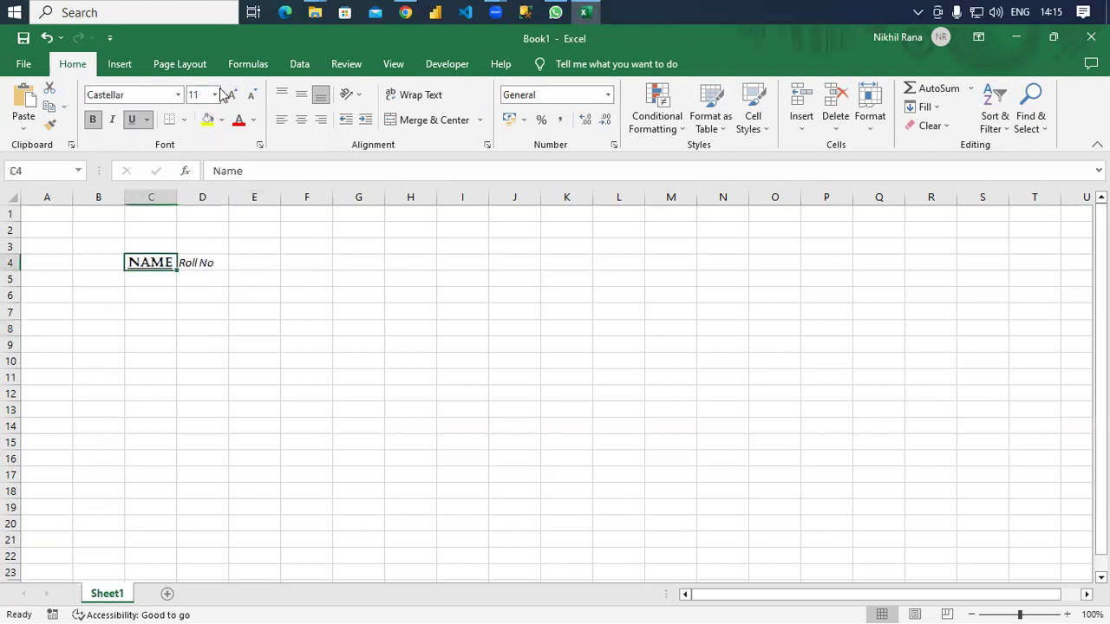
click(215, 95)
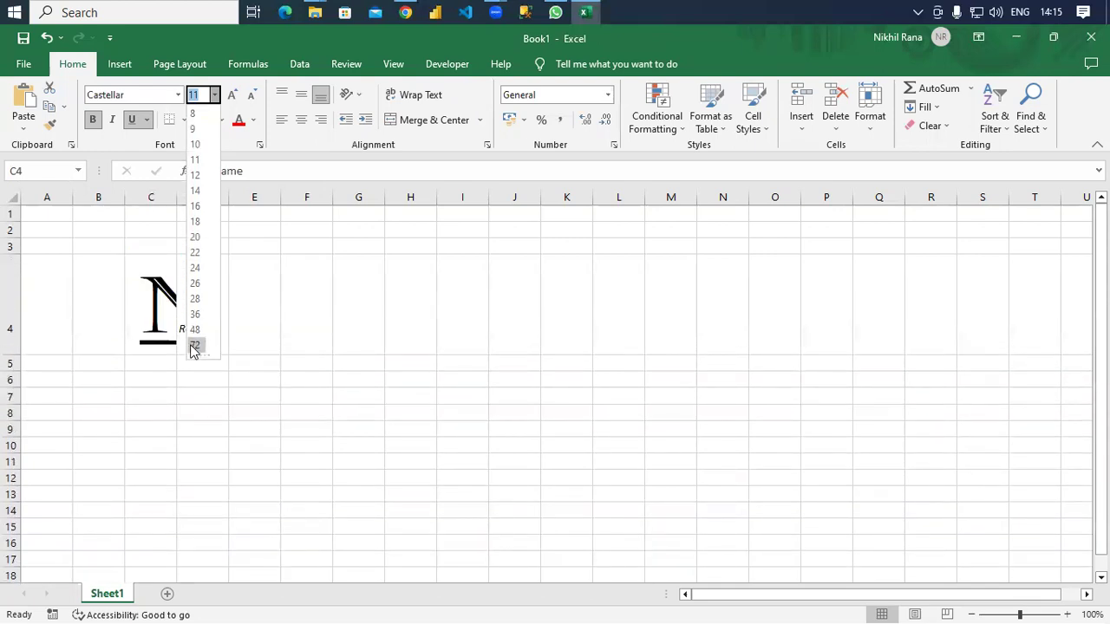
click(283, 341)
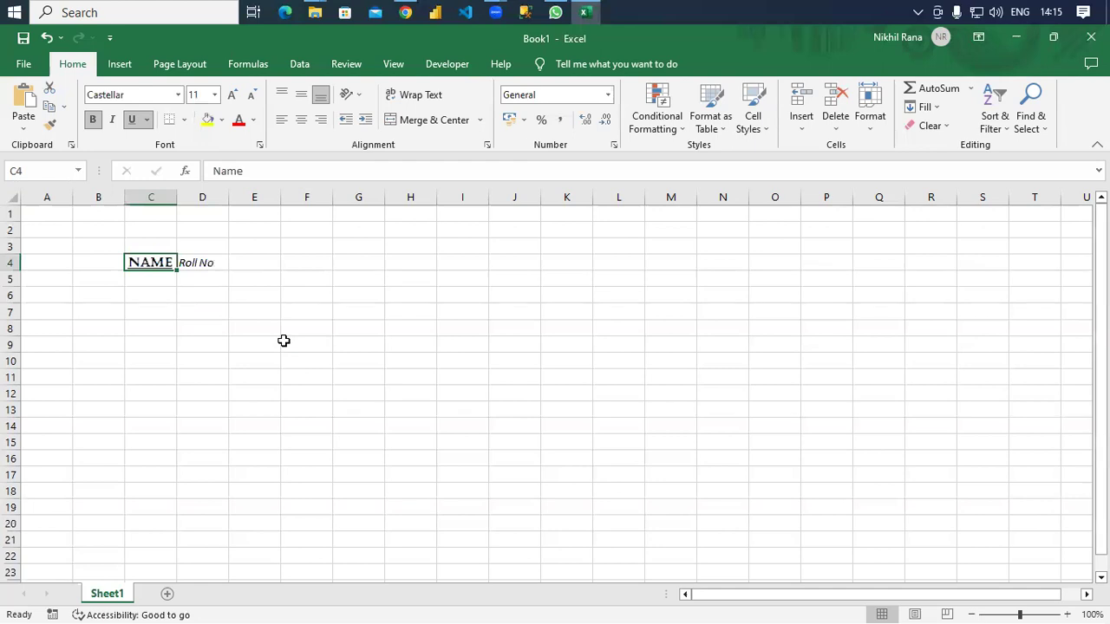
click(199, 262)
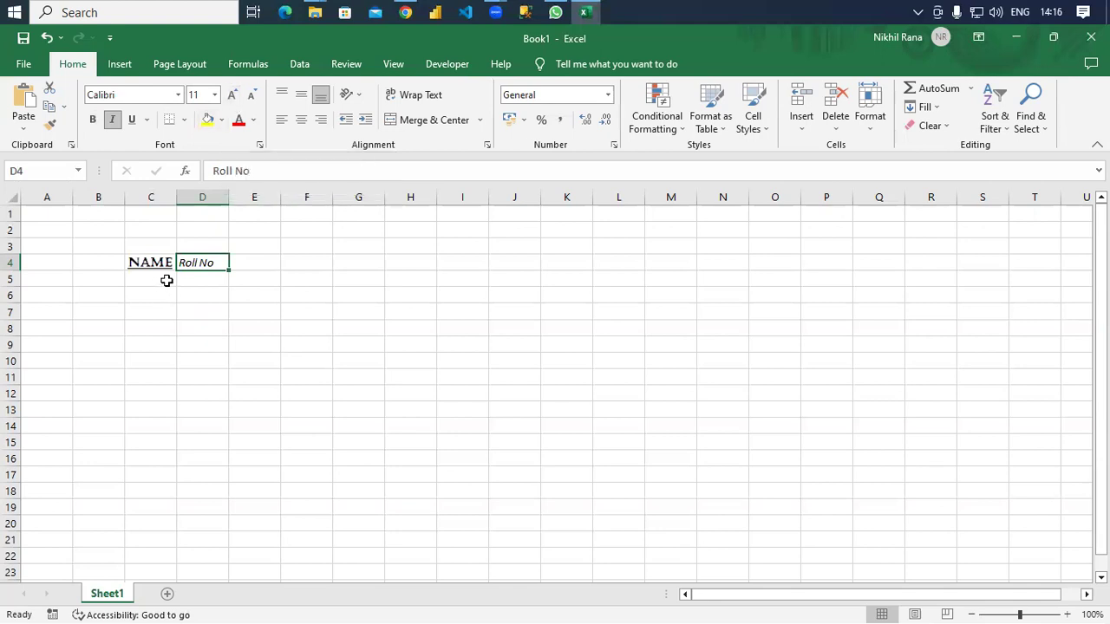
Enlarge 'Roll No' in D4 up to 22 pt, then reduce it back to 14 pt.
click(233, 95)
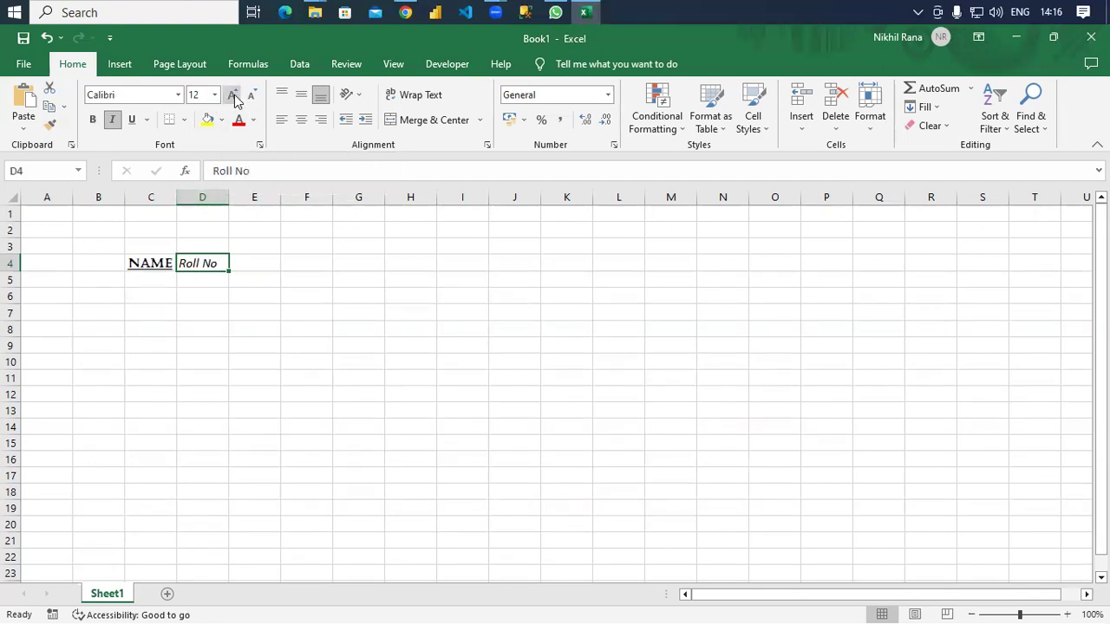
click(232, 95)
click(232, 96)
click(233, 96)
click(232, 95)
click(233, 95)
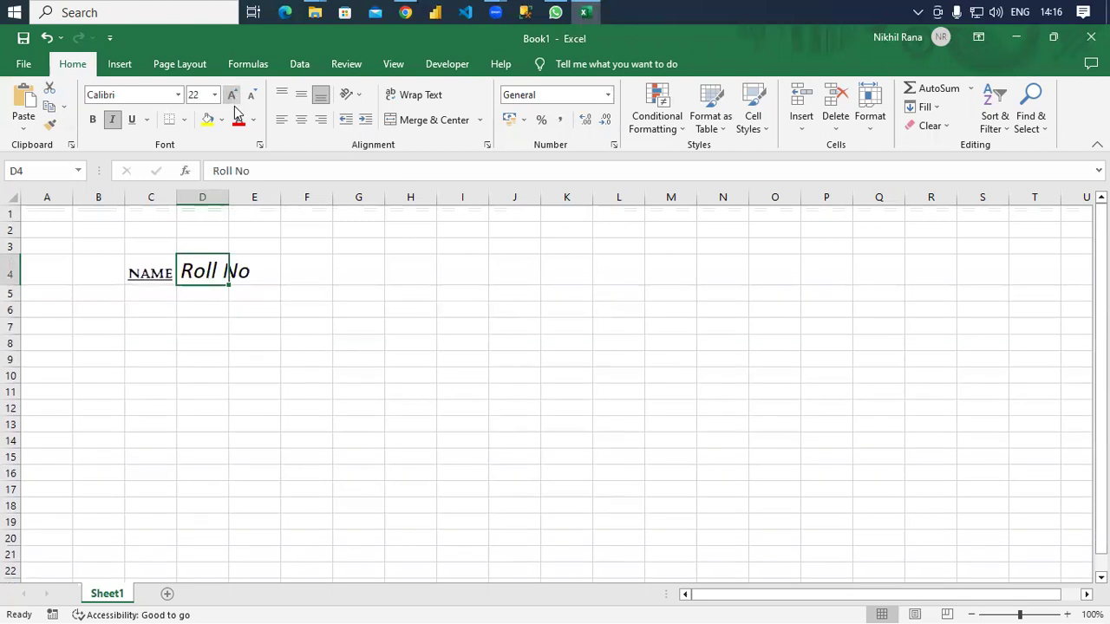
click(271, 267)
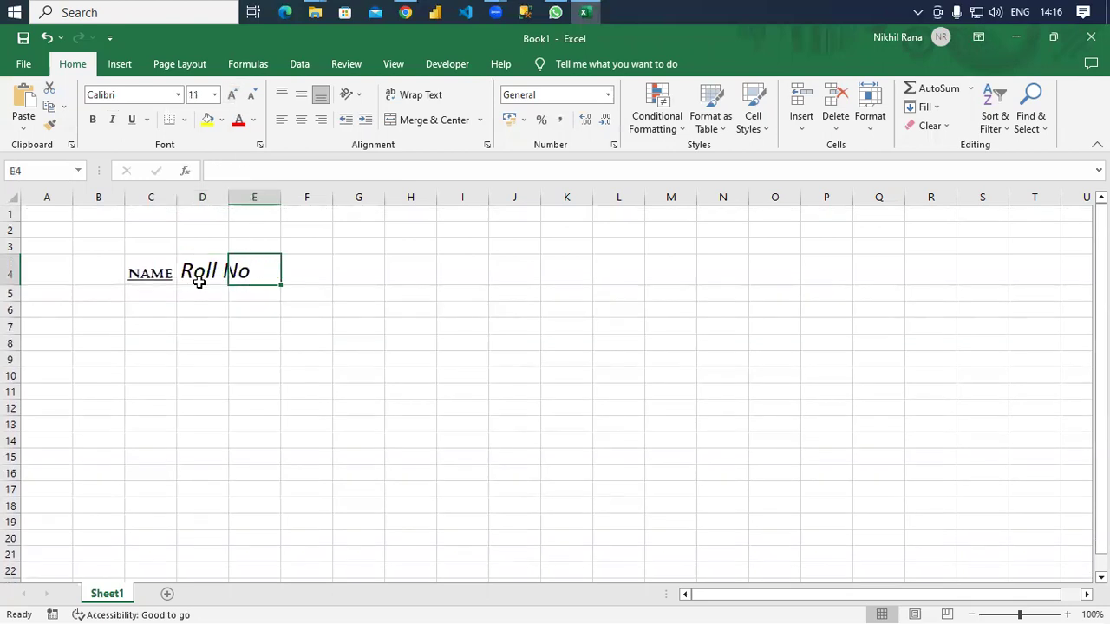
key(ctrl+z)
key(ctrl+shift+comma)
key(ctrl+shift+comma)
key(ctrl+shift+comma)
click(216, 332)
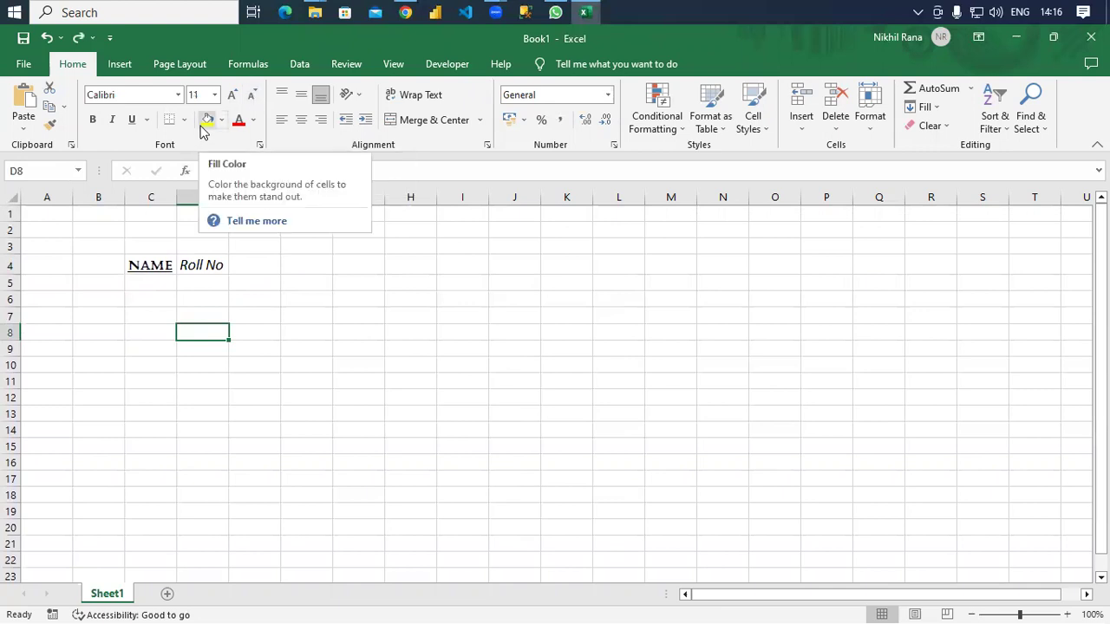
Fill C4 and D4 with yellow and color the Roll No text red.
click(151, 265)
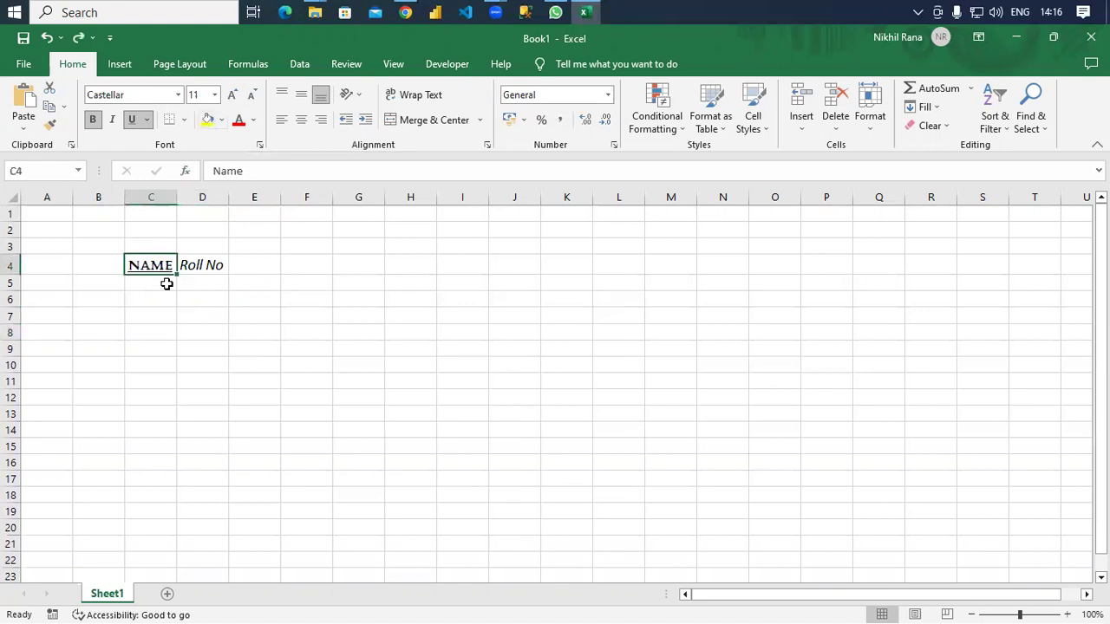
click(207, 121)
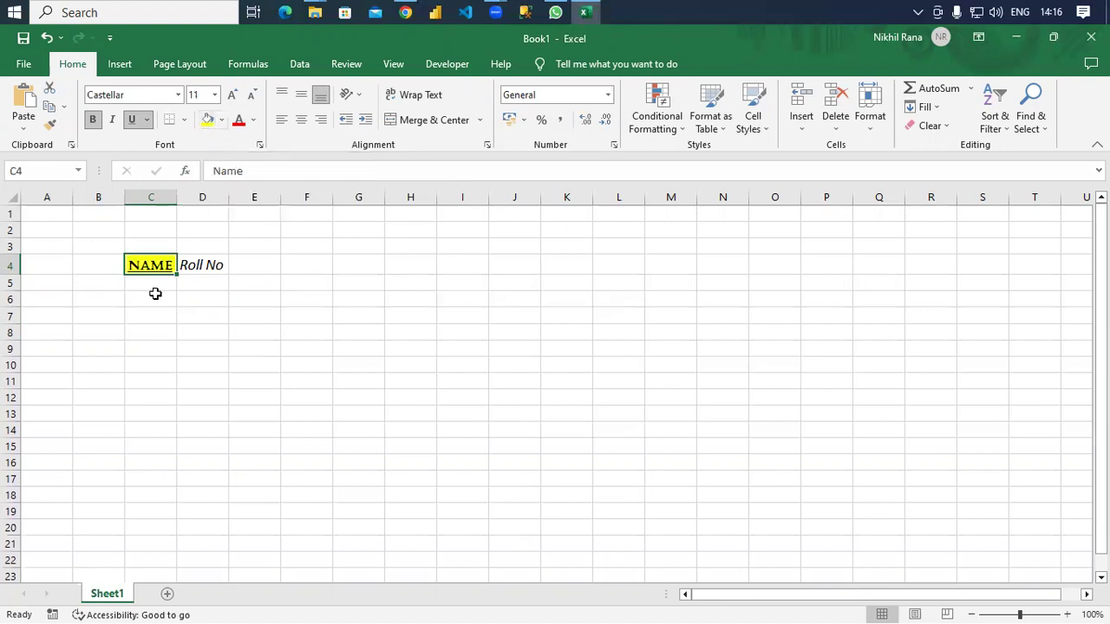
click(206, 262)
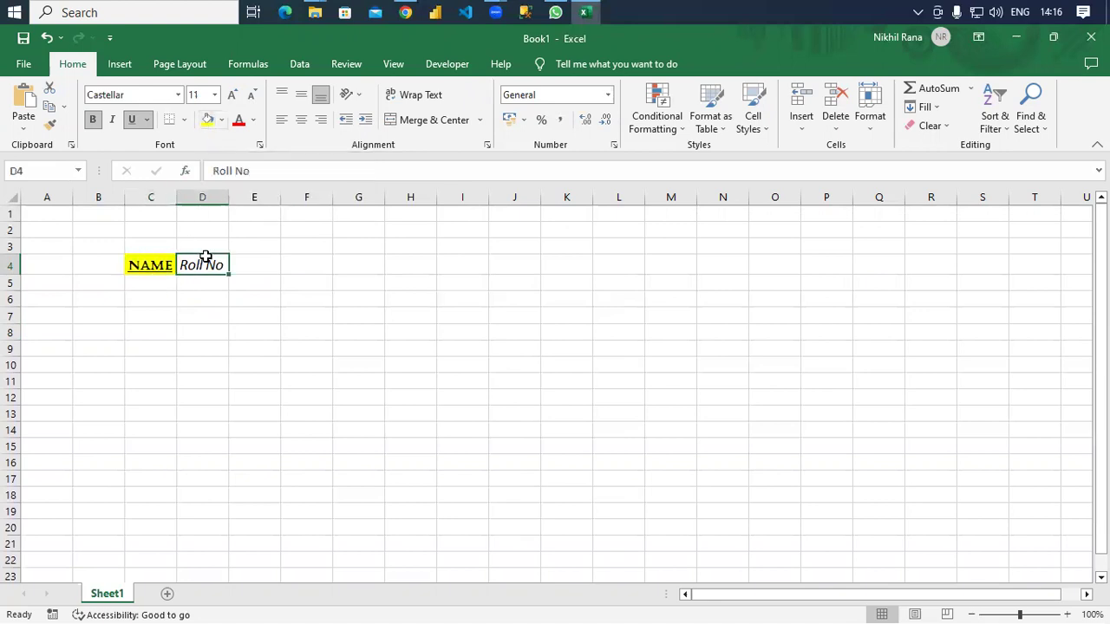
click(205, 121)
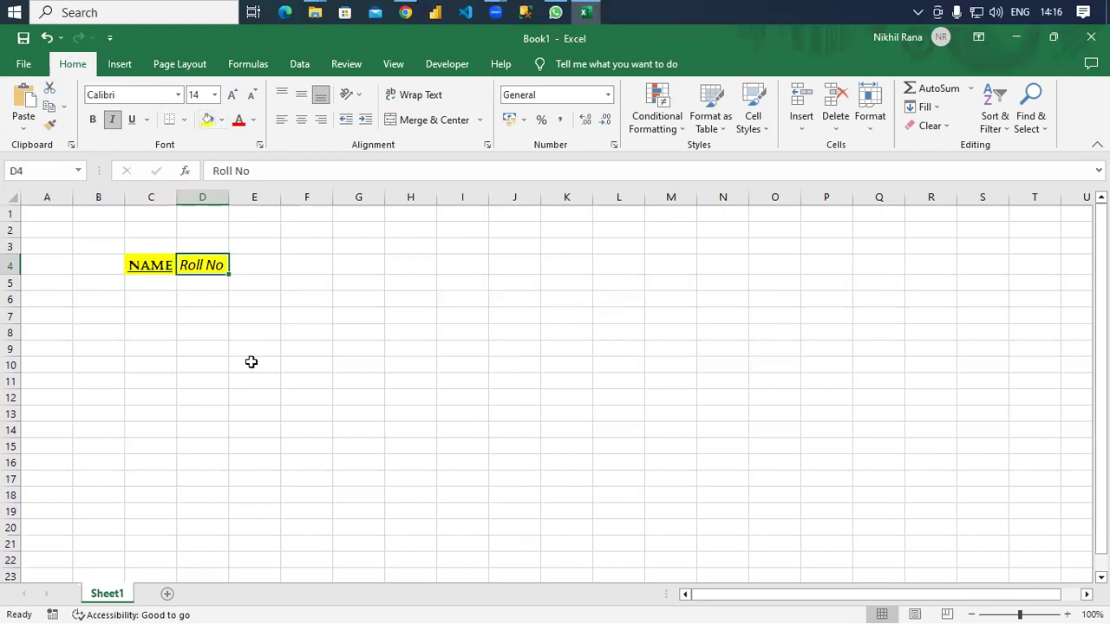
click(237, 123)
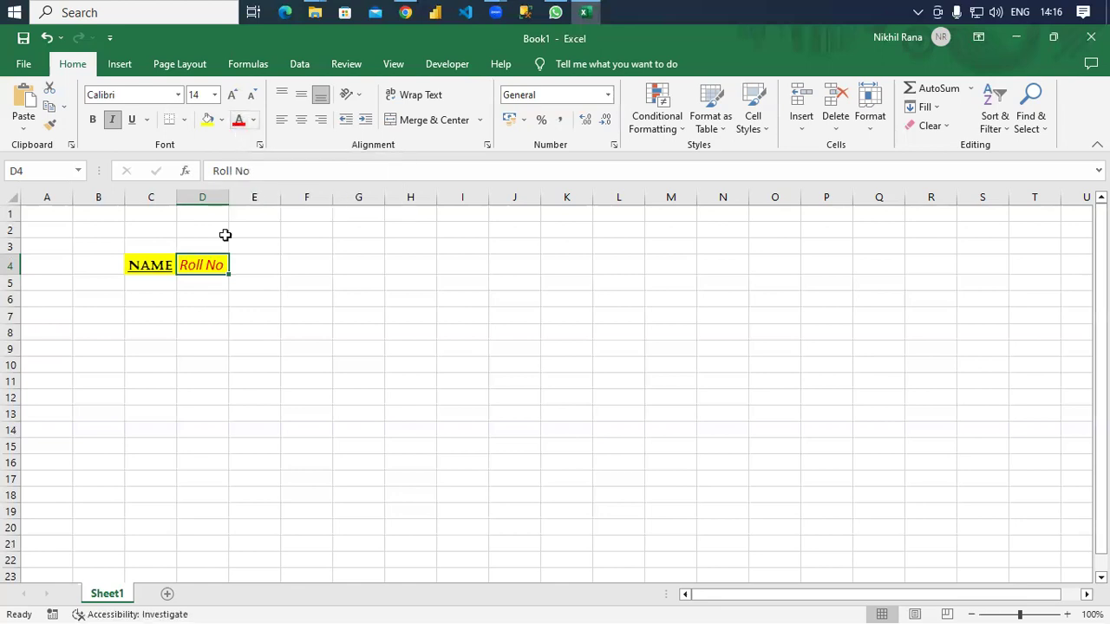
click(253, 119)
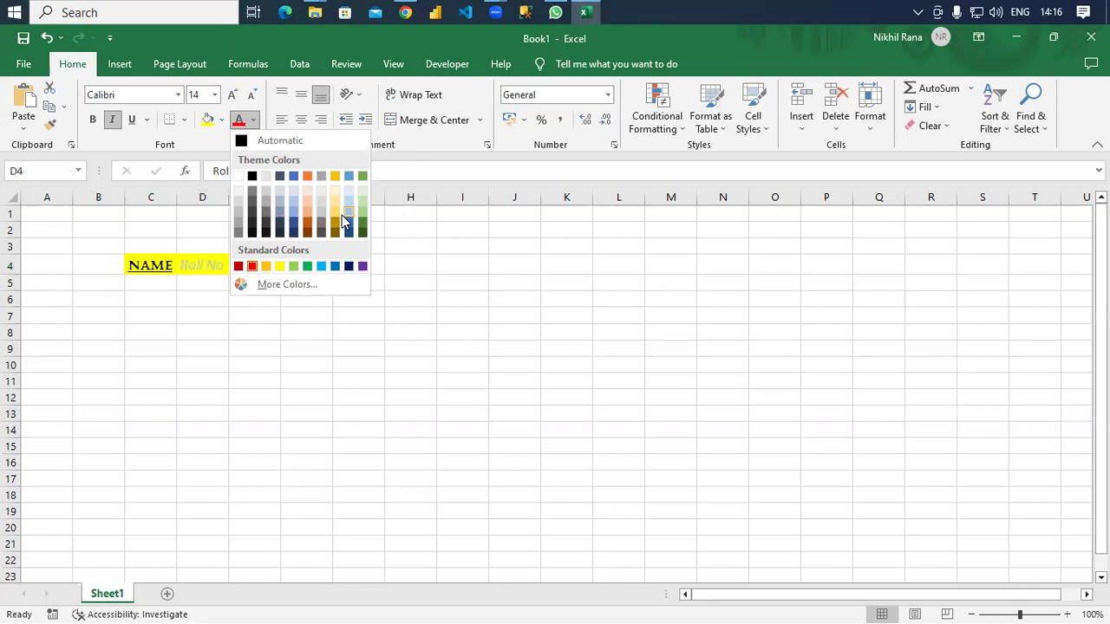
click(219, 123)
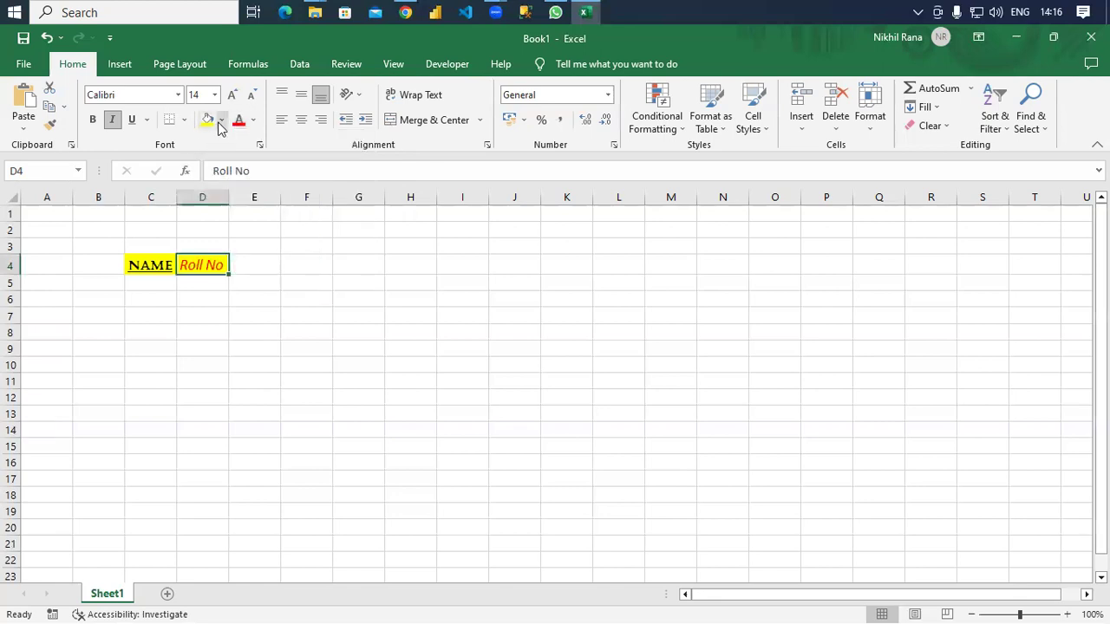
click(220, 123)
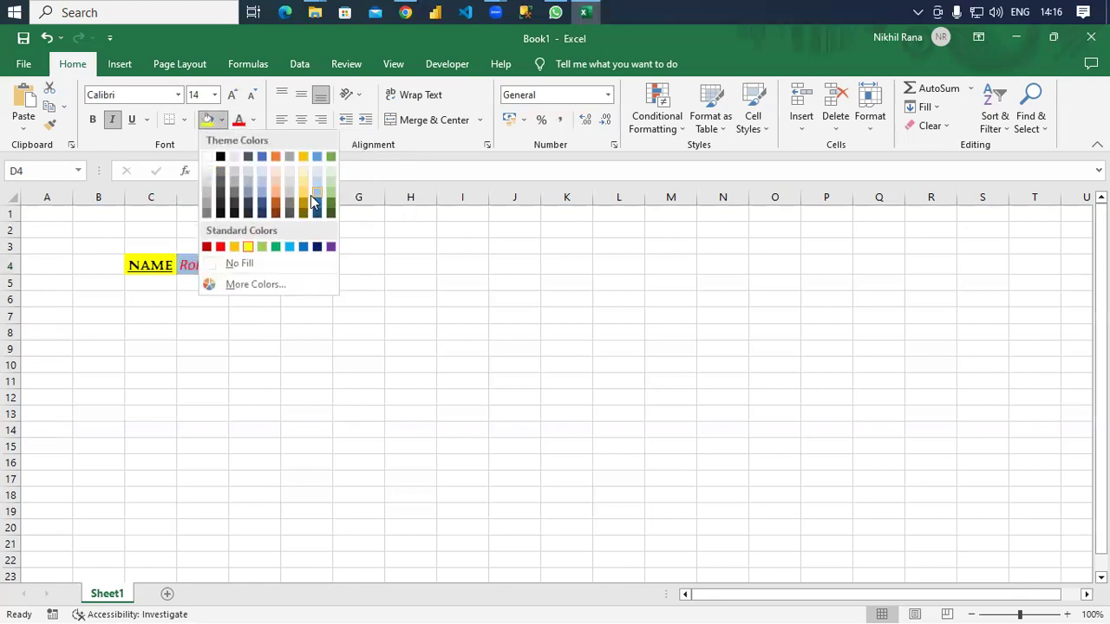
click(284, 391)
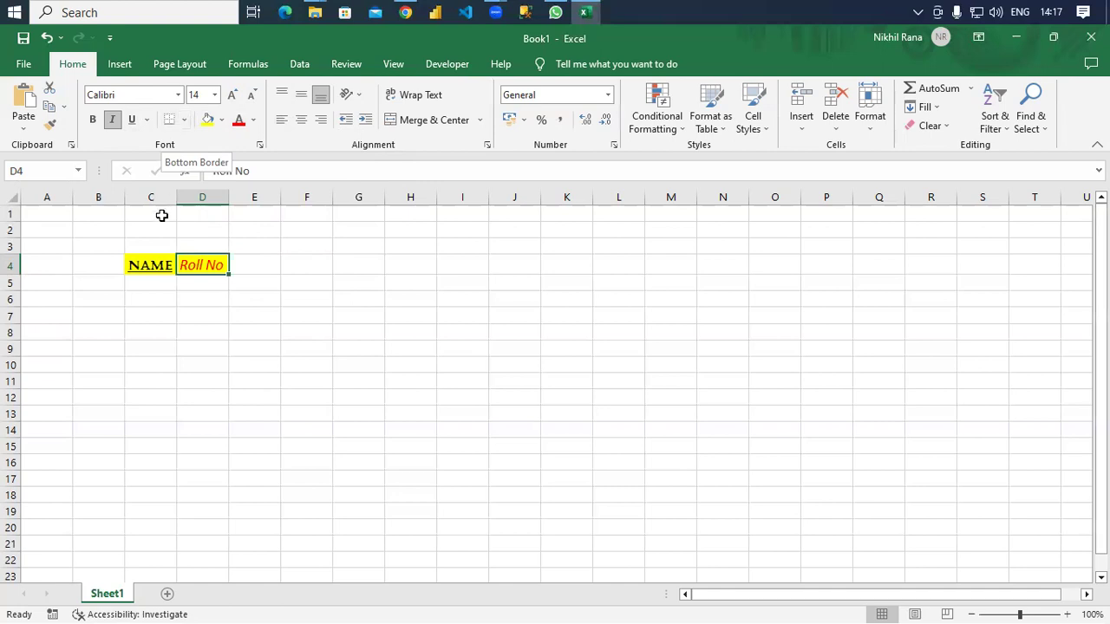
Apply Outside Borders to C4:D4, then apply a border option to empty cell D12.
click(164, 266)
key(shift+Right)
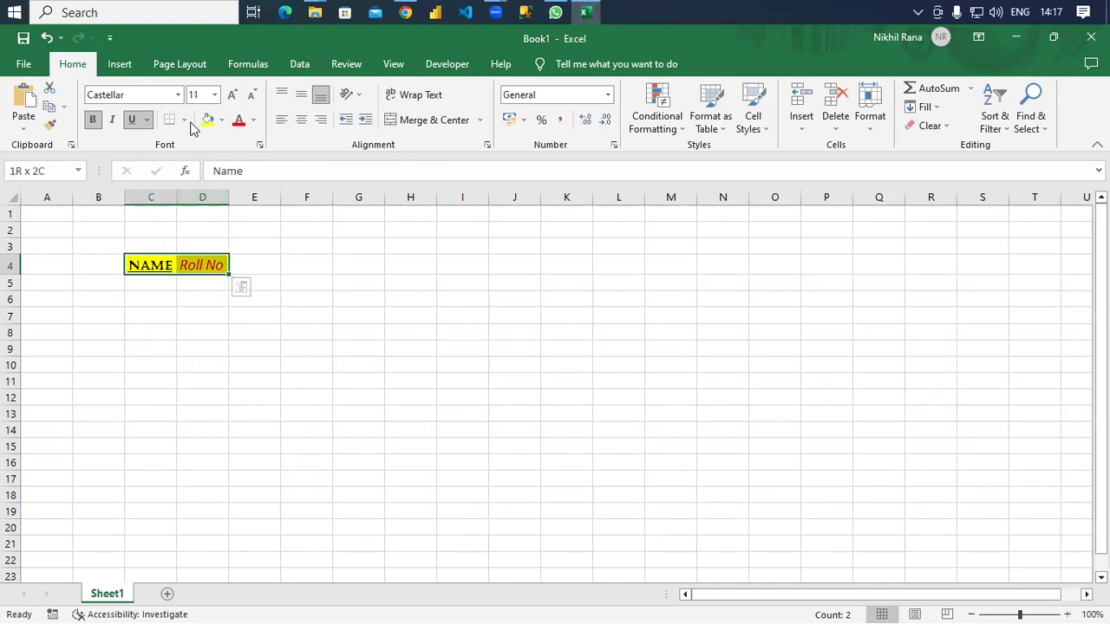
click(184, 120)
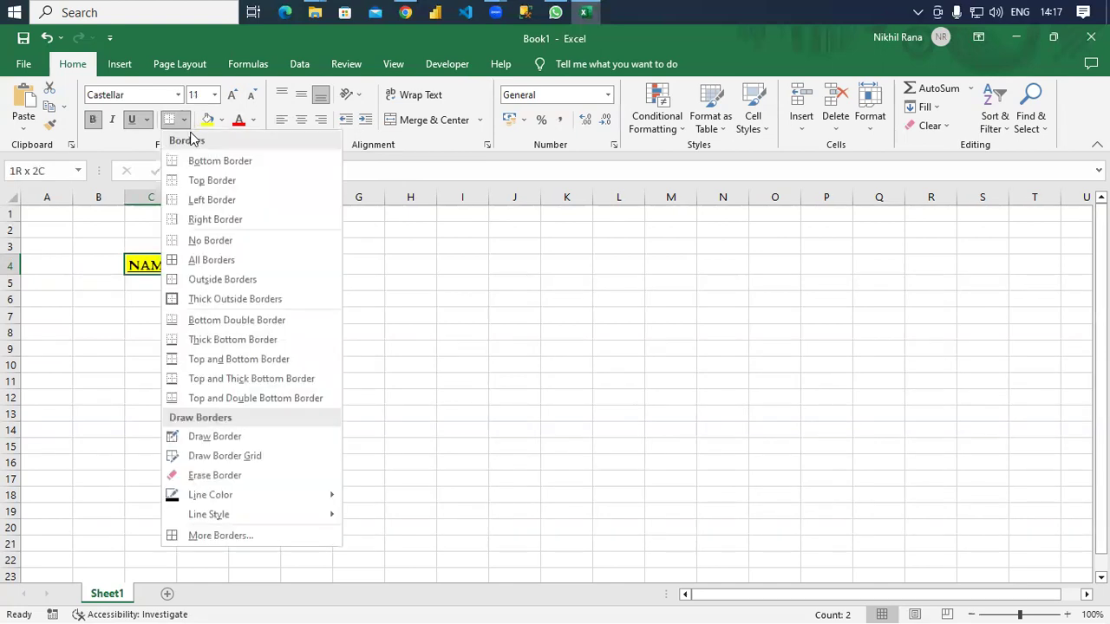
click(216, 280)
click(199, 394)
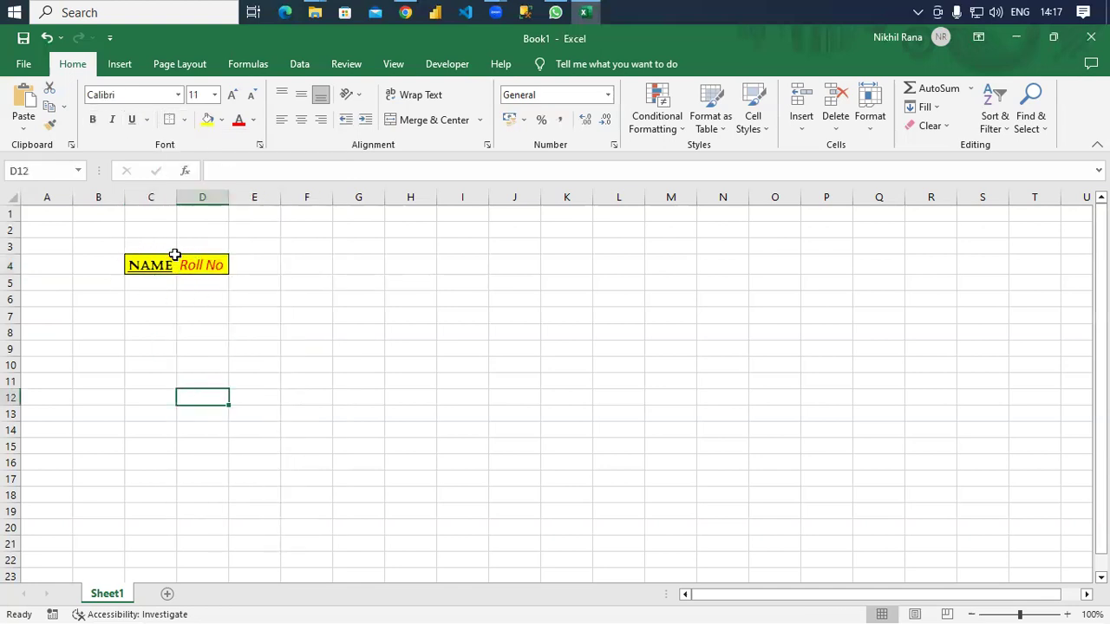
click(183, 120)
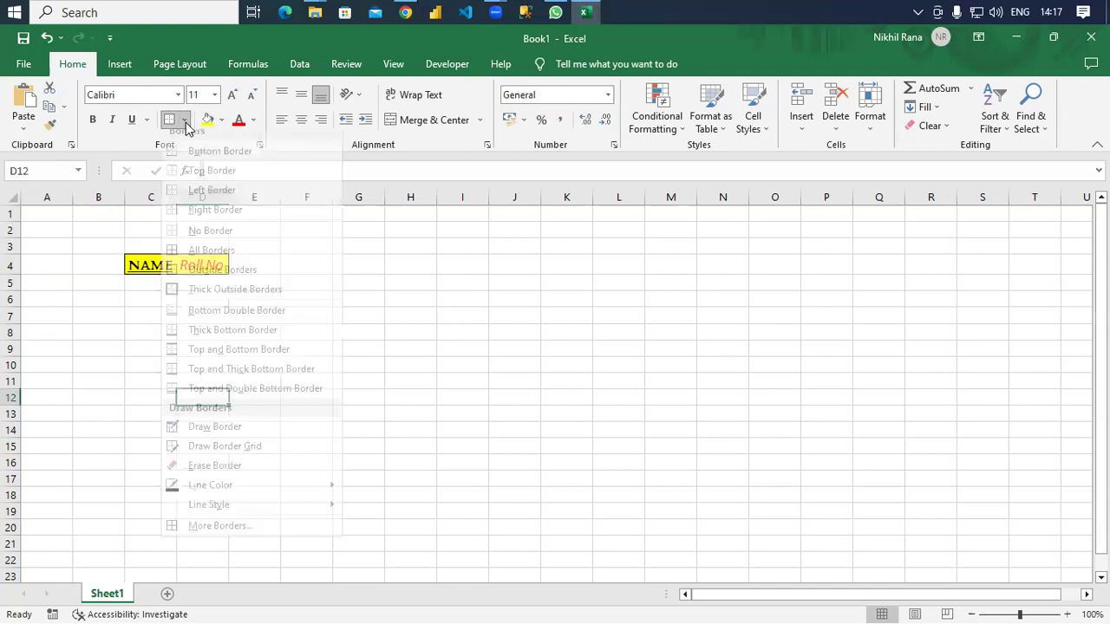
click(198, 241)
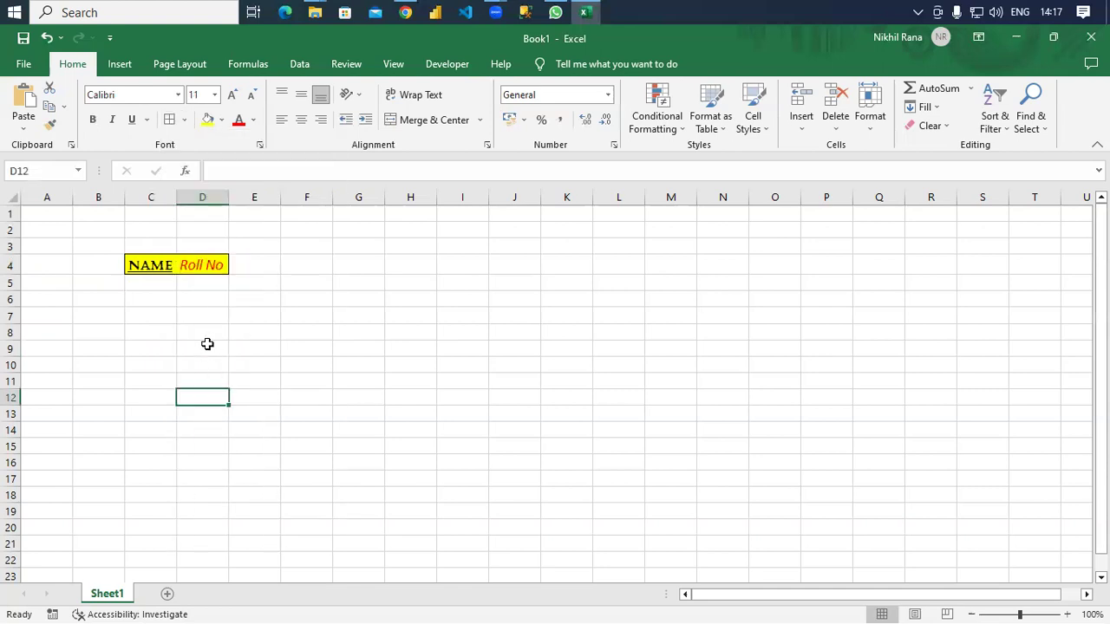
click(168, 271)
Apply All Borders to the table area C3:H17.
shift+click(202, 267)
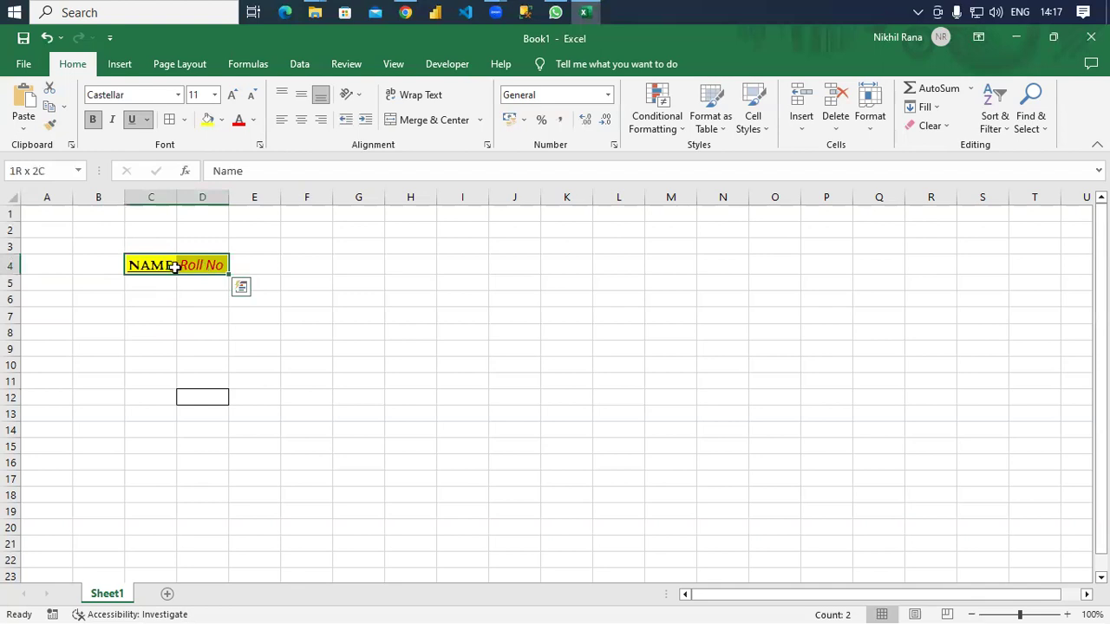
click(191, 288)
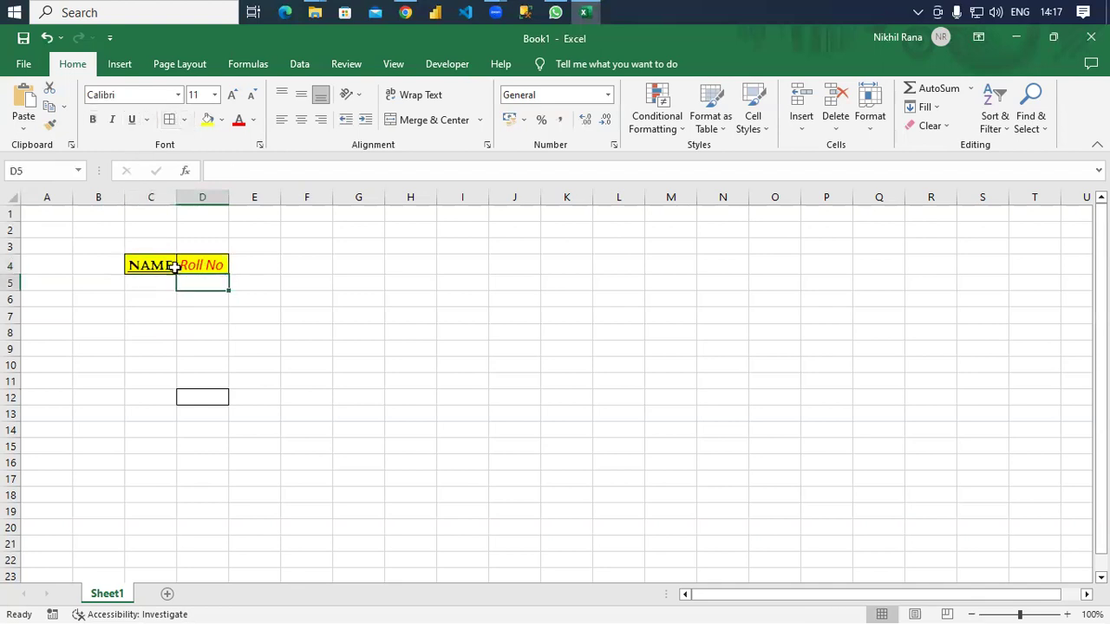
click(275, 329)
drag(151, 246, 411, 478)
click(169, 119)
click(601, 433)
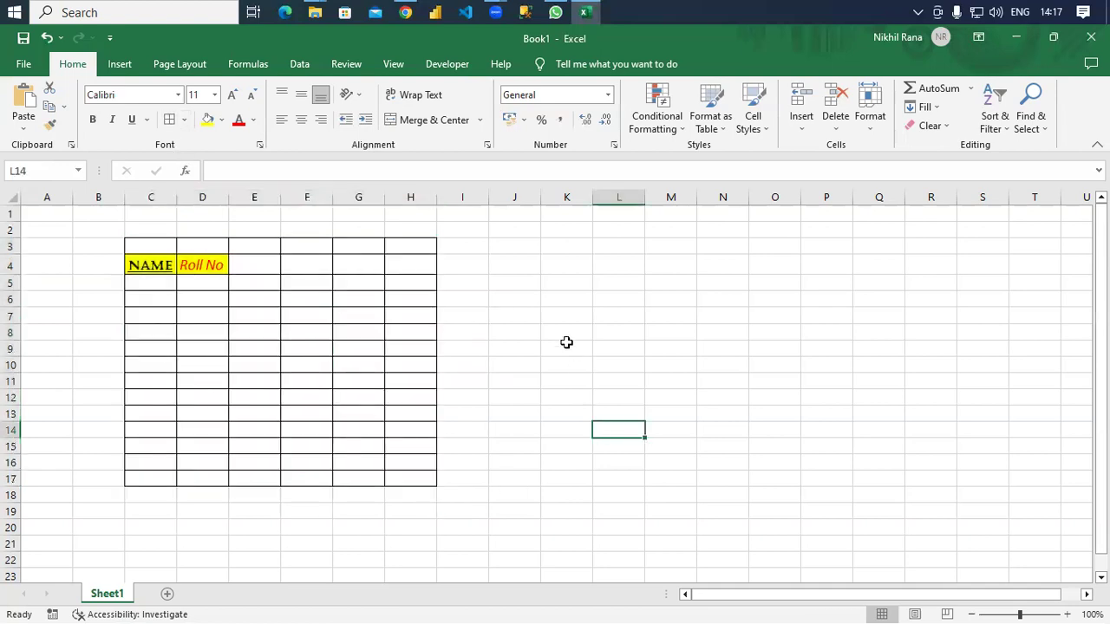
Draw an outside border around the empty range J4:Q20.
drag(521, 259, 872, 520)
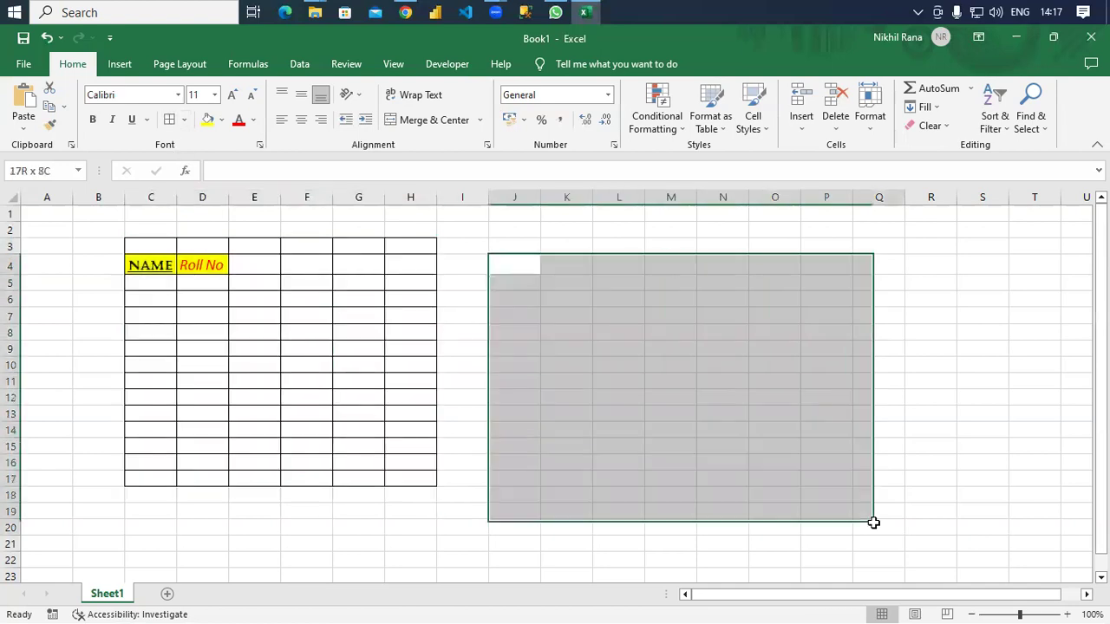
click(183, 120)
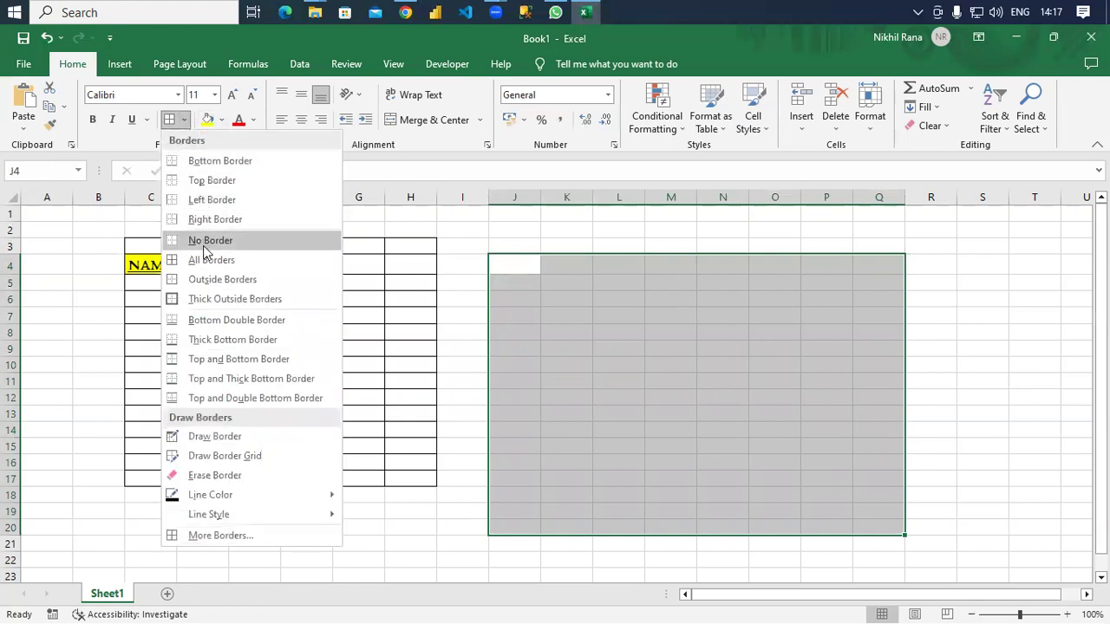
click(208, 277)
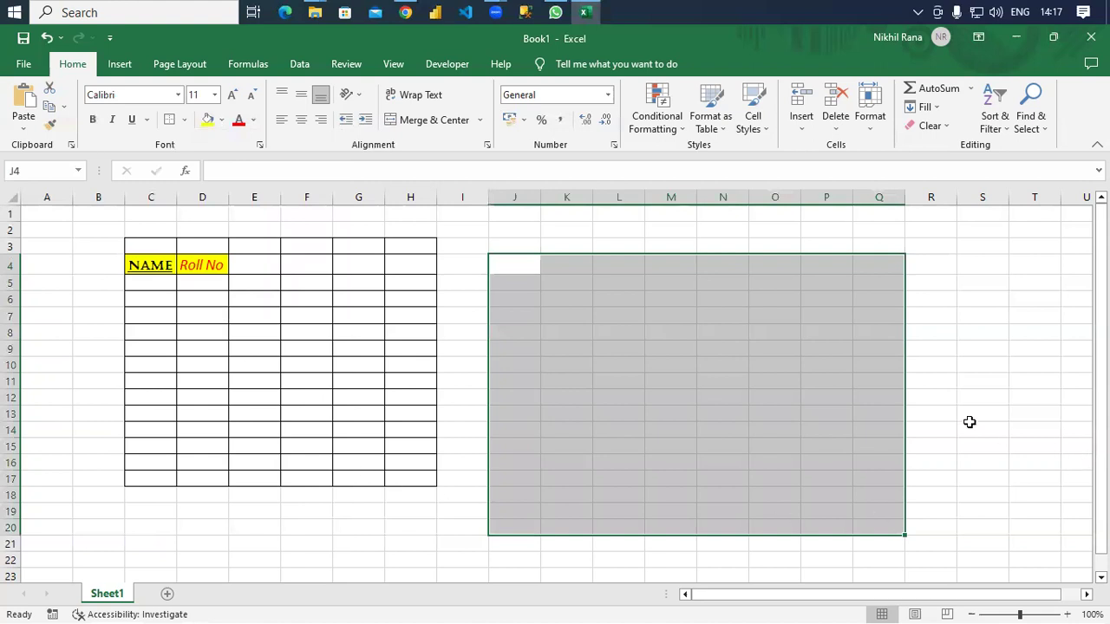
click(971, 425)
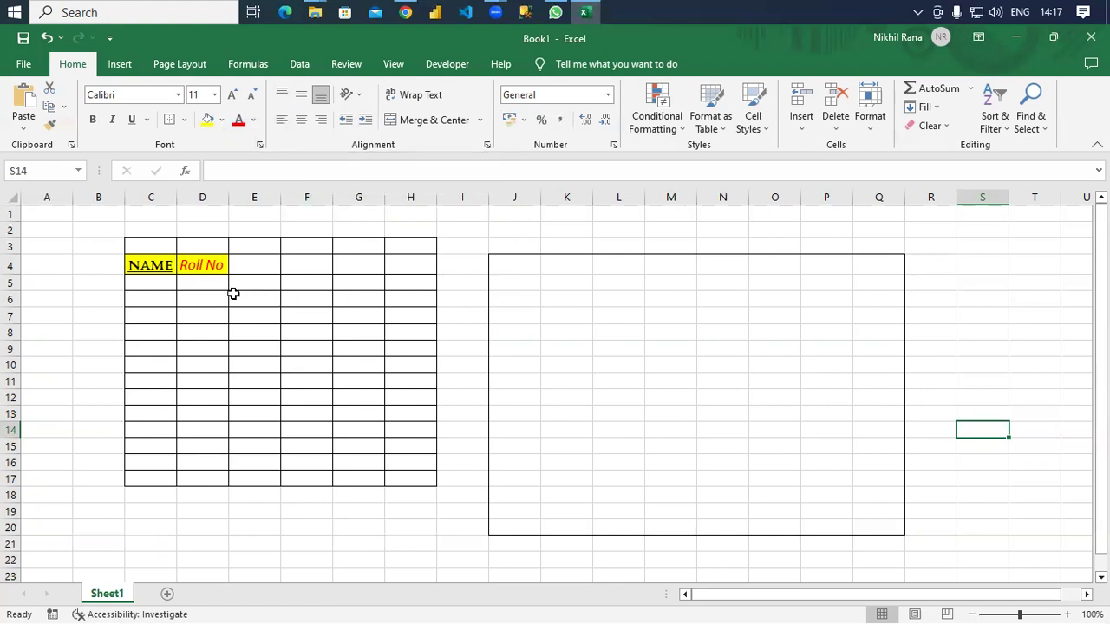
Make row 4 much taller and widen column C.
drag(17, 273, 14, 325)
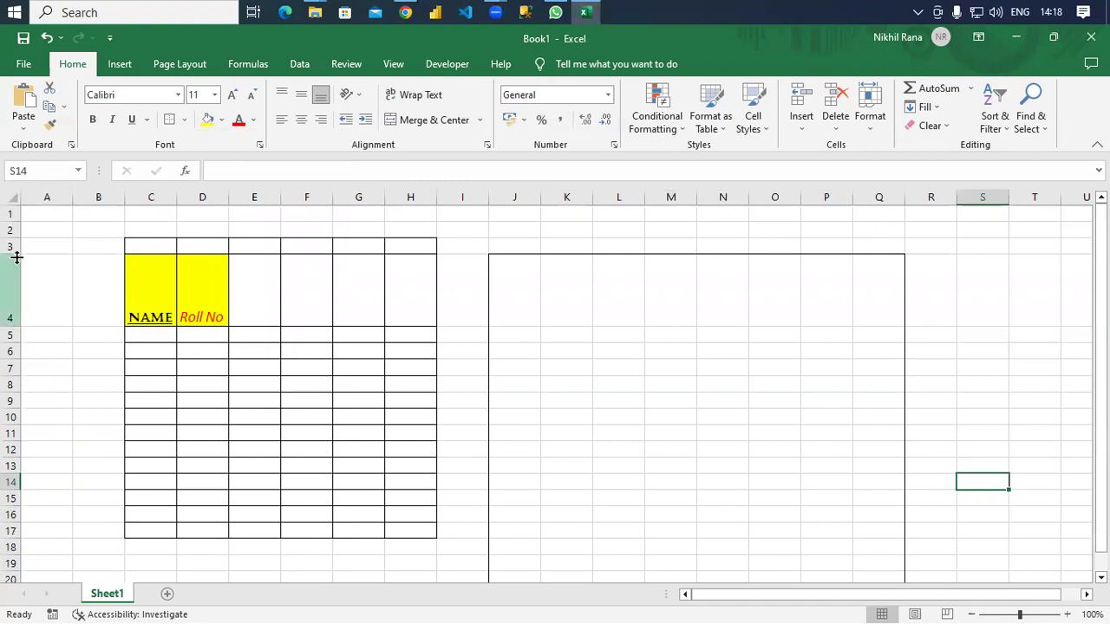
key(ctrl+z)
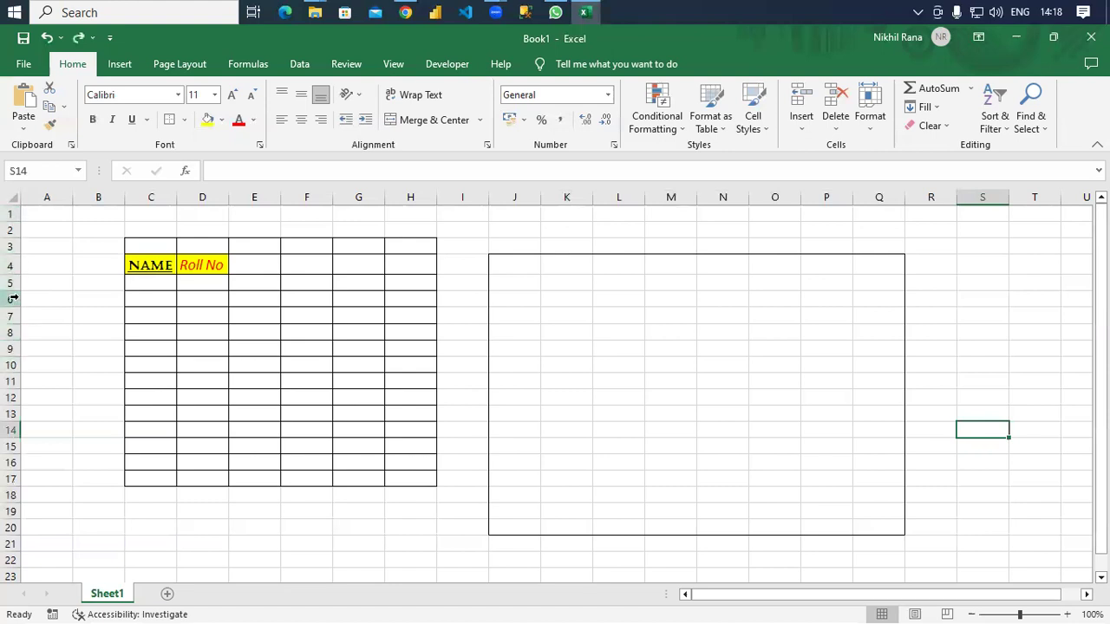
drag(18, 273, 20, 314)
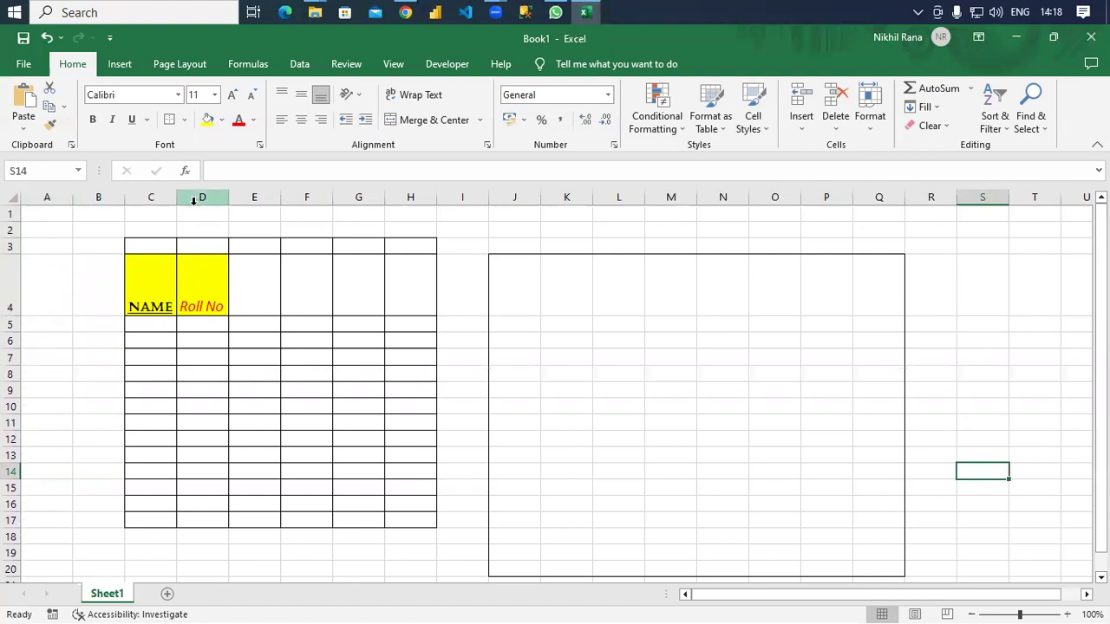
drag(177, 198, 290, 198)
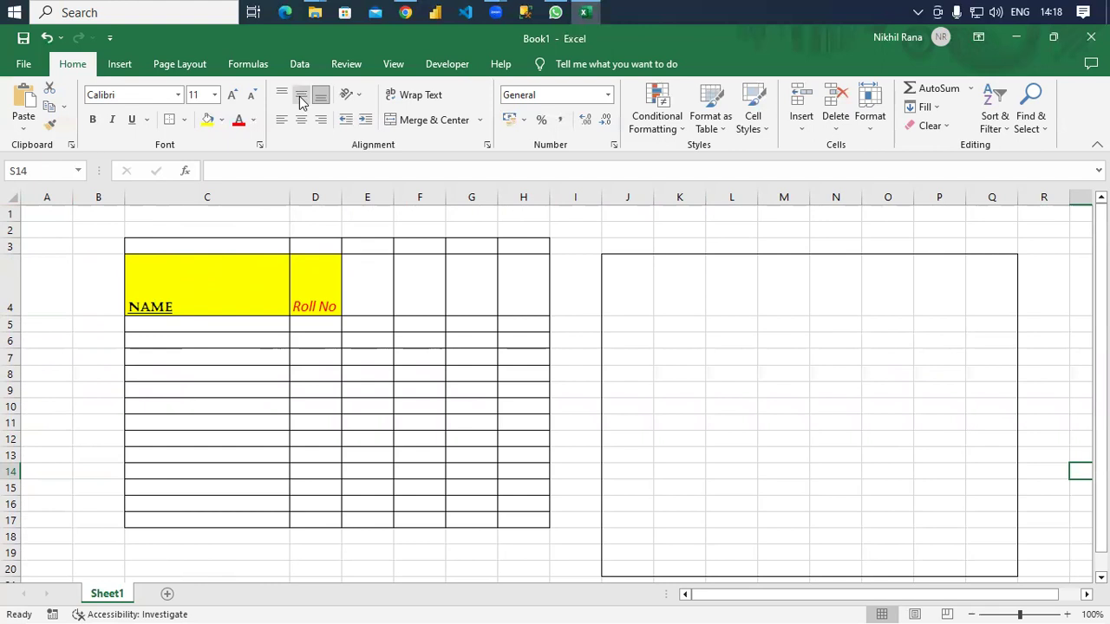
Navigate back to the NAME heading in C4.
scroll(300, 101, right, 5)
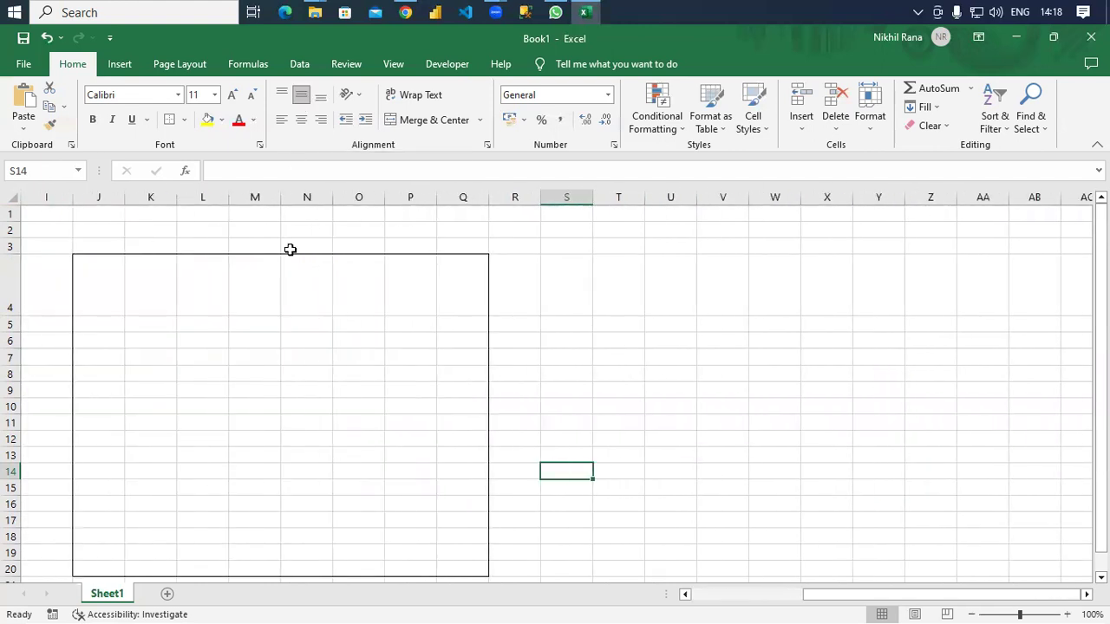
click(132, 358)
key(Left)
key(Left)
key(Left)
key(Left)
key(Left)
key(Left)
key(Left)
key(Left)
key(Left)
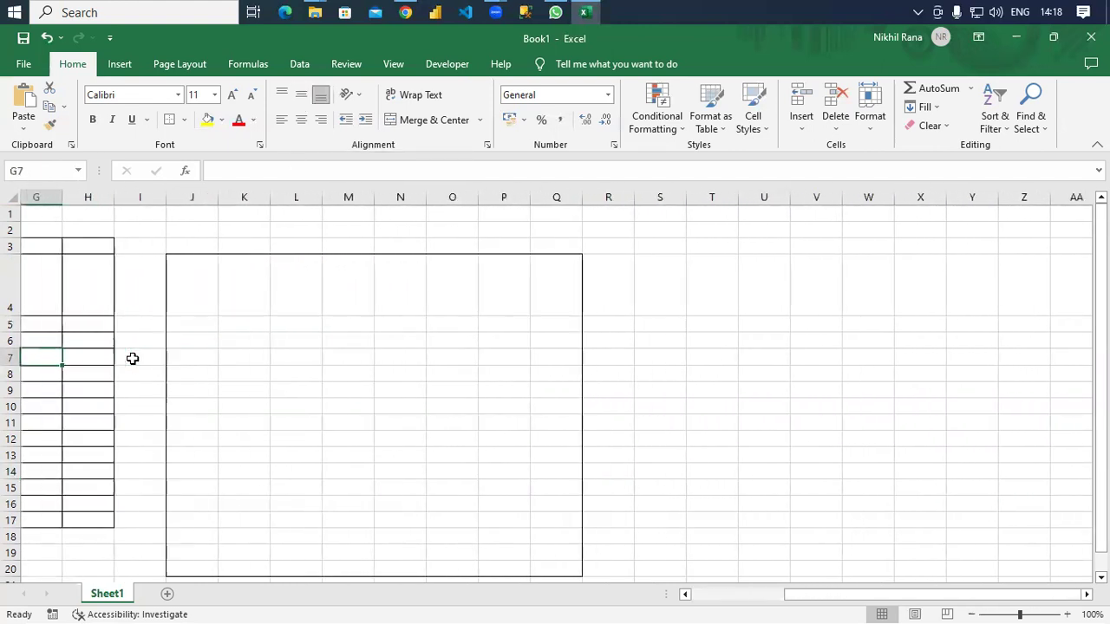
key(Up)
key(Up)
key(Up)
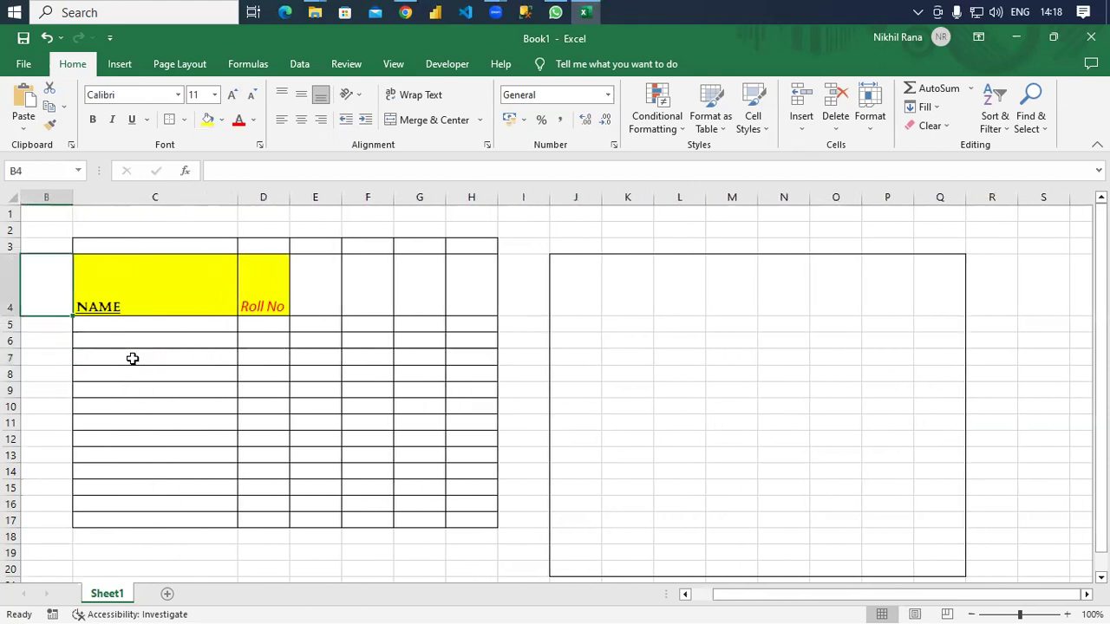
key(Right)
Try the alignment buttons on NAME in C4, ending with Center and Middle Align.
click(301, 95)
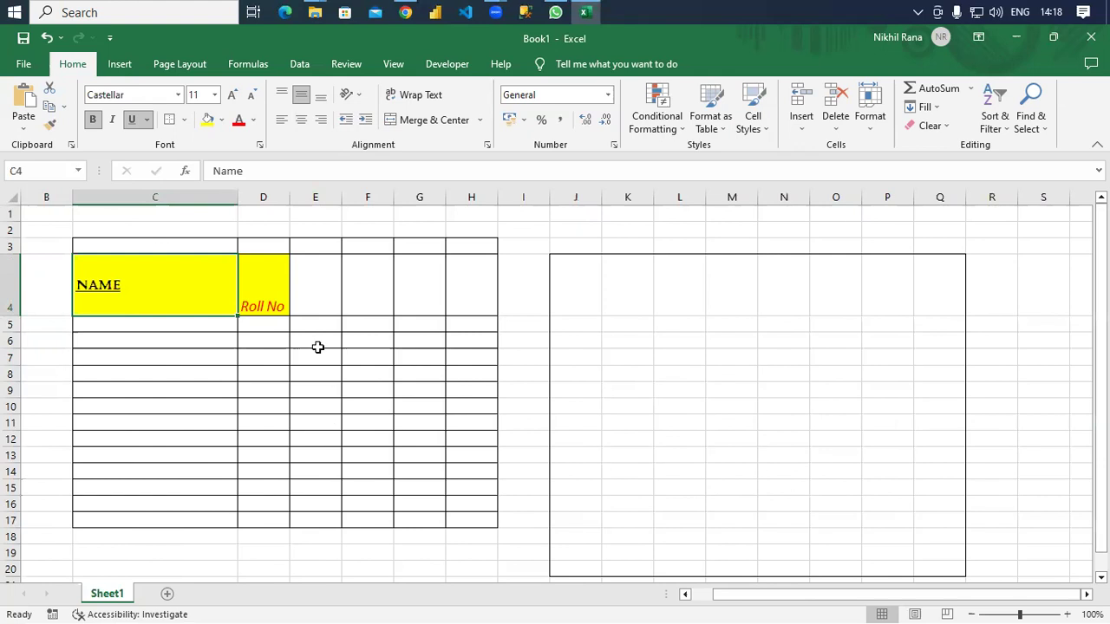
click(301, 120)
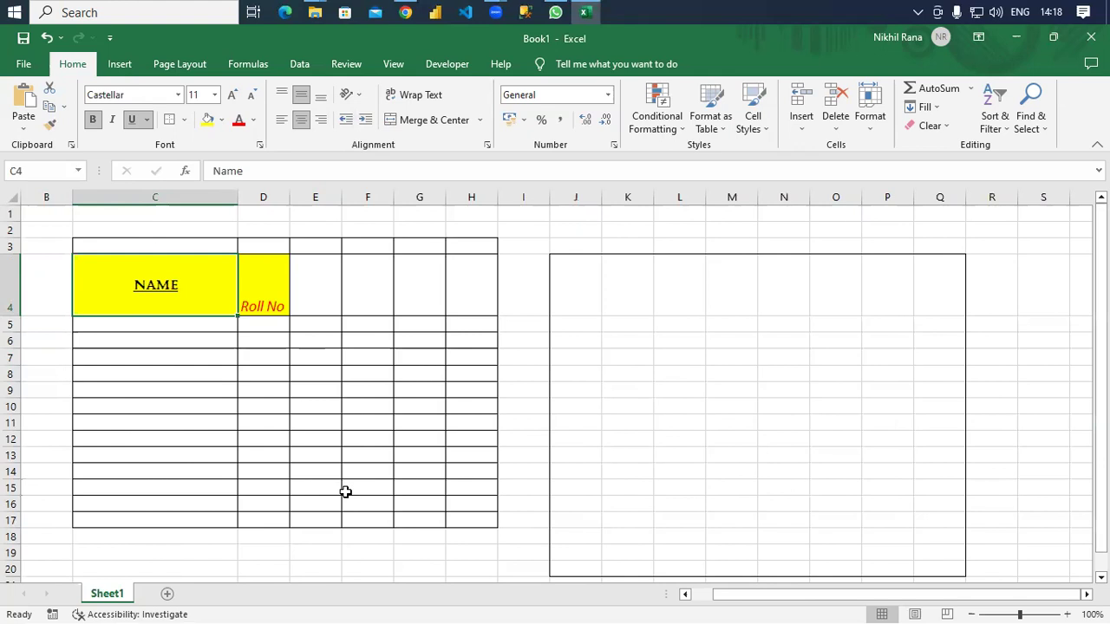
click(321, 119)
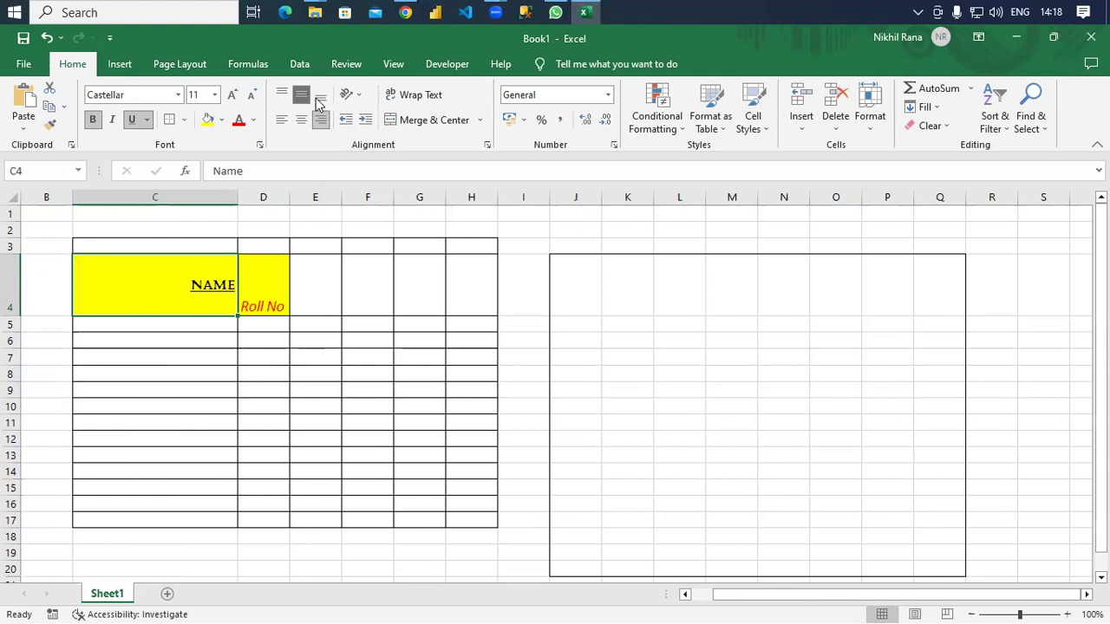
click(319, 97)
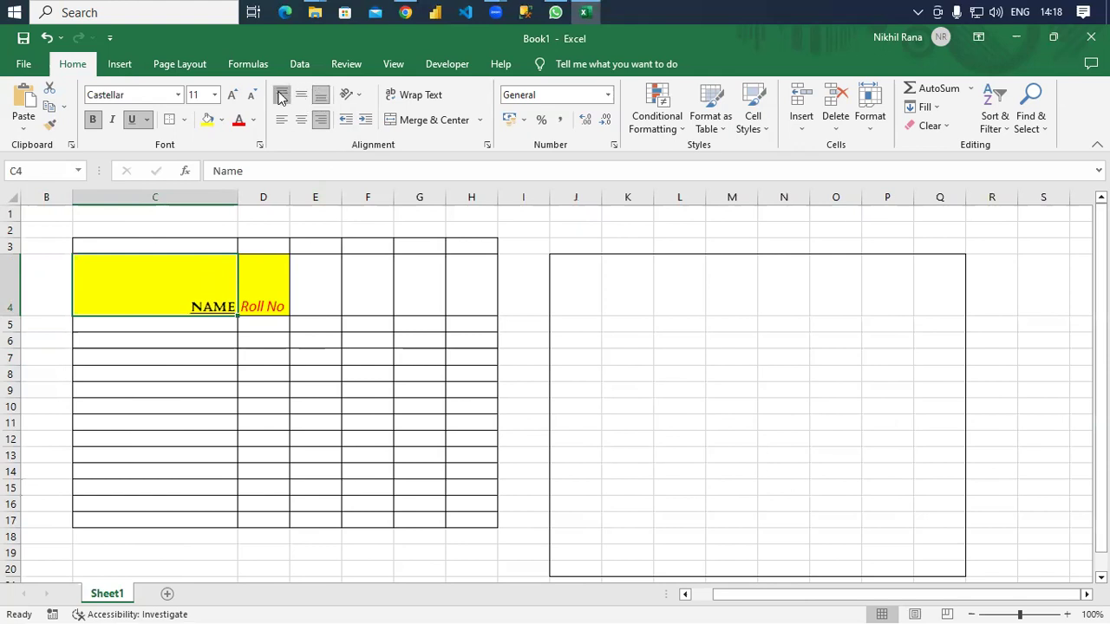
click(282, 96)
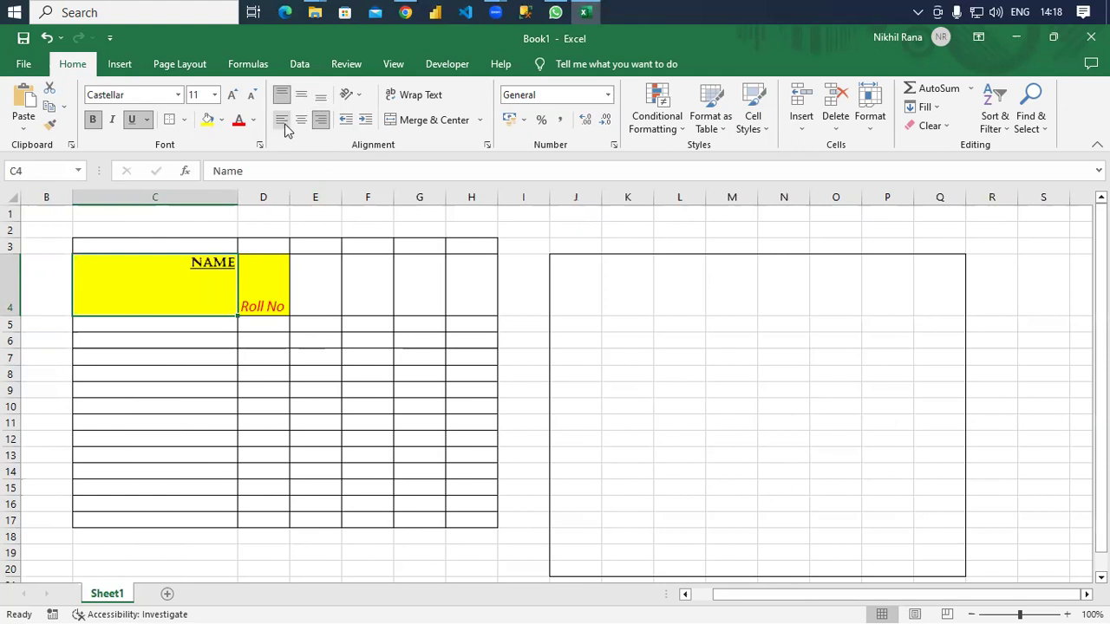
click(283, 122)
click(301, 121)
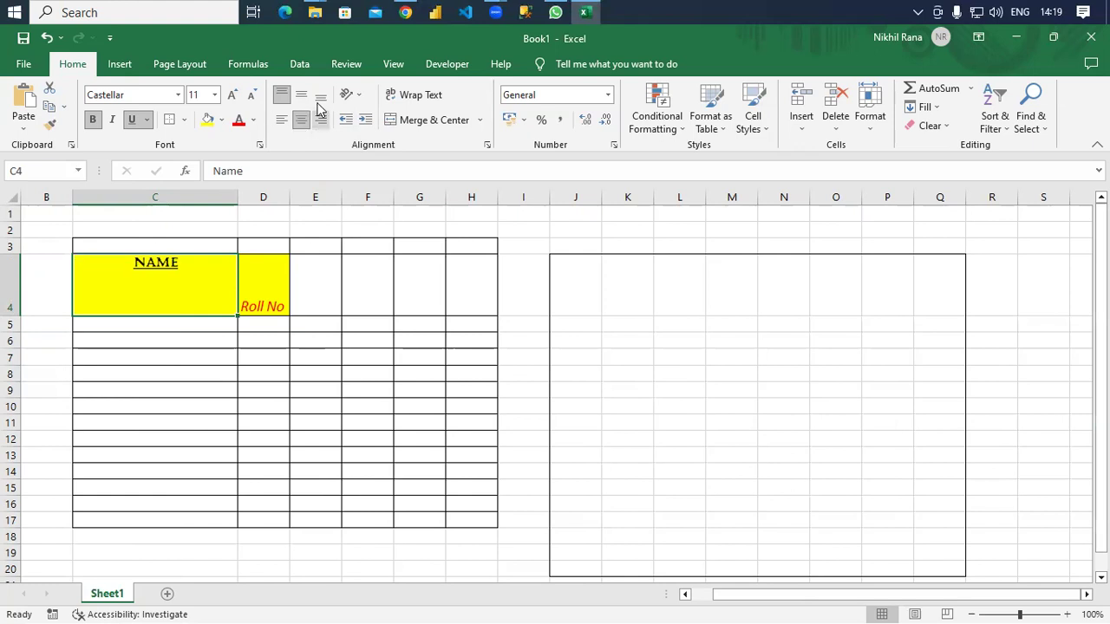
click(301, 95)
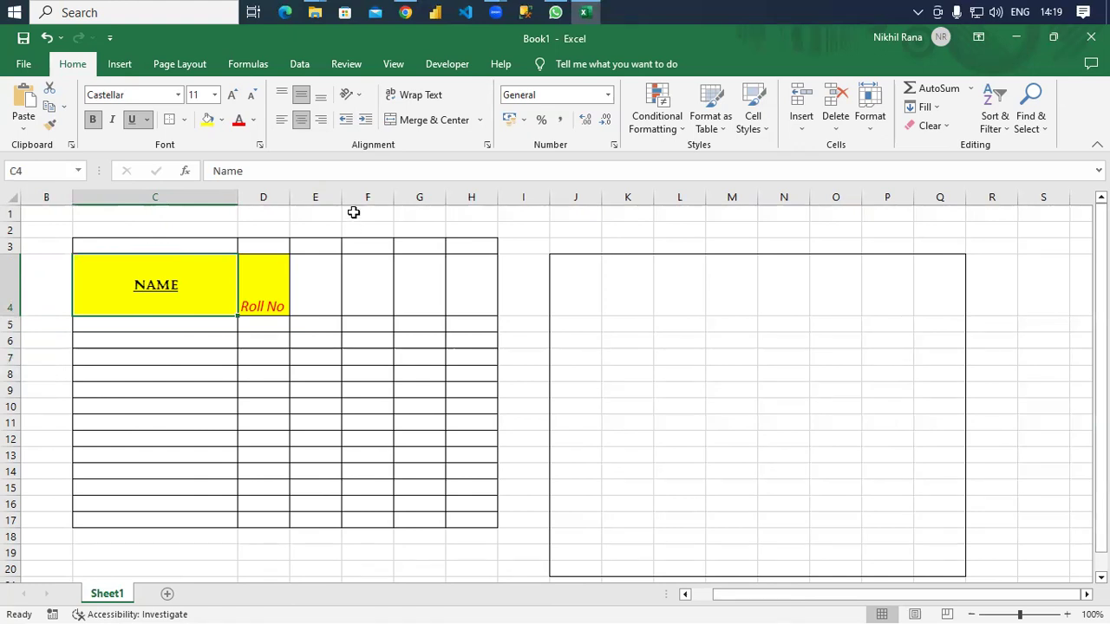
Middle-align the D4 heading and type 'Salary' over 'Roll No'.
click(270, 286)
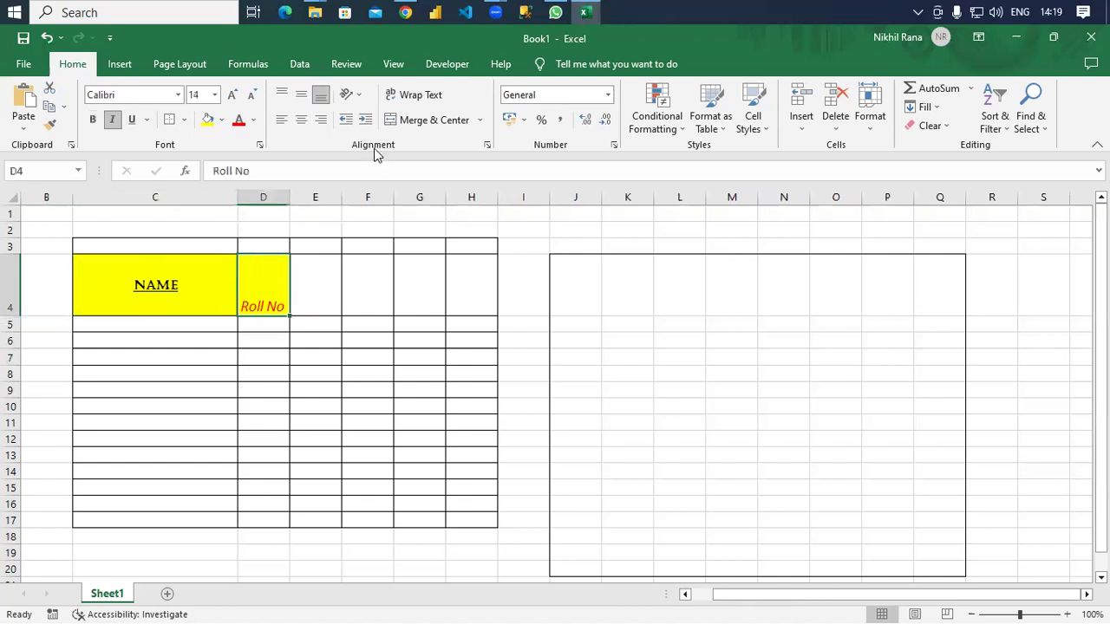
click(302, 96)
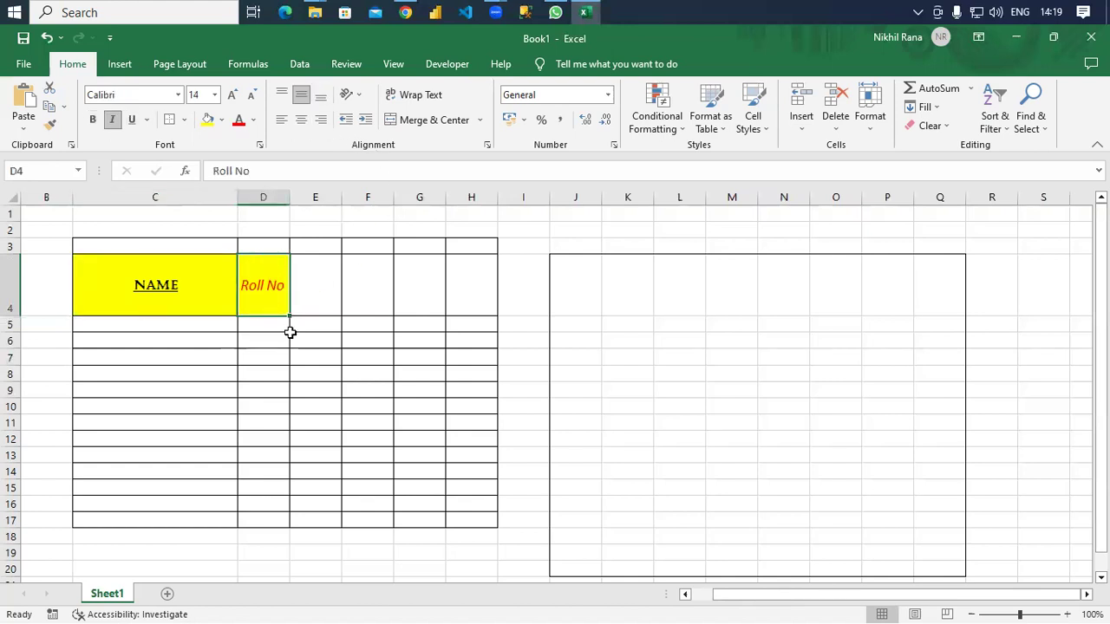
click(609, 96)
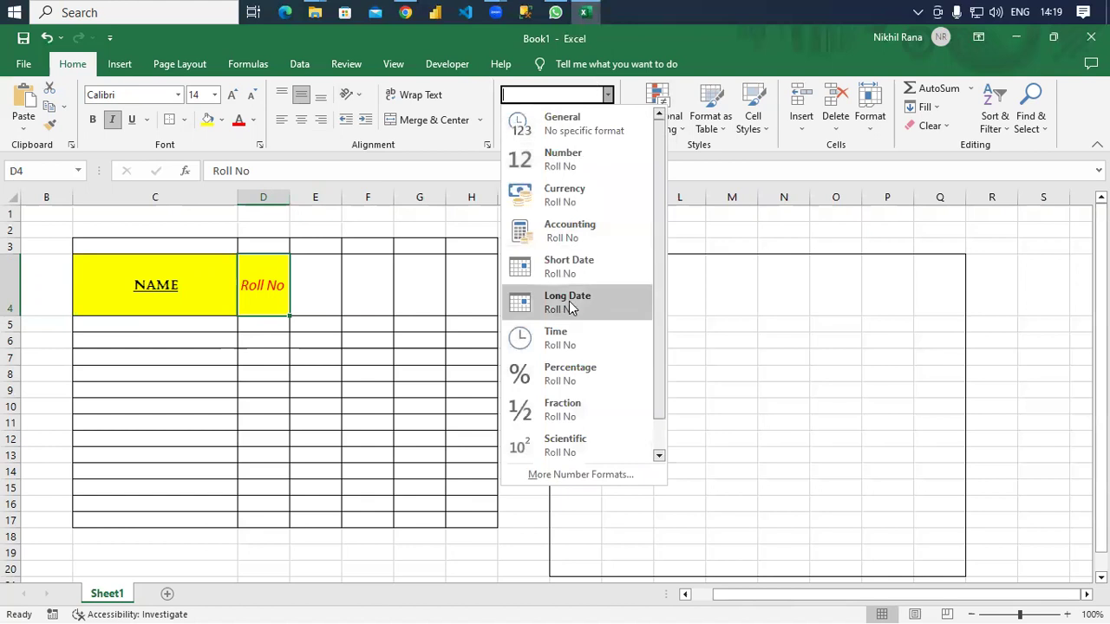
click(322, 286)
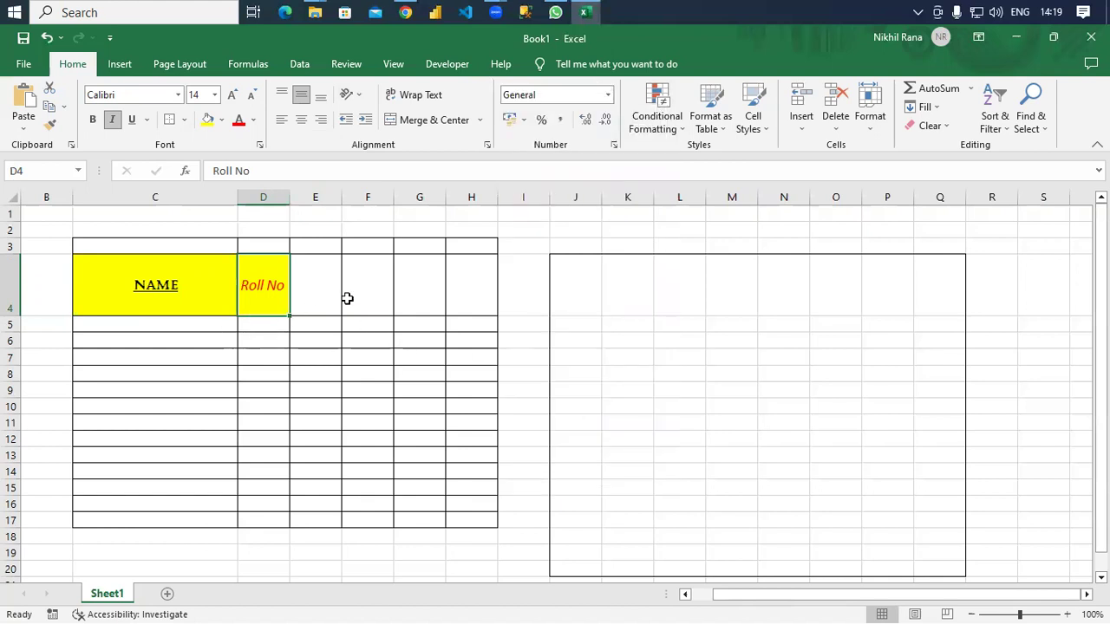
click(330, 280)
key(Left)
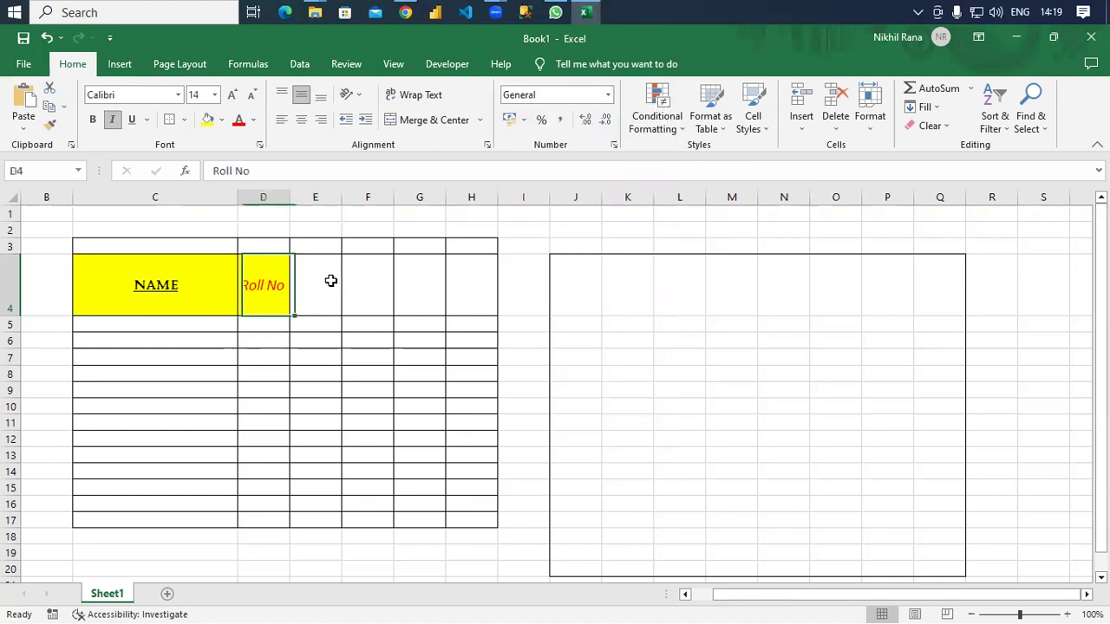
text(Salary)
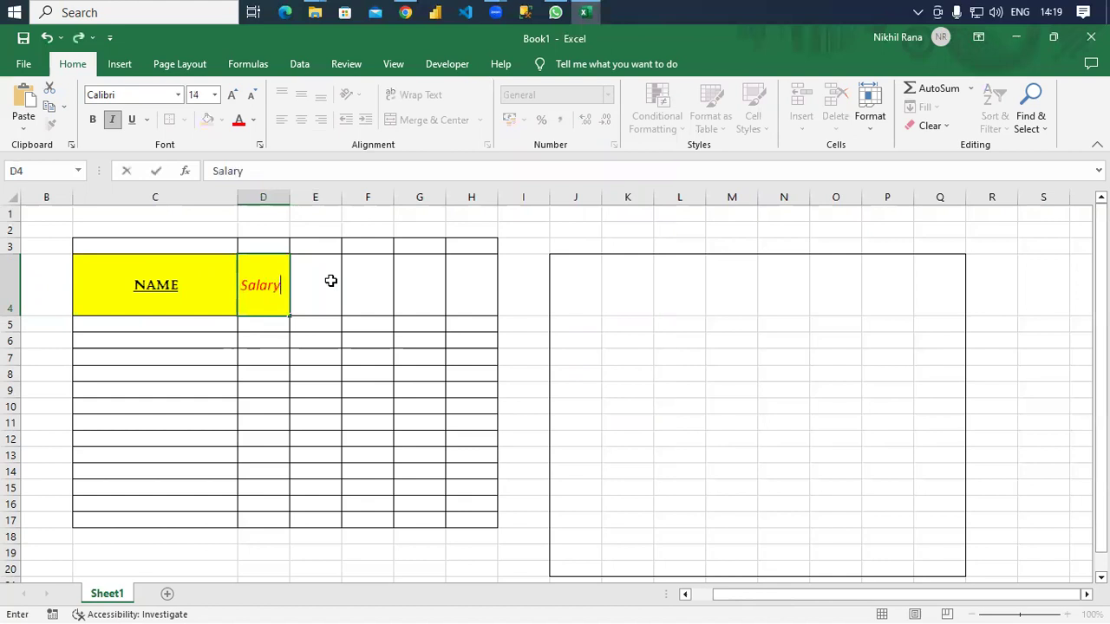
Enter four employee names in C5:C8 under the NAME heading.
click(333, 356)
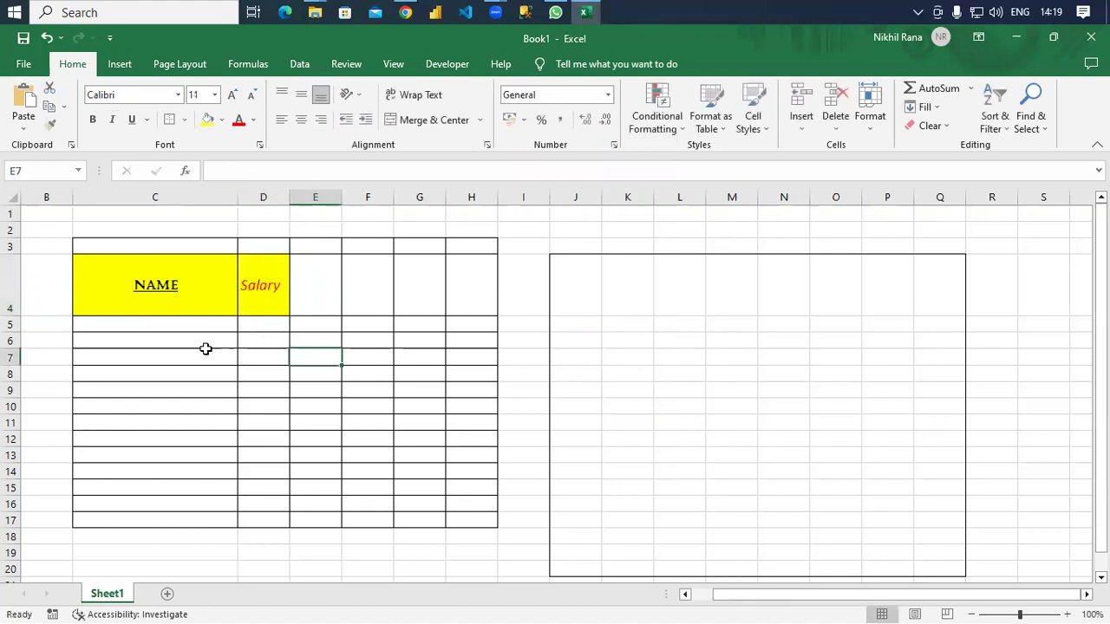
click(163, 330)
text(Nik)
key(Return)
text(m)
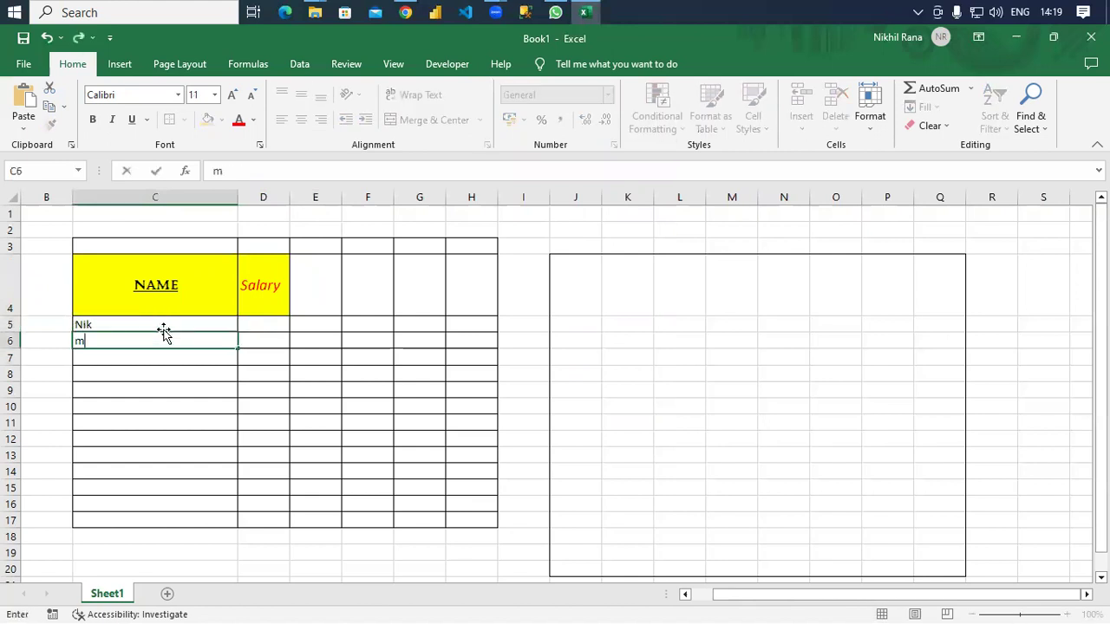
text(john)
key(Return)
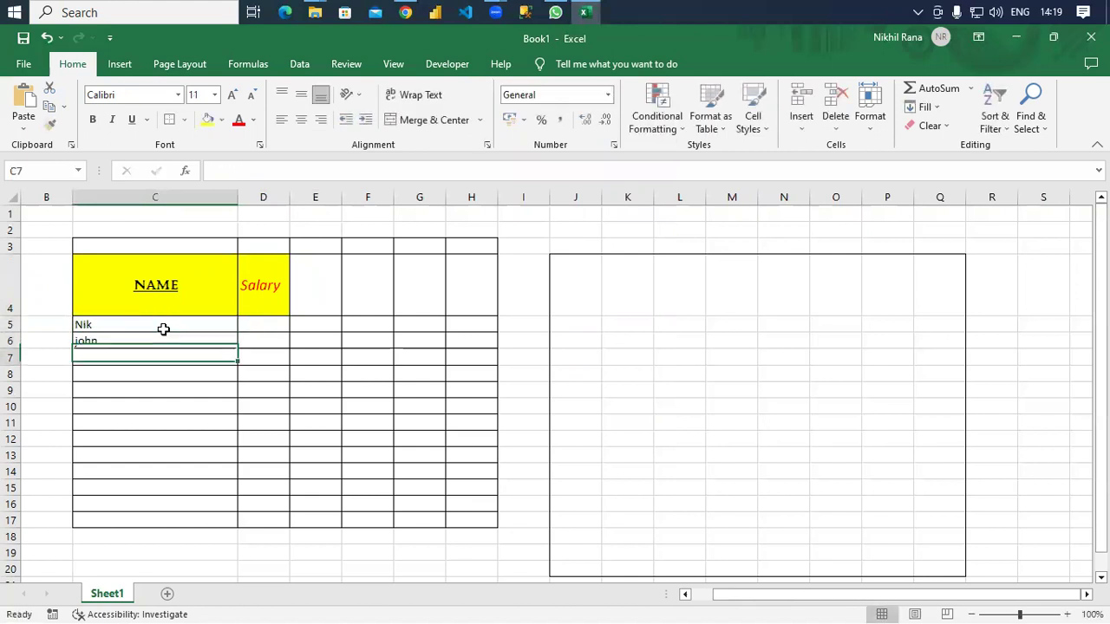
text(nor)
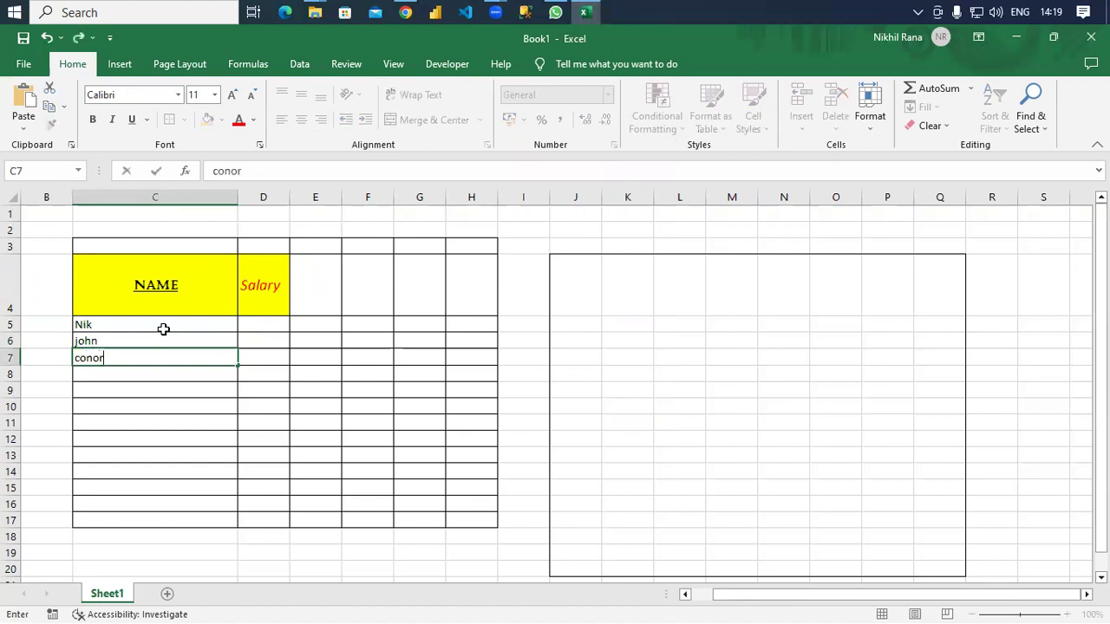
key(Return)
text(layla)
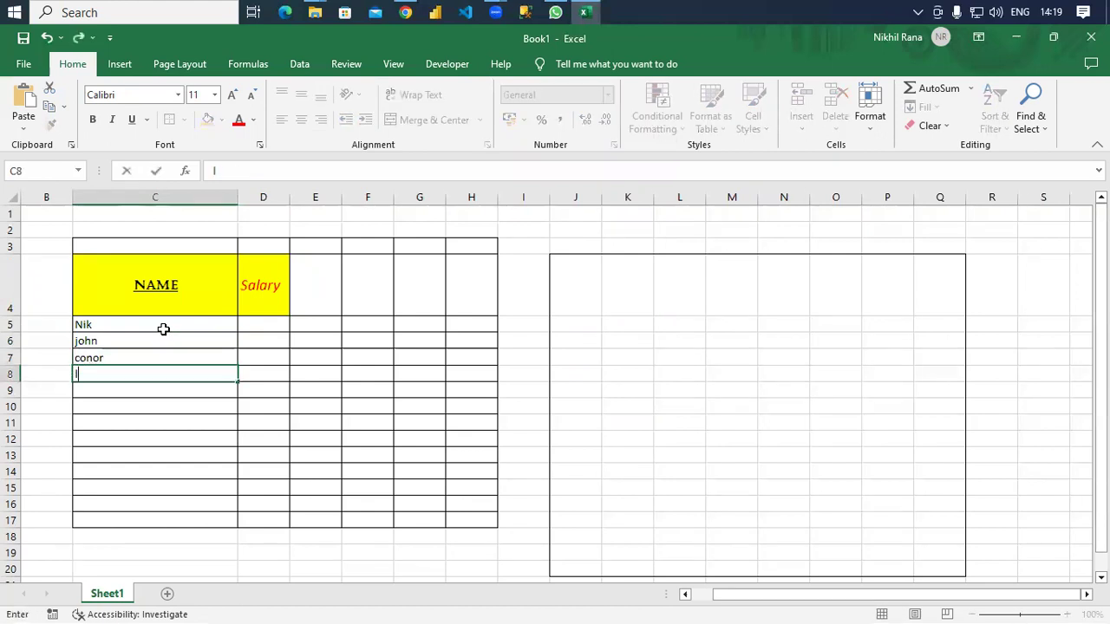
key(Tab)
Enter the salaries 34000, 36000, 23000 and 12000 in D5:D8.
key(Up)
key(Up)
key(Up)
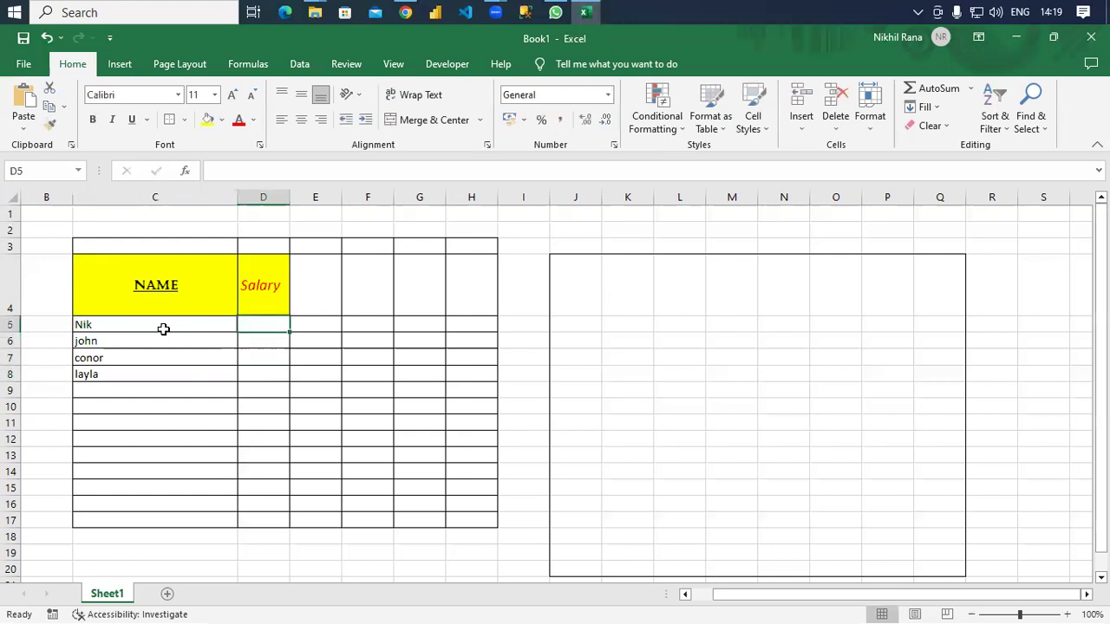
text(34000)
key(Return)
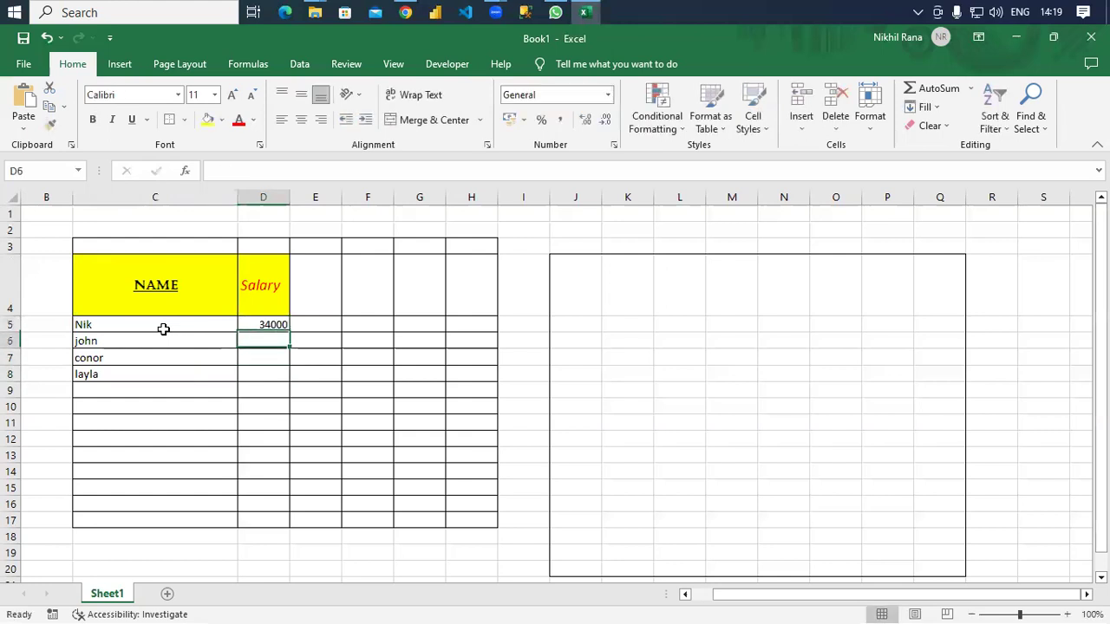
text(36000)
key(Return)
text(23000)
key(Return)
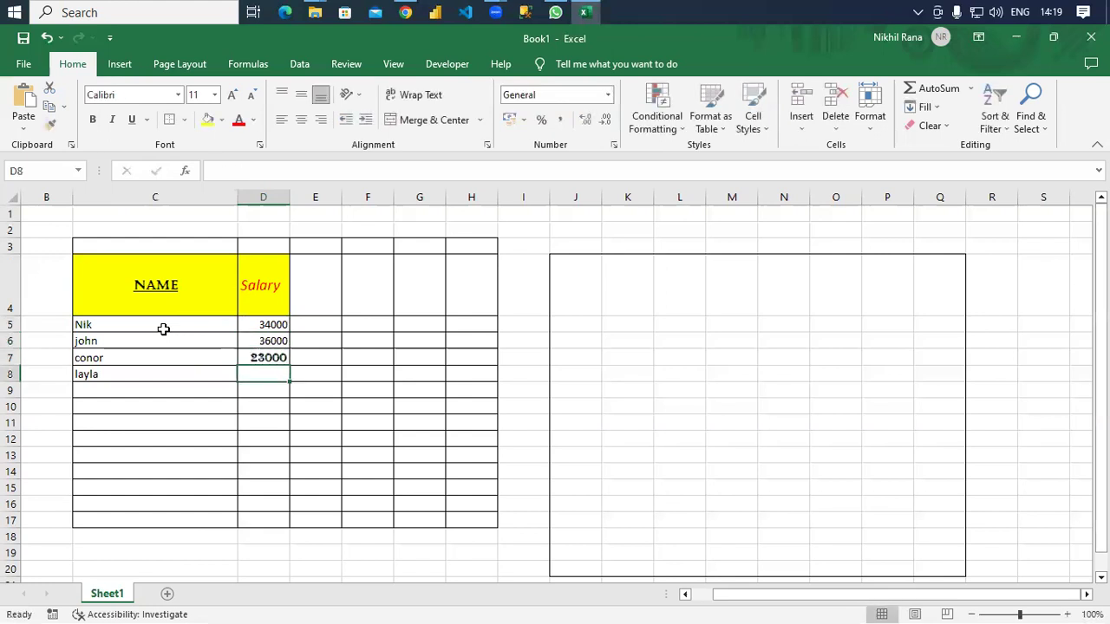
text(12000)
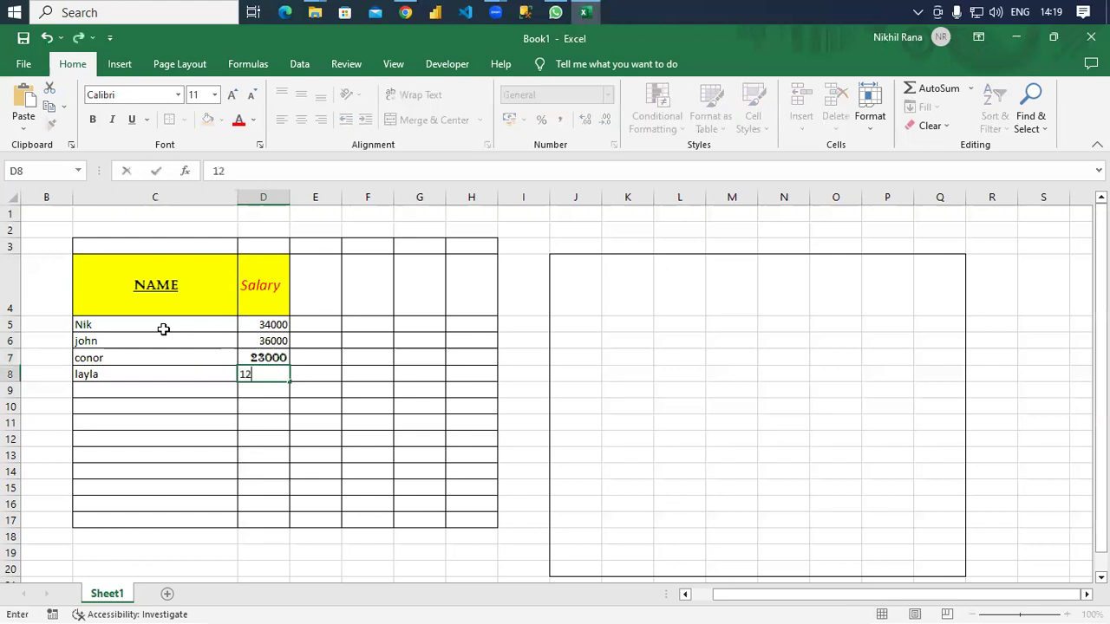
key(Up)
key(Up)
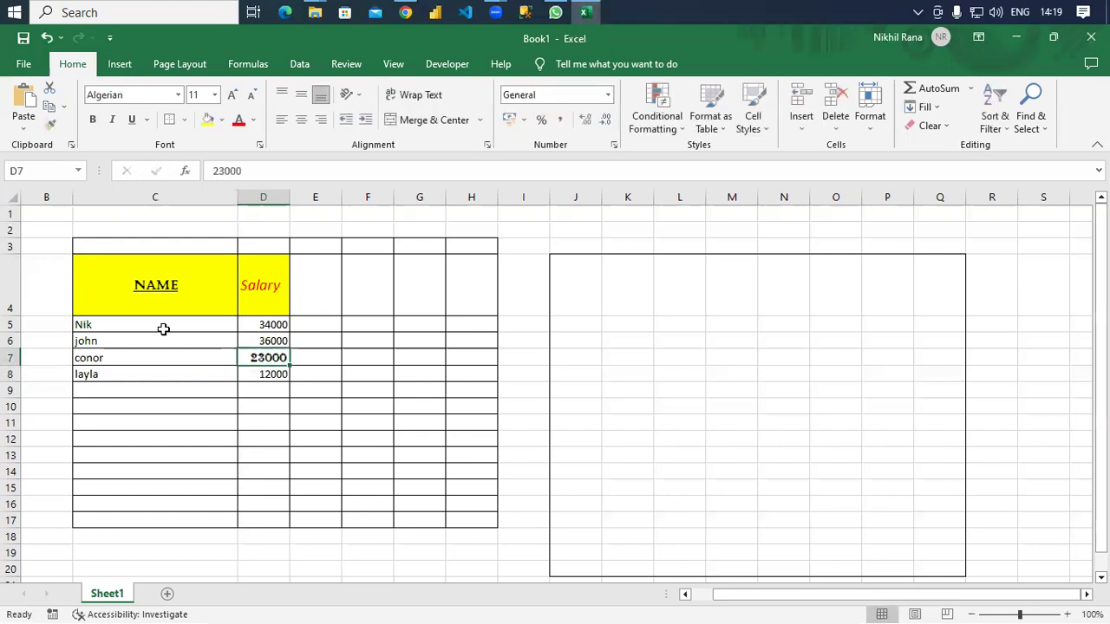
Apply the Currency number format to column D so salaries show ₹ with two decimals.
click(272, 324)
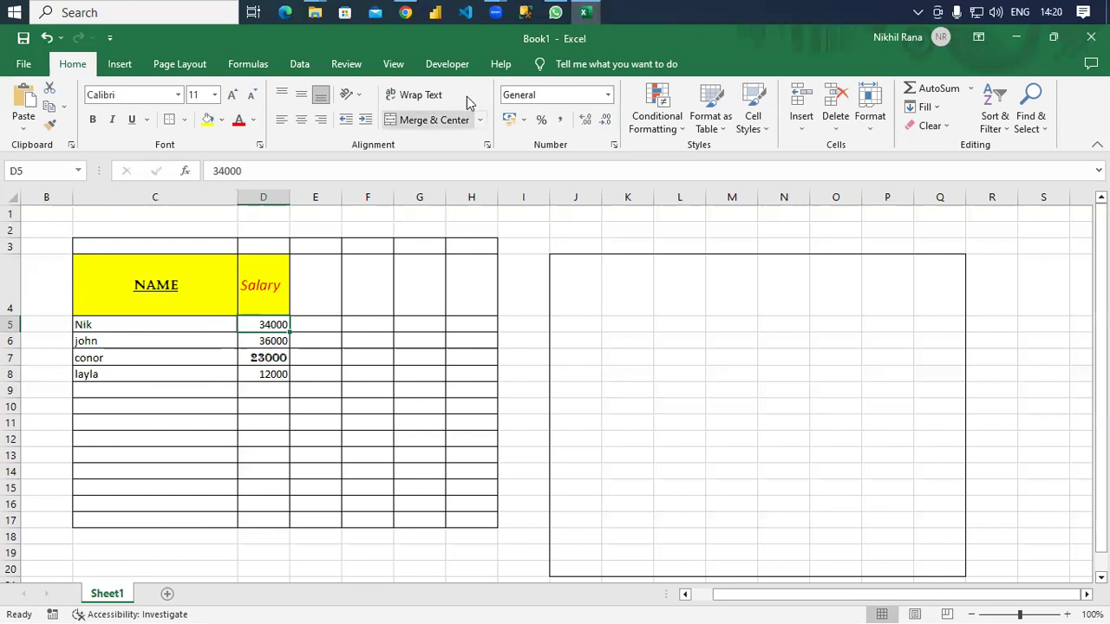
click(264, 197)
click(608, 97)
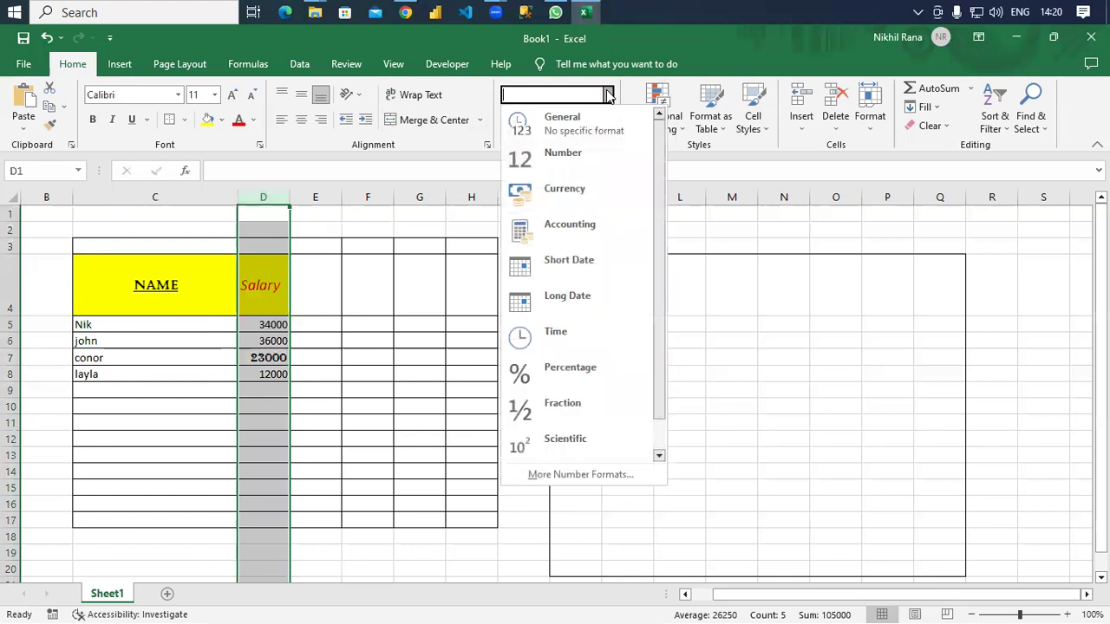
click(581, 192)
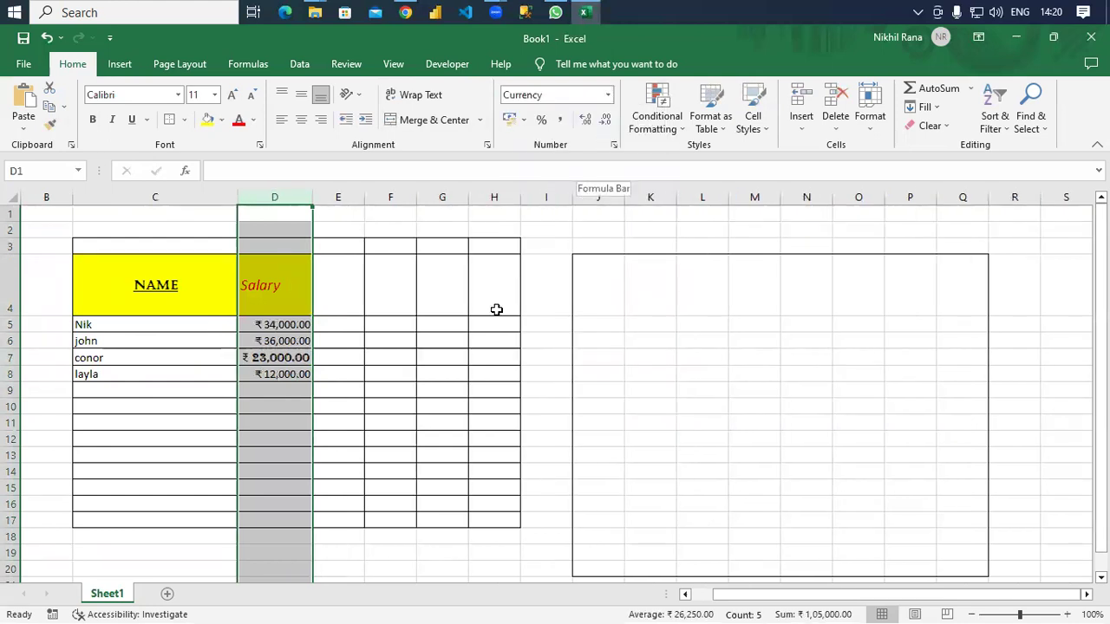
click(607, 96)
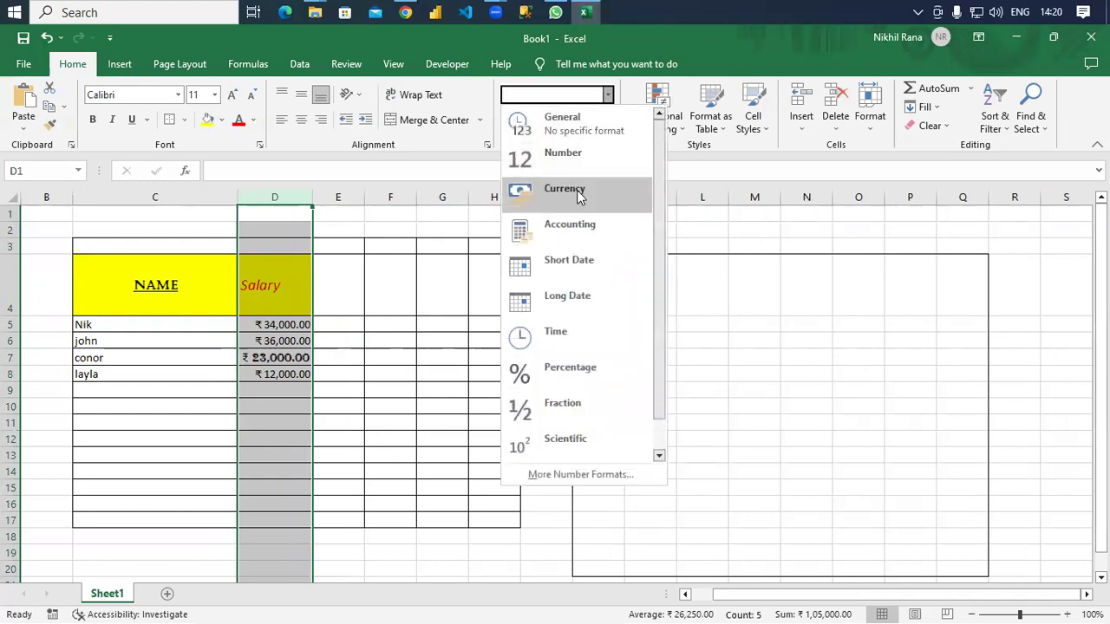
click(288, 366)
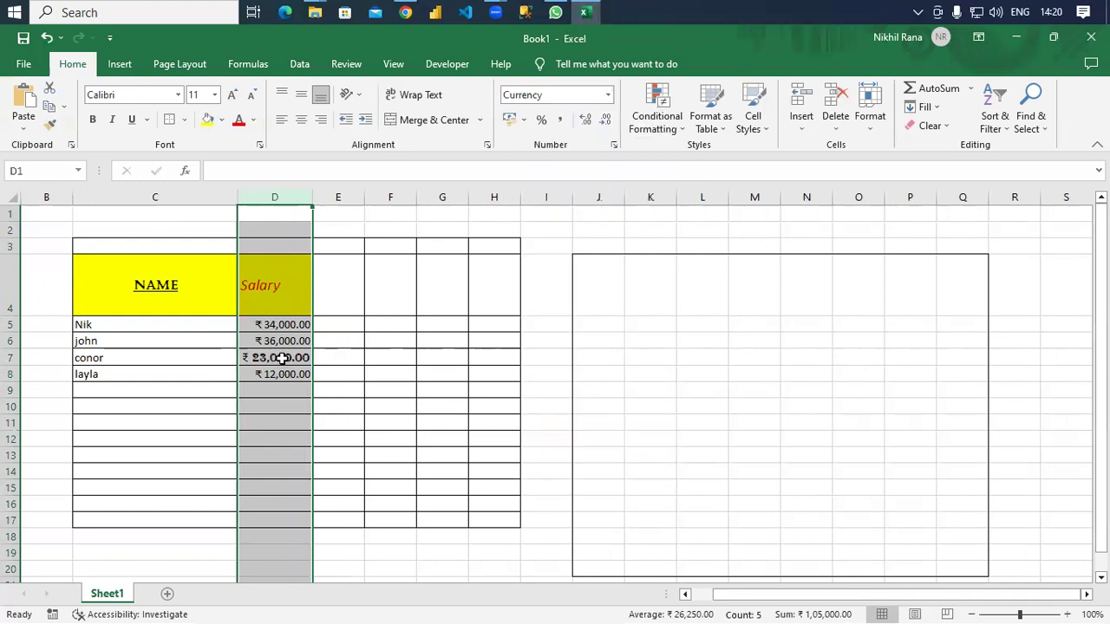
click(284, 340)
Bring up the right-click menu for the ₹ 23,000.00 salary in cell D7.
right_click(277, 330)
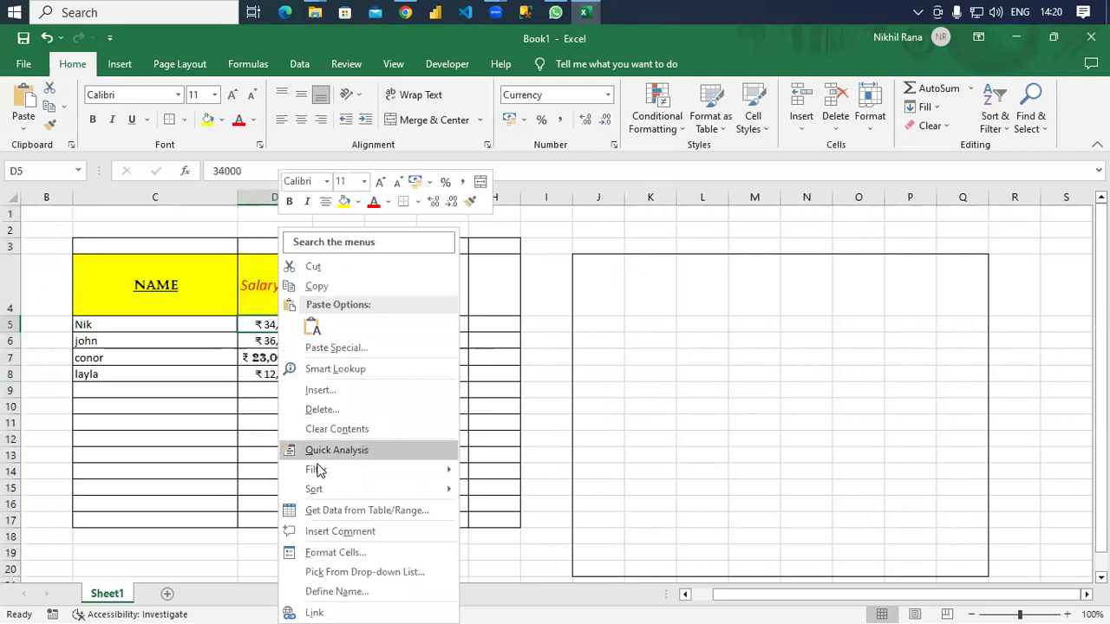
mouse_move(325, 496)
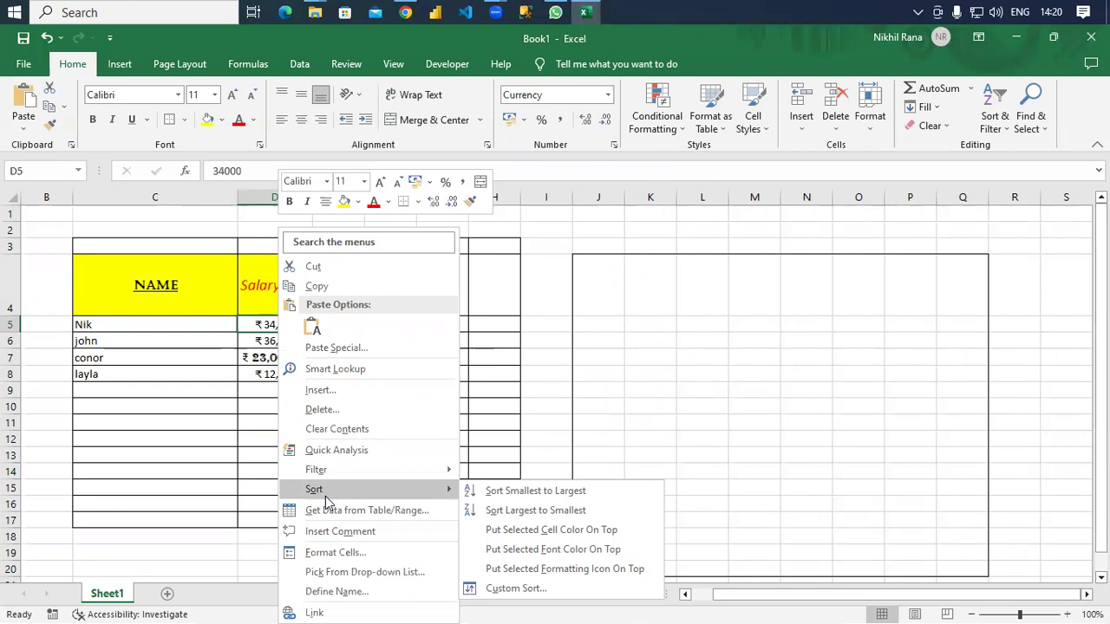
click(230, 478)
click(271, 358)
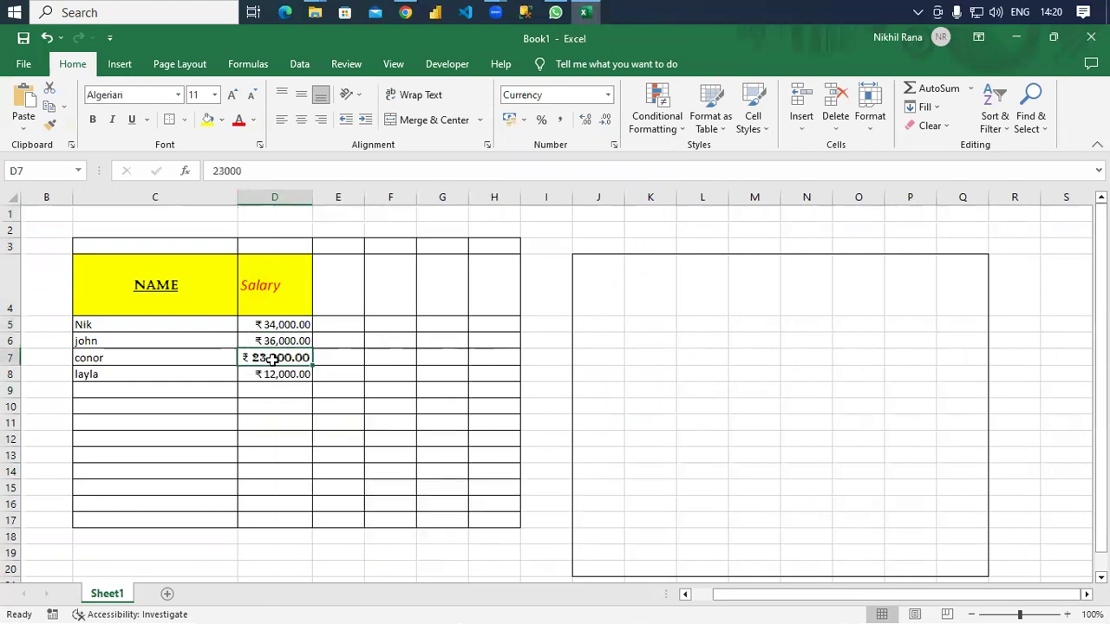
right_click(272, 359)
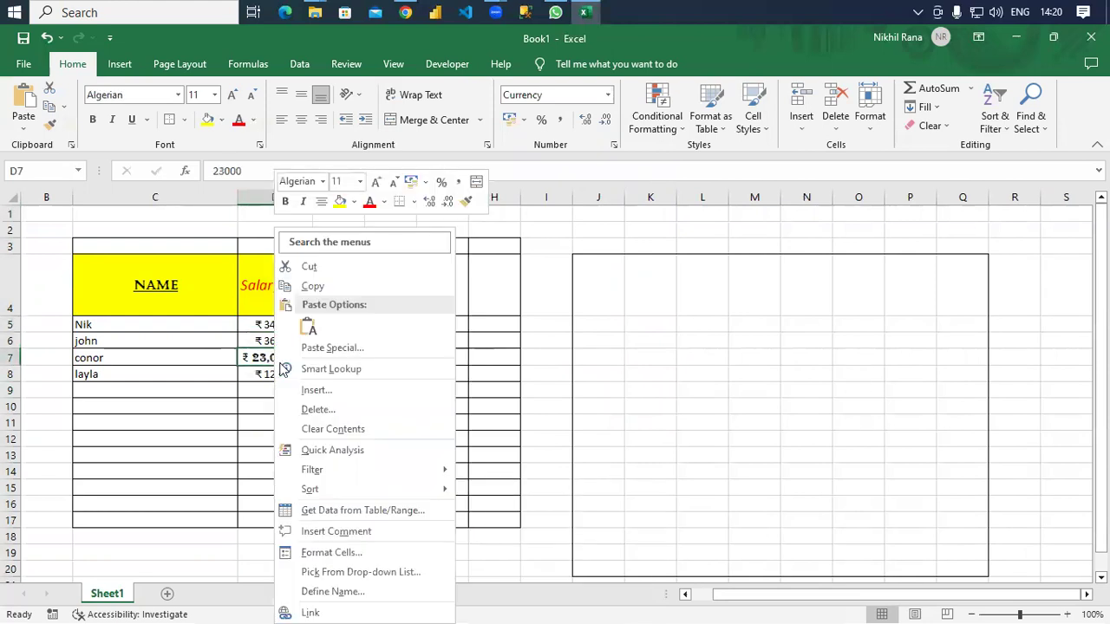
Give cell D7 the $ English (United States) currency symbol so it reads $23,000.00.
click(386, 556)
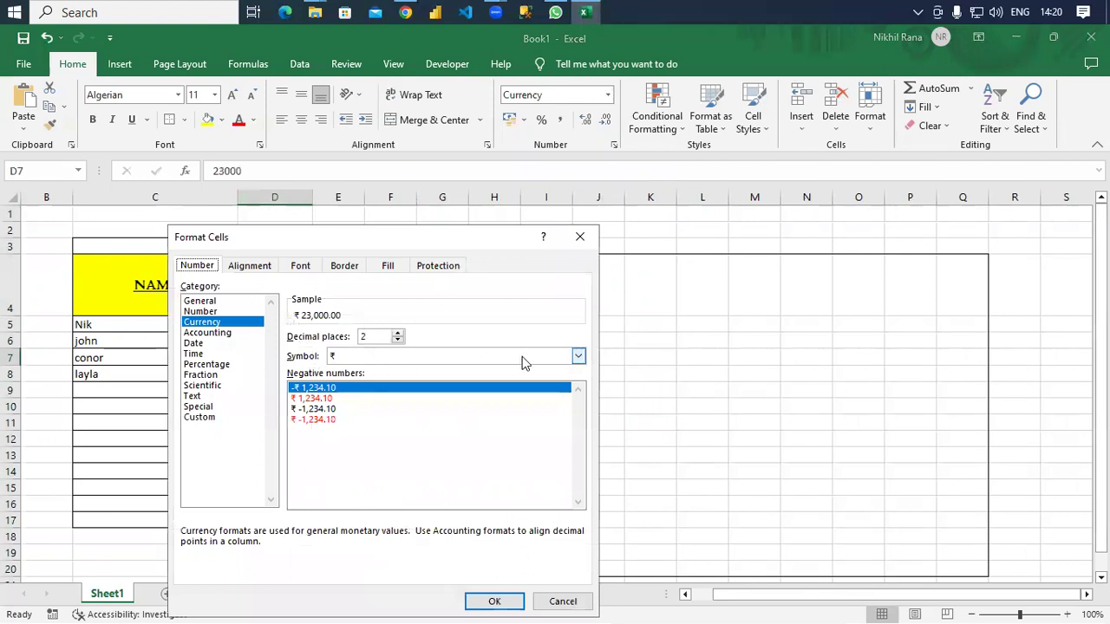
click(580, 355)
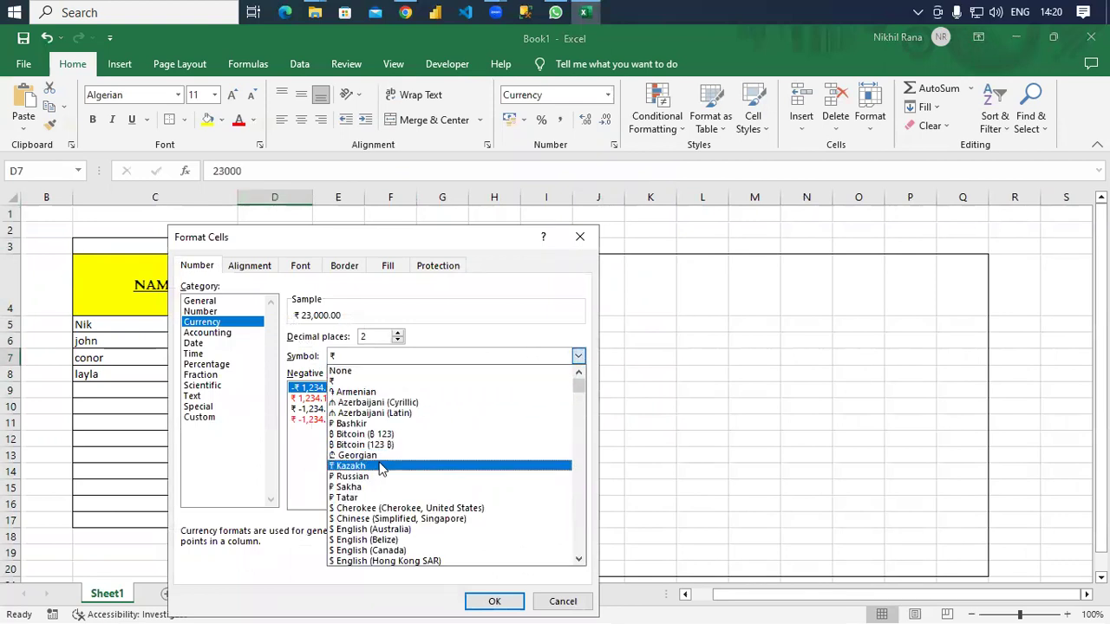
scroll(372, 485, down, 2)
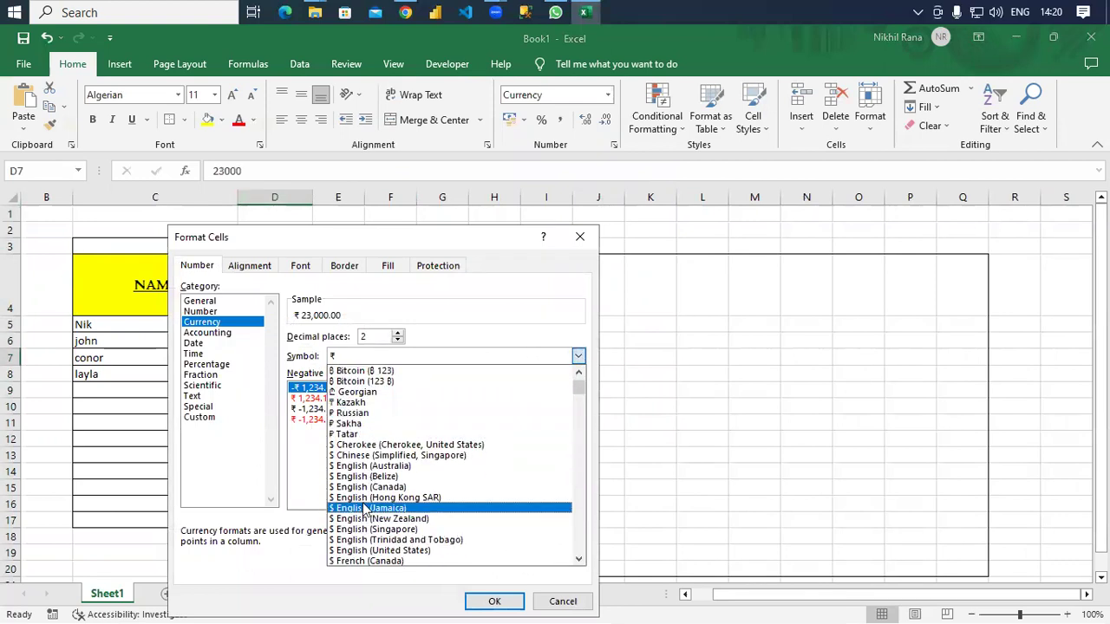
scroll(364, 509, down, 1)
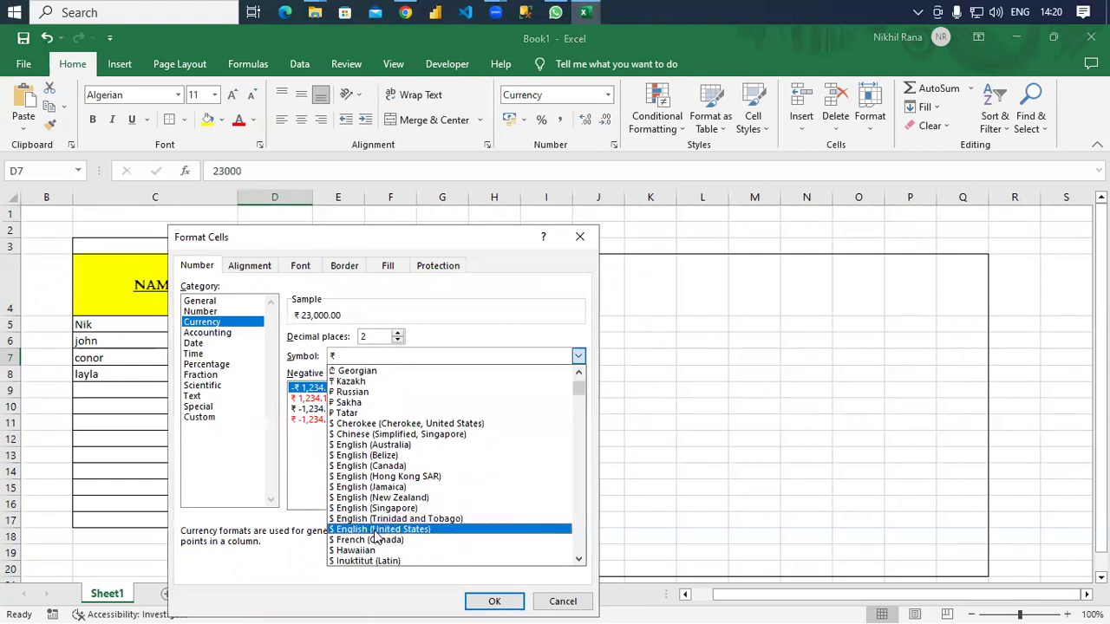
click(377, 529)
click(490, 601)
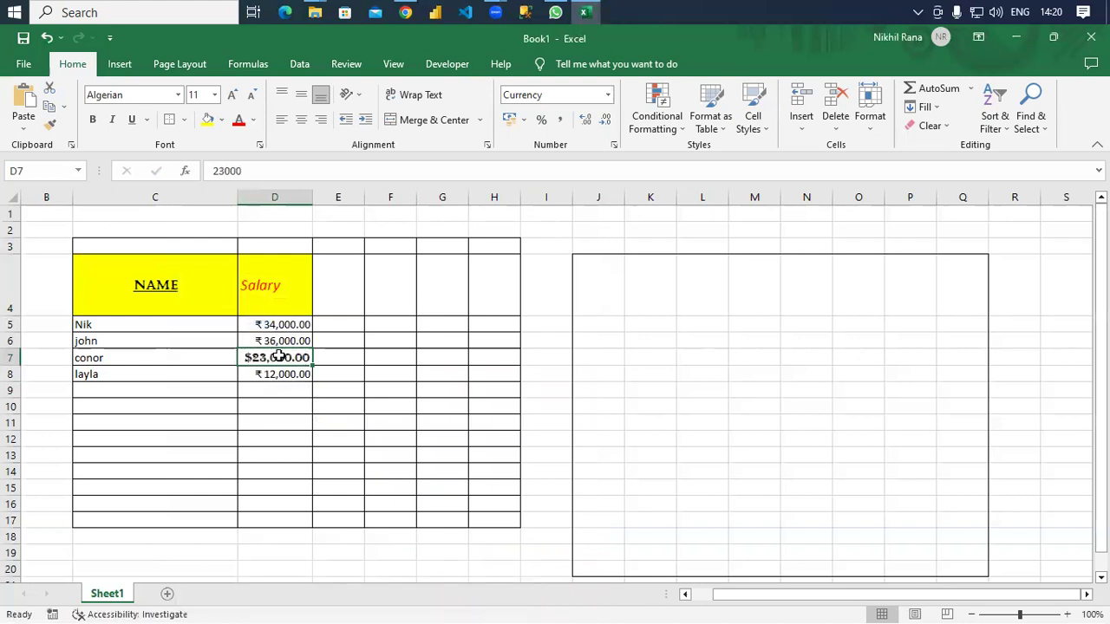
click(275, 198)
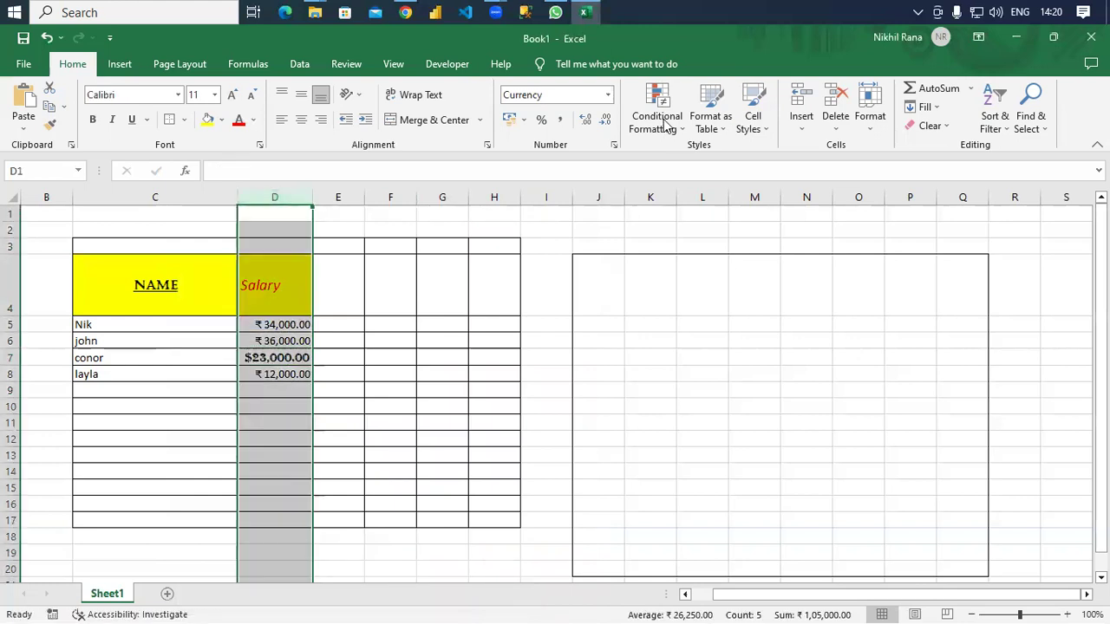
Format column D as Currency with the $ English (United States) symbol and 0 decimal places.
right_click(269, 196)
click(350, 400)
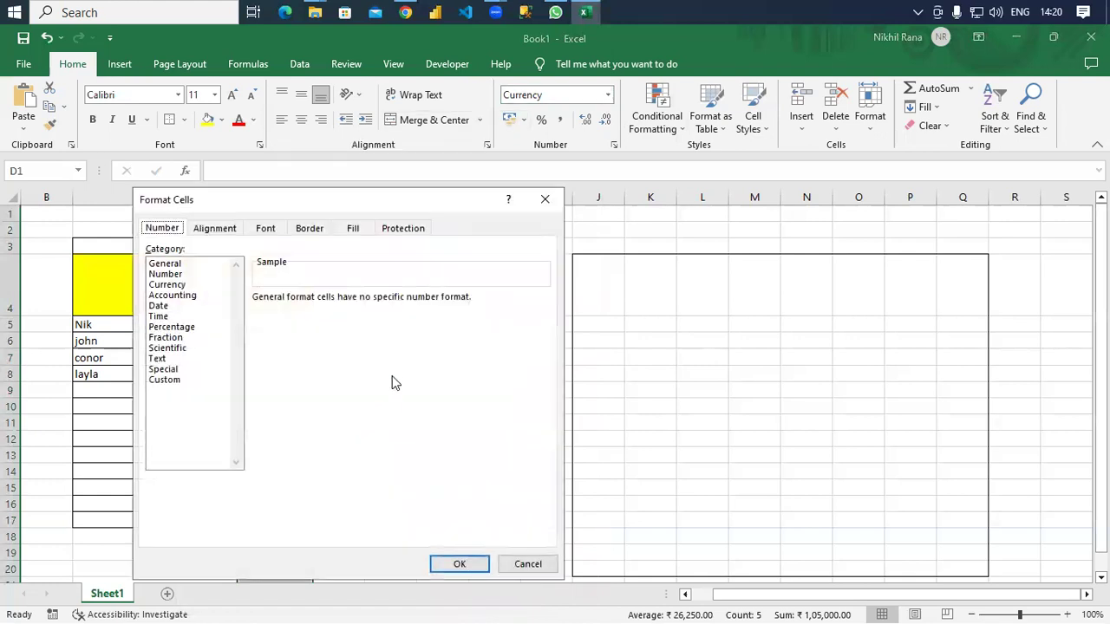
click(168, 284)
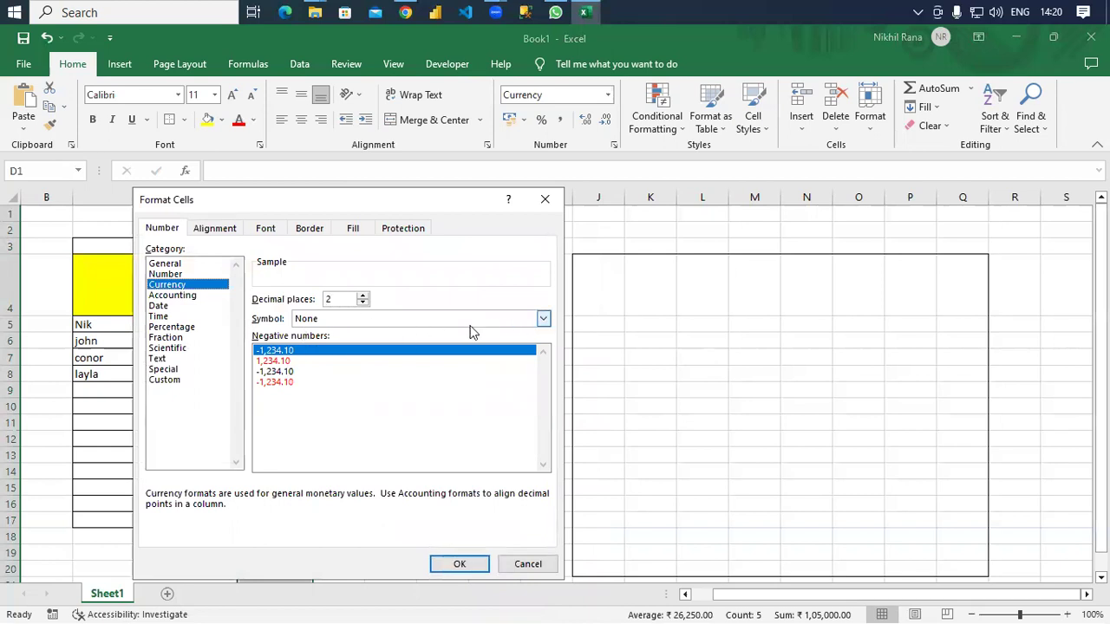
click(543, 318)
scroll(360, 485, down, 6)
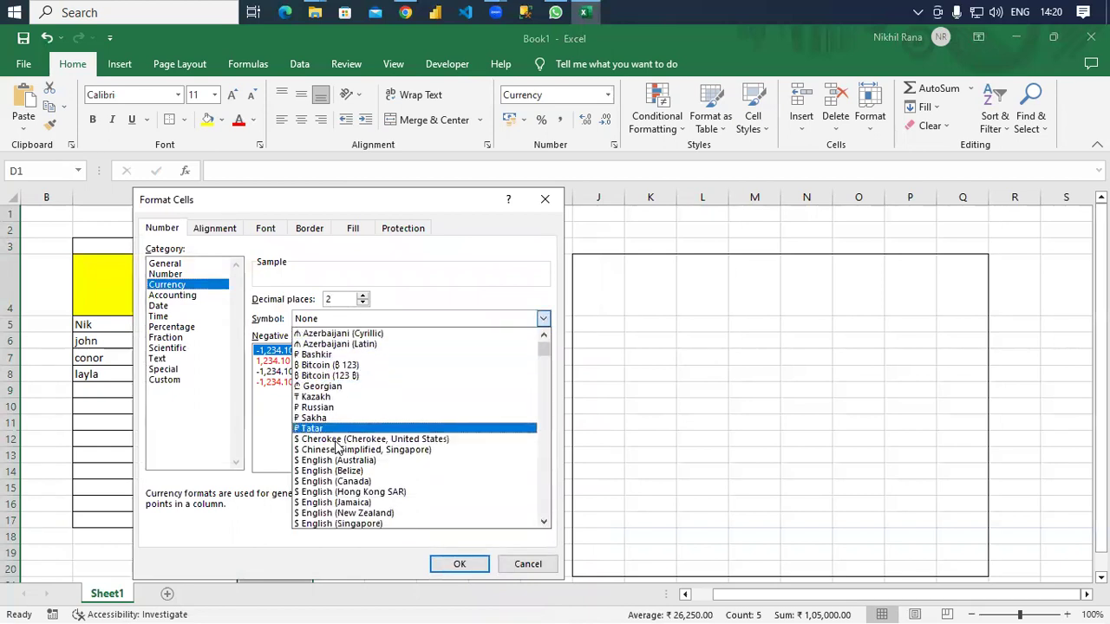
click(364, 482)
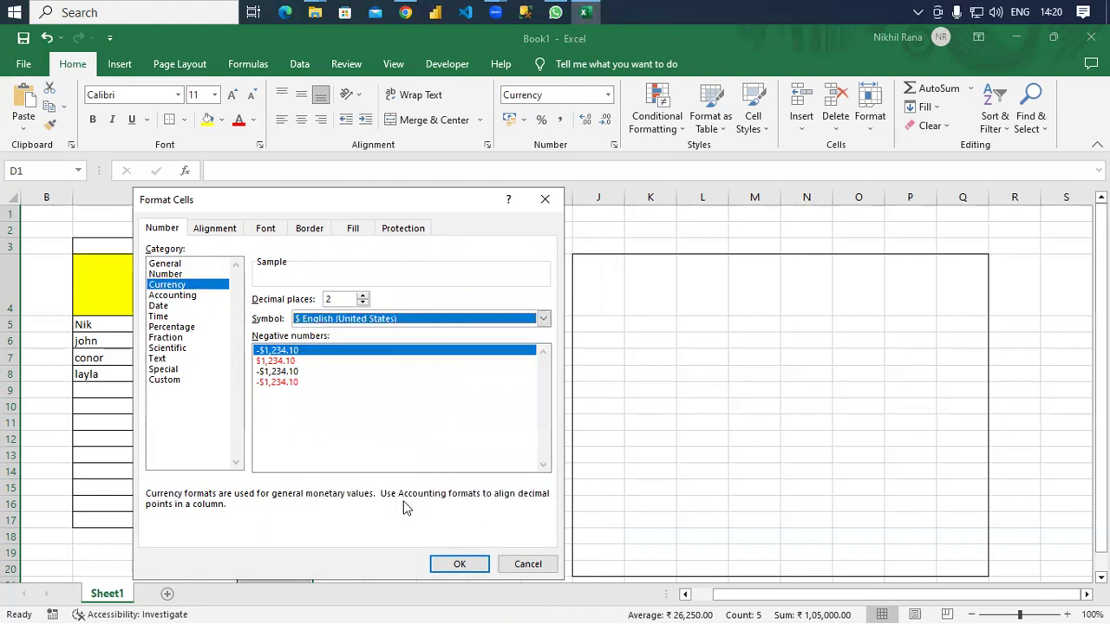
click(362, 302)
click(363, 303)
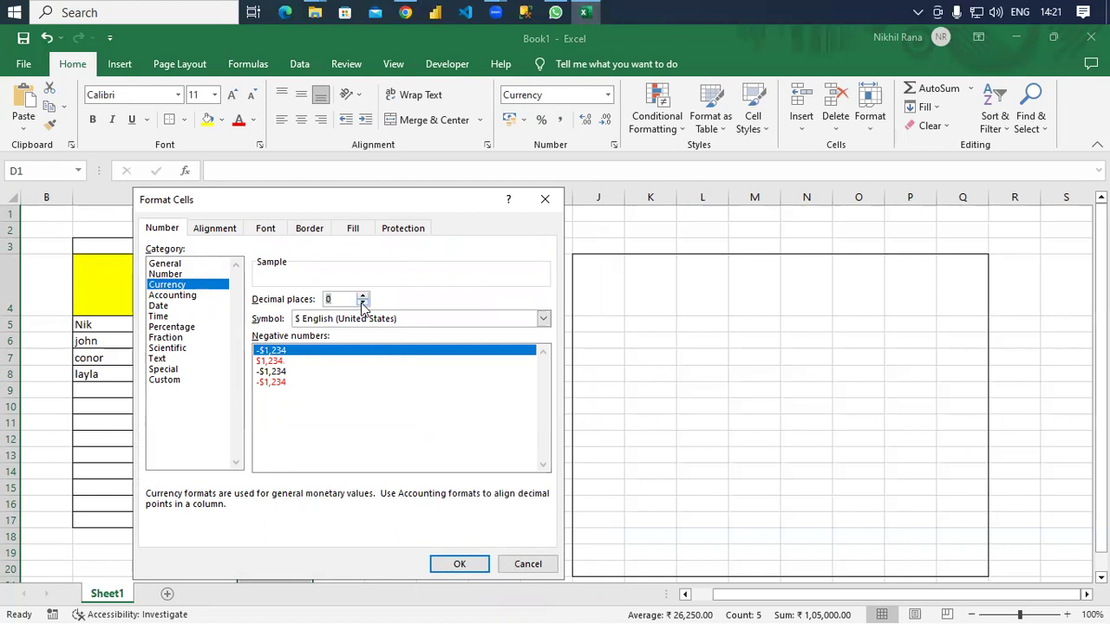
click(459, 564)
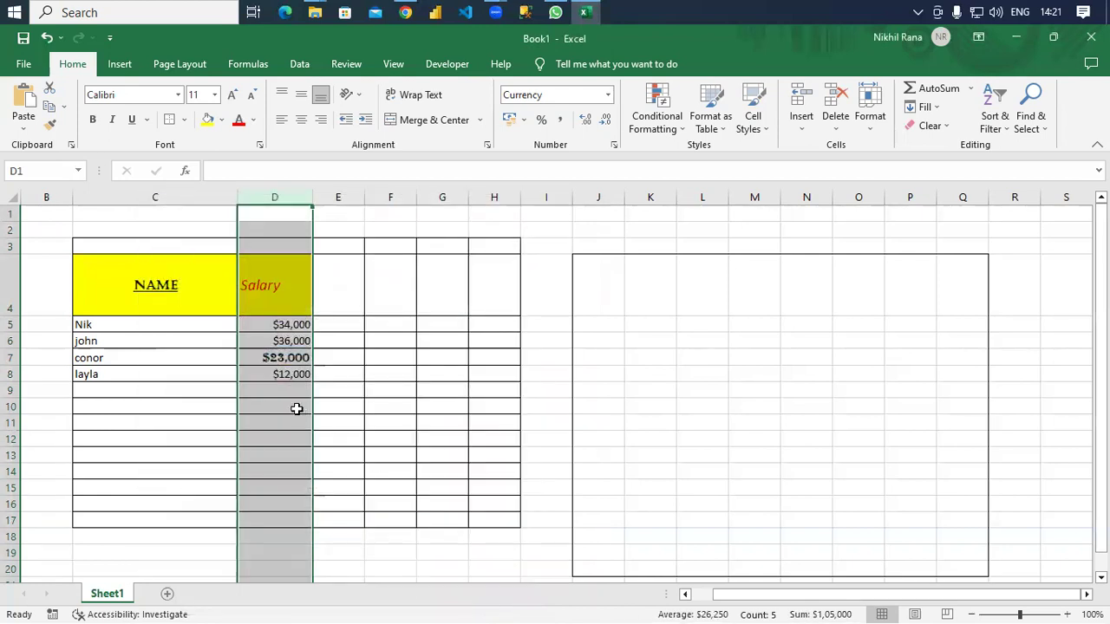
click(296, 409)
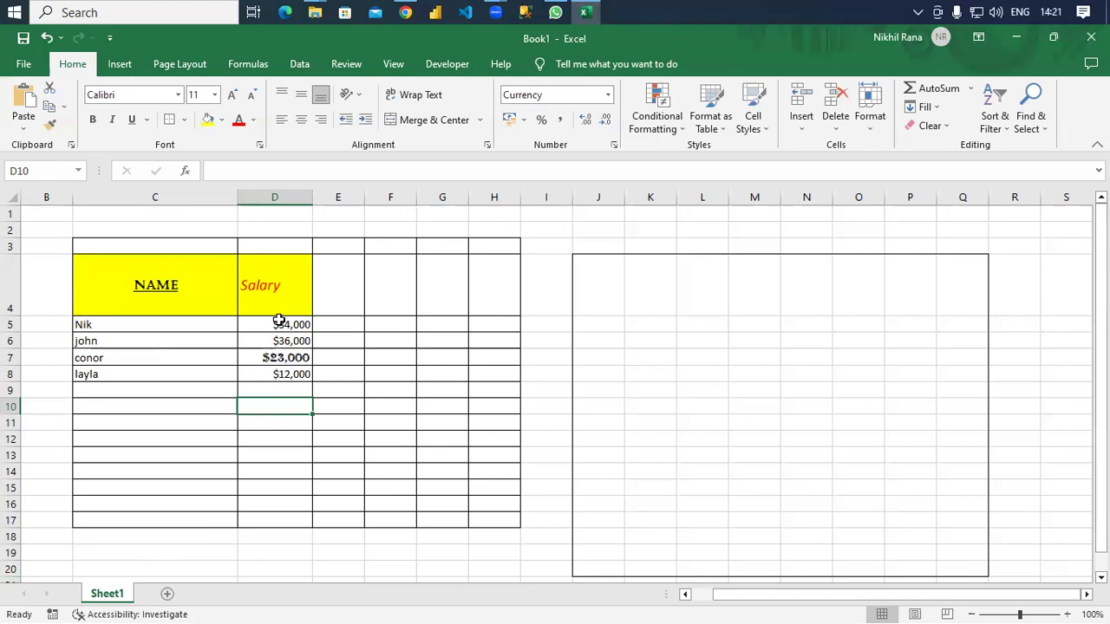
Add the DOB heading in E4 and the birth date 12/03/1990 in E5.
click(608, 96)
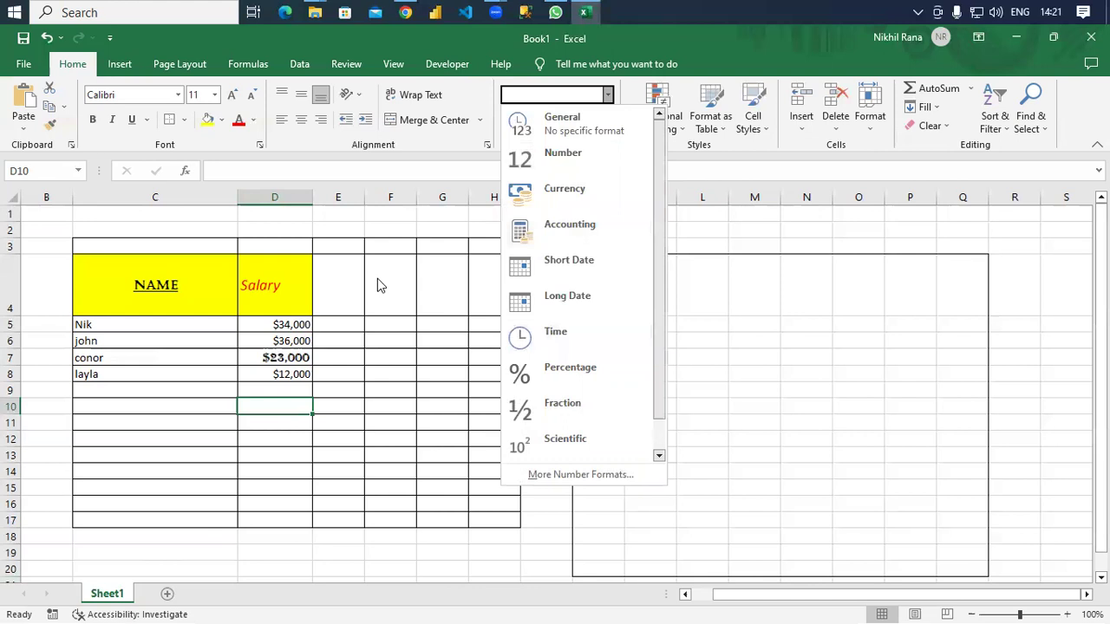
click(346, 288)
click(331, 296)
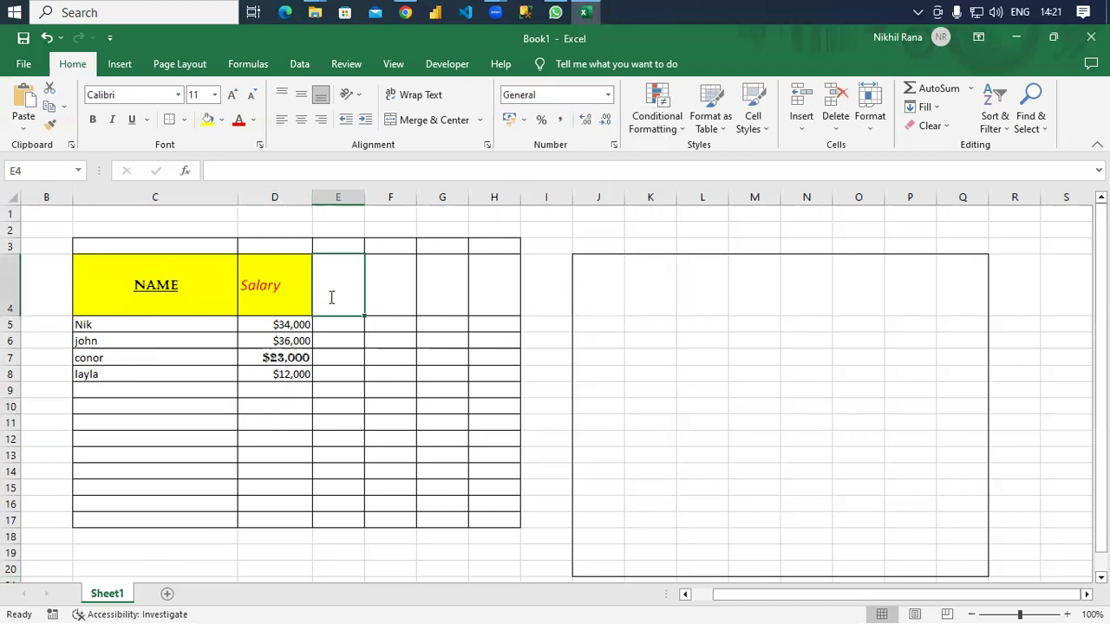
text(DOB)
key(Return)
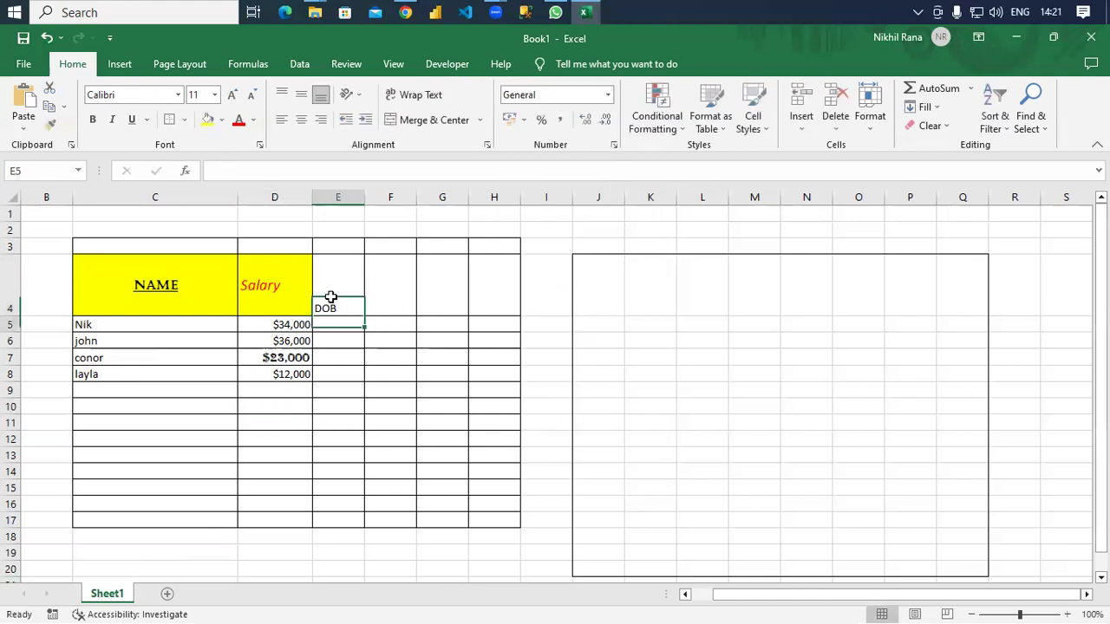
text(12/0)
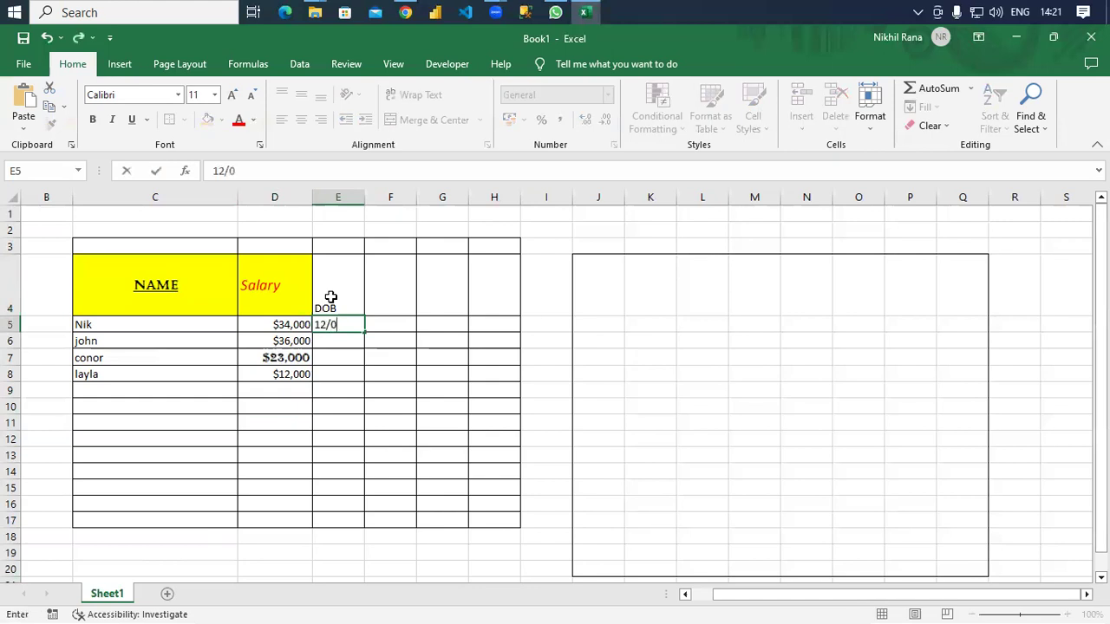
text(3/1990)
key(Return)
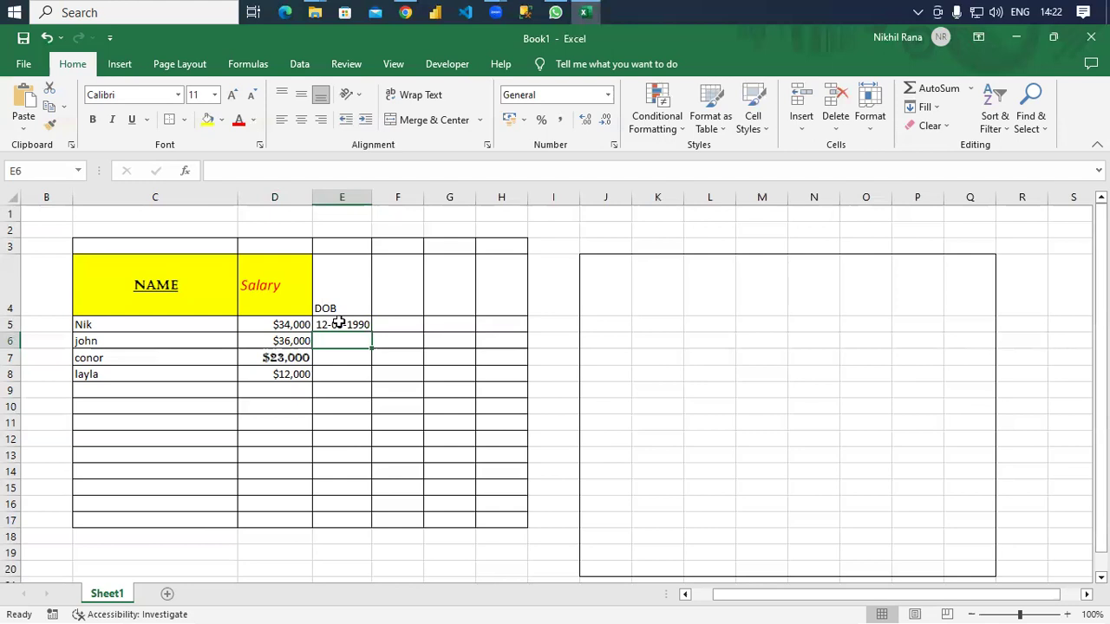
click(339, 323)
Switch column E to Long Date format so E5 reads 12 March 1990.
click(341, 197)
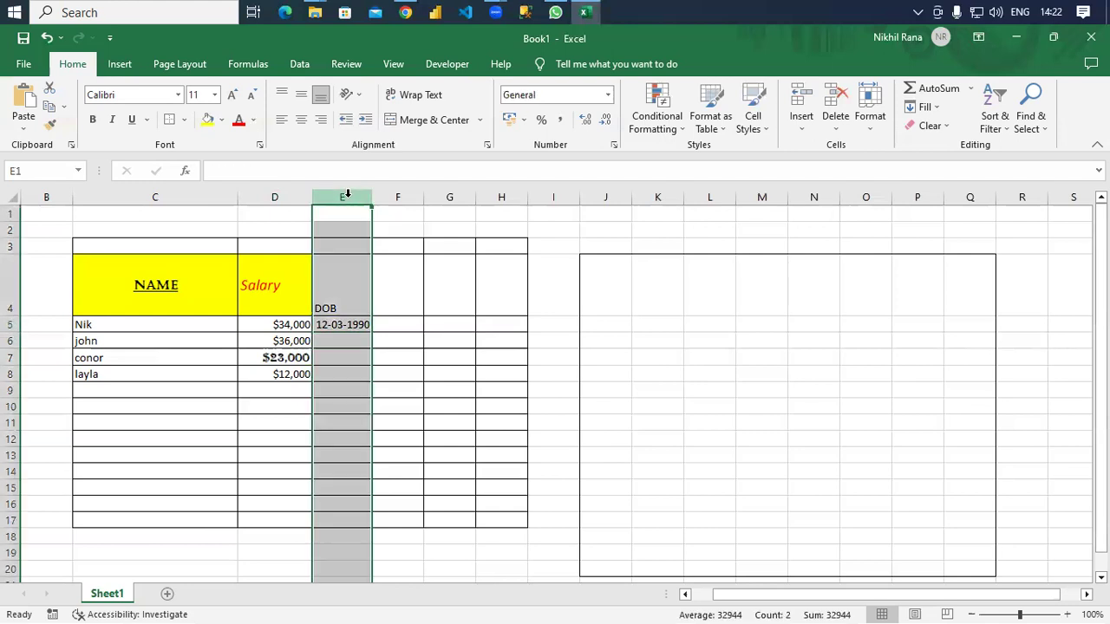
click(609, 96)
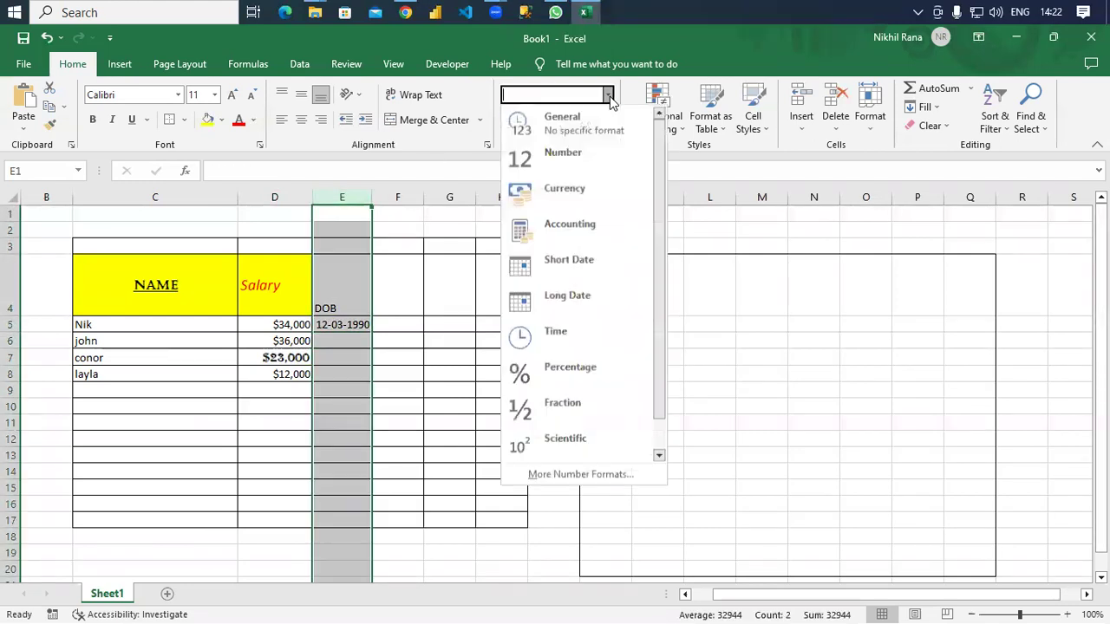
click(570, 254)
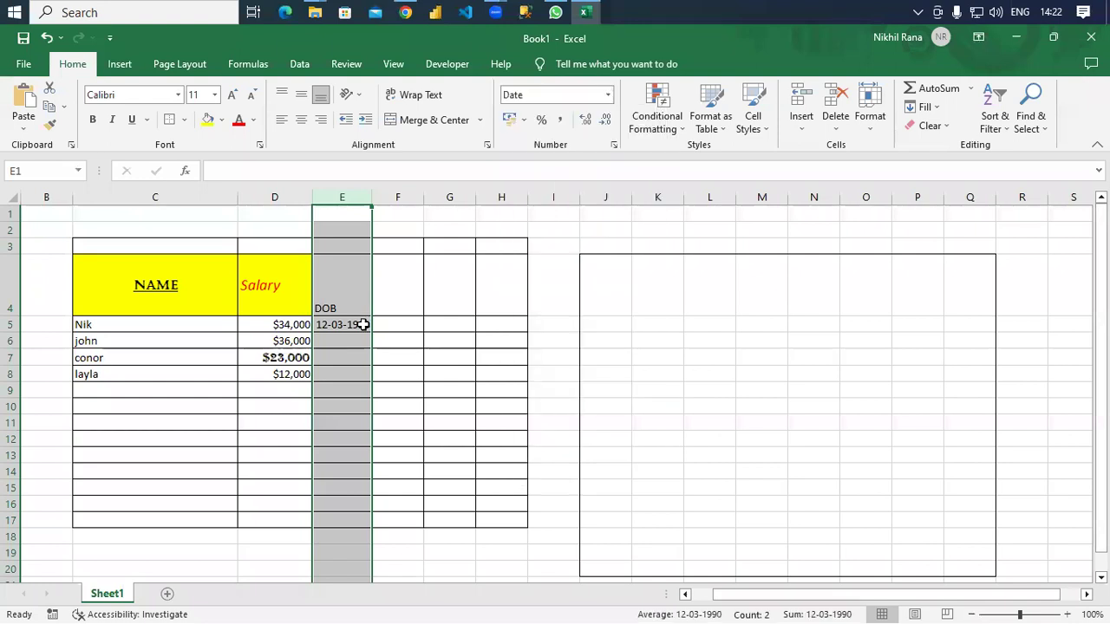
click(608, 95)
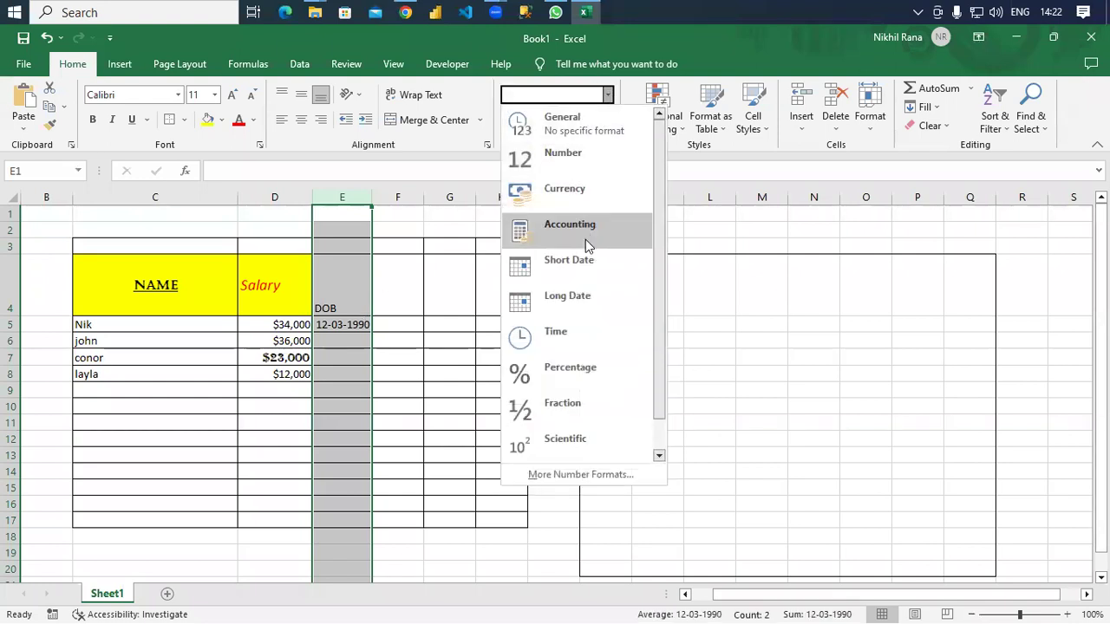
click(583, 295)
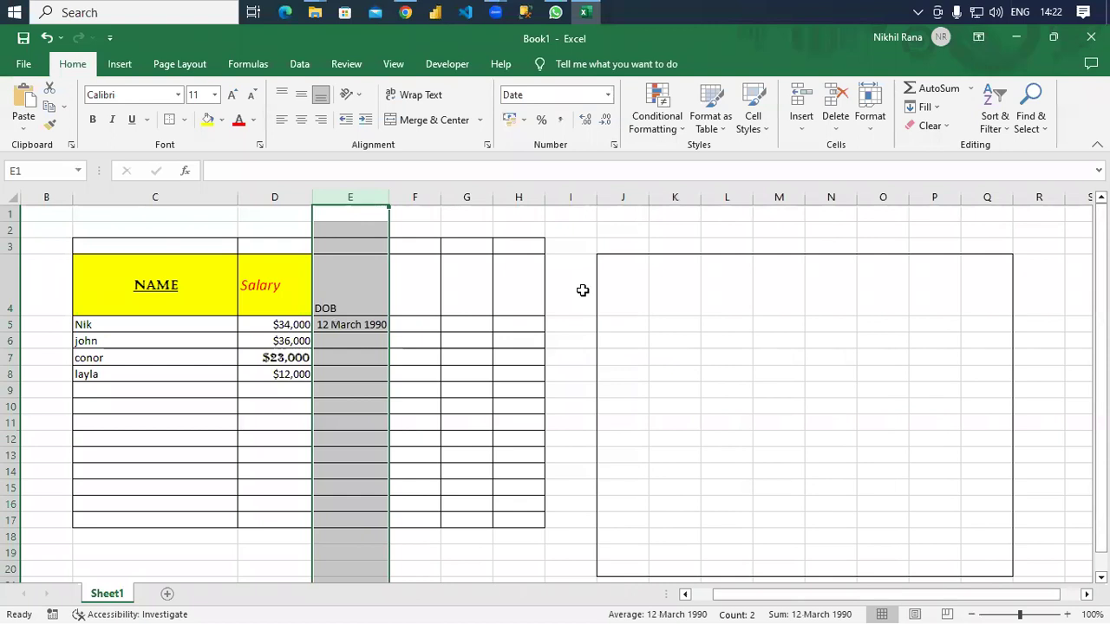
click(609, 99)
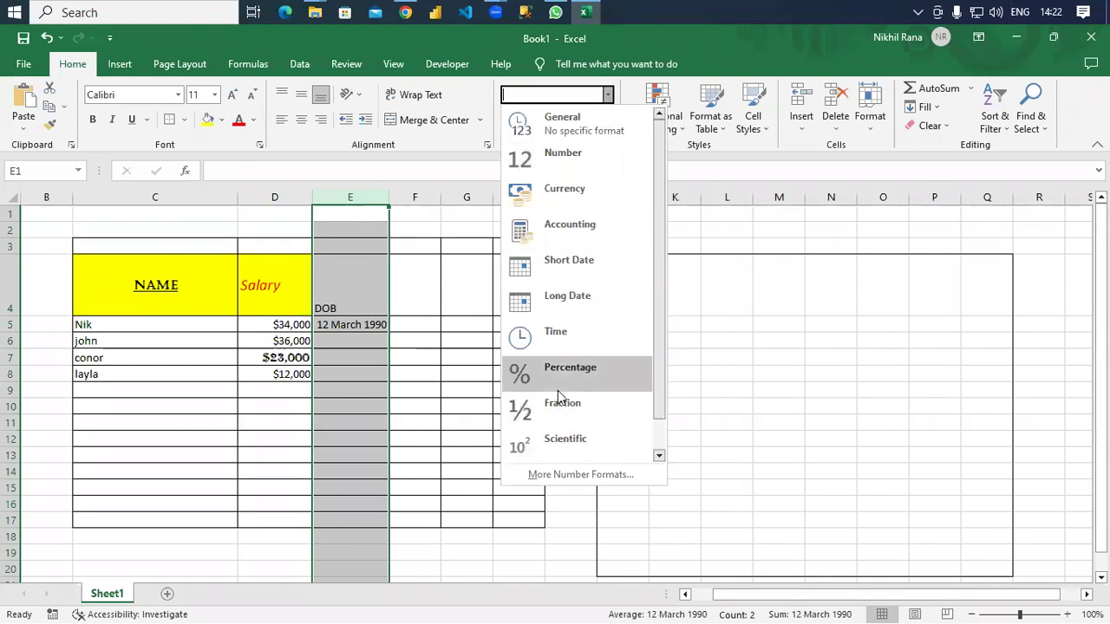
click(361, 338)
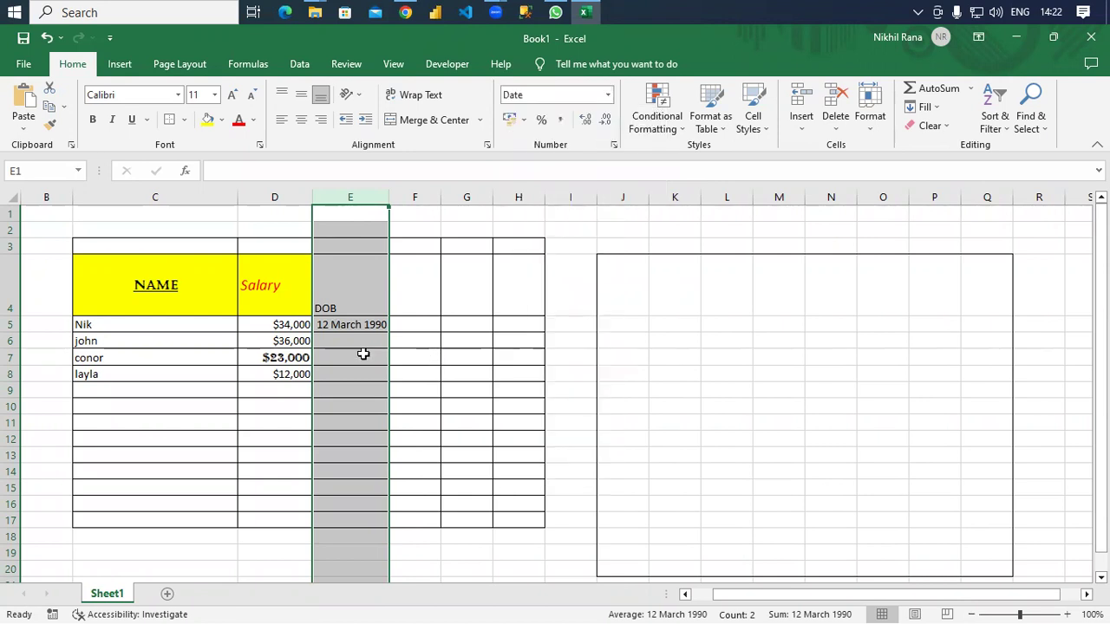
click(356, 338)
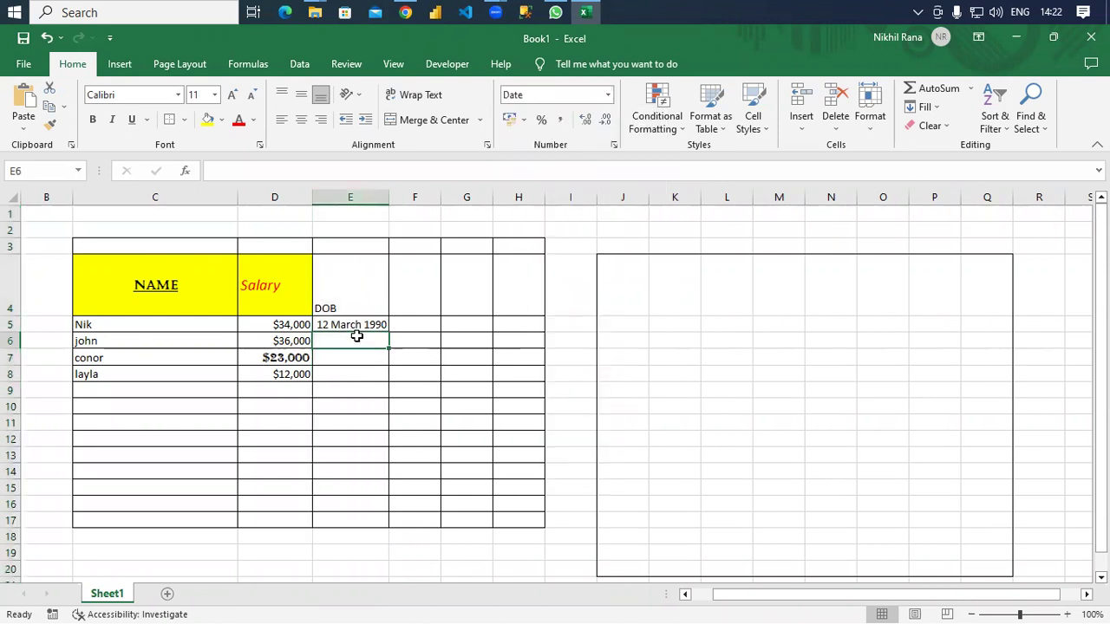
Enter the second birth date 13-09-1993 in cell E6.
text(13-09-1993)
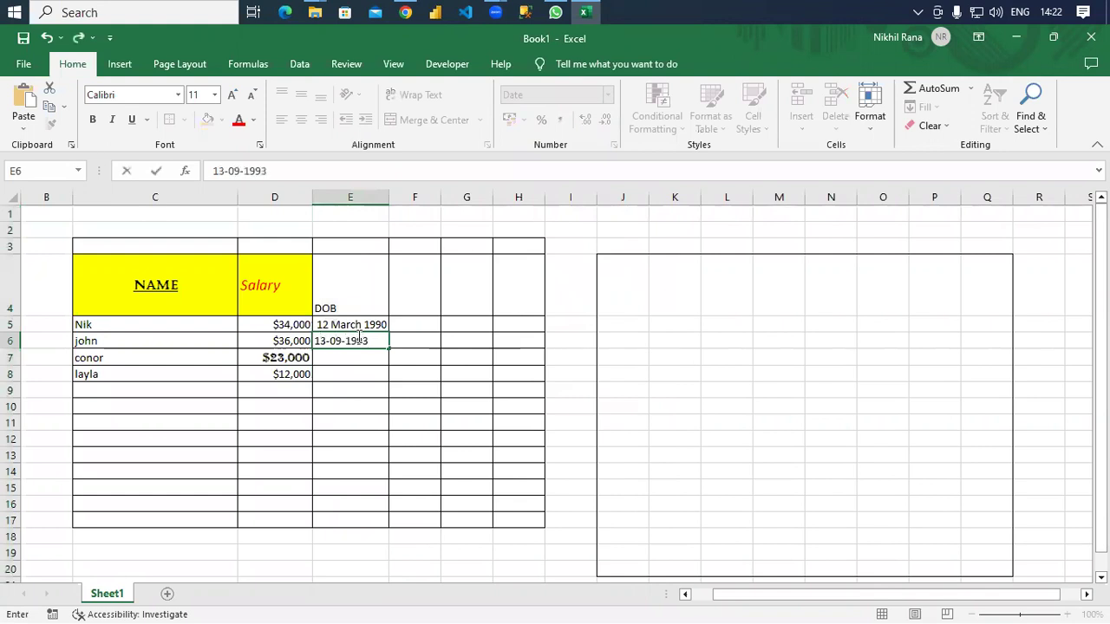
key(Return)
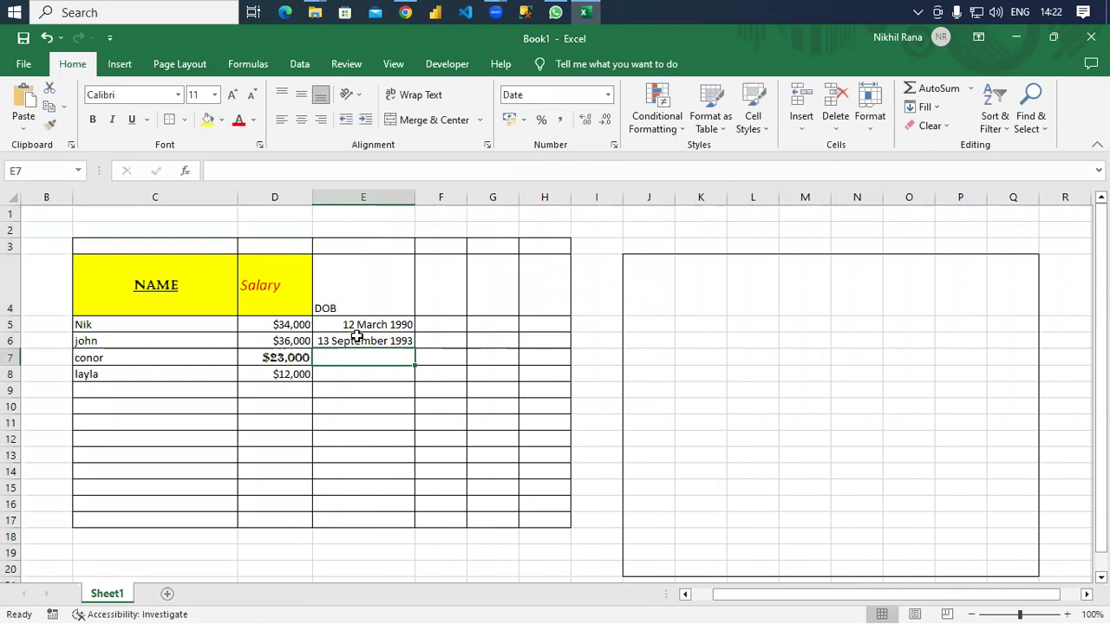
click(367, 372)
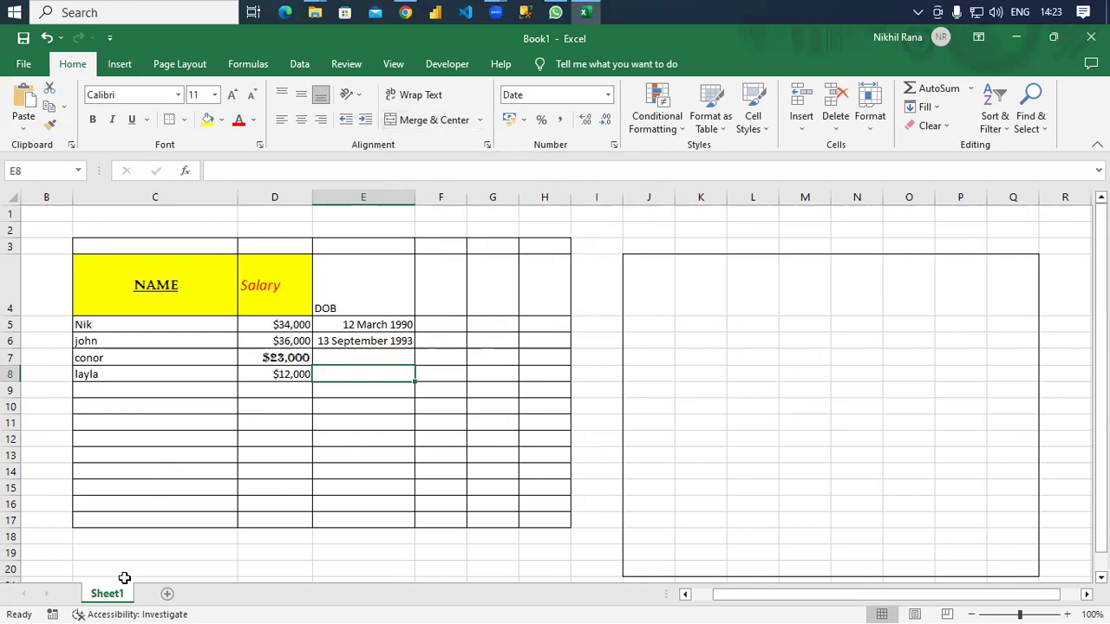
Type the State heading in C21 and UP in C22 below the table.
scroll(185, 498, down, 4)
click(196, 346)
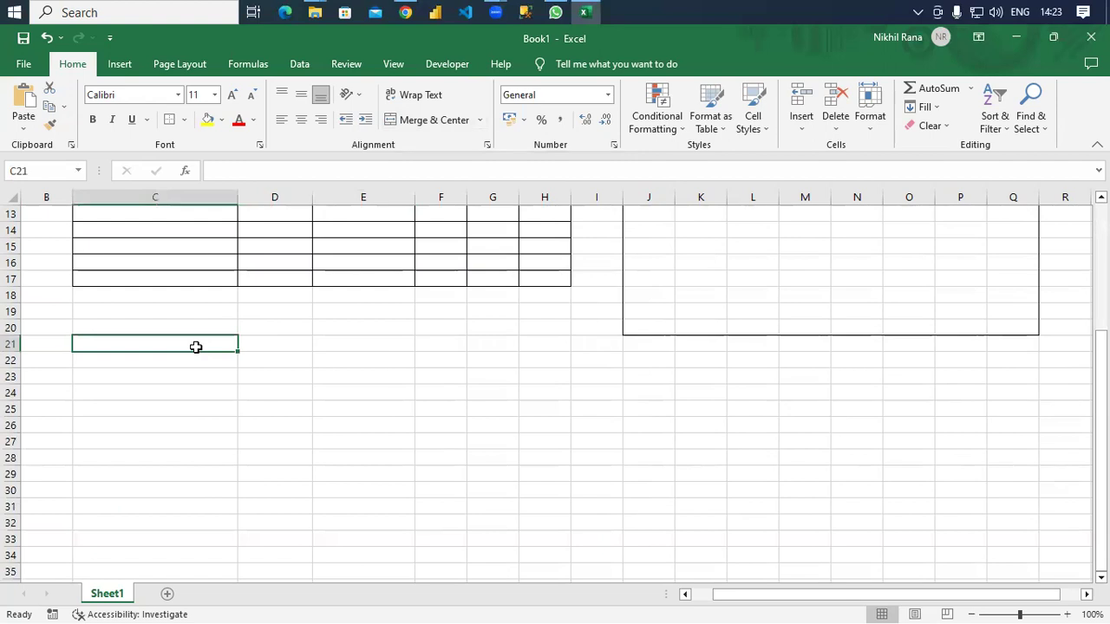
text(State)
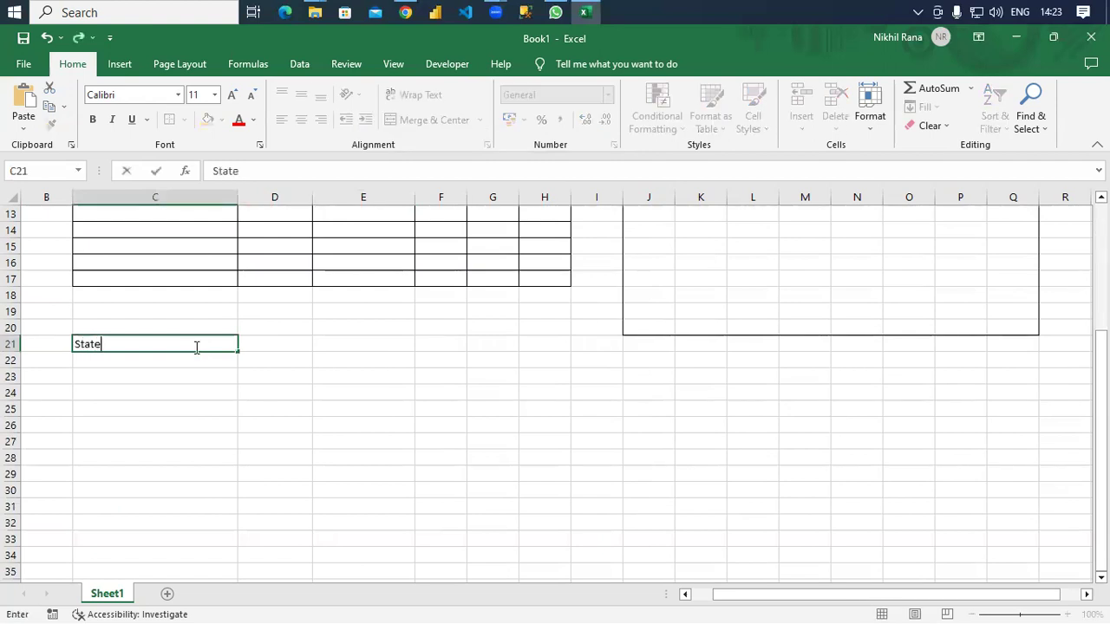
key(Return)
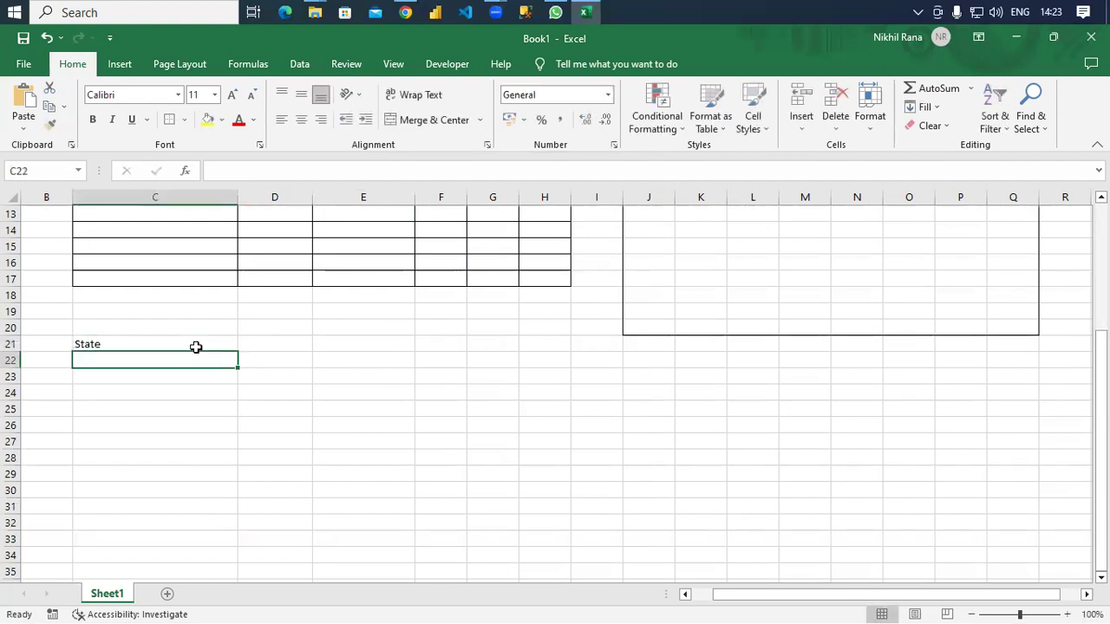
text(U)
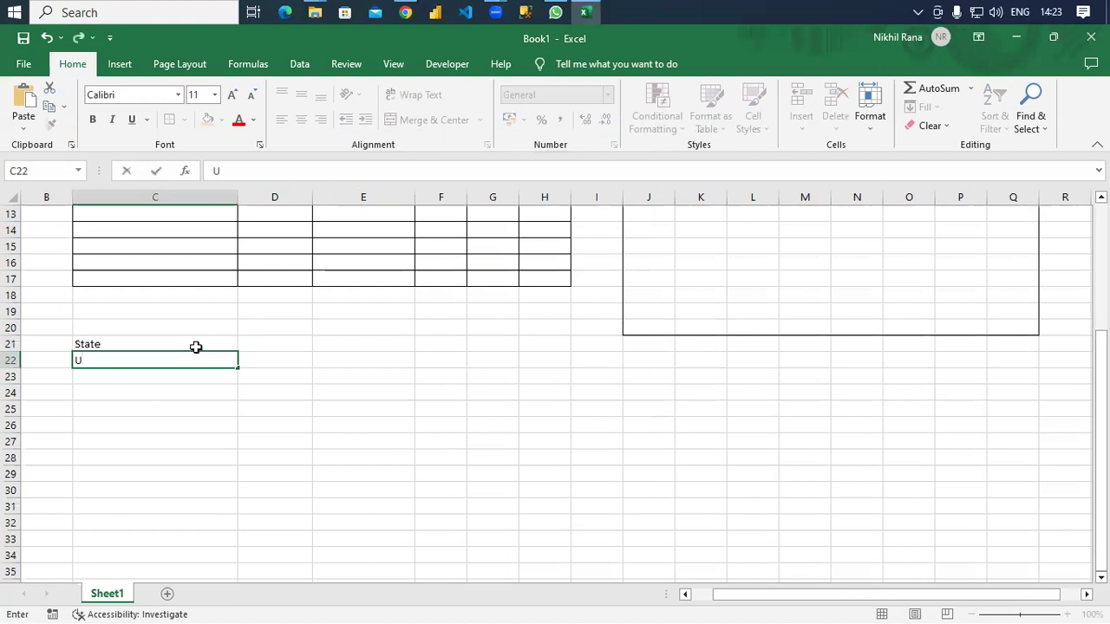
text(P)
key(Tab)
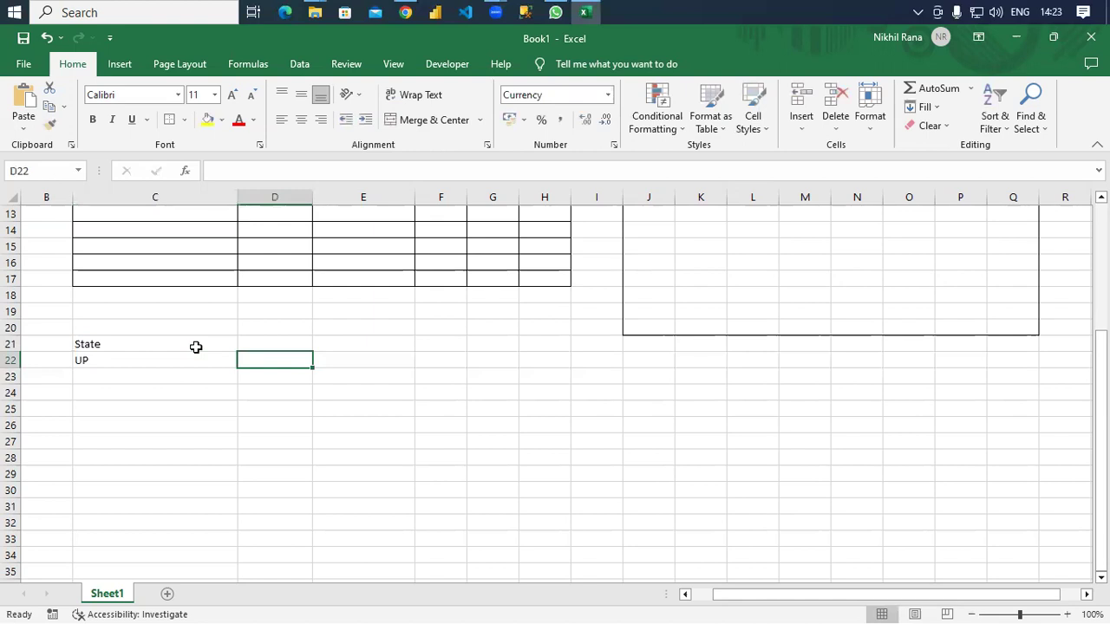
List the cities Noida, Ghaziabad, Meerut and Bulandshahr in D22:D25.
text(Noida)
key(Return)
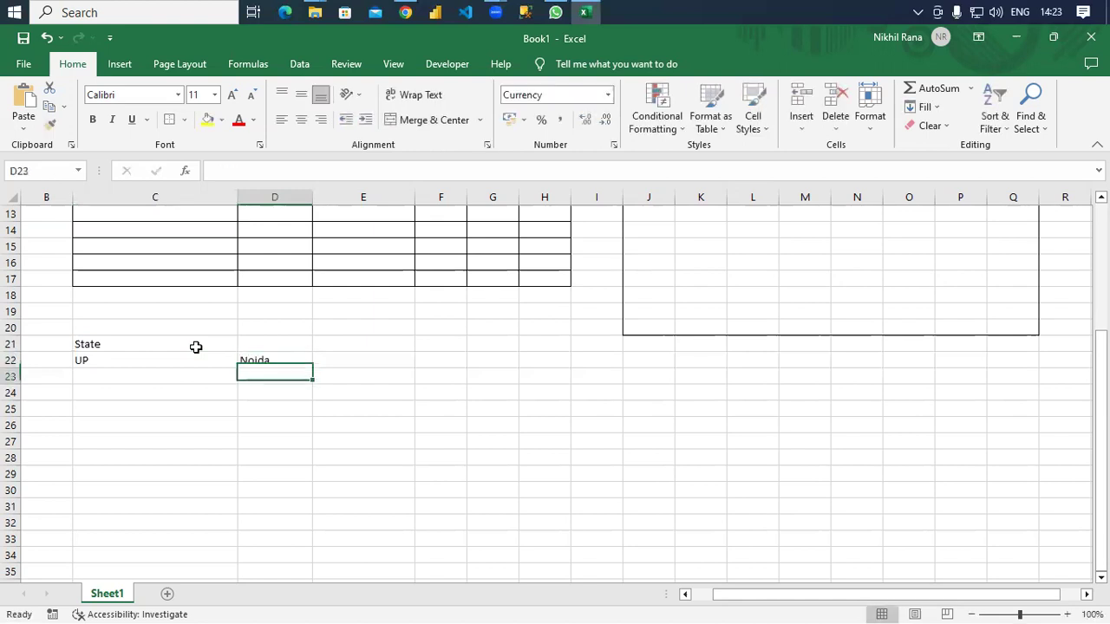
text(Ghaziaba)
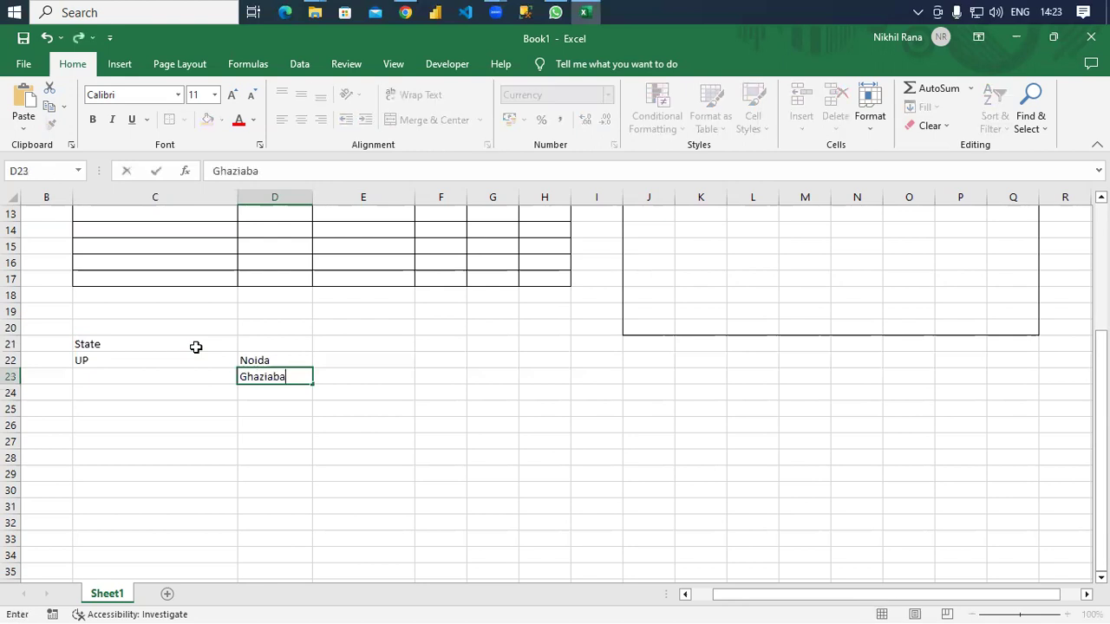
text(d)
key(Return)
text(Meerut)
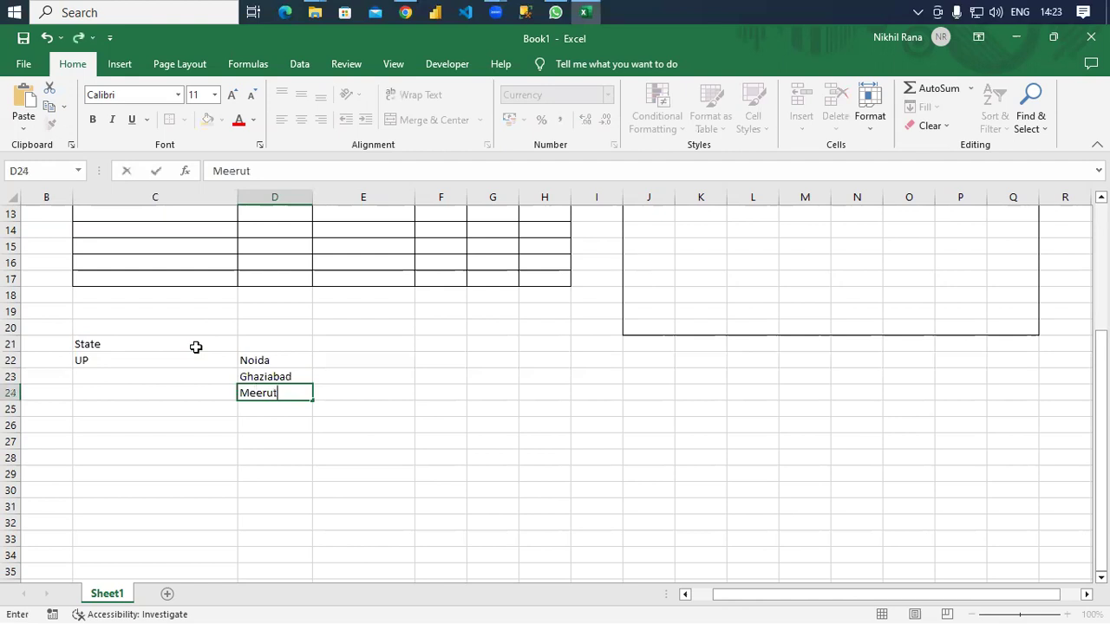
key(Return)
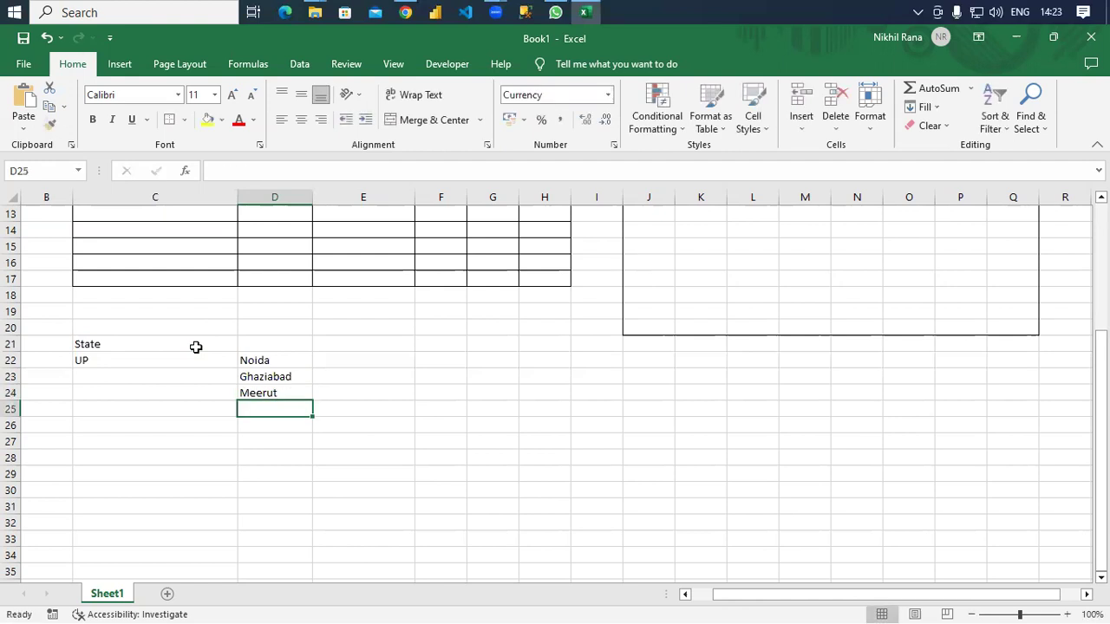
text(Buland)
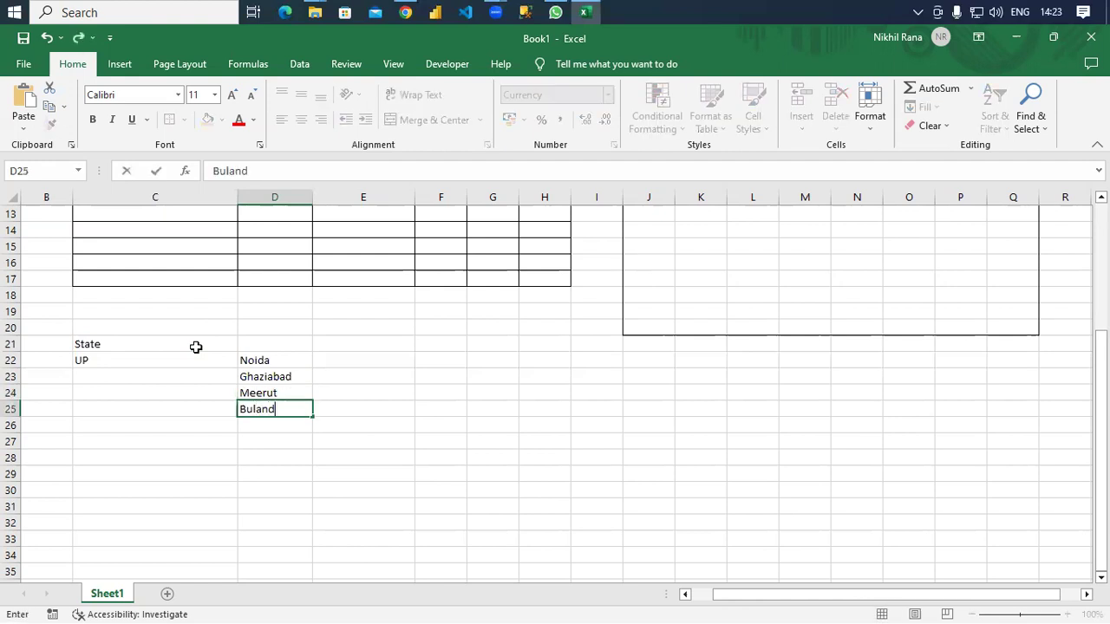
text(shahr)
key(Up)
key(Up)
key(Up)
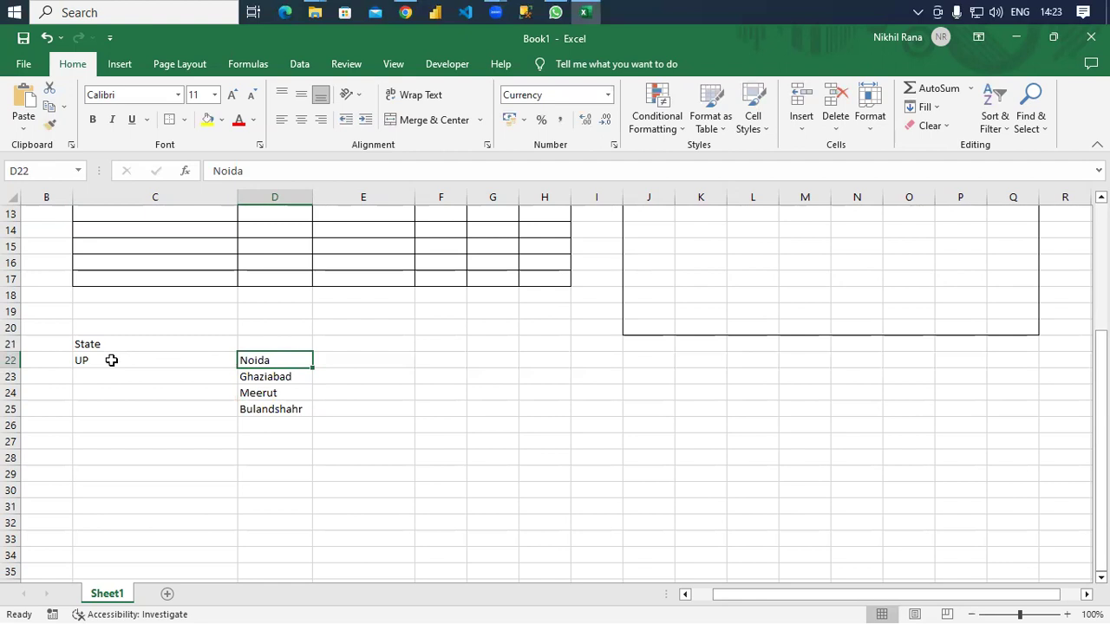
Merge C22:C25 with UP centred both horizontally and vertically, then pick D21 for a heading.
drag(102, 357, 101, 408)
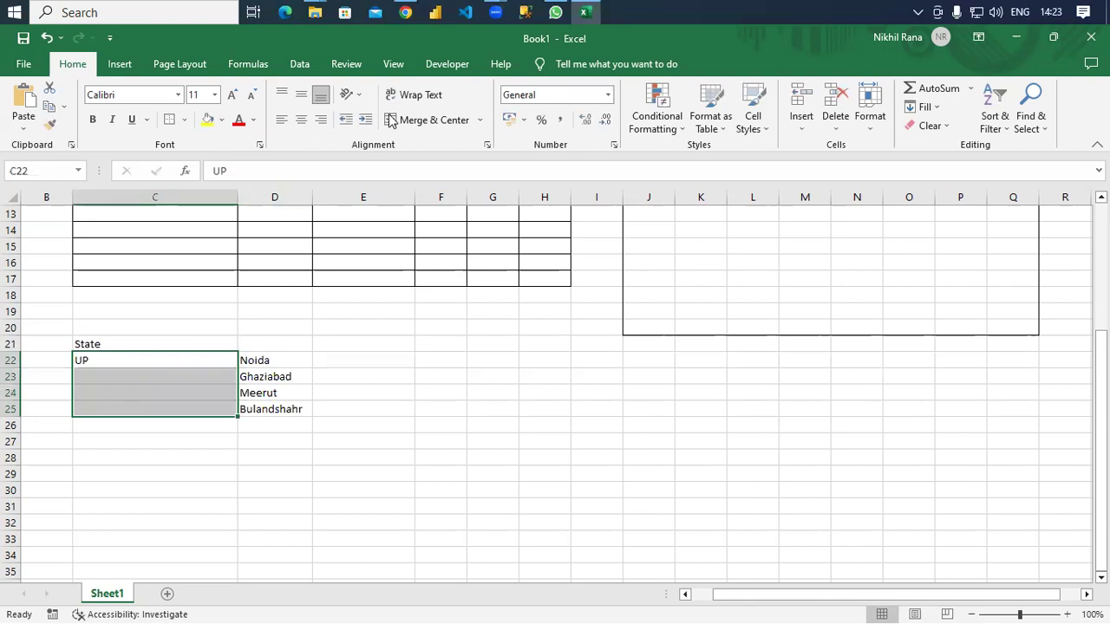
click(480, 122)
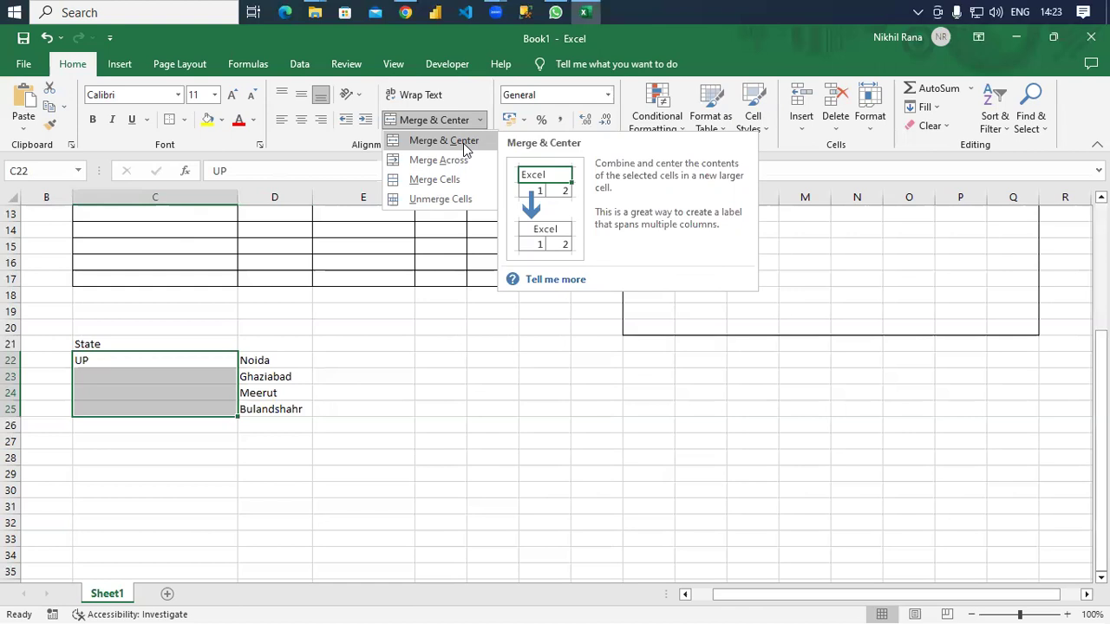
click(463, 143)
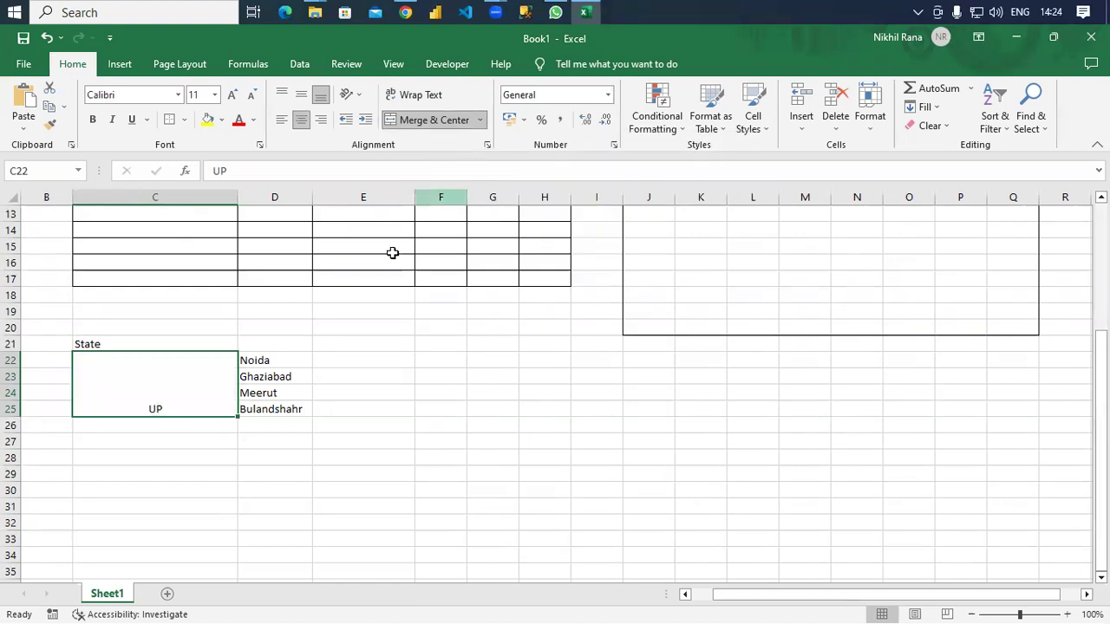
click(303, 98)
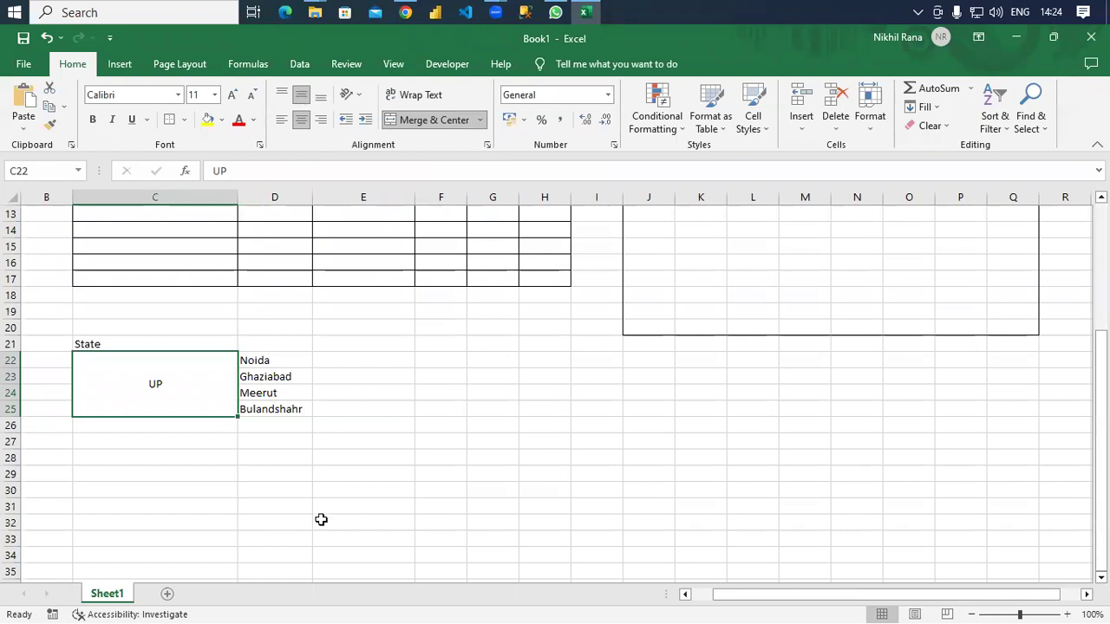
click(344, 459)
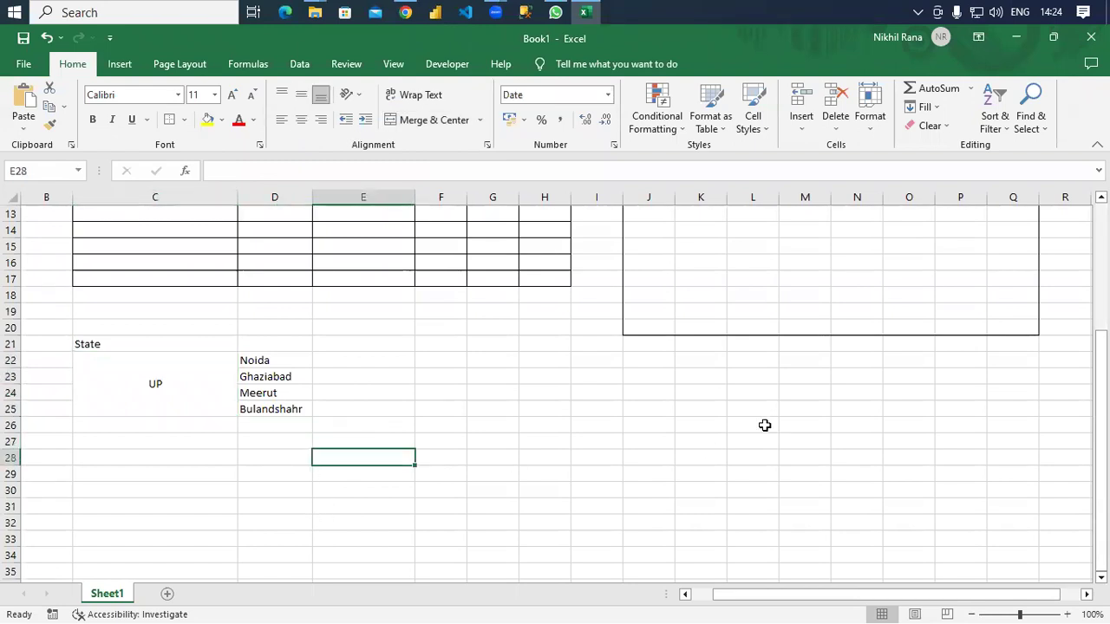
drag(90, 344, 280, 379)
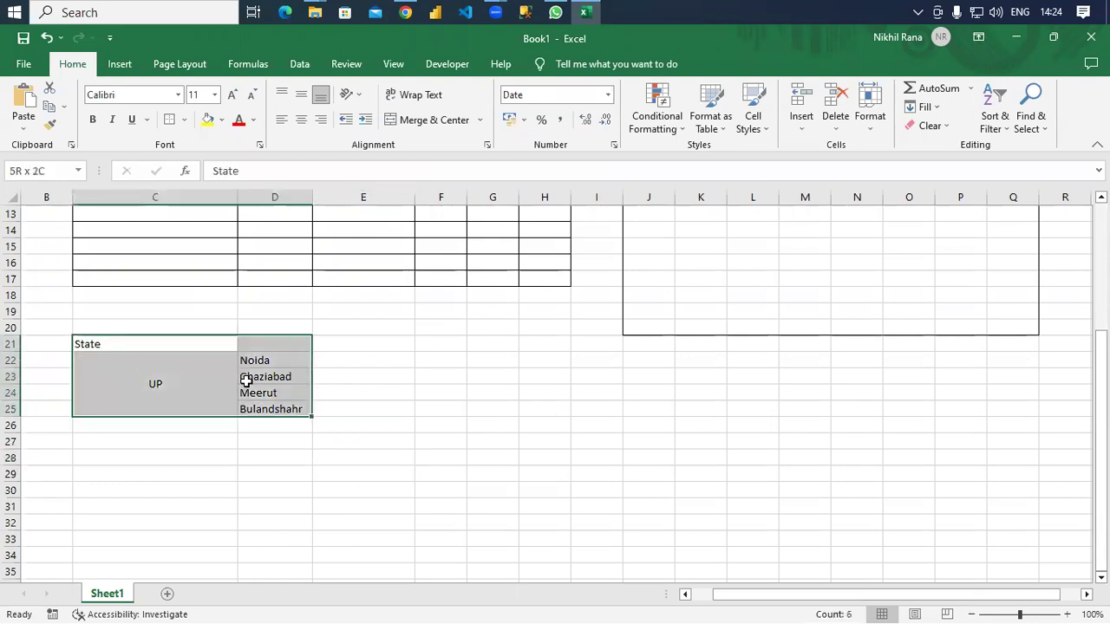
click(265, 347)
Enter the City heading and put borders on every cell of the State and City block C21:D25.
text(City)
key(Return)
key(Up)
key(Left)
shift+click(266, 347)
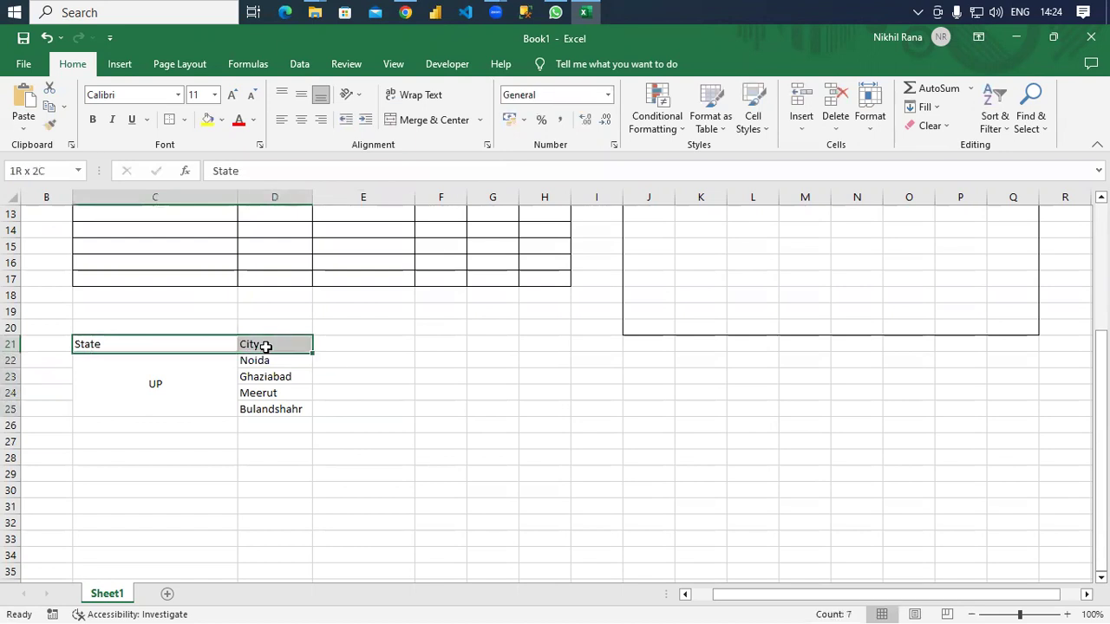
key(shift+Down)
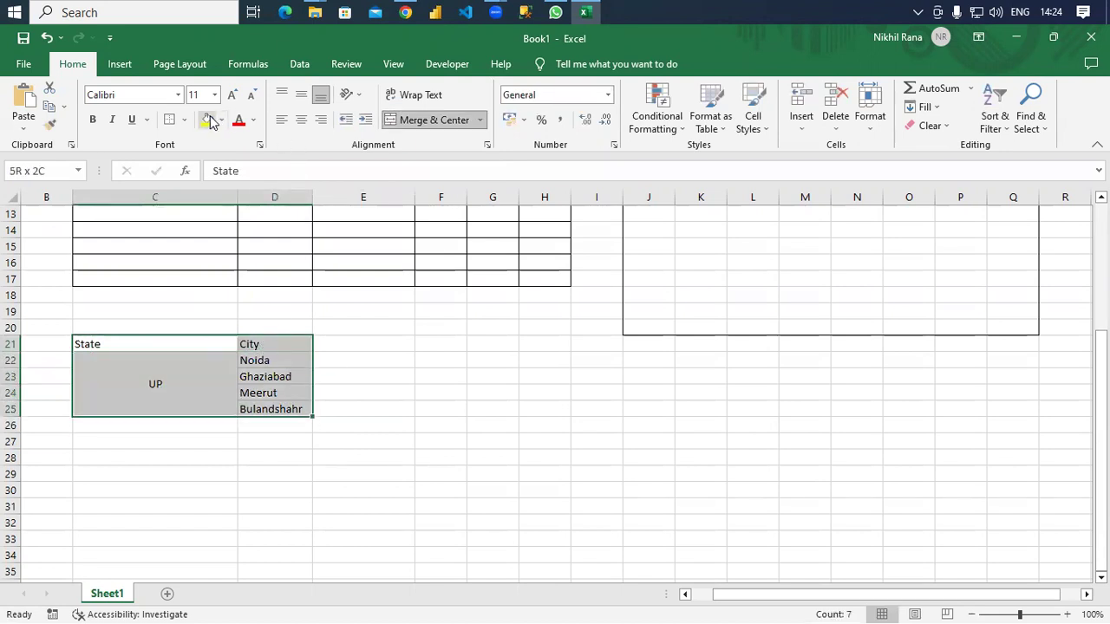
click(183, 120)
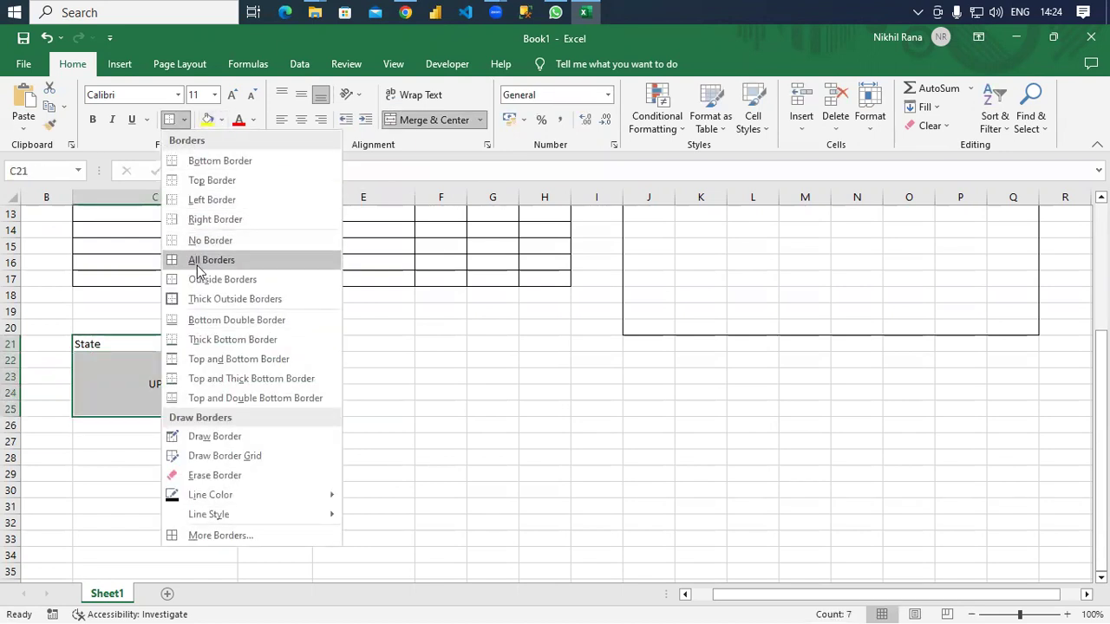
click(198, 259)
click(456, 421)
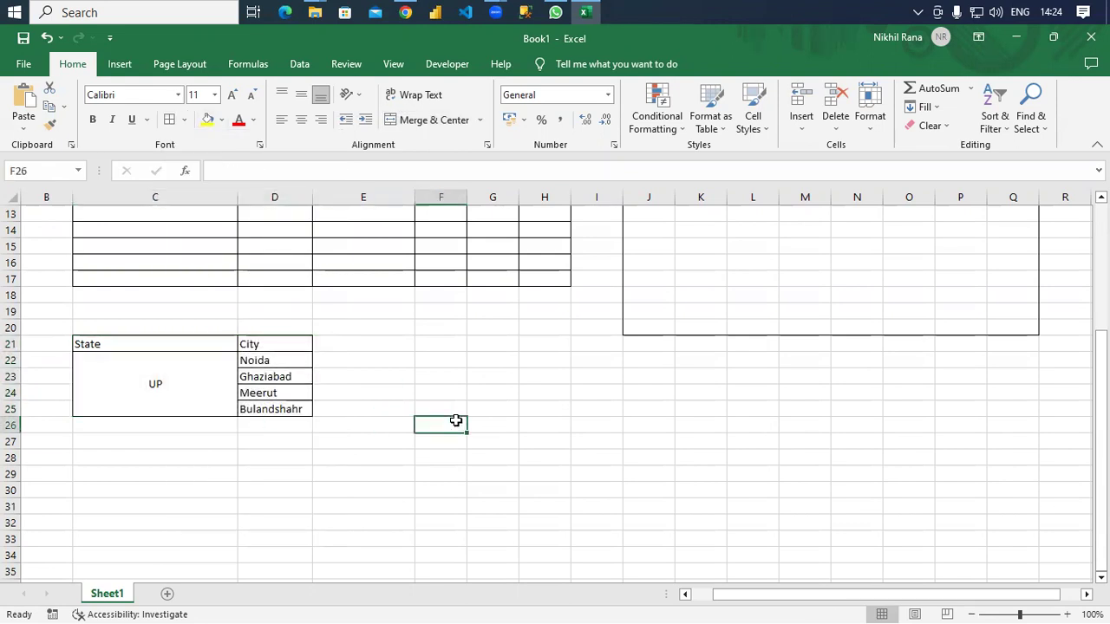
Unmerge the UP cell C22:C25, then undo it so UP stays merged and centred.
click(481, 120)
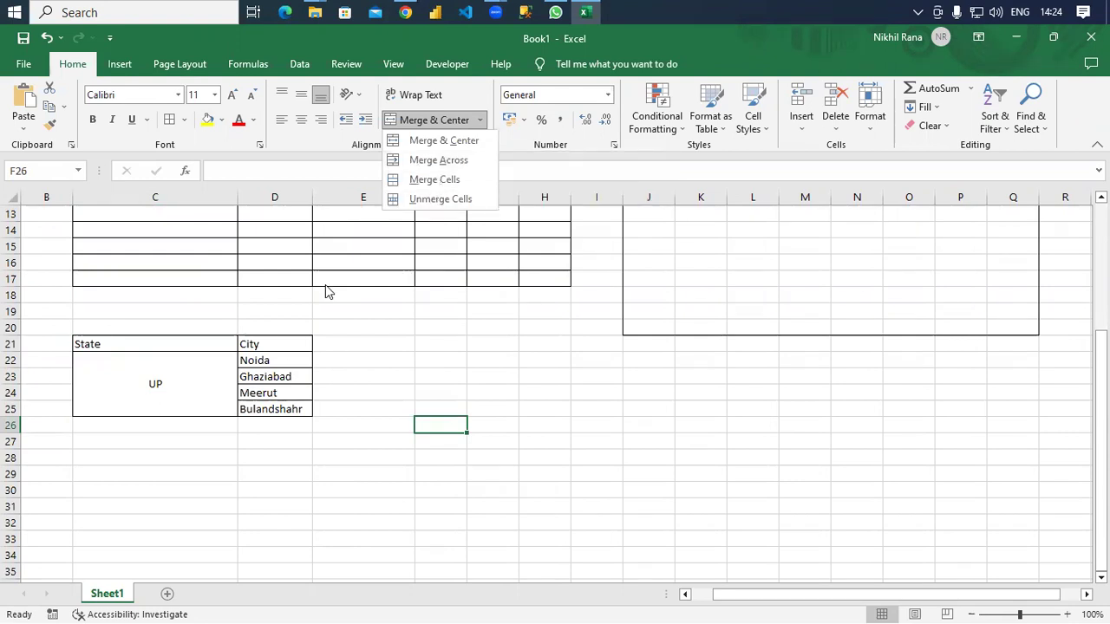
click(141, 369)
click(127, 380)
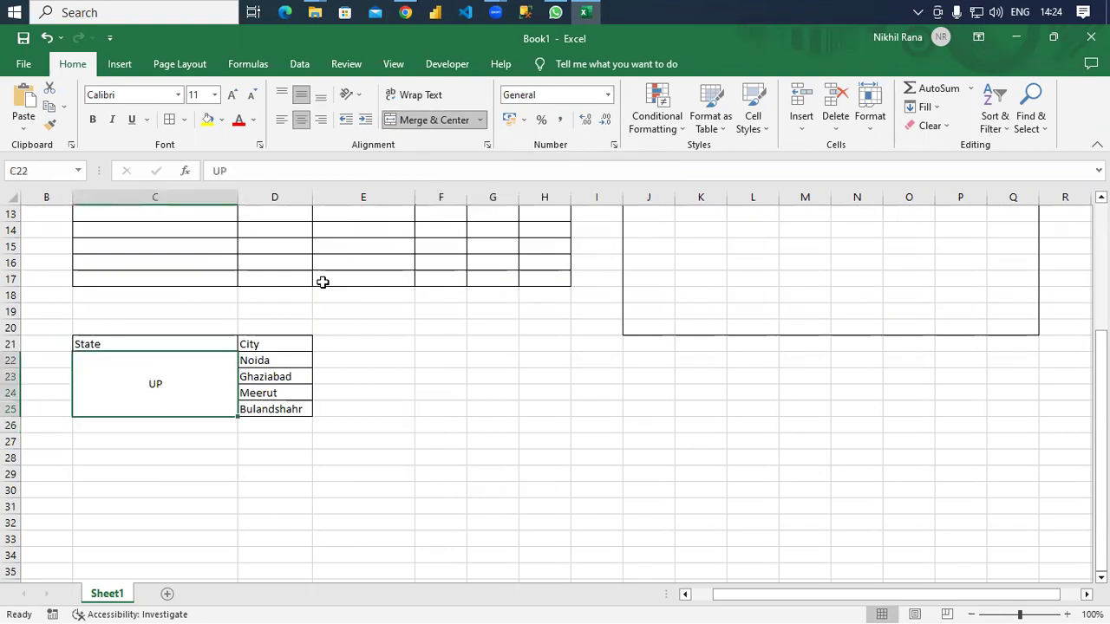
click(479, 120)
click(438, 197)
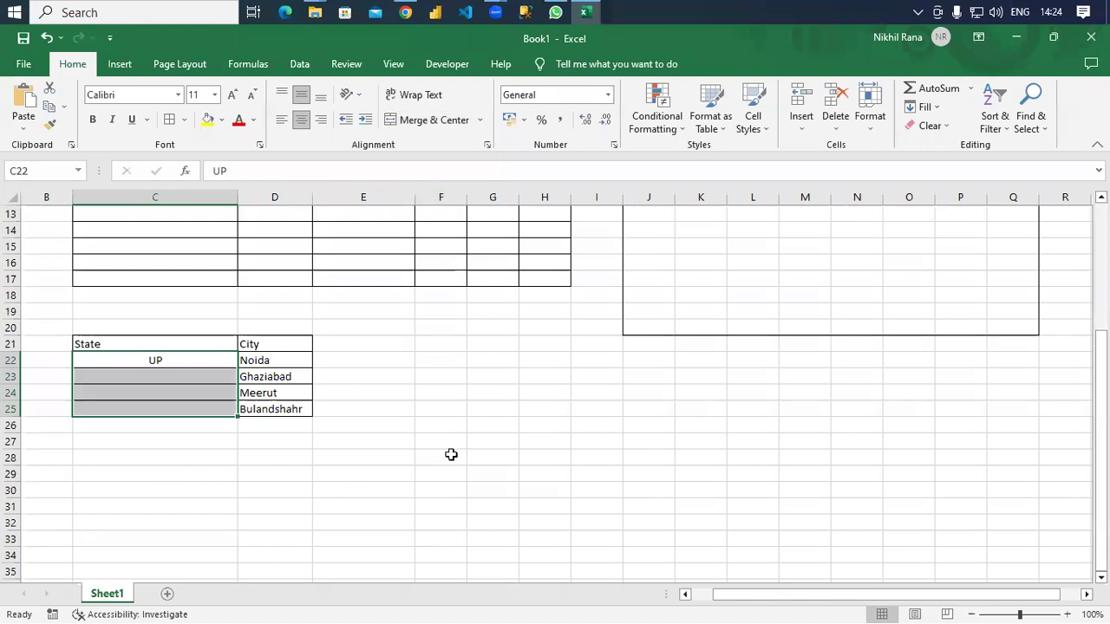
key(ctrl+z)
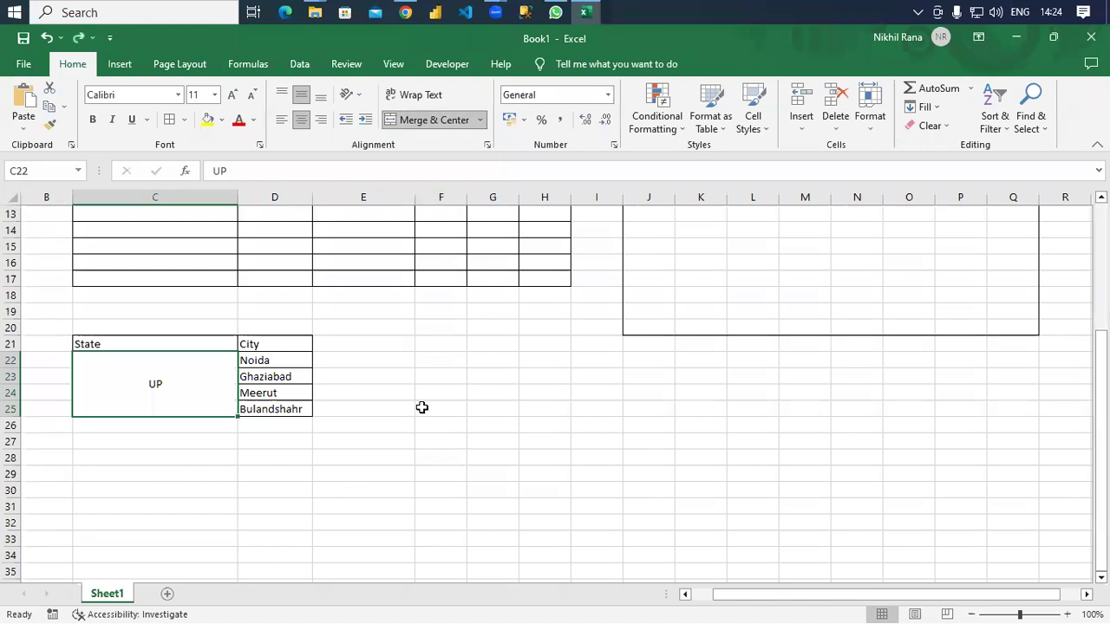
click(421, 407)
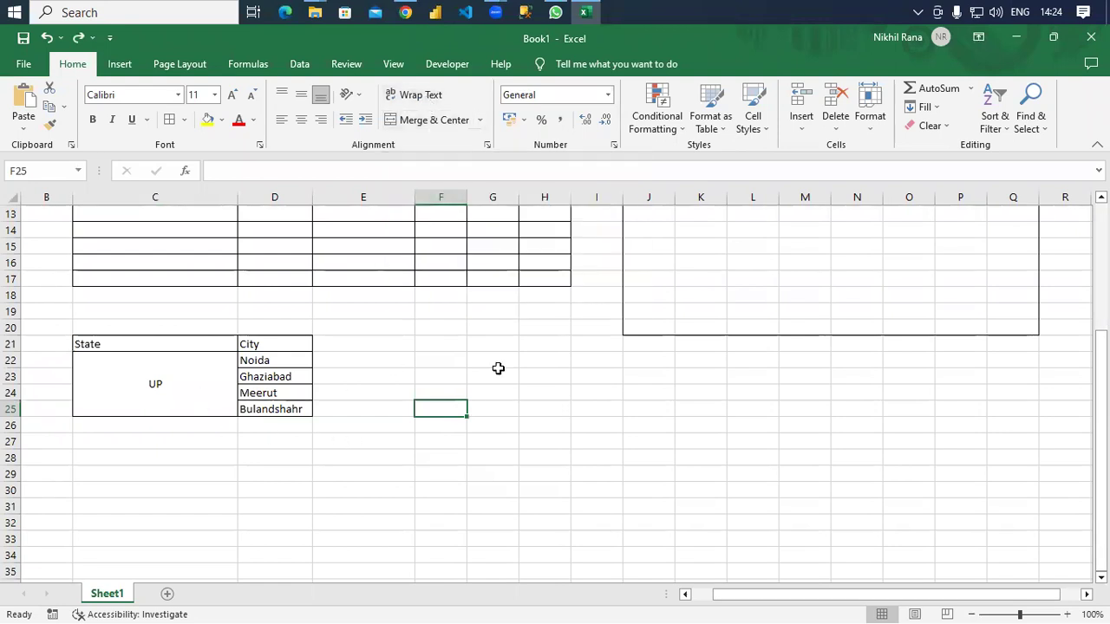
Replace Noida in D22 with 'shrtdhdfhdfhjtdjhtdgjhddghdndfndfhd' and wrap it onto three lines.
click(295, 361)
text(shrtd)
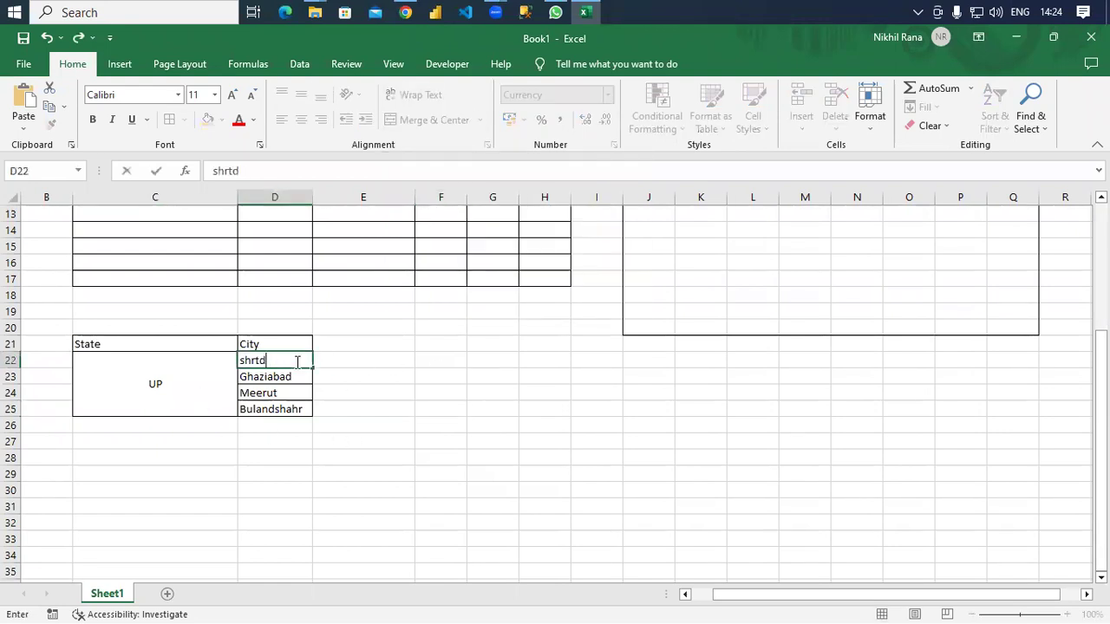
text(hdfhdfhjtdjhtdgjhddghdndfndfhd)
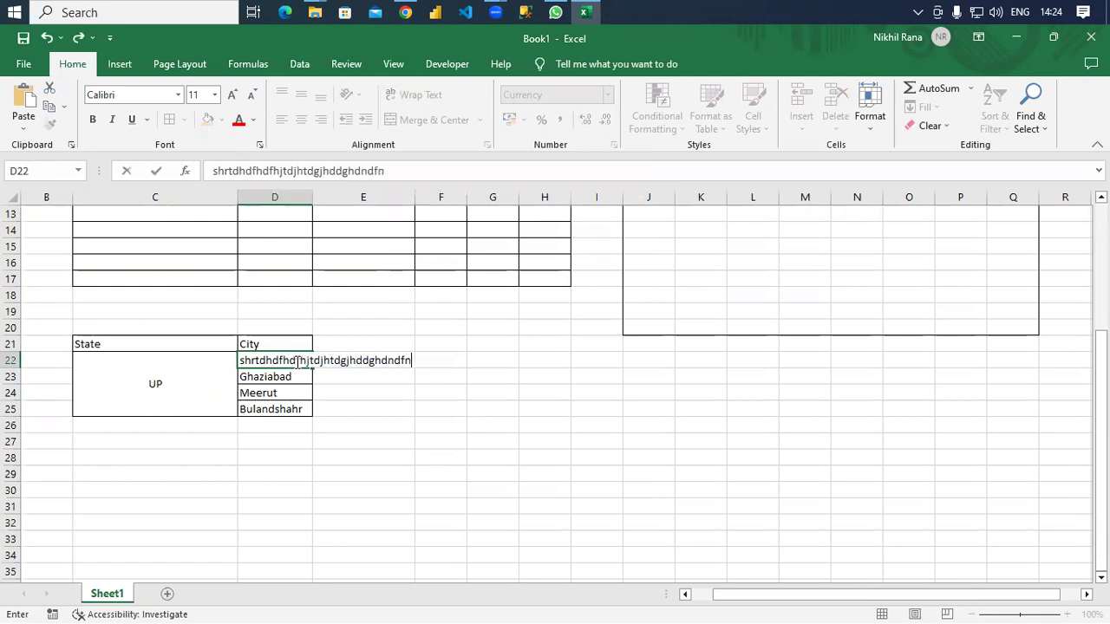
click(286, 361)
click(283, 377)
click(287, 361)
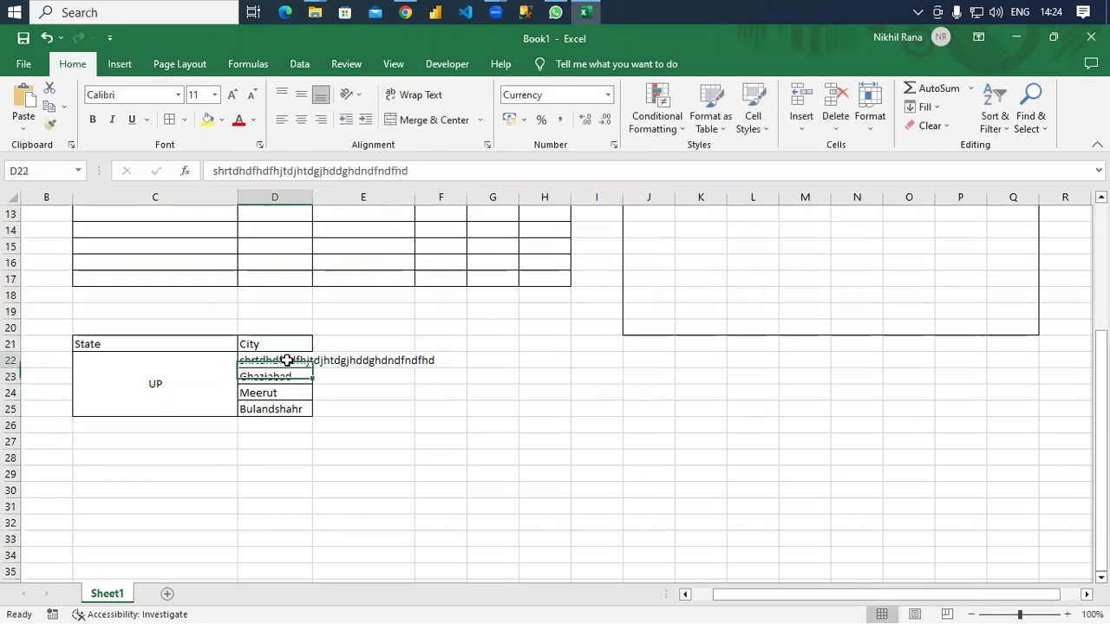
click(434, 94)
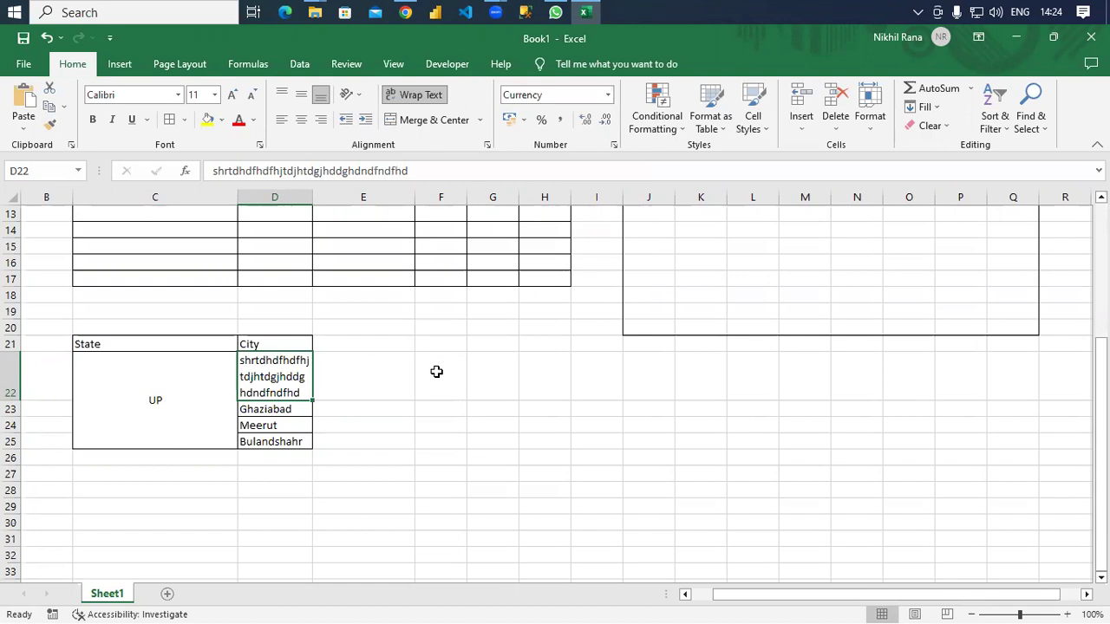
scroll(441, 373, up, 4)
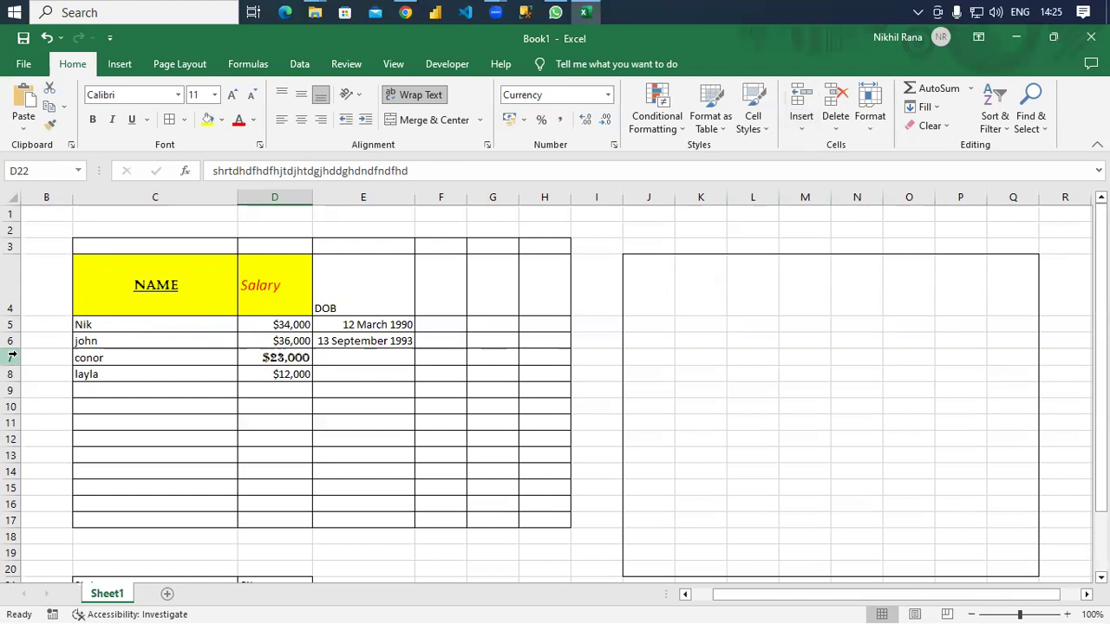
At C6, try inserting cells shifted right, then shifted down, undoing each insertion.
click(106, 345)
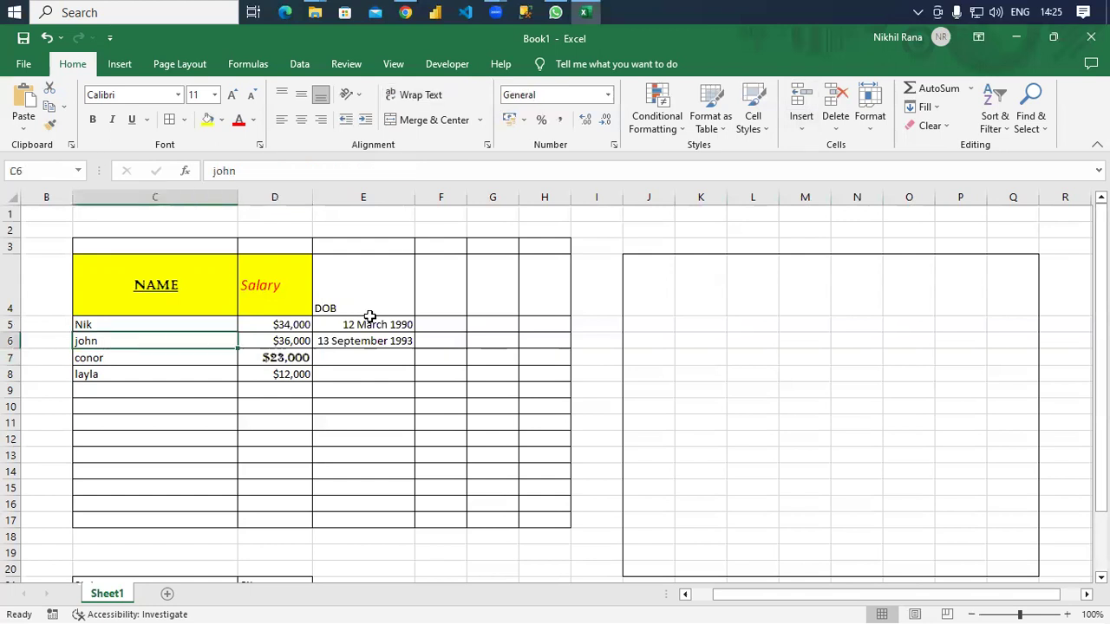
click(800, 132)
click(813, 149)
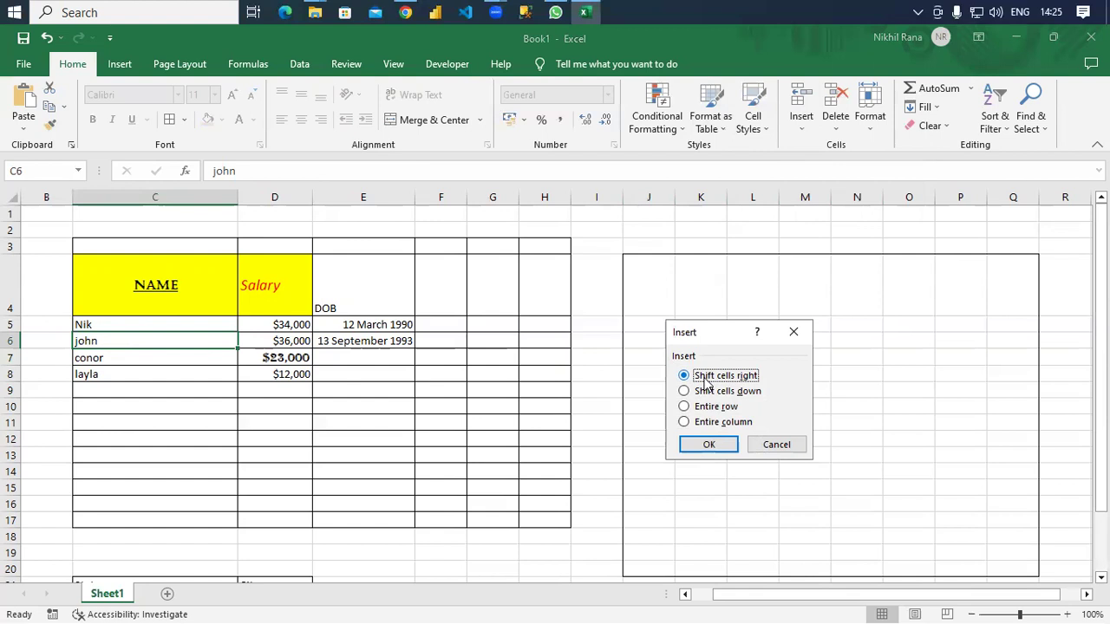
click(707, 447)
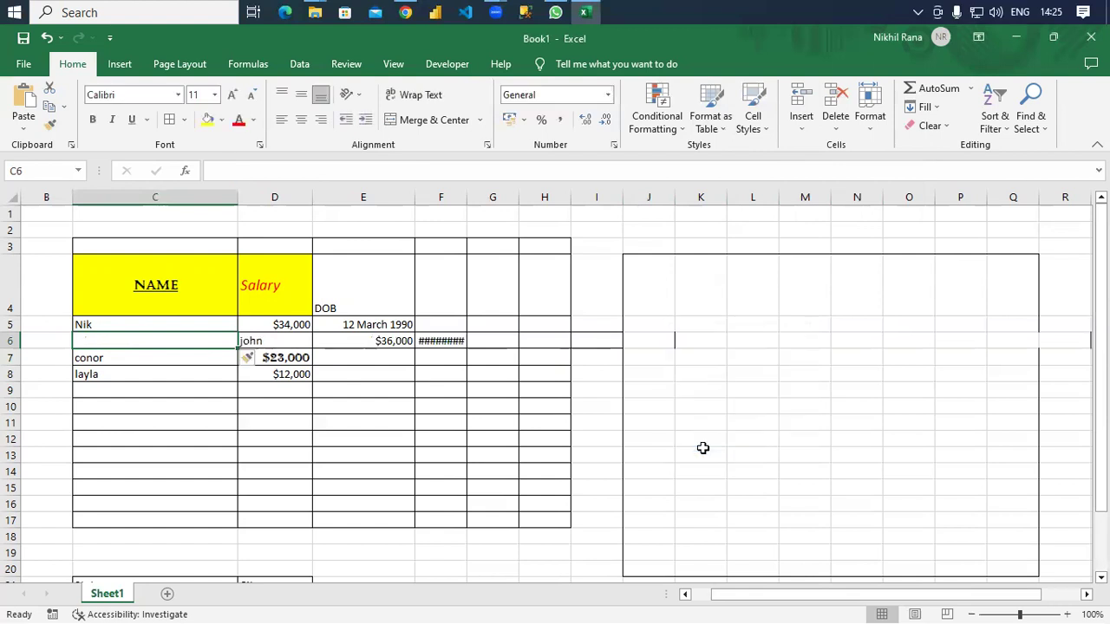
key(ctrl+z)
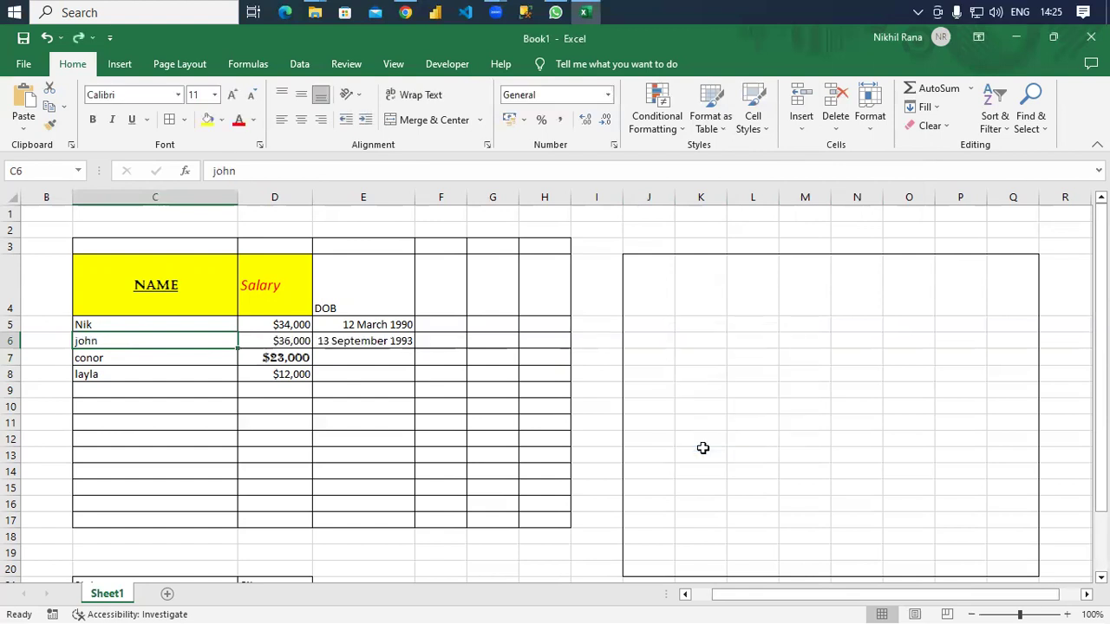
click(802, 128)
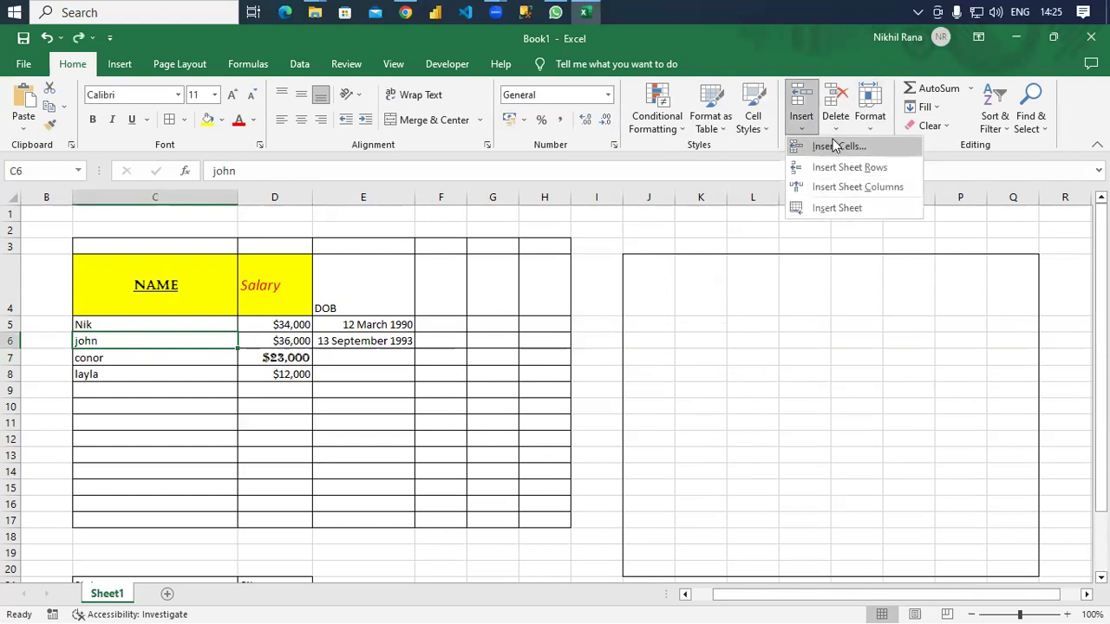
click(833, 145)
click(702, 390)
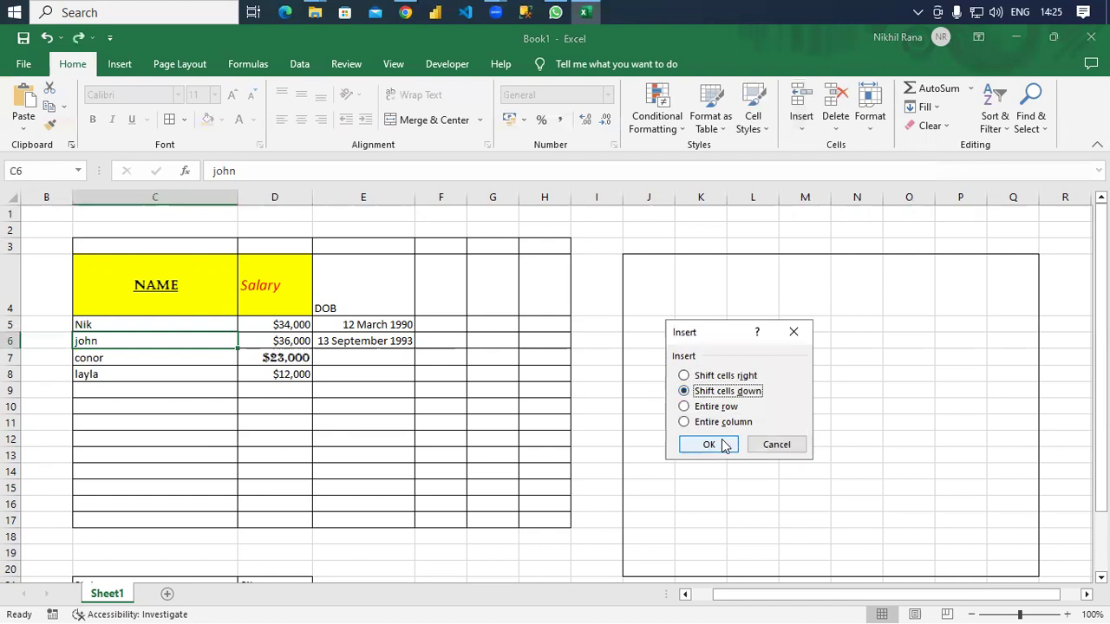
click(710, 444)
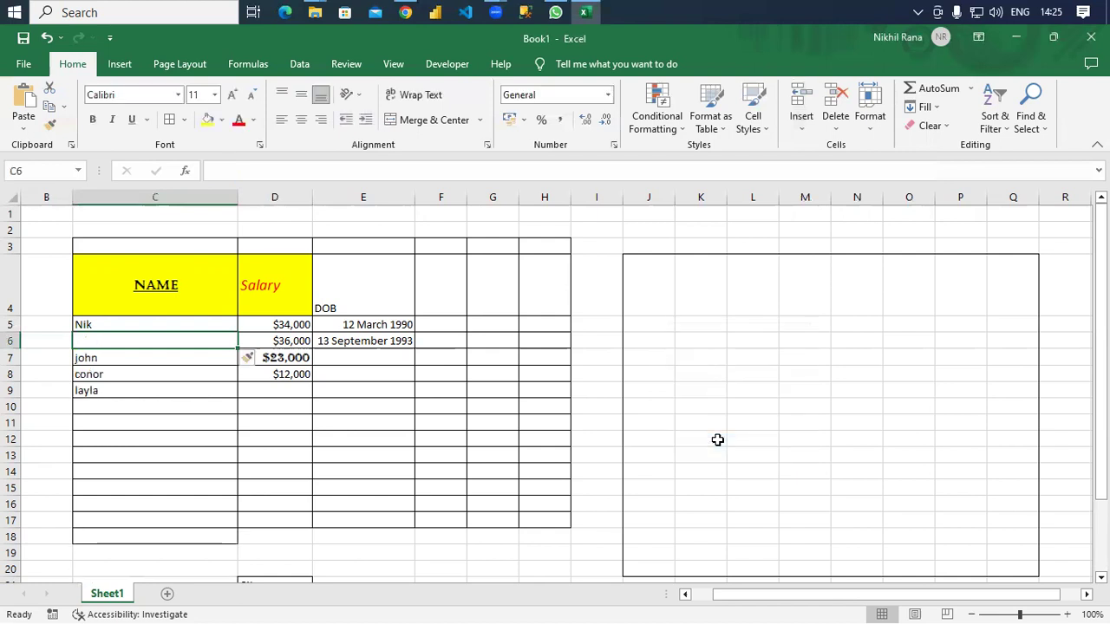
key(ctrl+z)
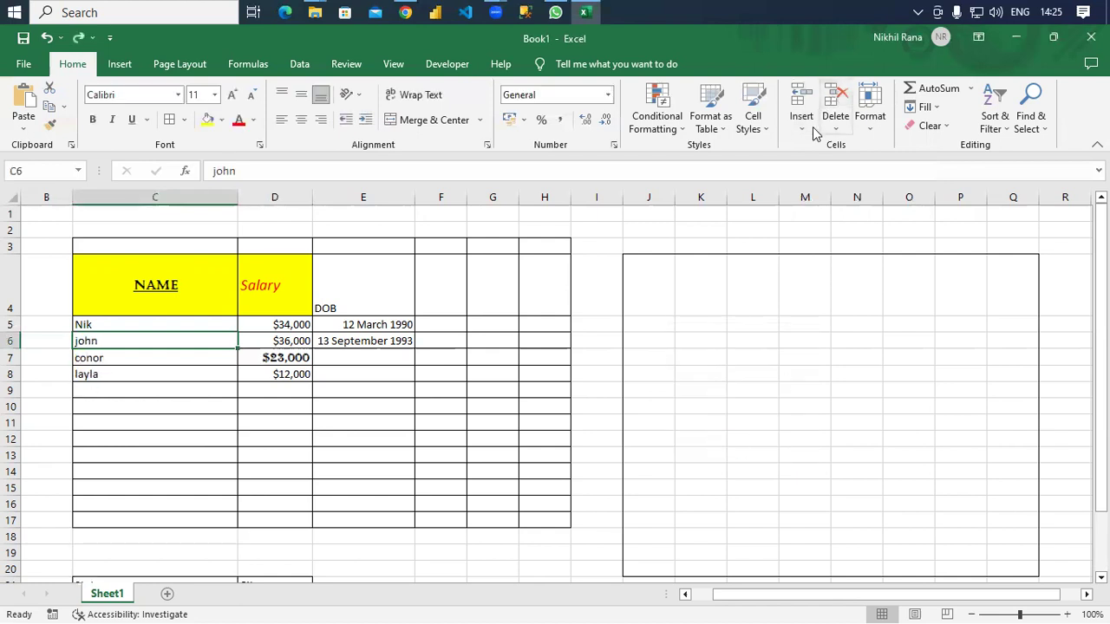
Try an entire-row insertion at C6 and undo it, then insert an entire column before the table.
click(805, 128)
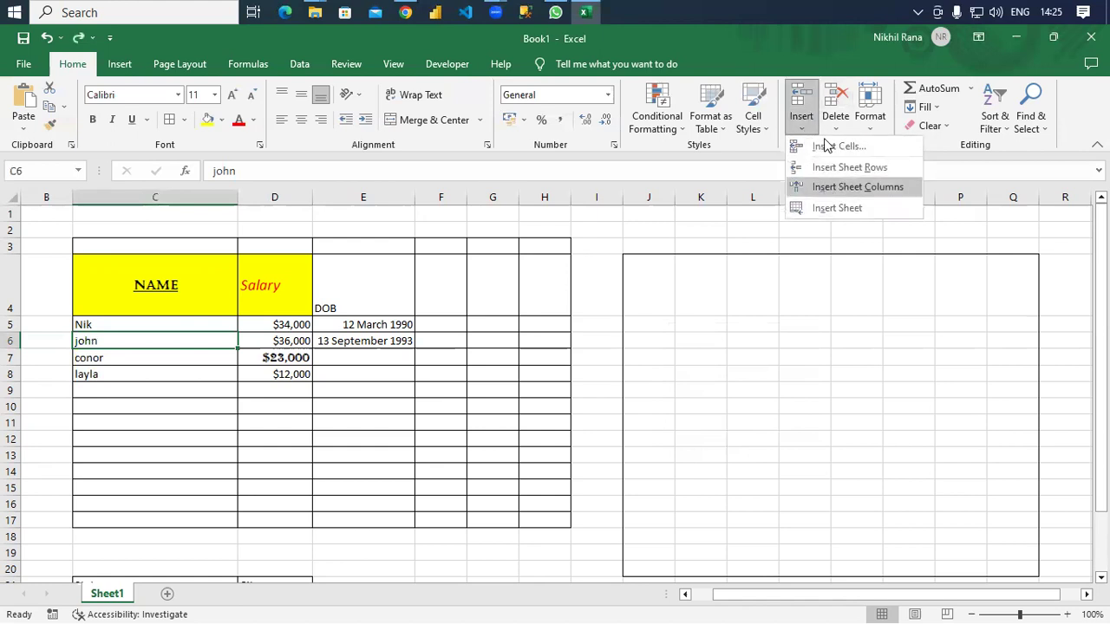
click(826, 146)
click(684, 406)
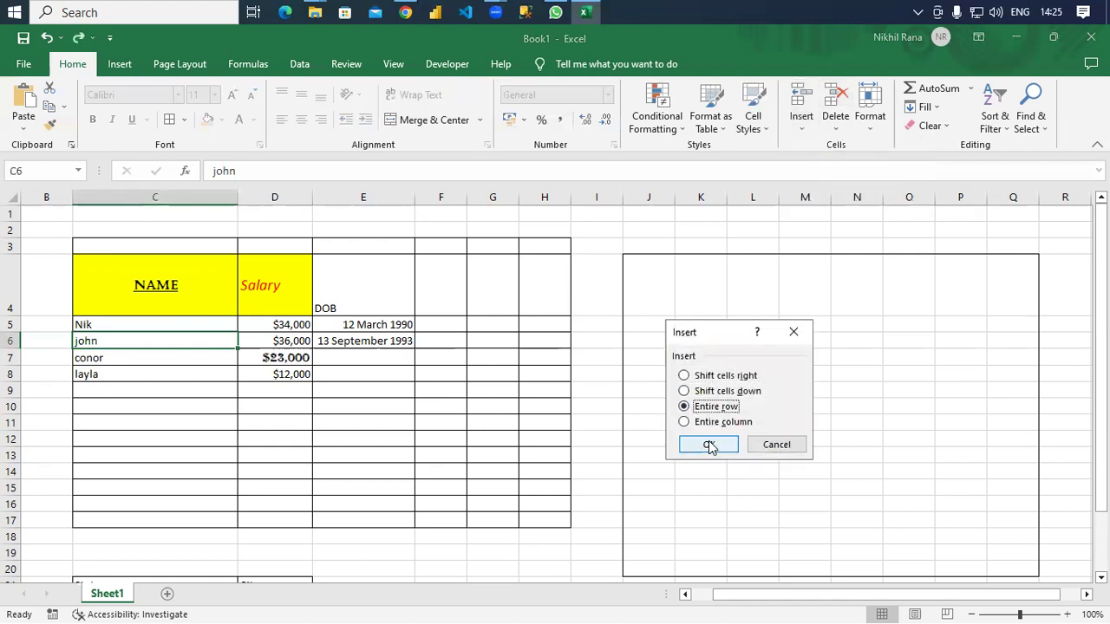
click(709, 445)
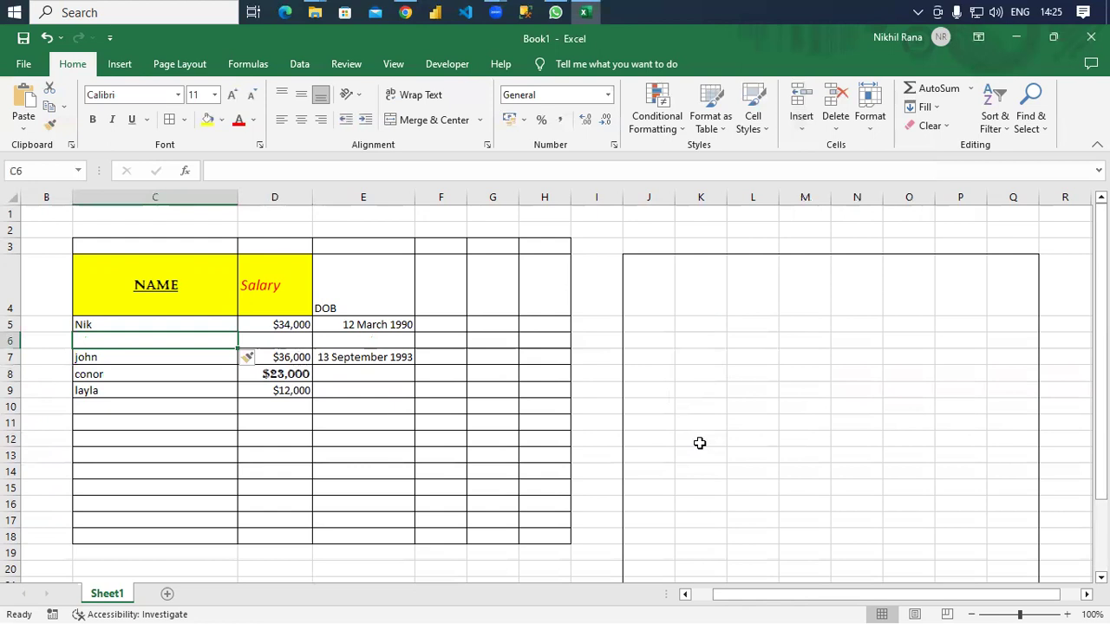
key(ctrl+z)
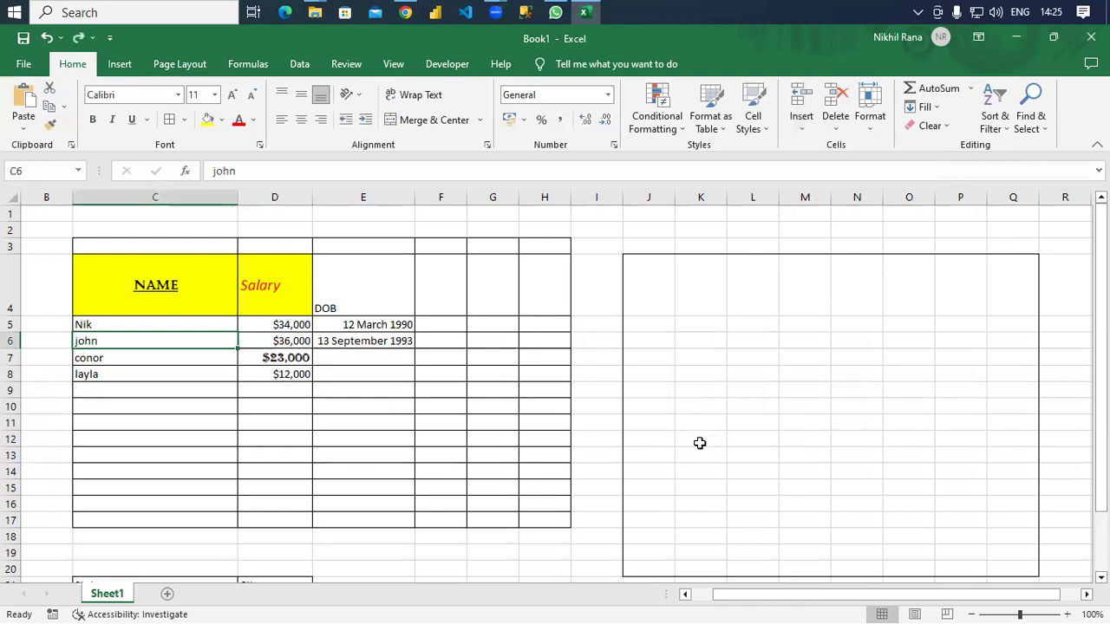
click(803, 130)
click(829, 148)
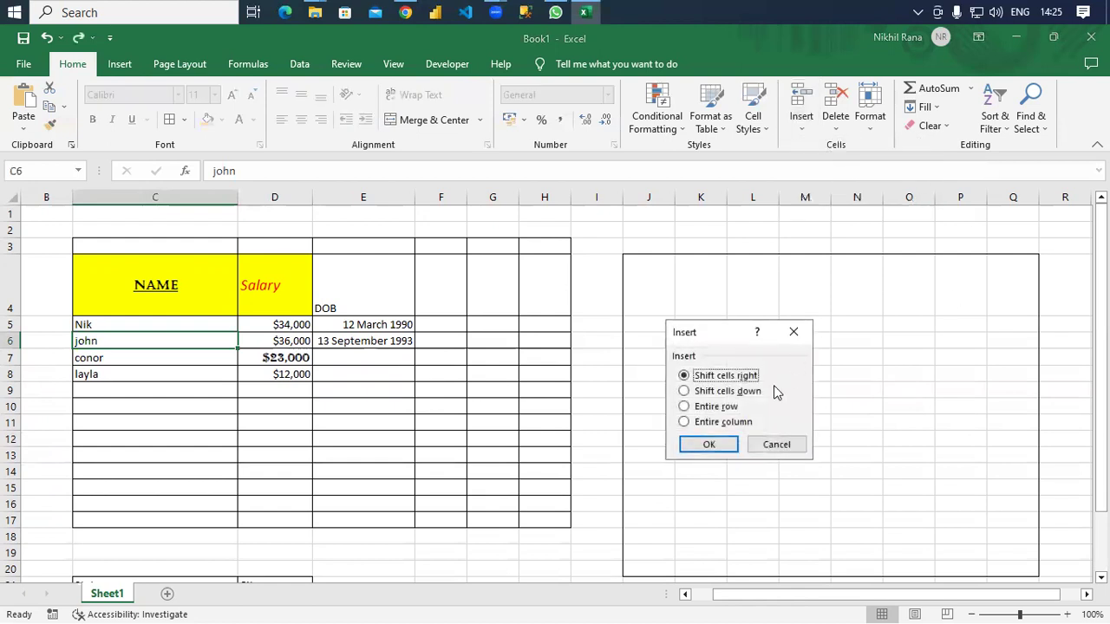
click(712, 424)
click(709, 445)
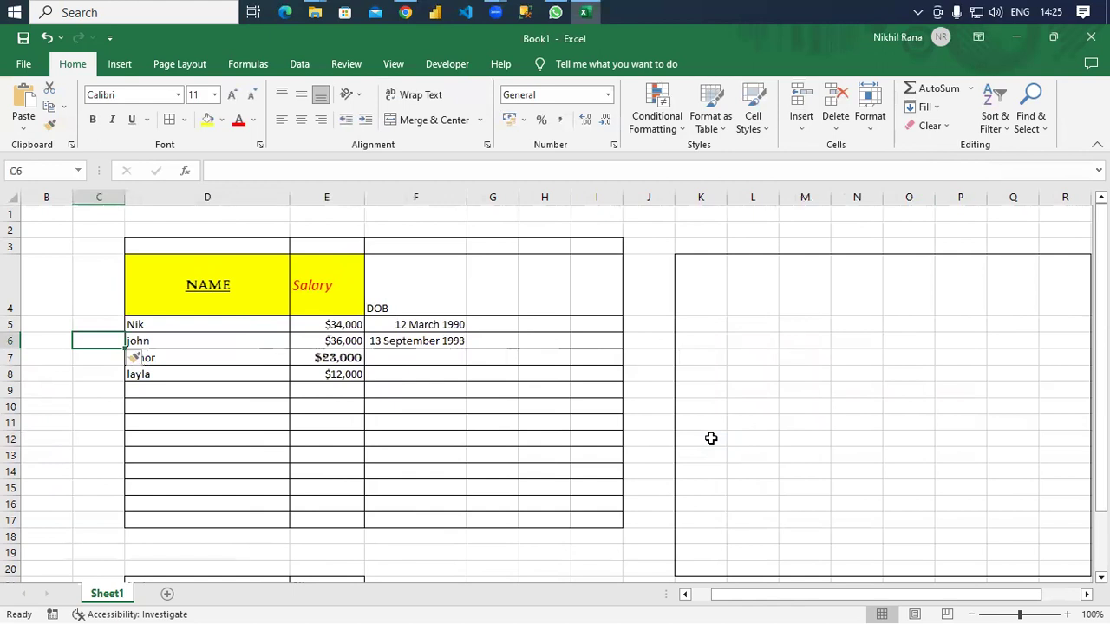
Undo the inserted blank column, then insert a new column at column B.
key(ctrl+z)
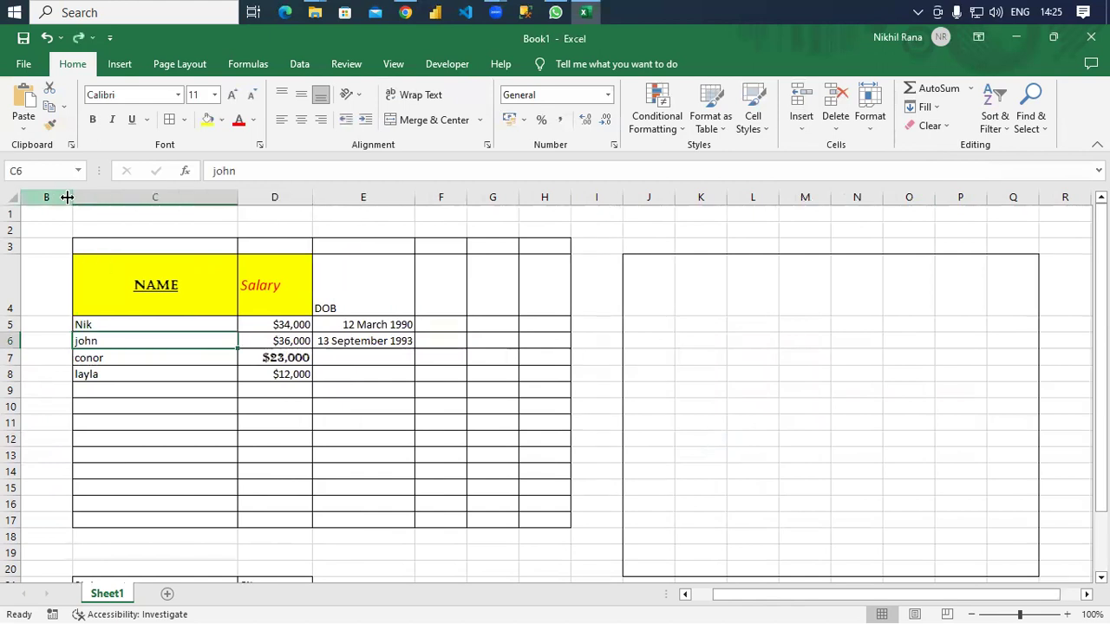
right_click(72, 197)
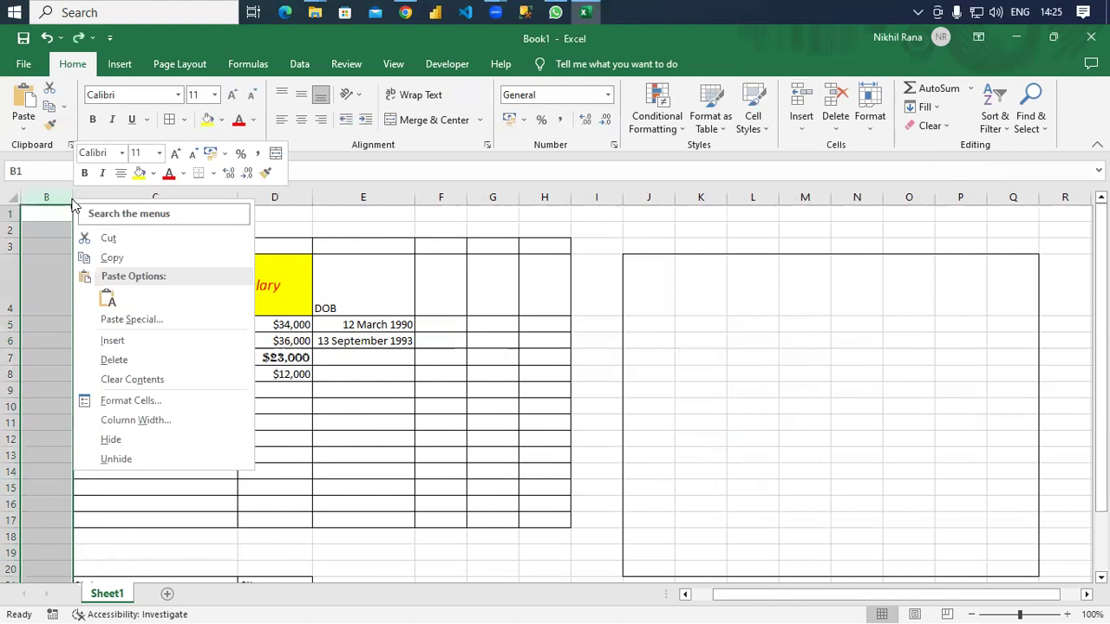
click(117, 338)
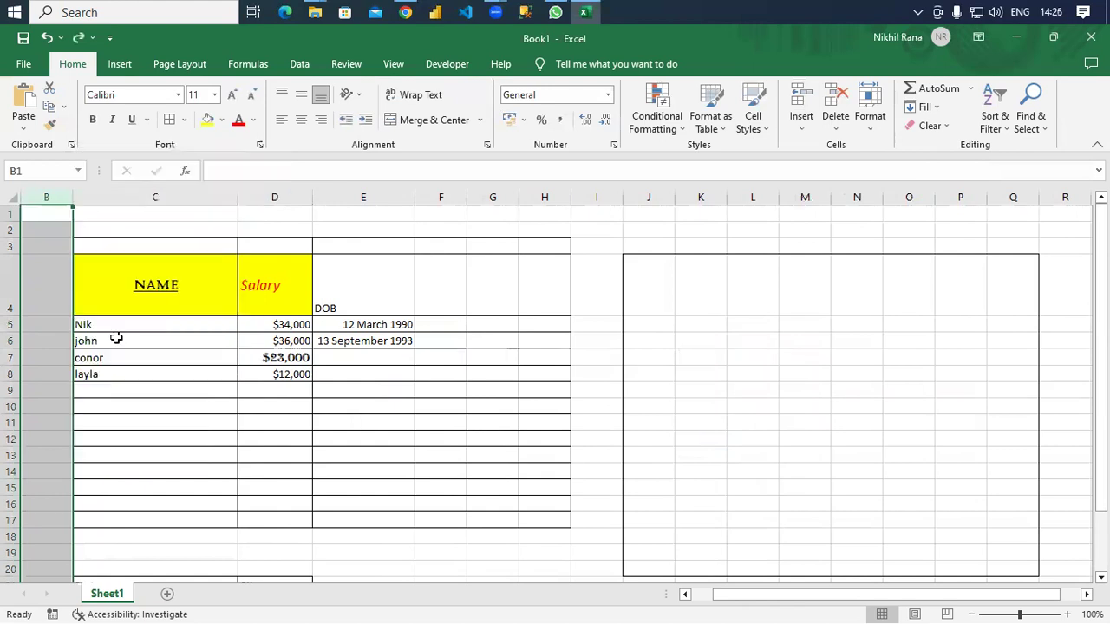
right_click(73, 195)
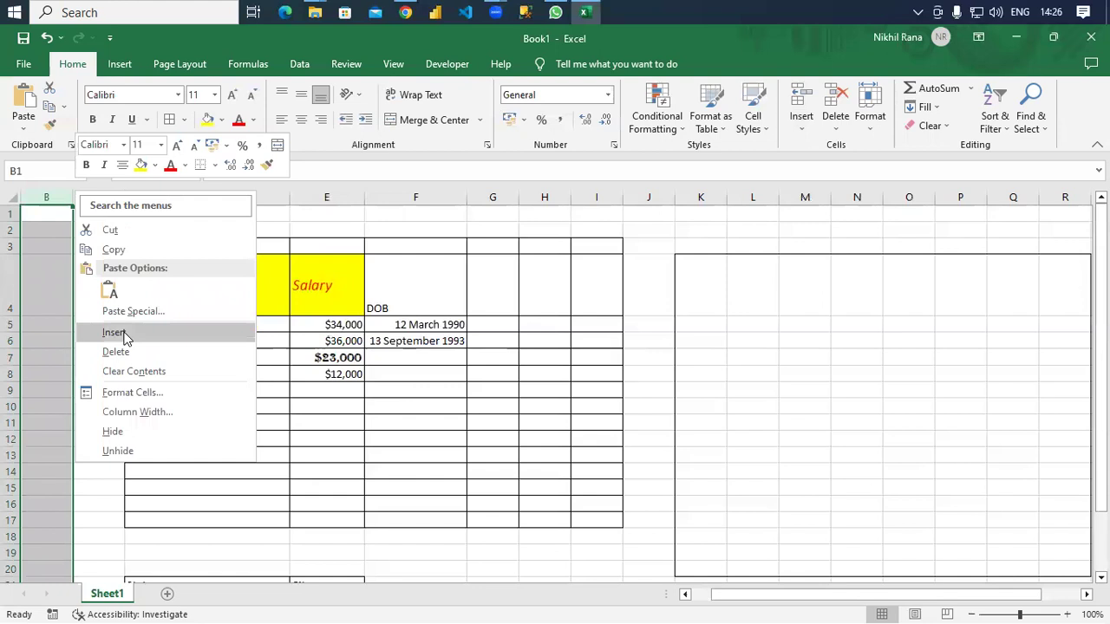
key(Escape)
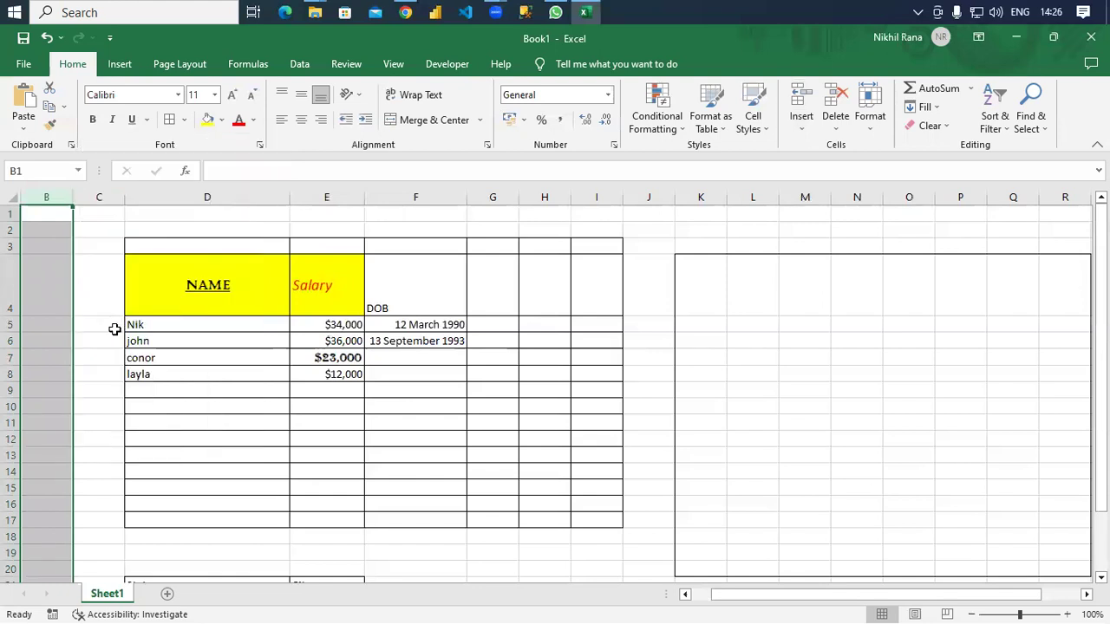
Insert a blank row 7 above conor, then undo the row insertion.
right_click(12, 357)
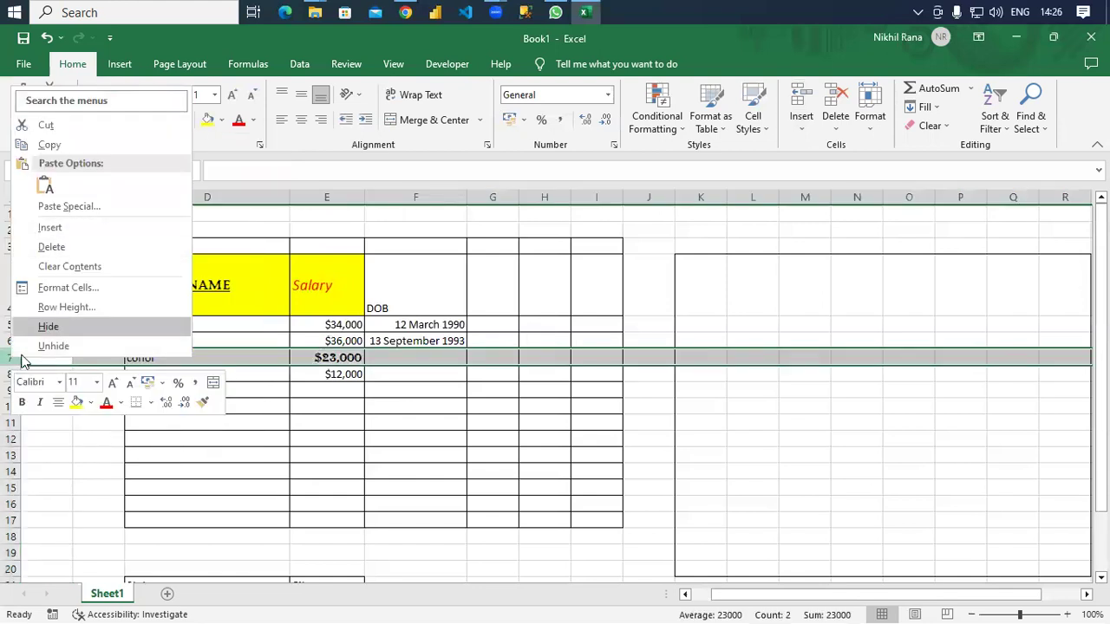
click(41, 228)
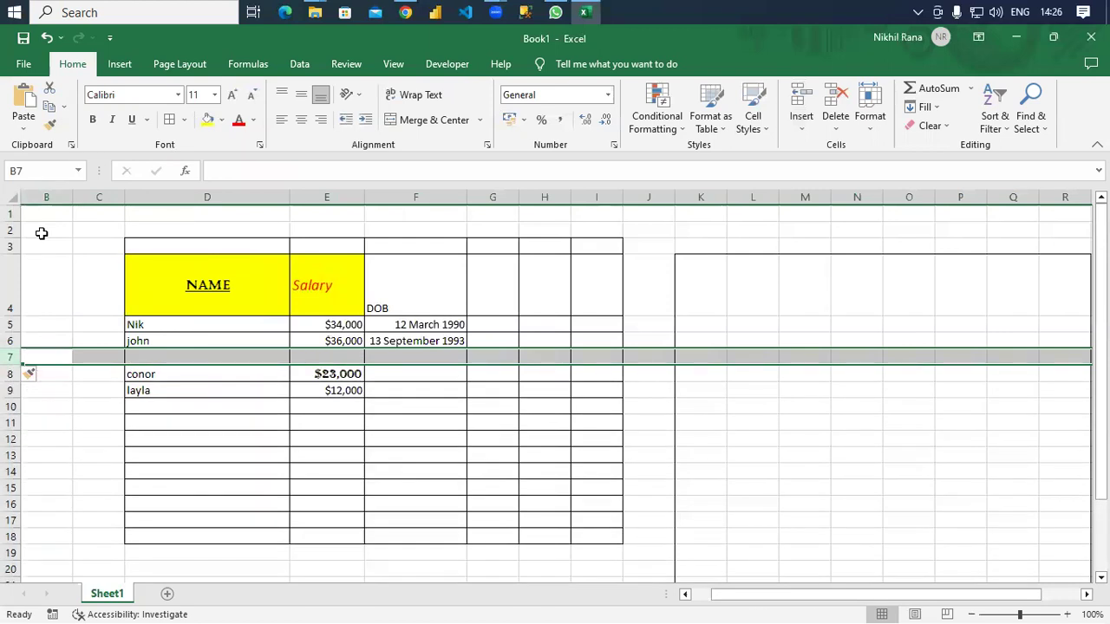
key(ctrl+z)
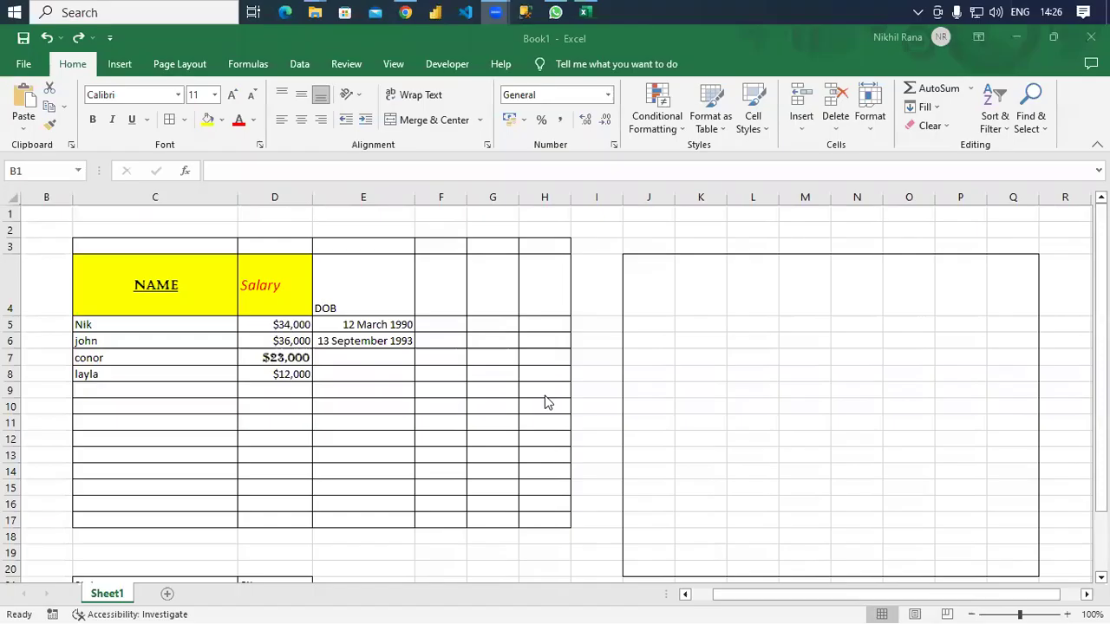
Insert a blank sheet row above the NAME/Salary/DOB header row.
scroll(453, 433, down, 2)
scroll(454, 431, down, 2)
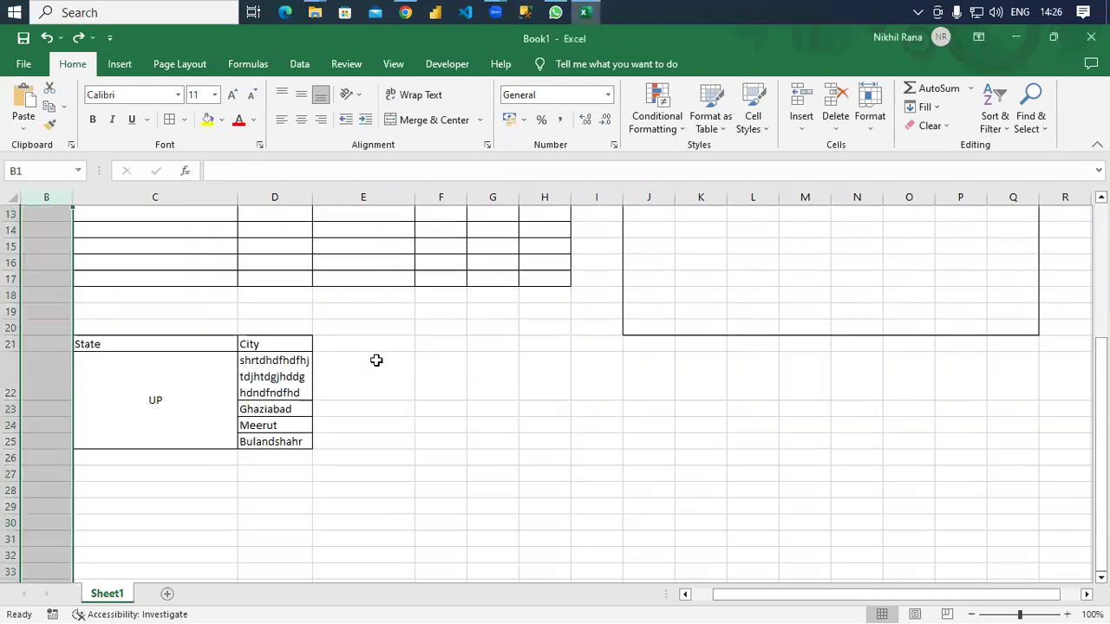
scroll(410, 324, up, 4)
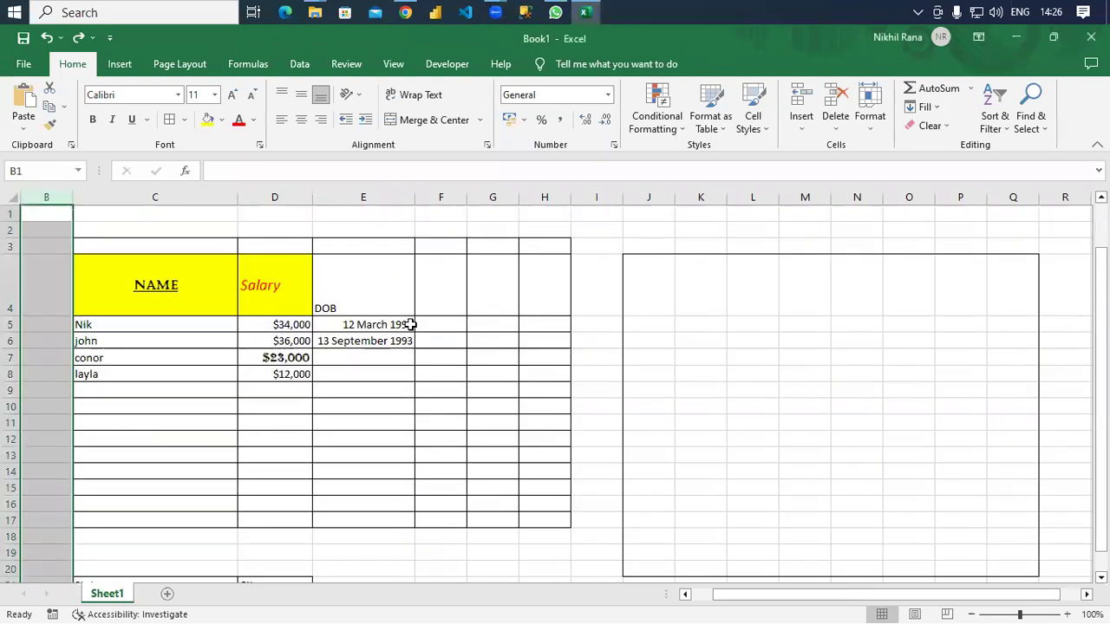
click(327, 285)
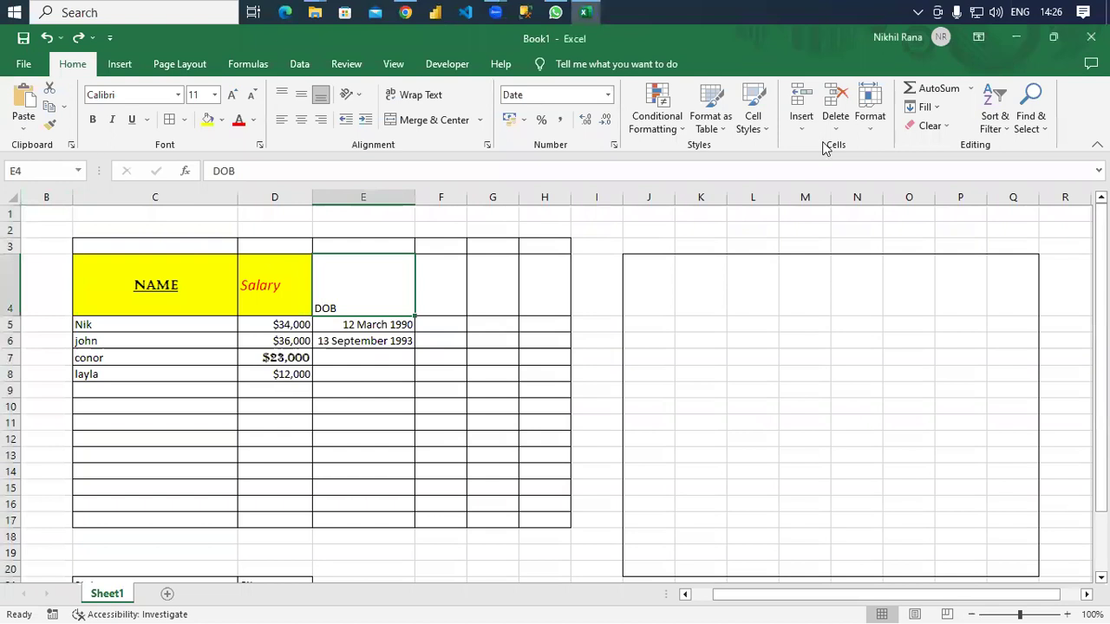
click(801, 108)
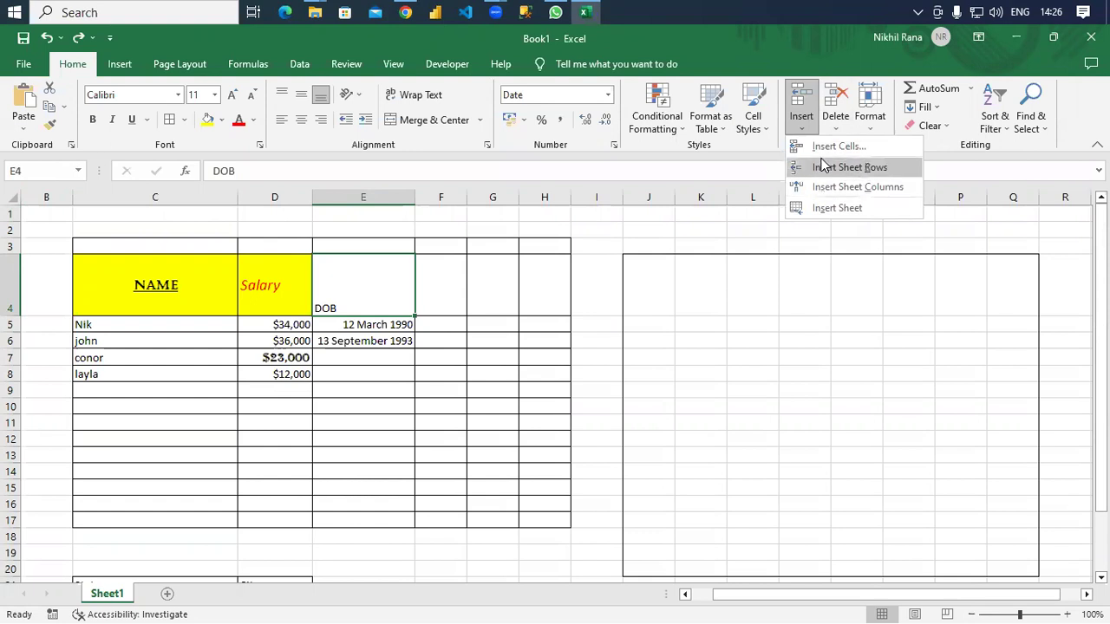
click(822, 167)
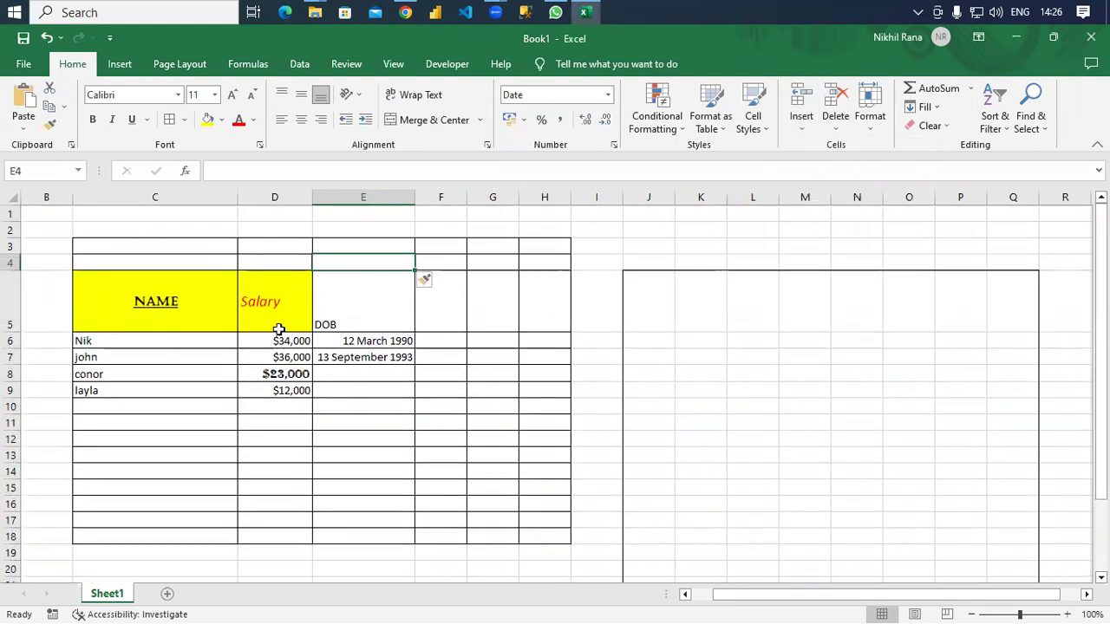
Insert a blank sheet column to the left of the table.
click(176, 421)
click(803, 130)
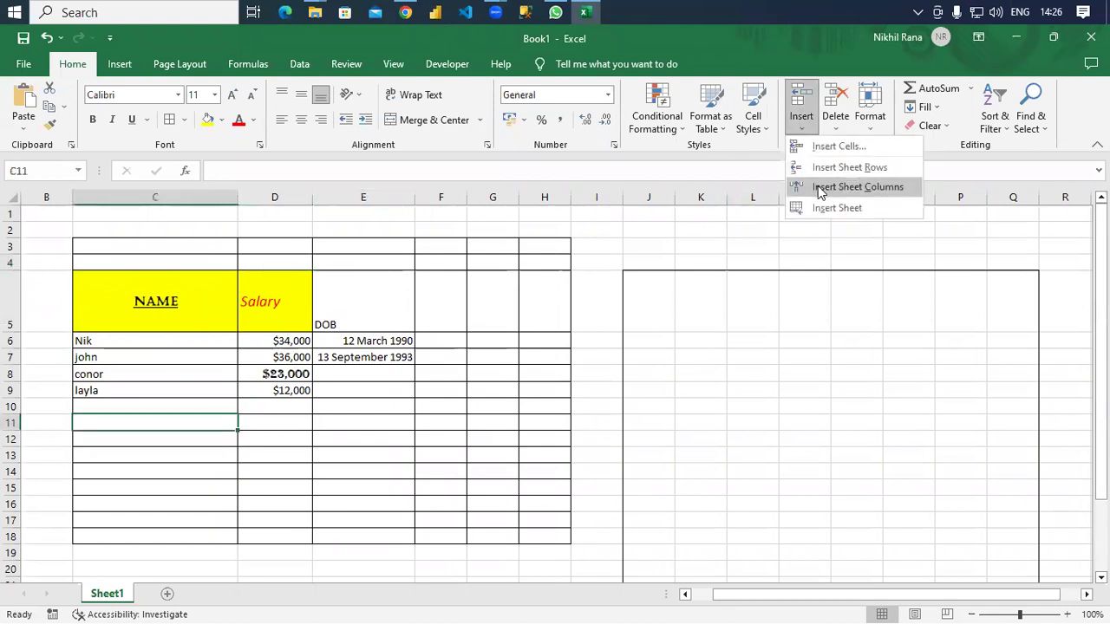
click(821, 186)
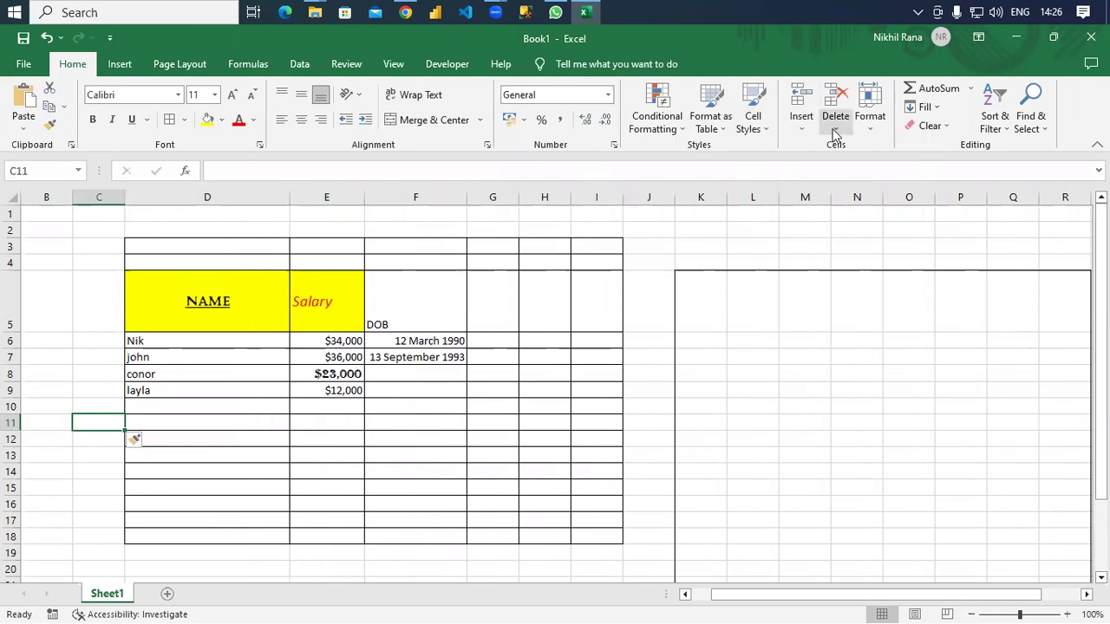
click(441, 359)
Delete the 13 September 1993 date with cells shifted left, then undo the deletion.
click(835, 121)
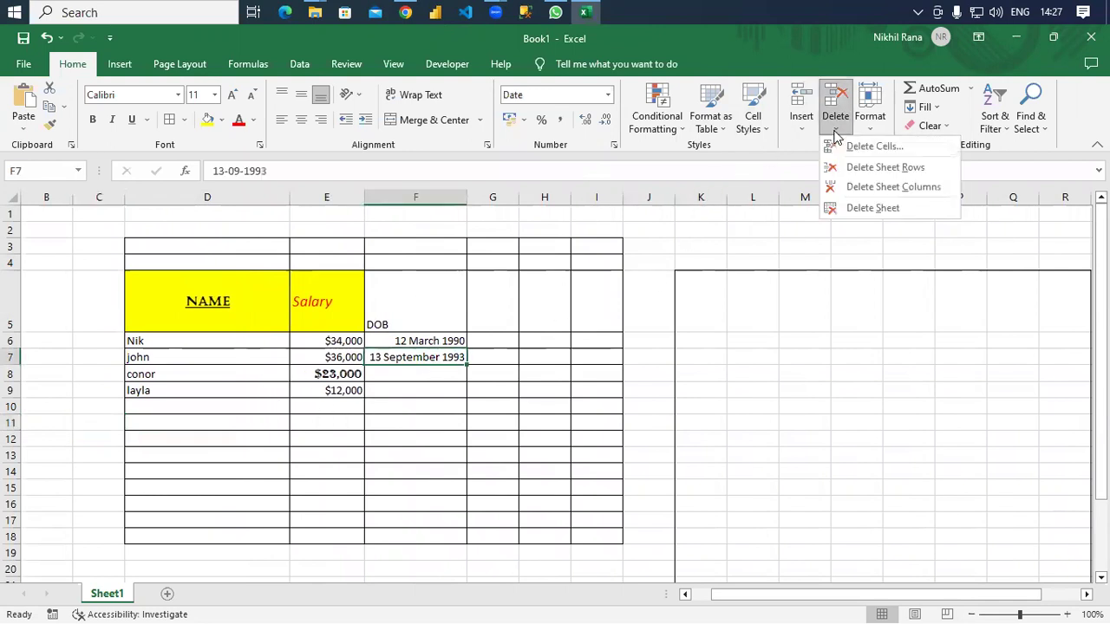
click(854, 148)
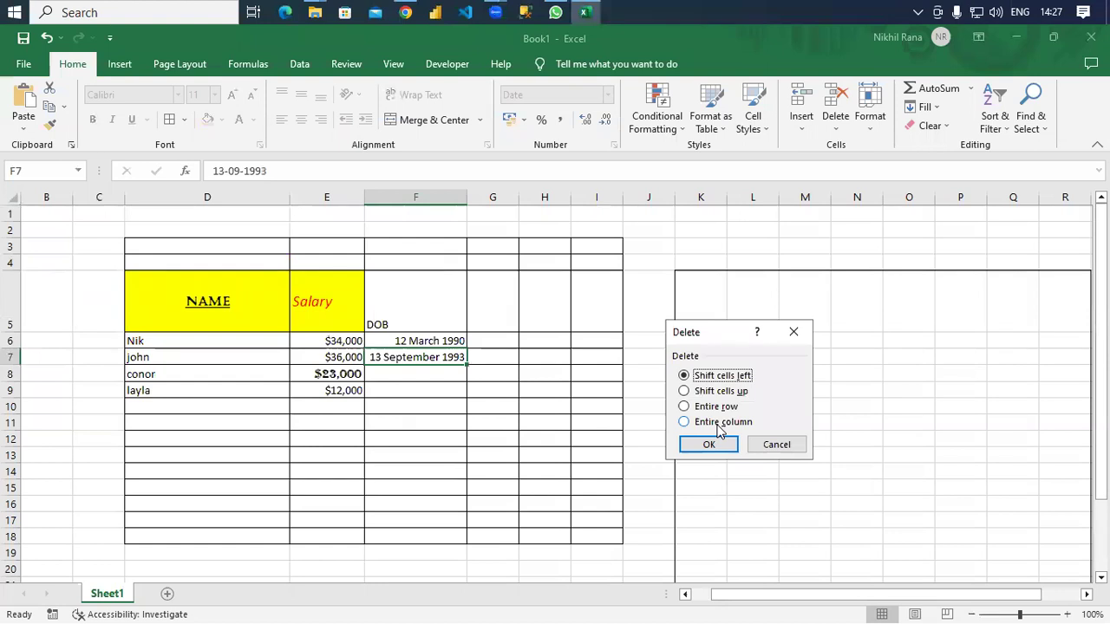
click(709, 444)
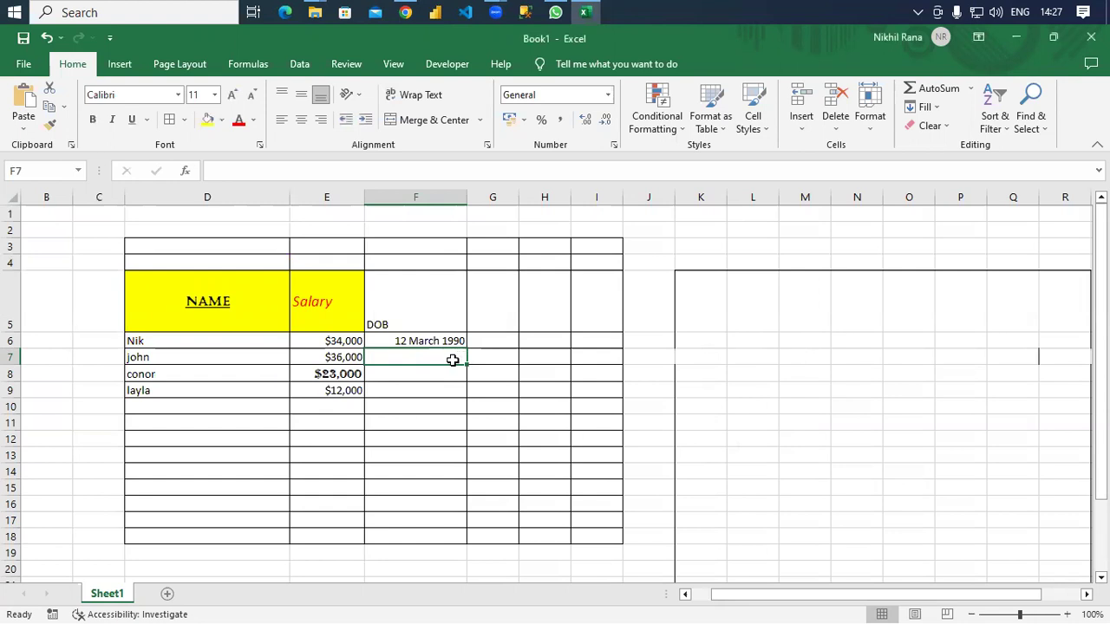
drag(431, 296, 434, 334)
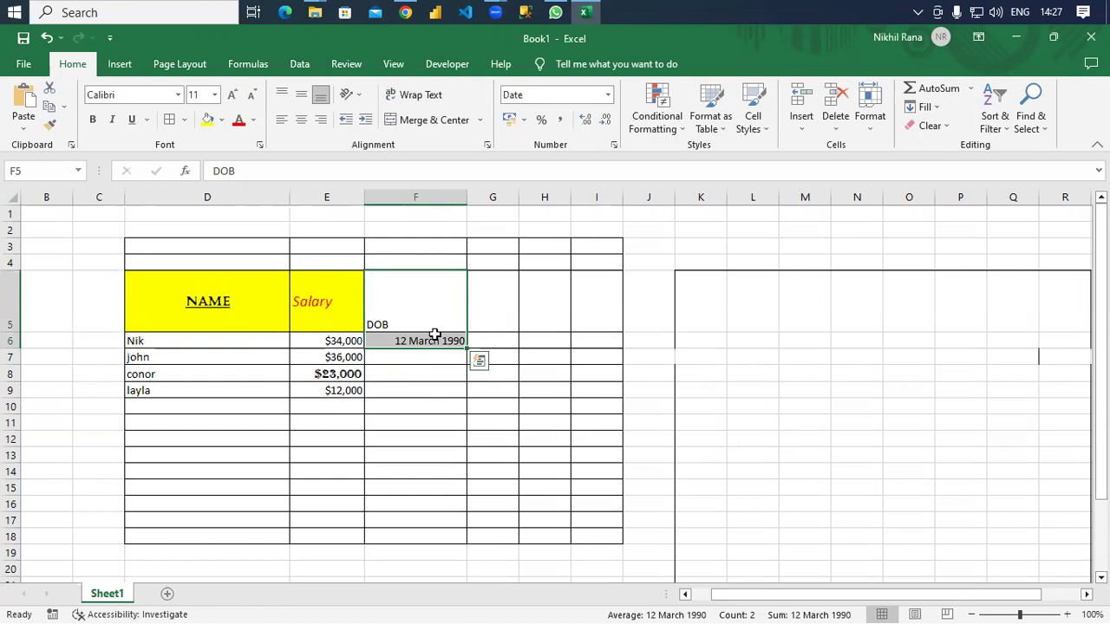
key(ctrl+z)
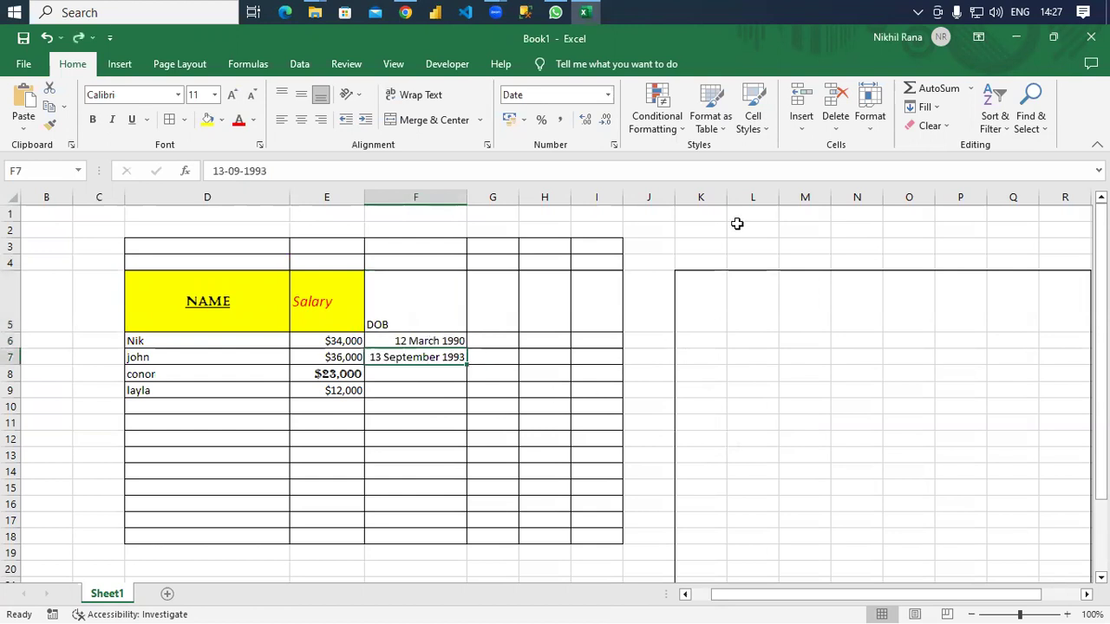
click(833, 132)
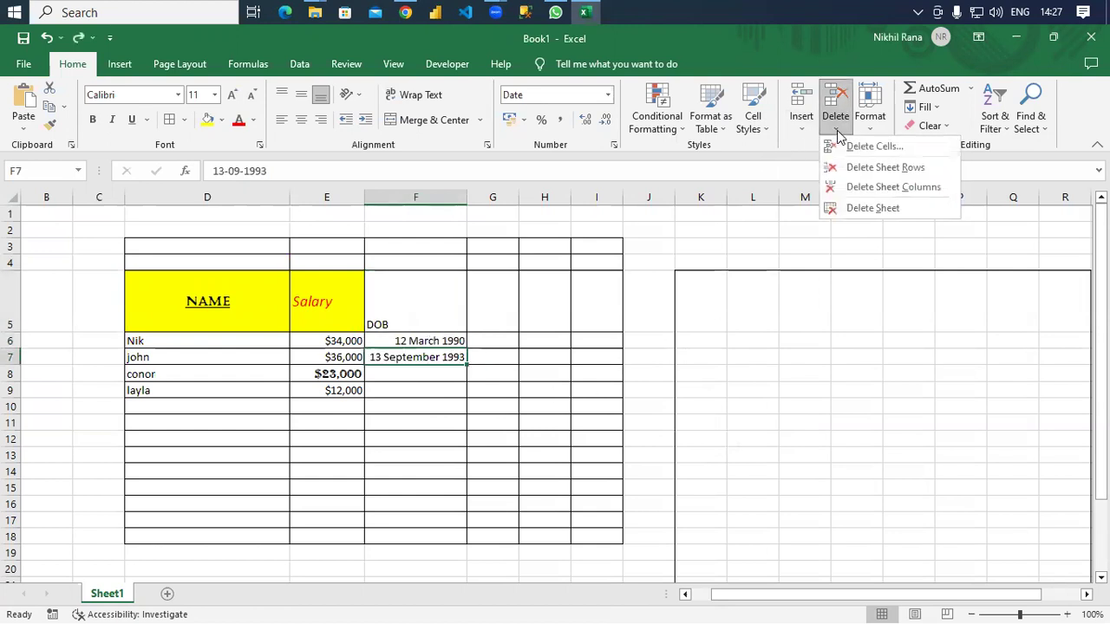
click(809, 248)
click(871, 131)
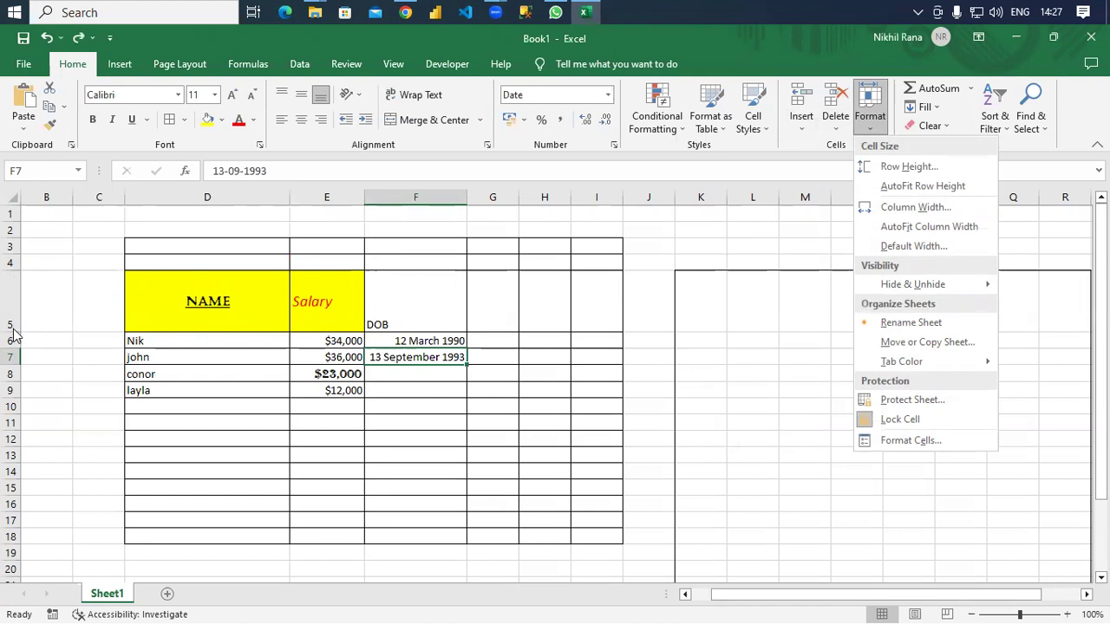
Set the row height of john's row 7 to 30 points.
click(941, 171)
click(766, 390)
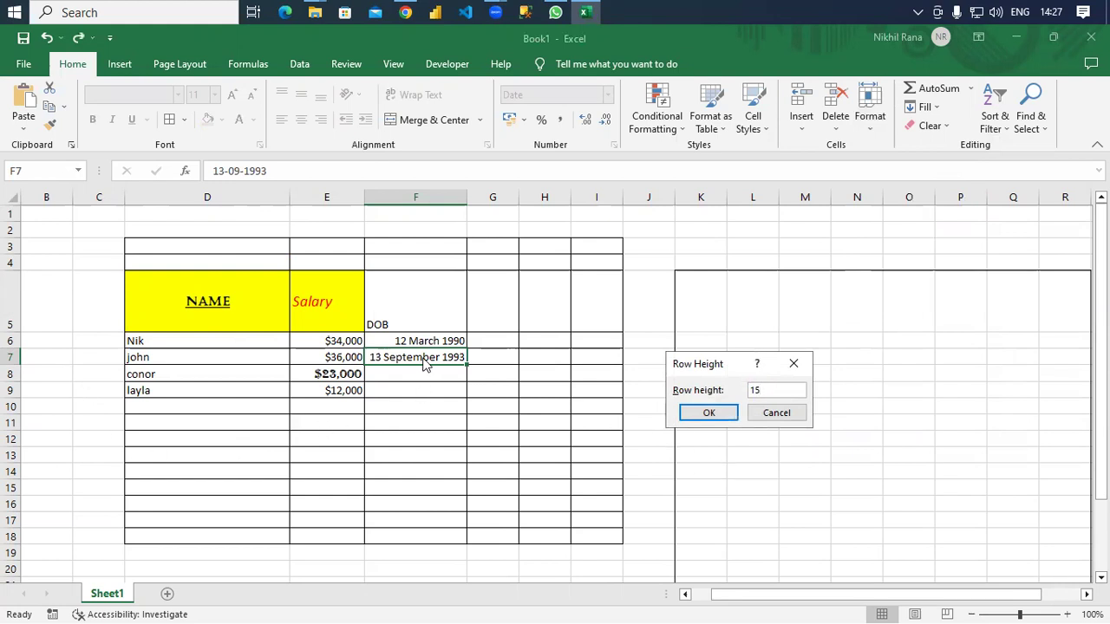
key(Tab)
key(Tab)
key(Tab)
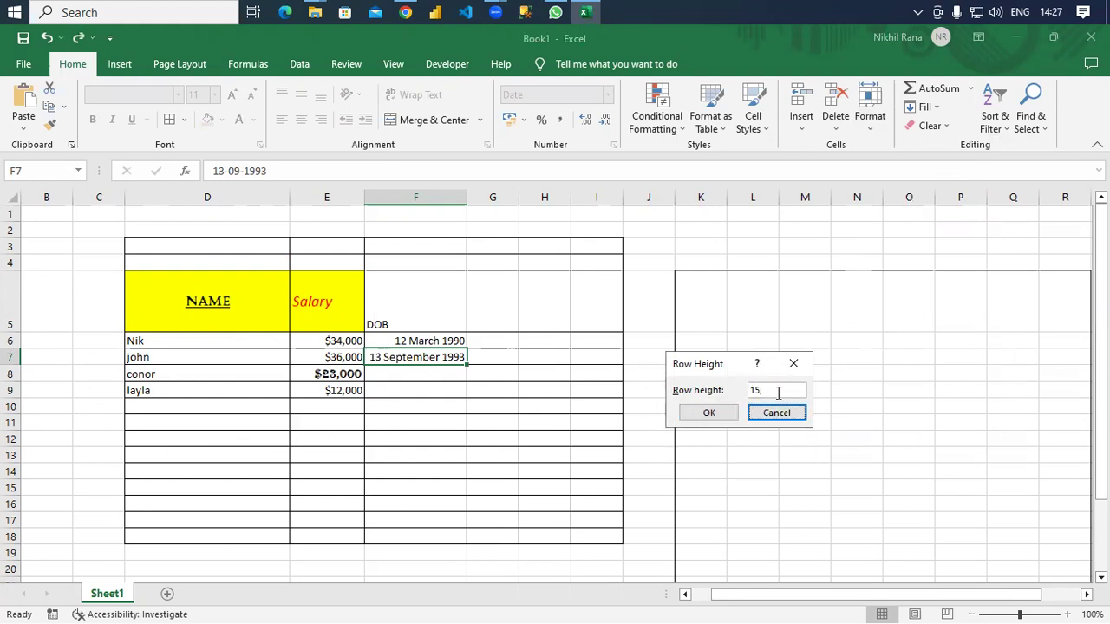
key(Tab)
key(Tab)
key(Tab)
key(Tab)
key(Tab)
key(Tab)
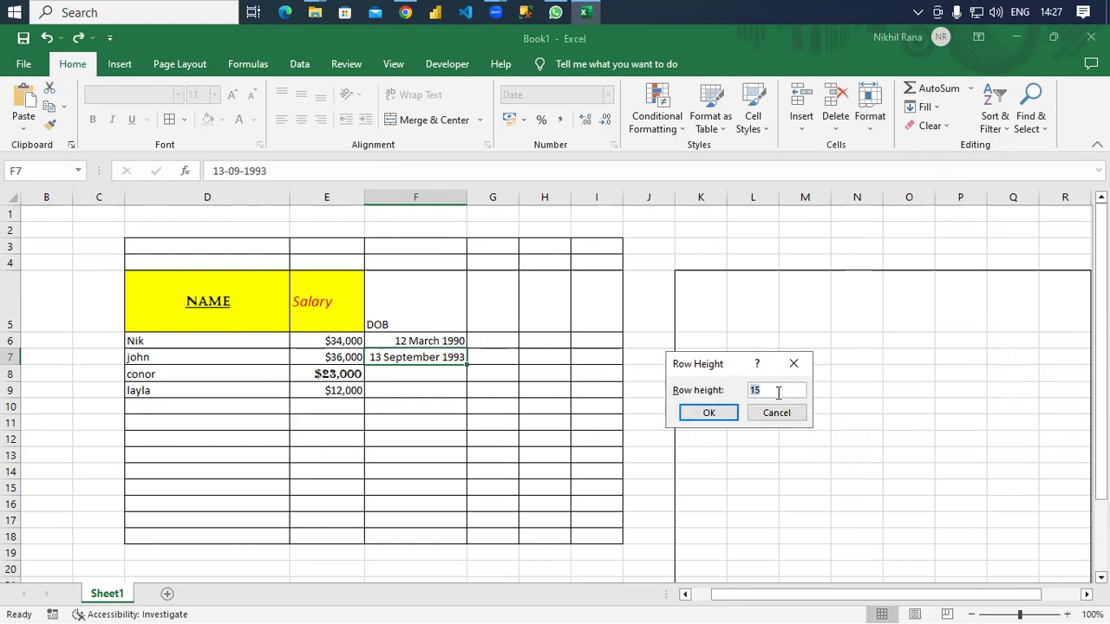
text(2)
key(BackSpace)
text(30)
click(704, 412)
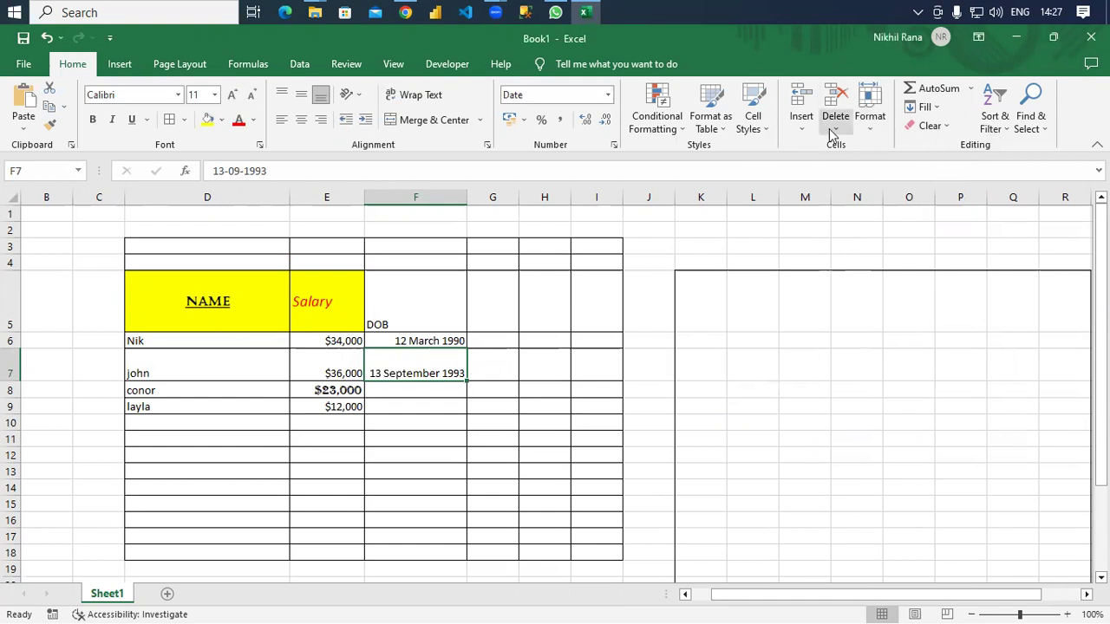
click(869, 117)
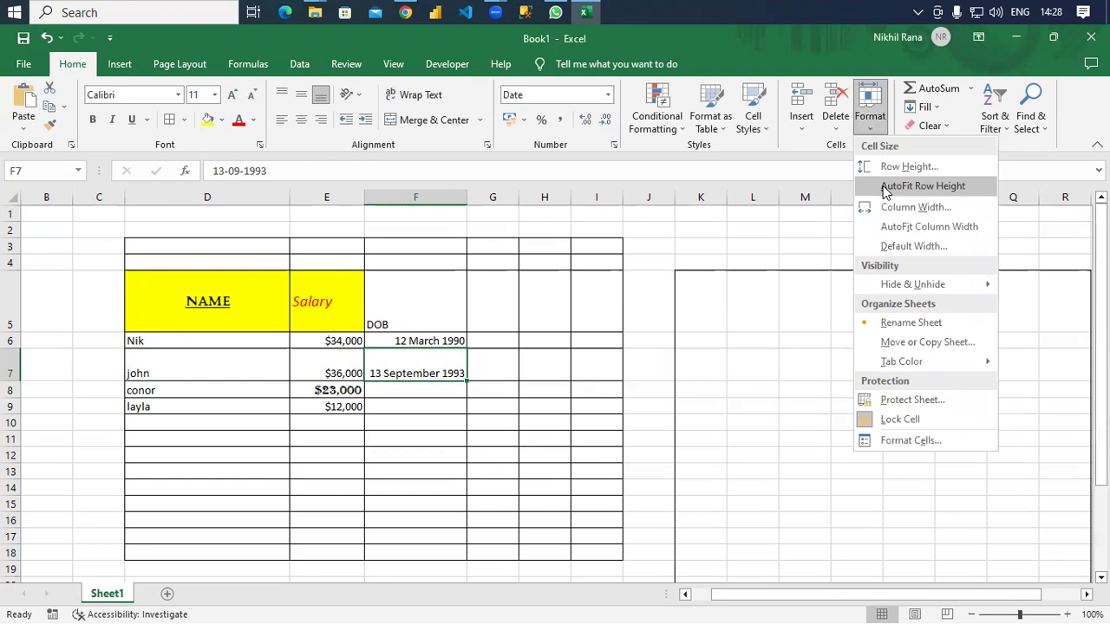
AutoFit row 7's height, then raise and lower the 13 September 1993 date's font size.
click(884, 187)
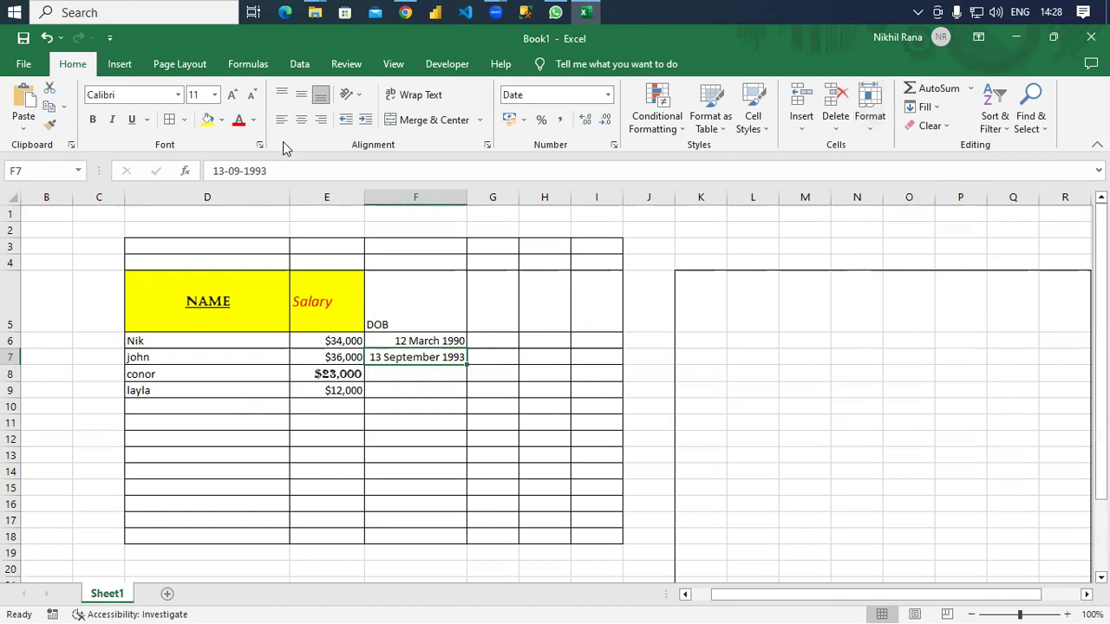
click(232, 95)
click(232, 96)
click(232, 95)
click(232, 95)
click(233, 96)
click(232, 95)
click(233, 96)
click(233, 95)
click(232, 96)
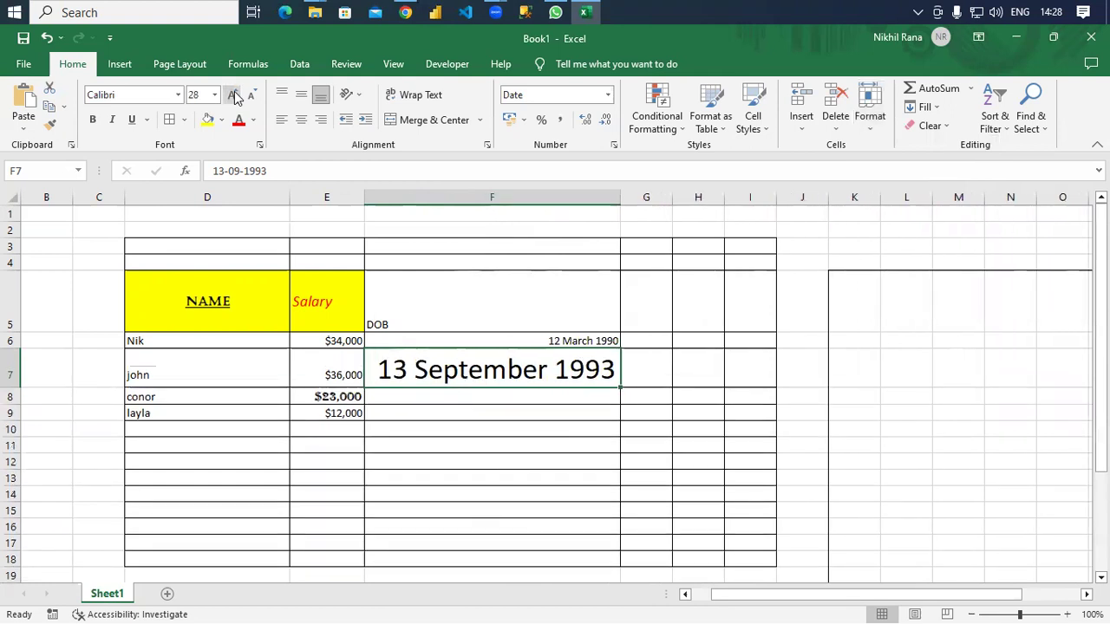
click(251, 97)
click(251, 98)
click(251, 97)
click(251, 97)
click(252, 97)
click(251, 97)
click(251, 97)
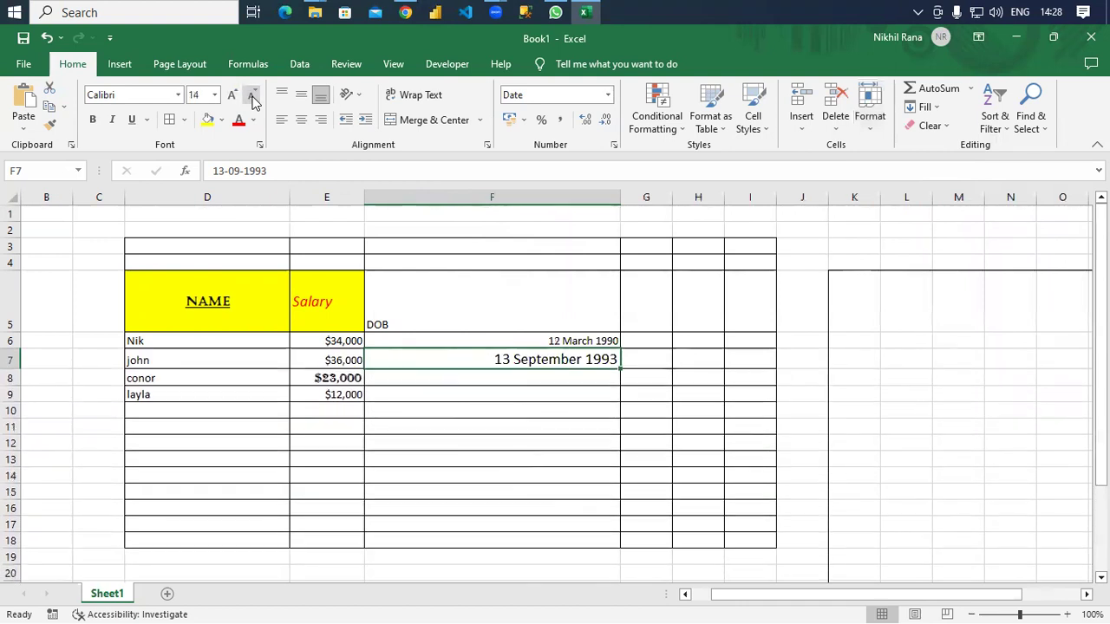
click(251, 97)
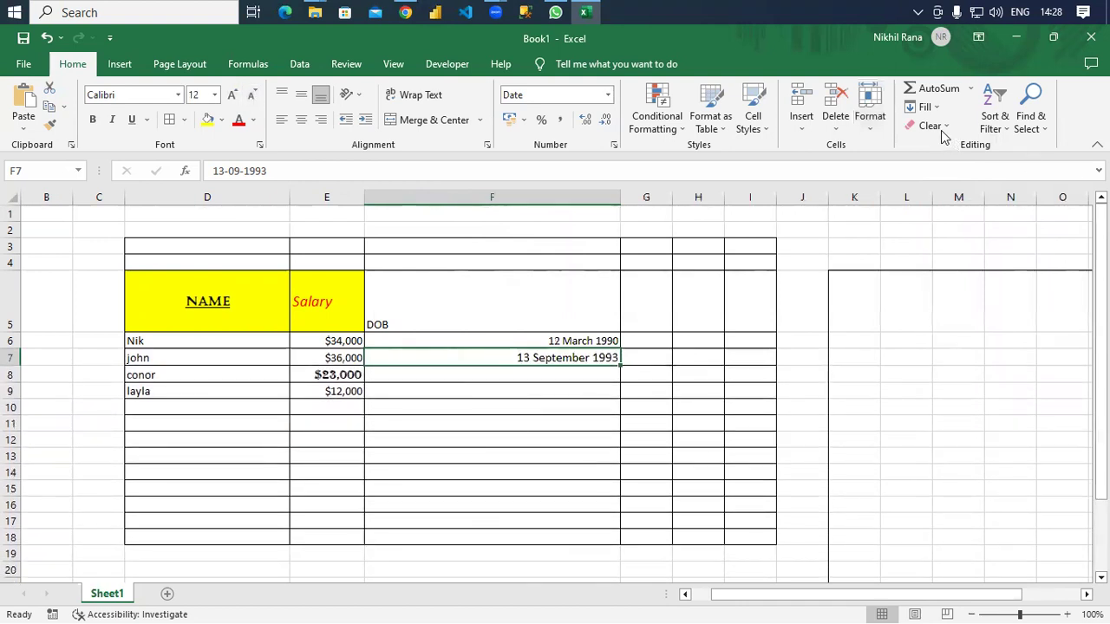
Set the sheet's default column width to 12.
click(803, 127)
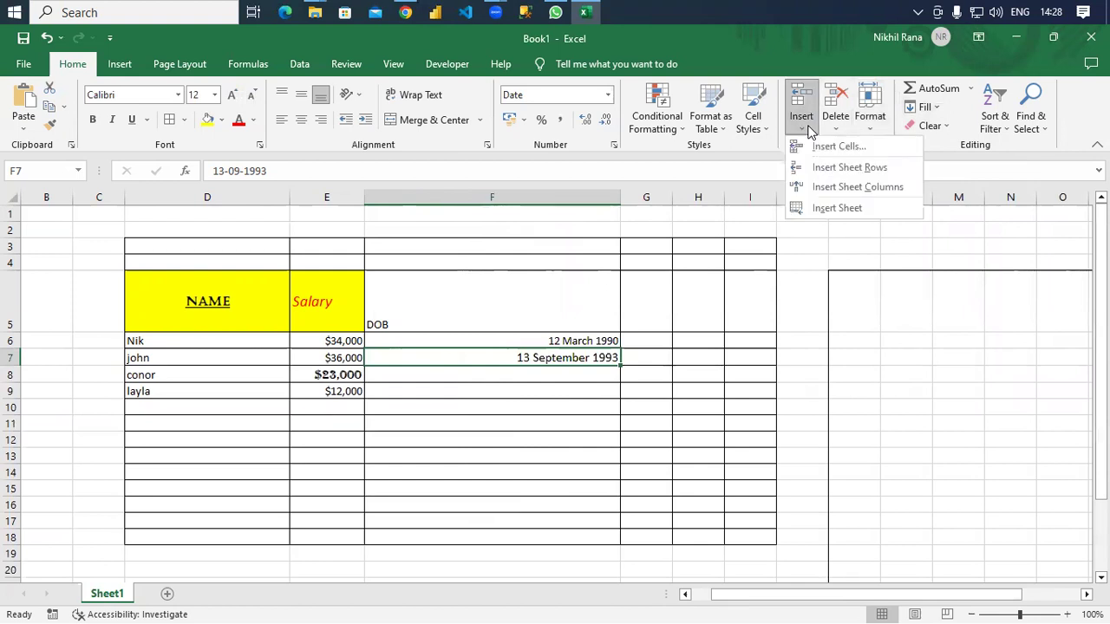
click(871, 128)
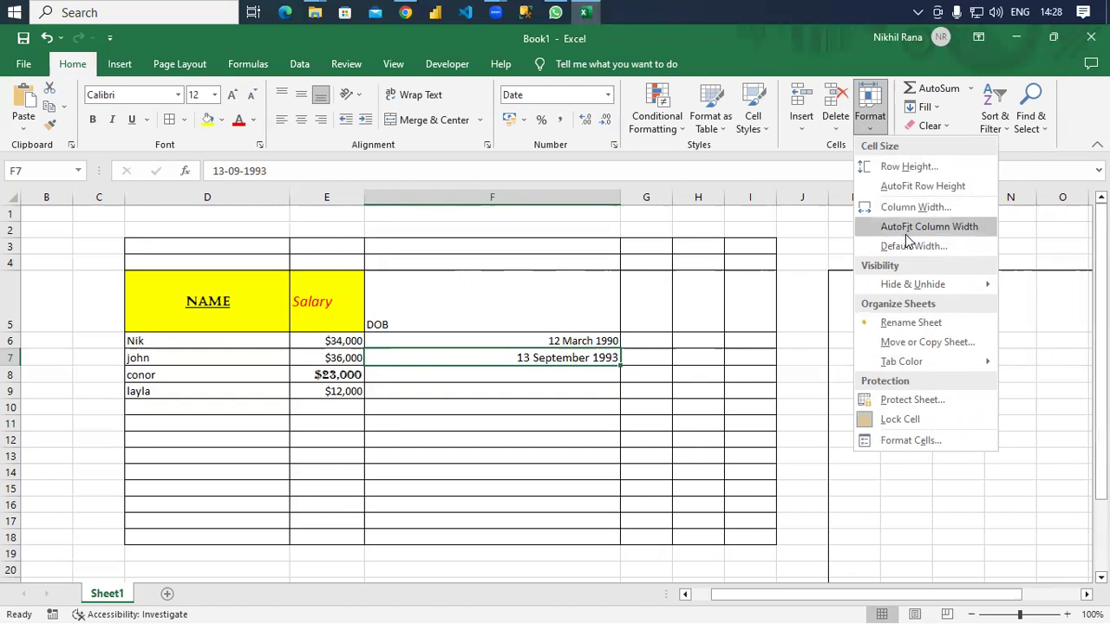
click(911, 246)
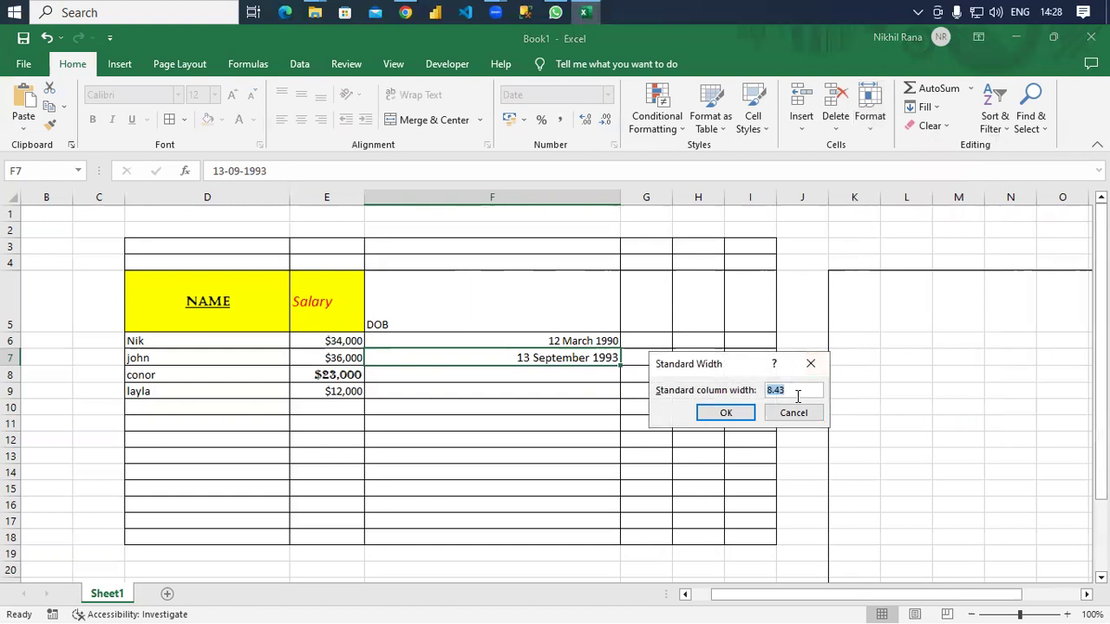
text(12)
key(Return)
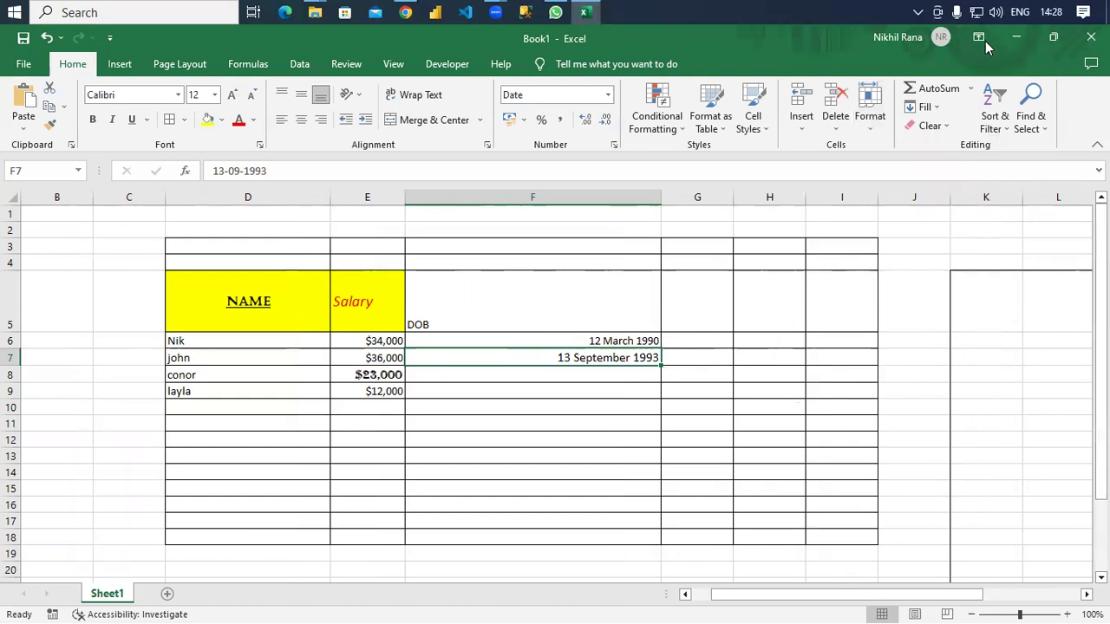
Select layla's row 9 and hide it with Hide Rows.
click(872, 121)
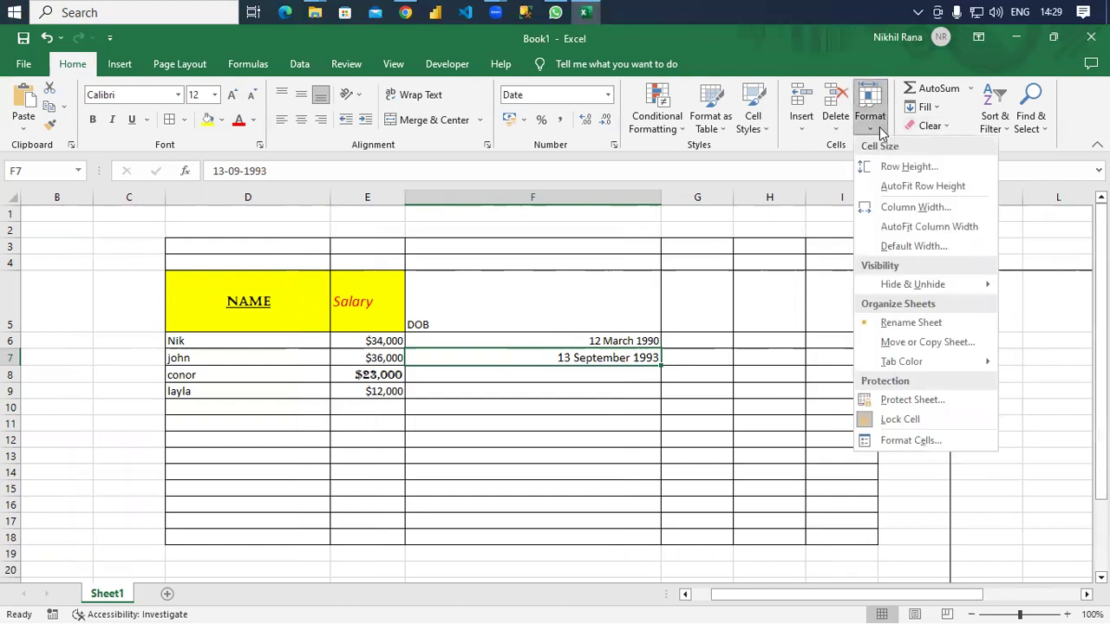
mouse_move(936, 285)
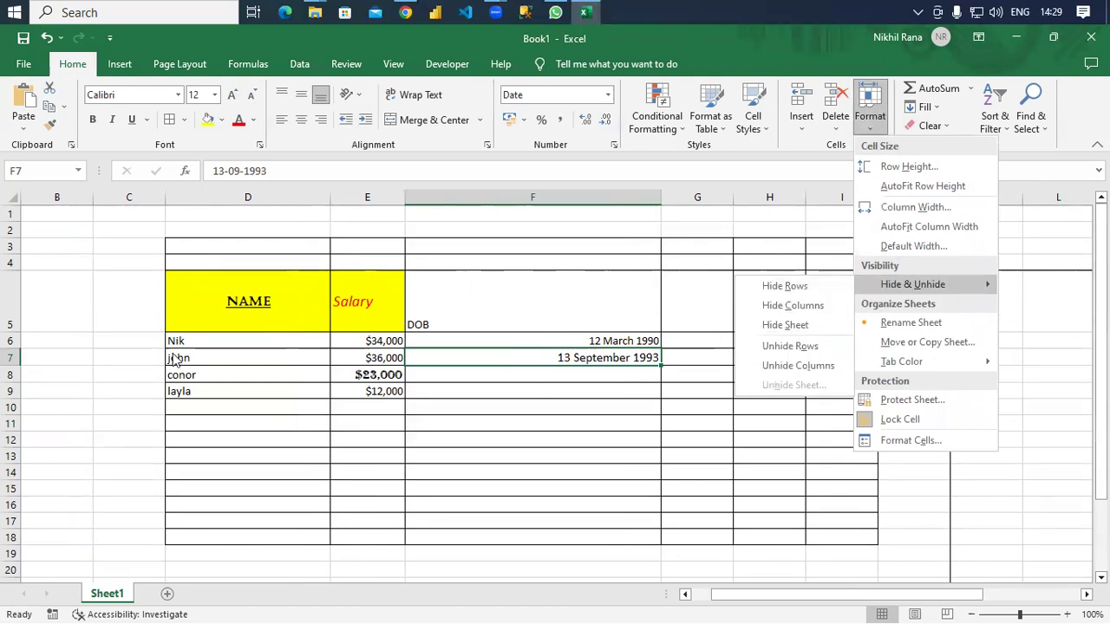
click(10, 351)
click(44, 354)
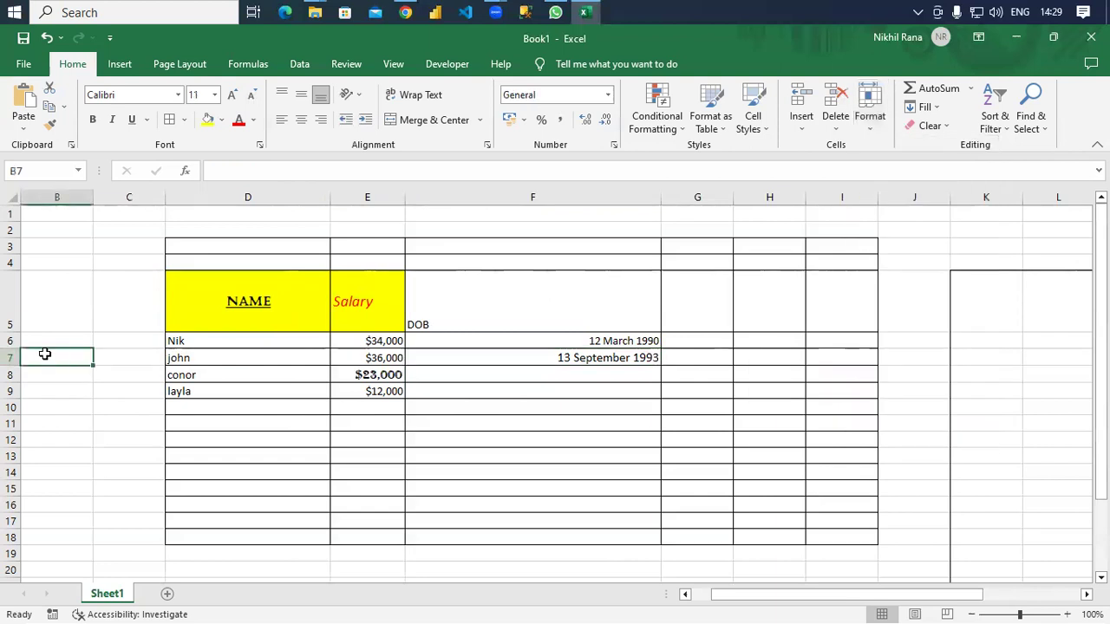
click(11, 355)
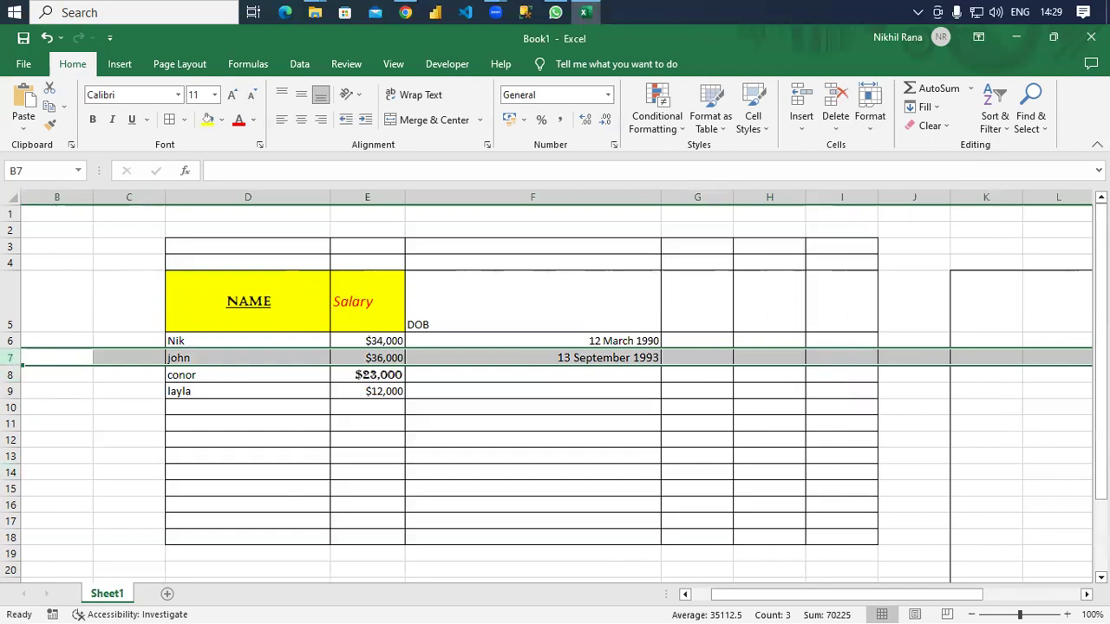
click(375, 195)
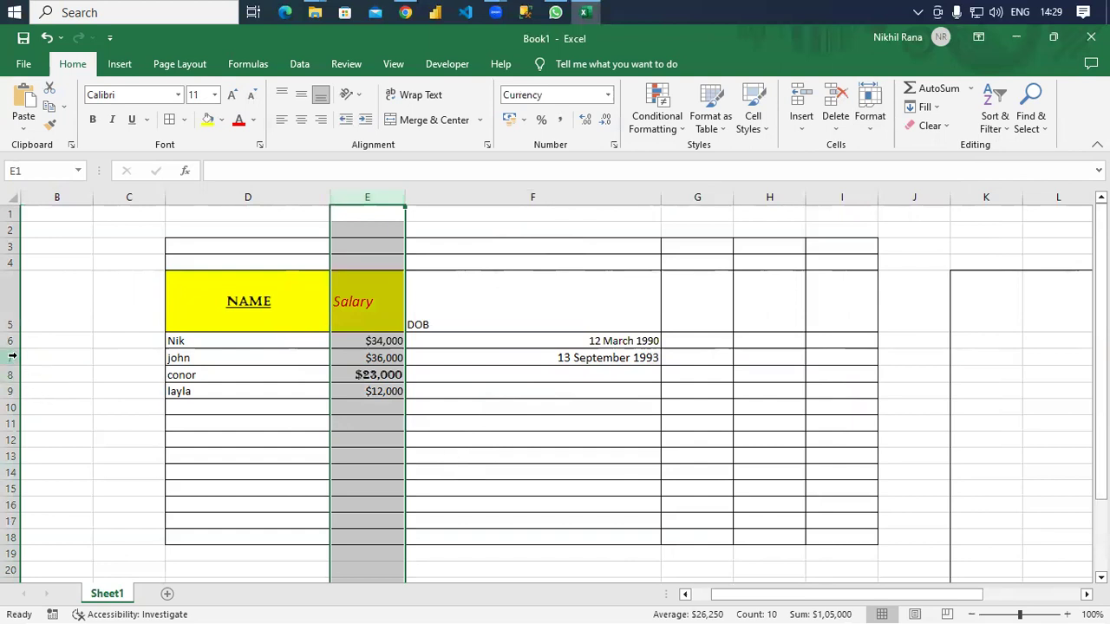
click(9, 390)
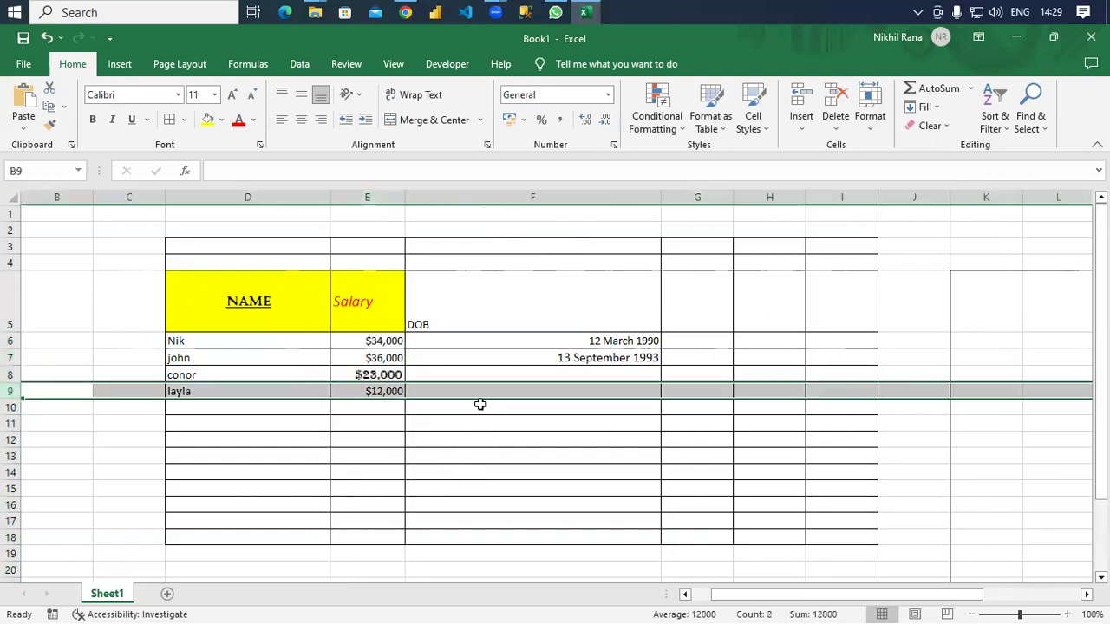
click(863, 128)
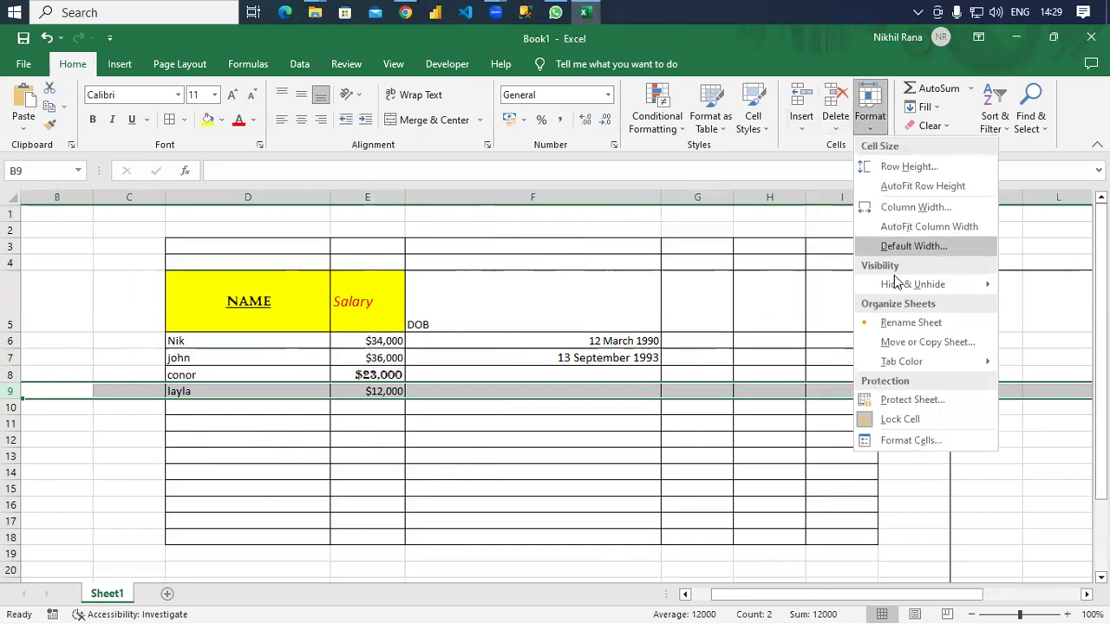
mouse_move(902, 287)
click(784, 286)
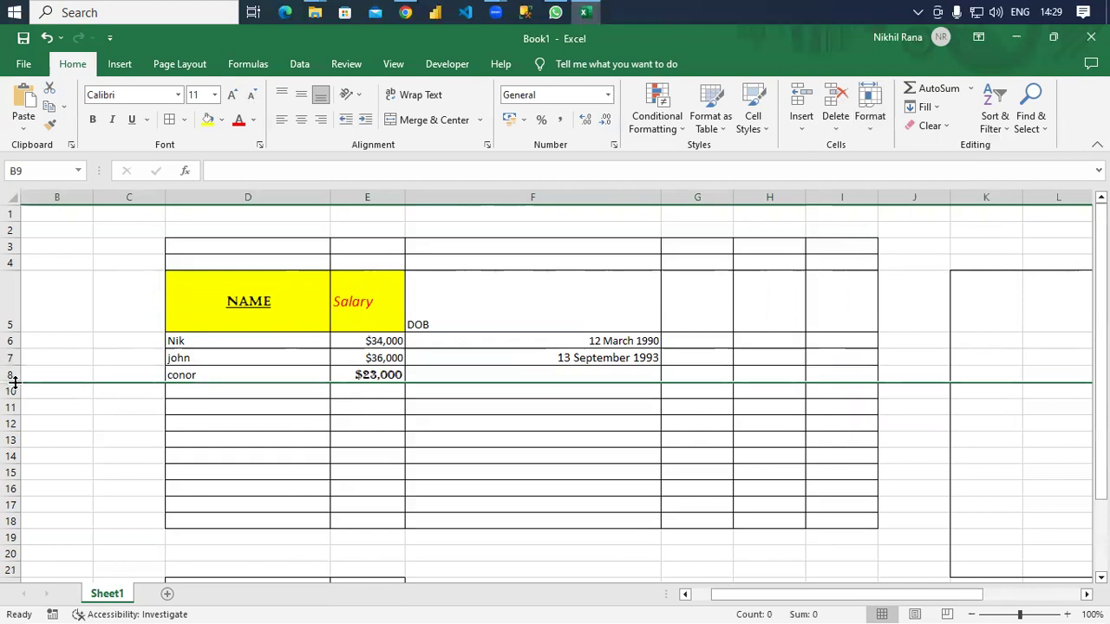
Unhide row 9 so layla's row shows again.
drag(15, 382, 14, 405)
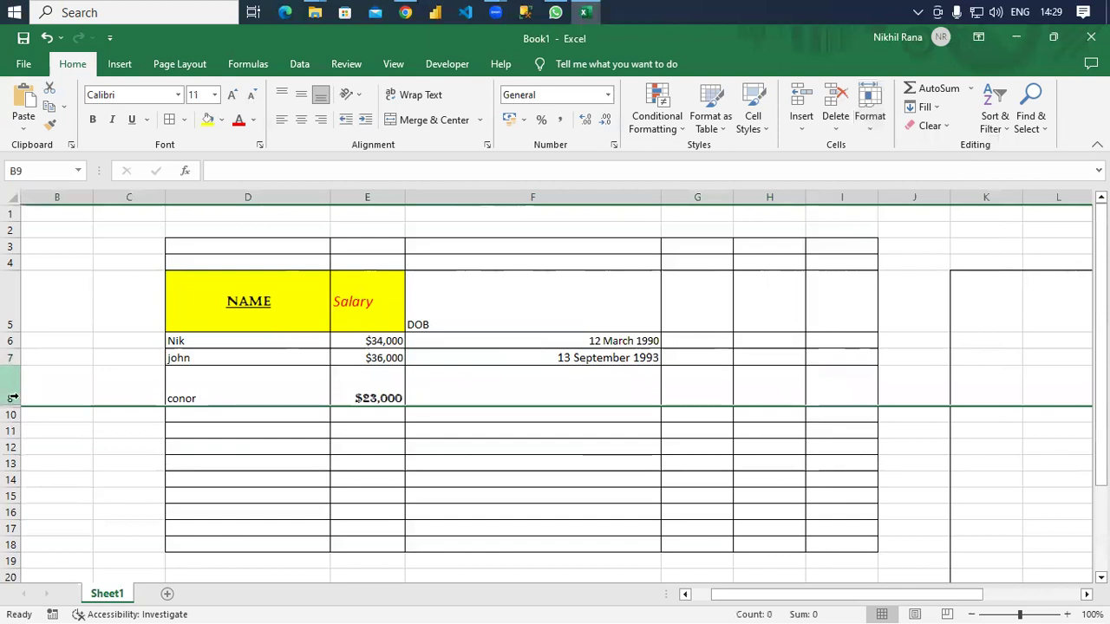
drag(13, 397, 13, 384)
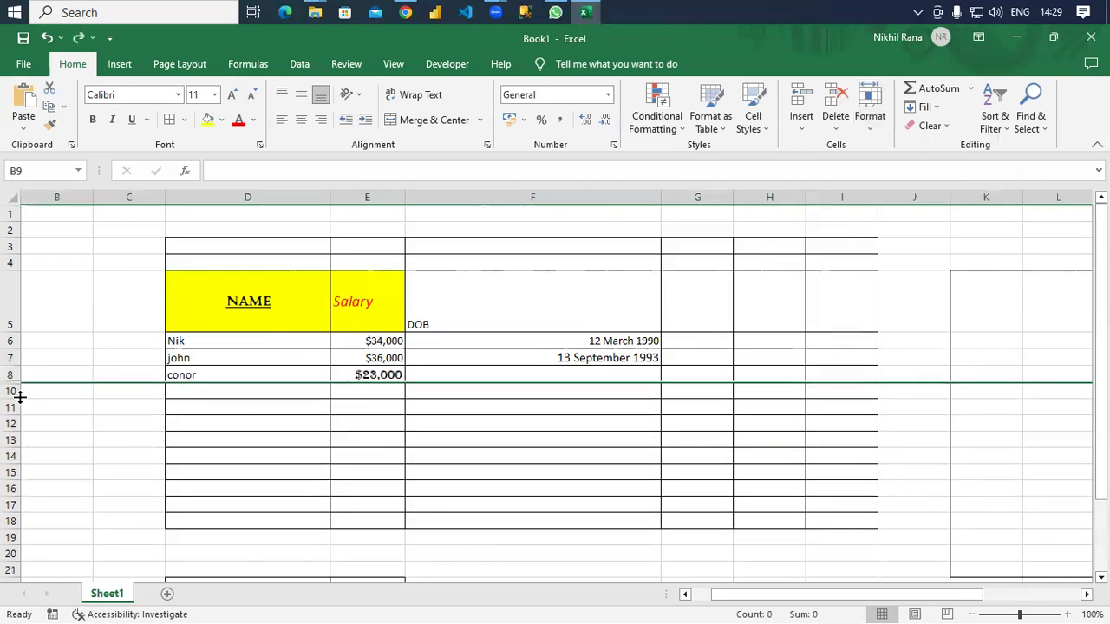
click(874, 137)
mouse_move(921, 285)
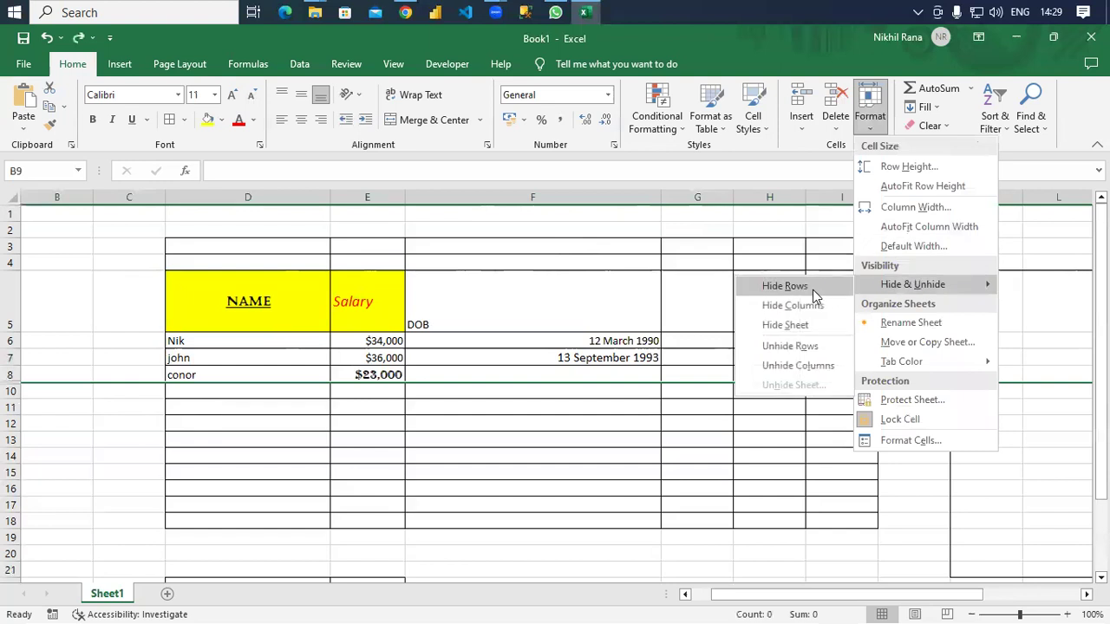
click(802, 345)
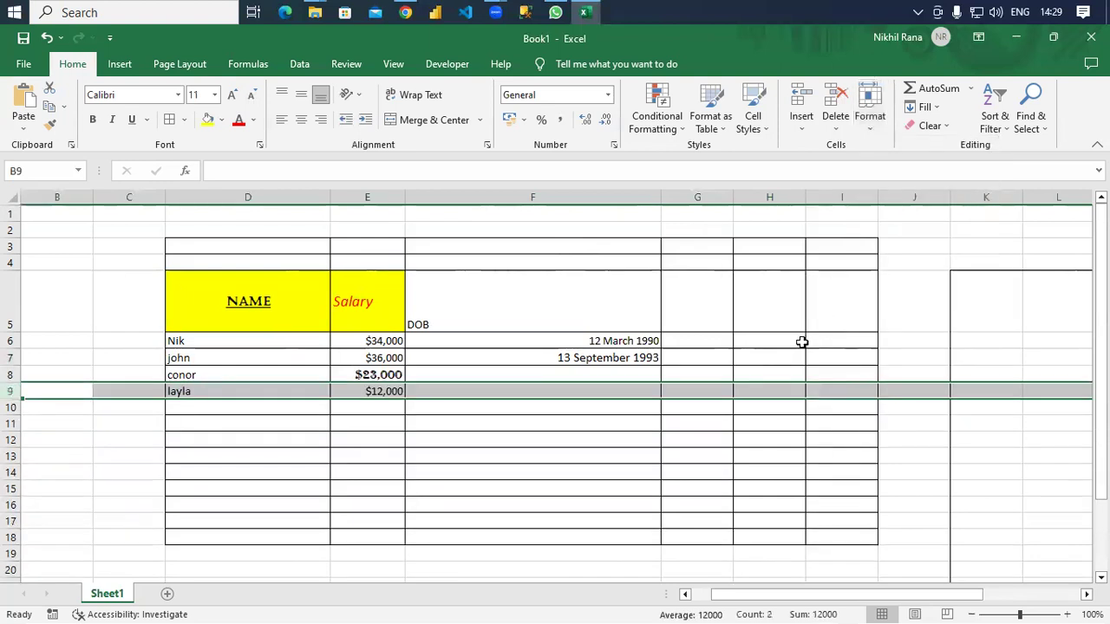
click(869, 126)
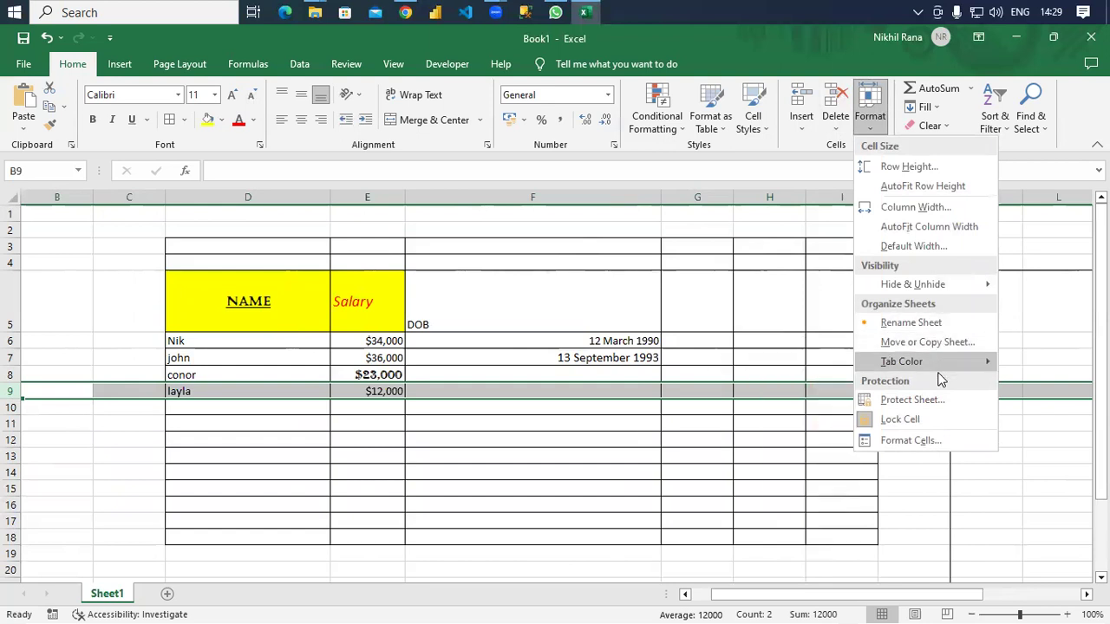
Set the Sheet1 tab colour to red from the Standard Colors palette.
mouse_move(935, 371)
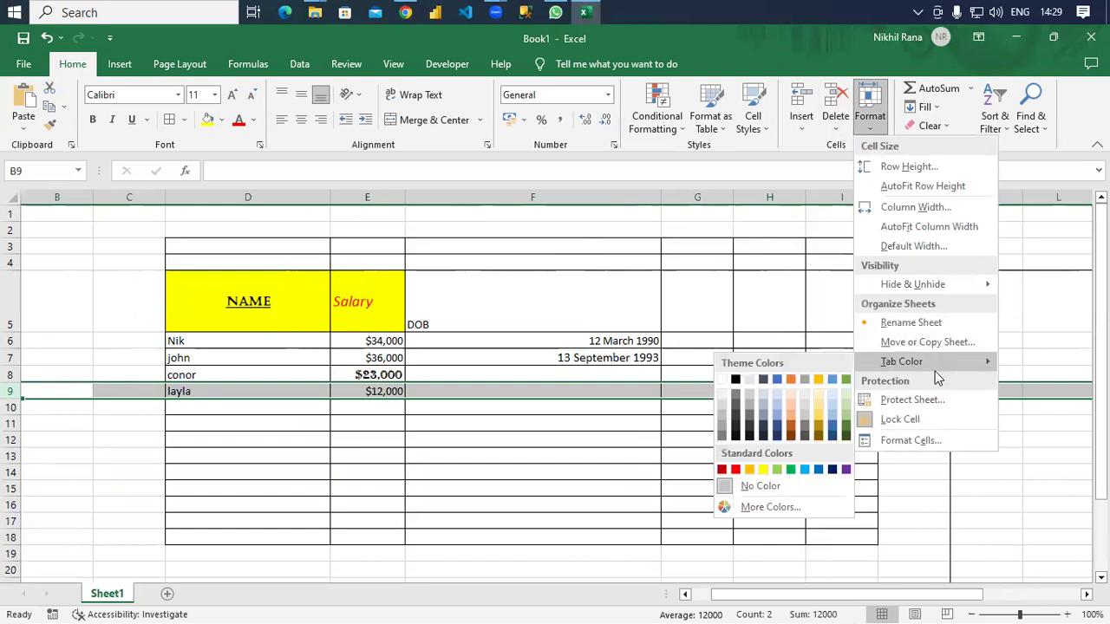
click(790, 425)
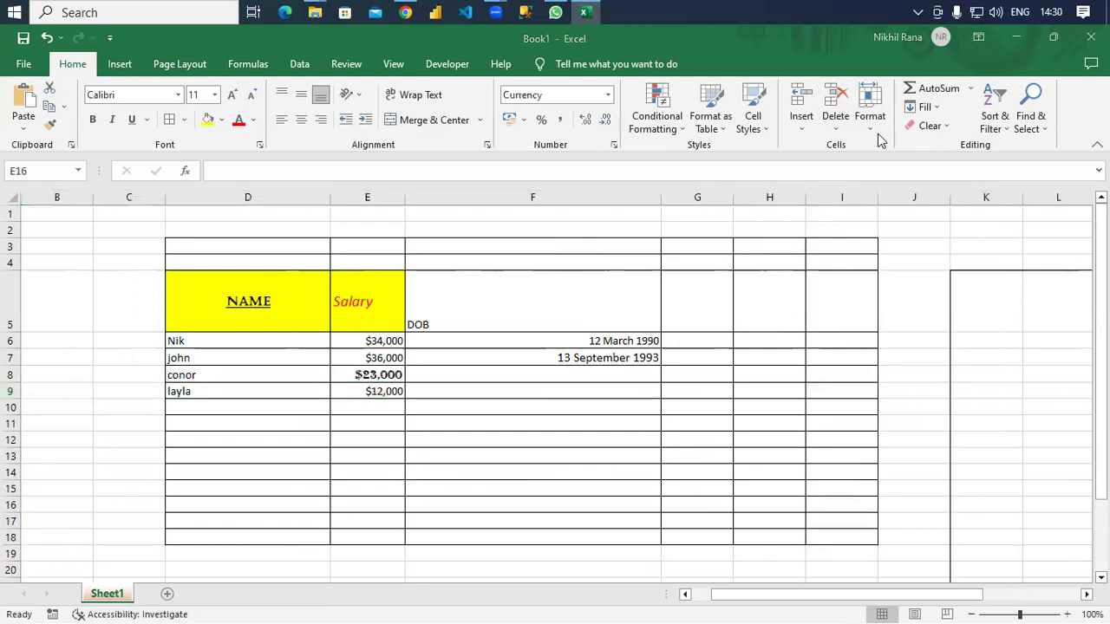
click(870, 104)
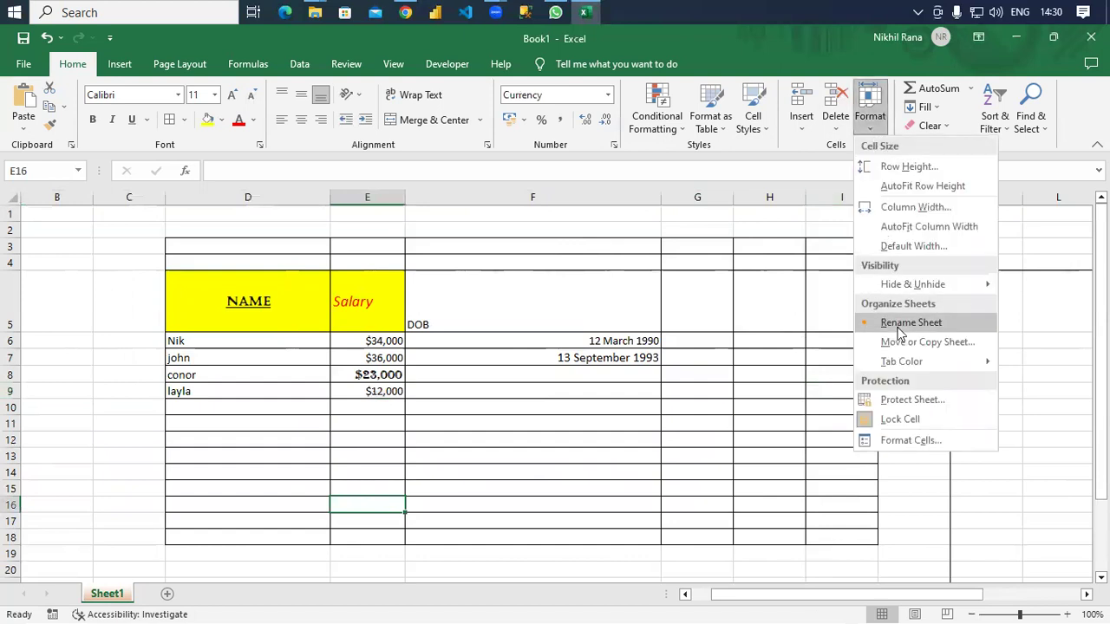
mouse_move(918, 361)
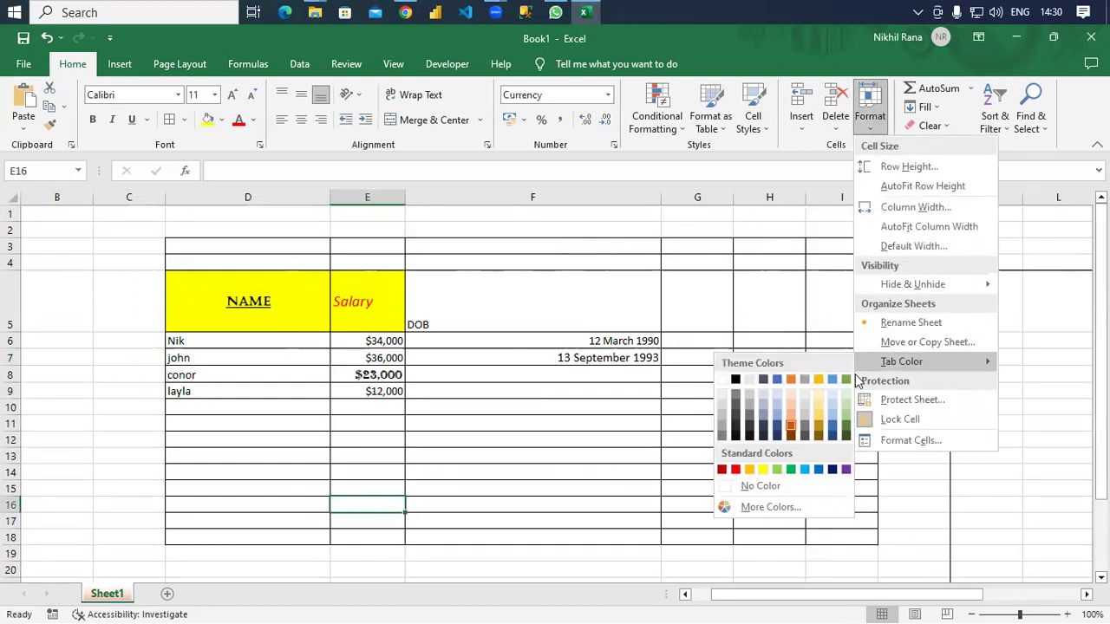
click(735, 469)
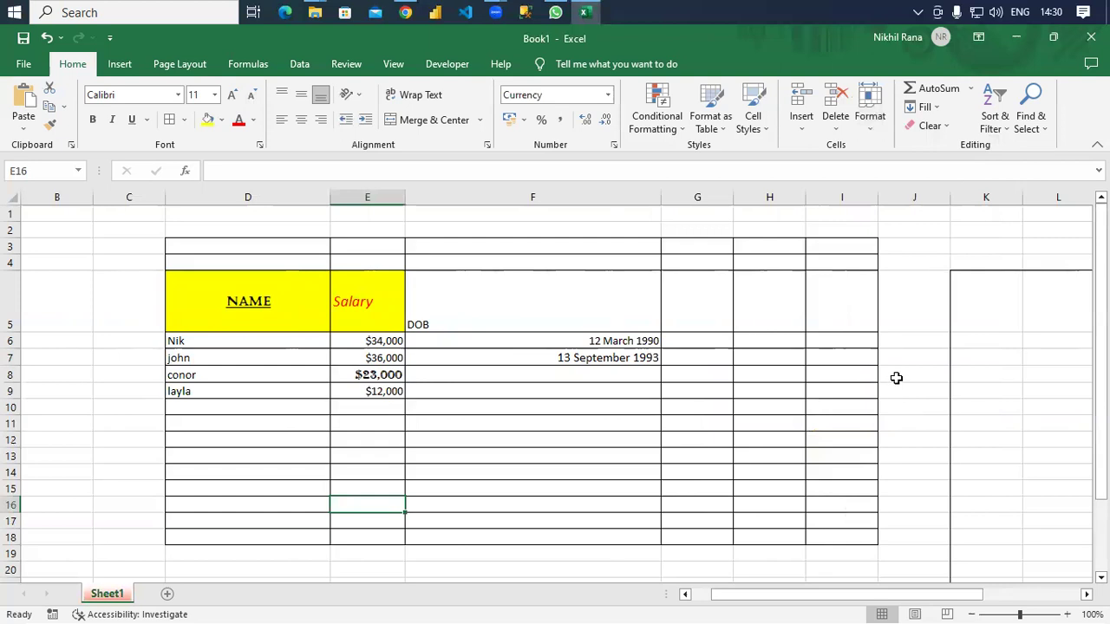
click(870, 130)
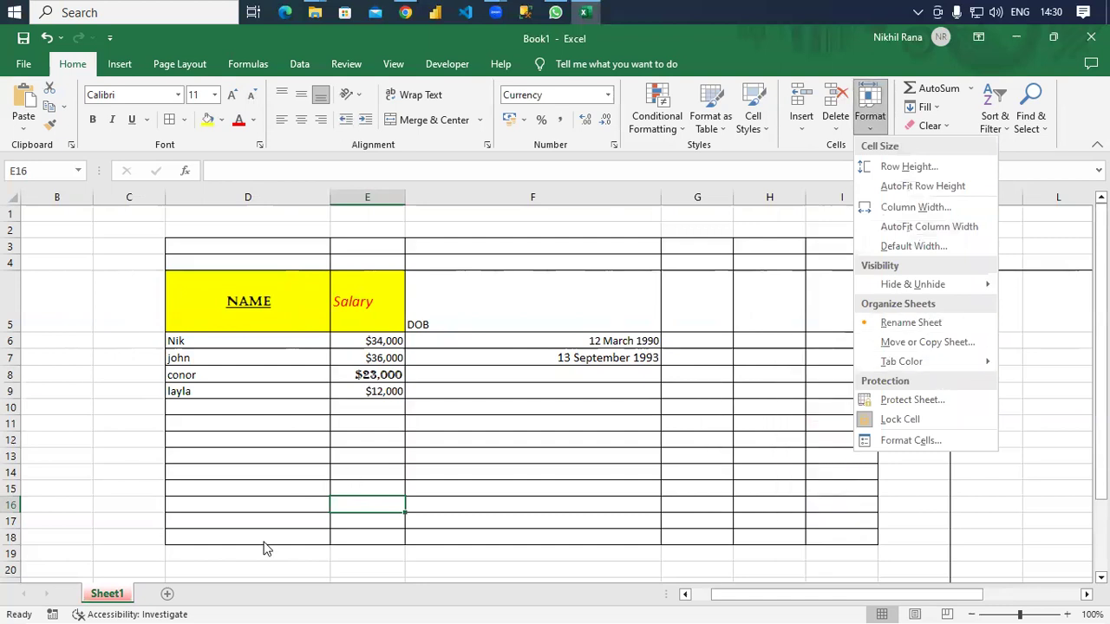
Rename the Sheet1 tab to 'SHEET-1', then open the Protect Sheet dialog from Format.
click(113, 596)
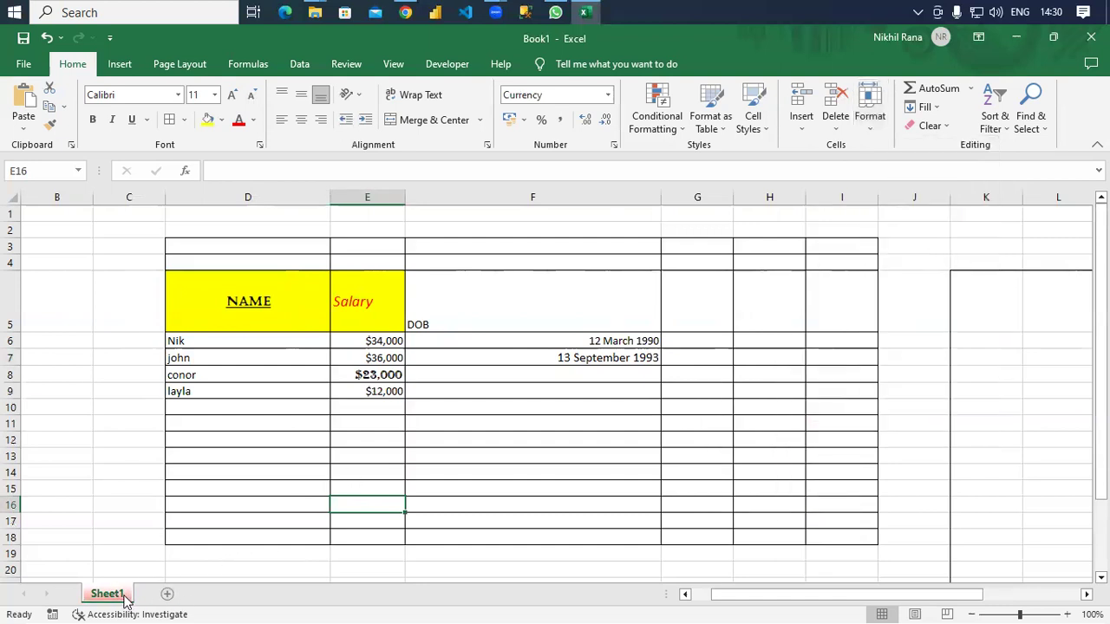
double_click(118, 596)
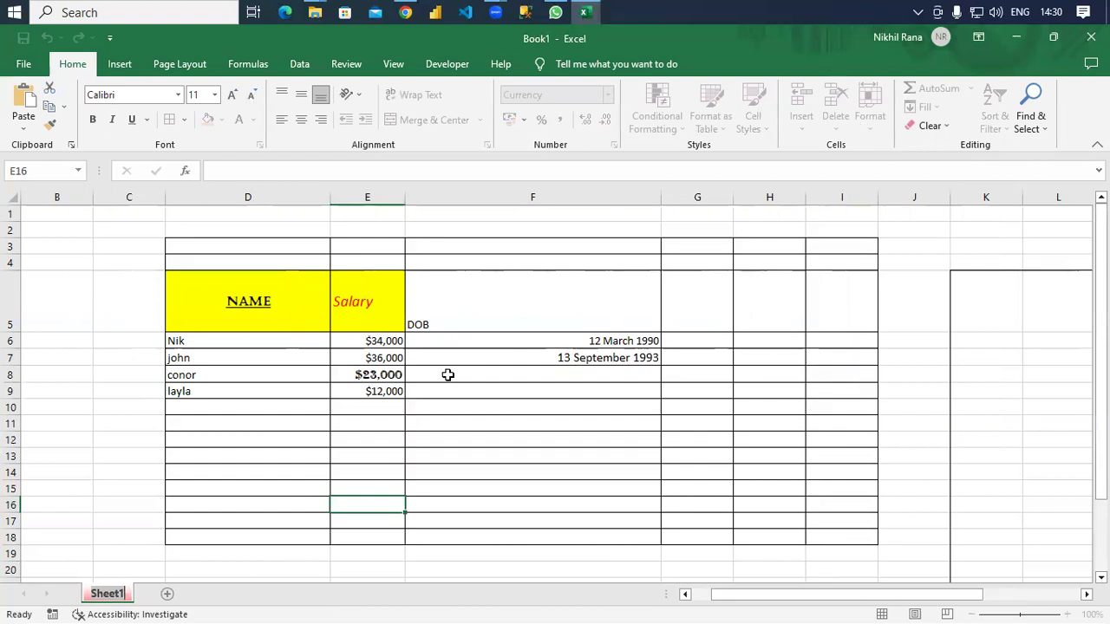
text(SHE)
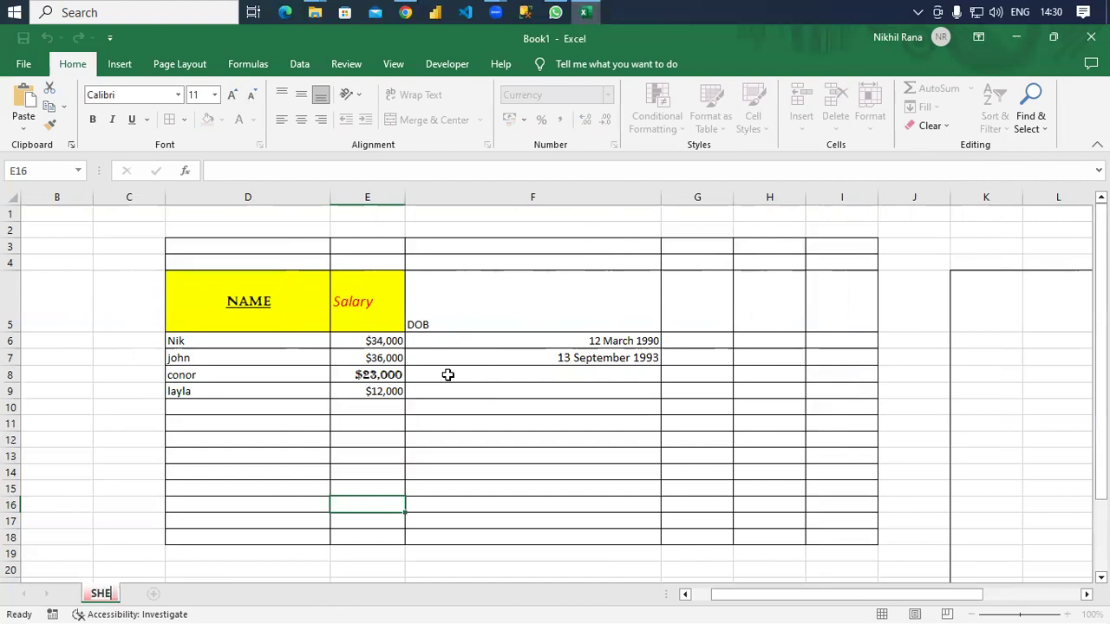
text(ET-1)
key(Return)
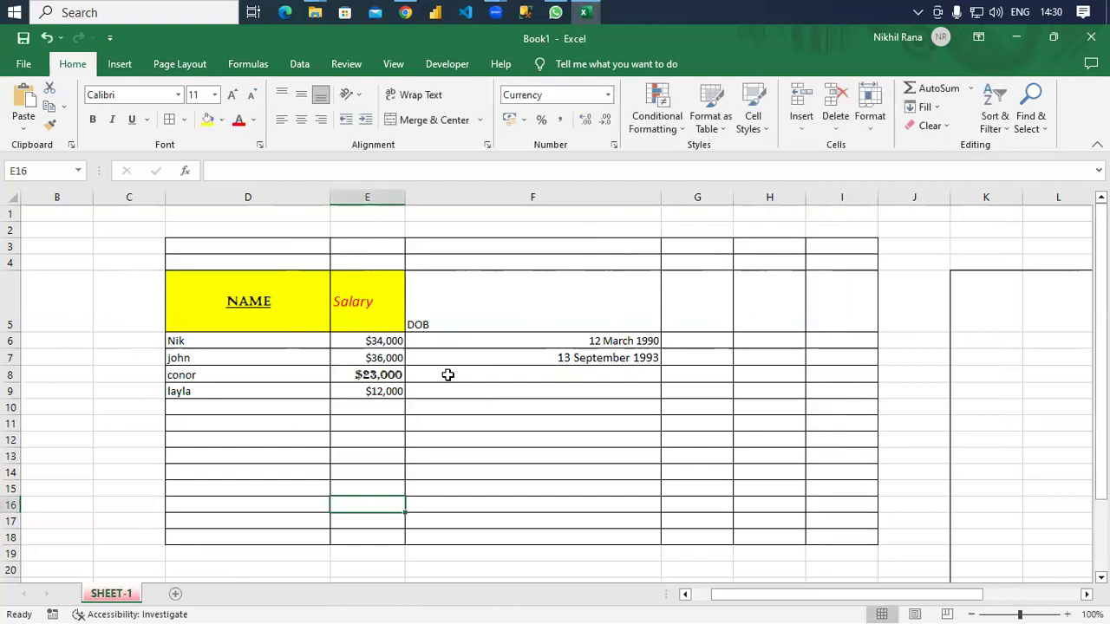
click(870, 131)
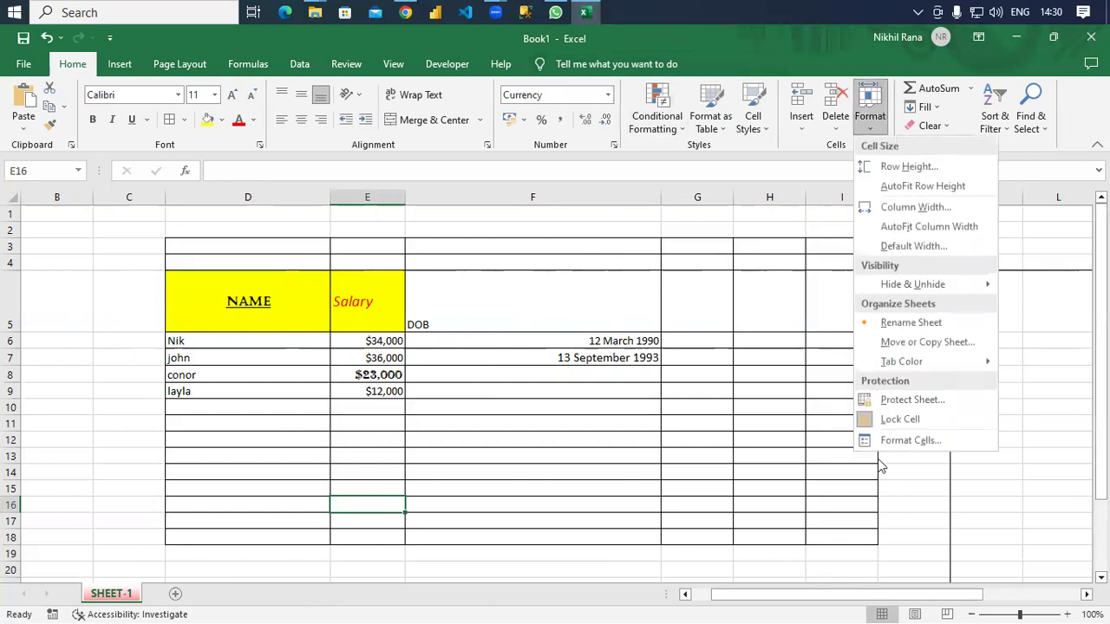
click(929, 404)
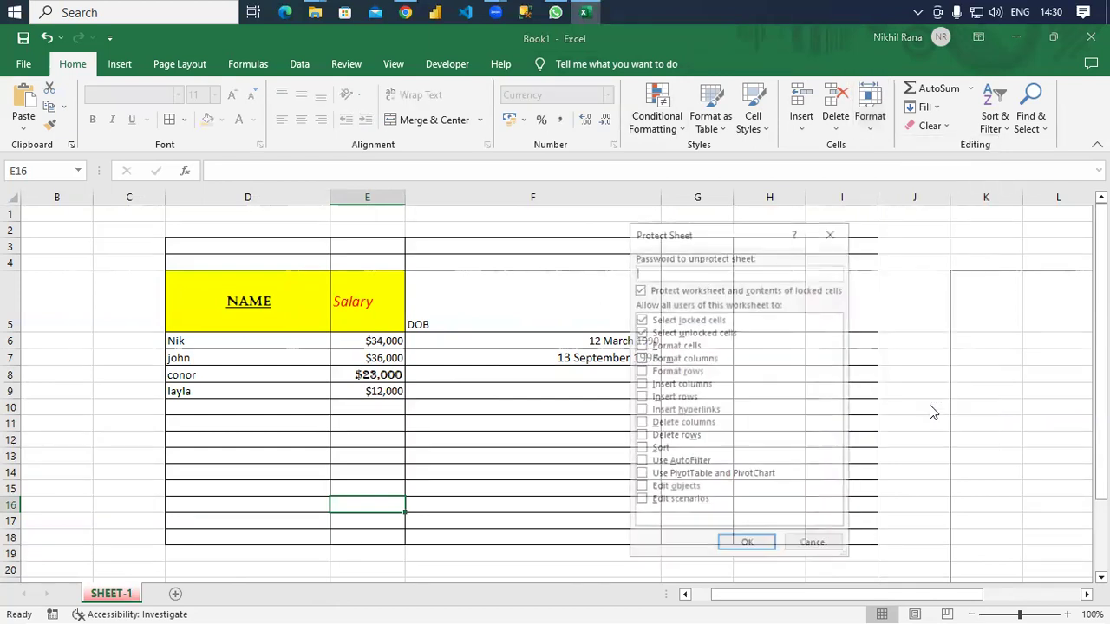
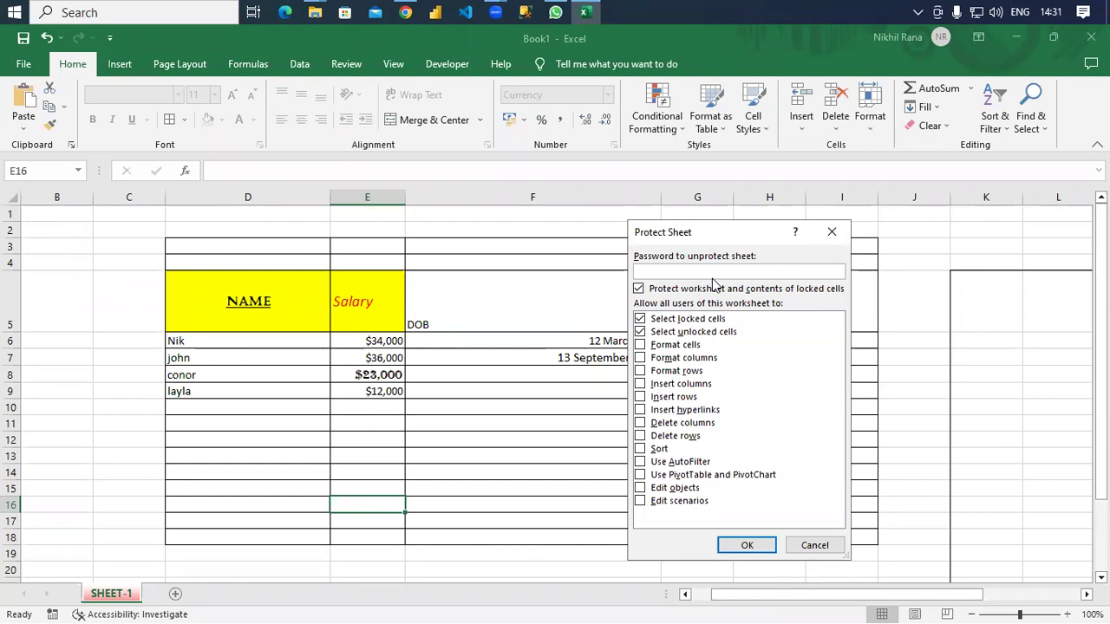
Enter and confirm the sheet password, locking SHEET-1 so only cell selection is allowed.
text(11)
click(744, 550)
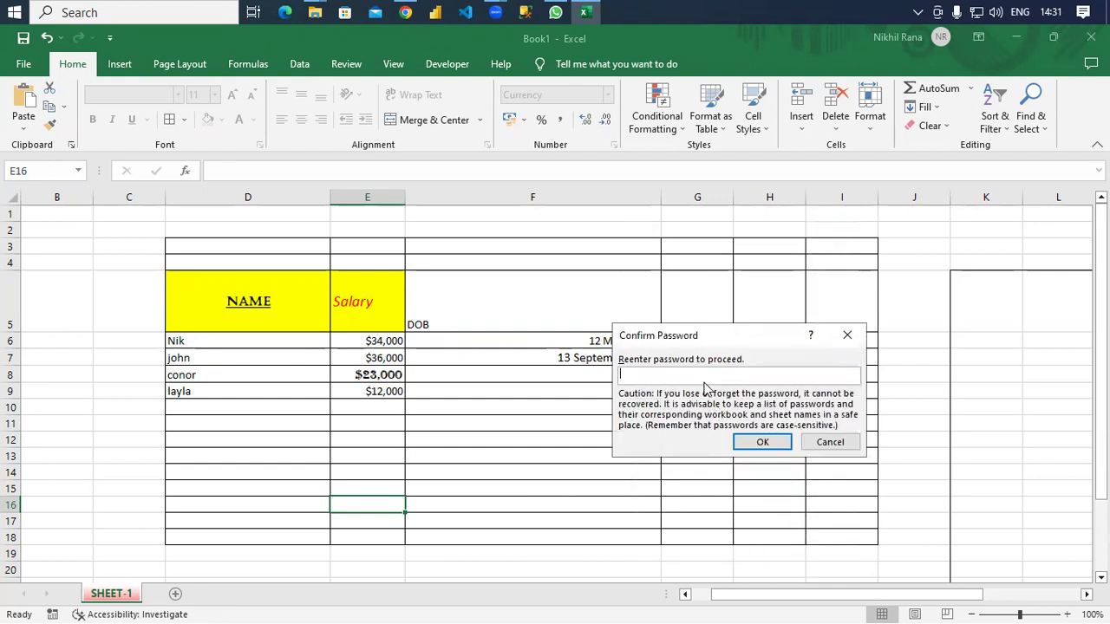
text(••••••••)
key(Return)
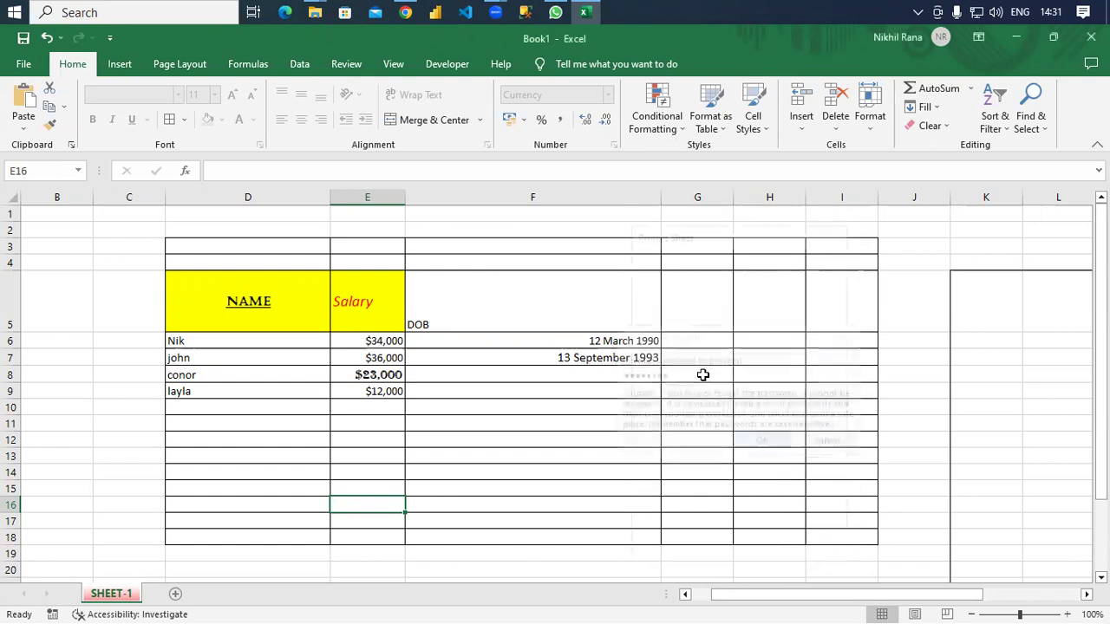
click(574, 375)
drag(332, 322, 540, 396)
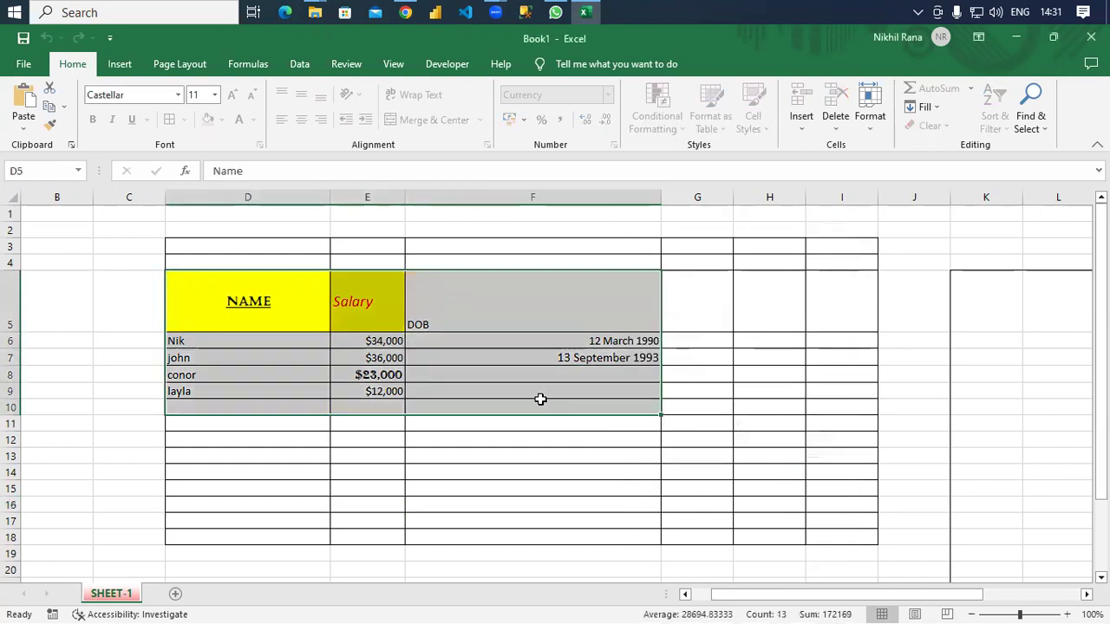
double_click(520, 346)
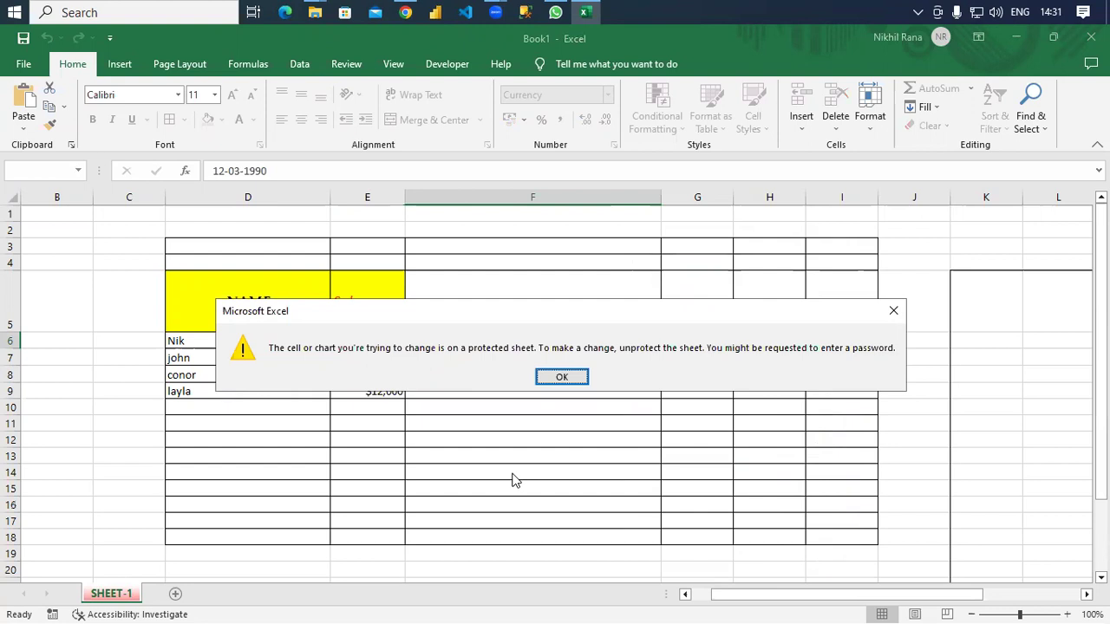
key(Return)
drag(205, 264, 621, 450)
click(307, 388)
double_click(308, 386)
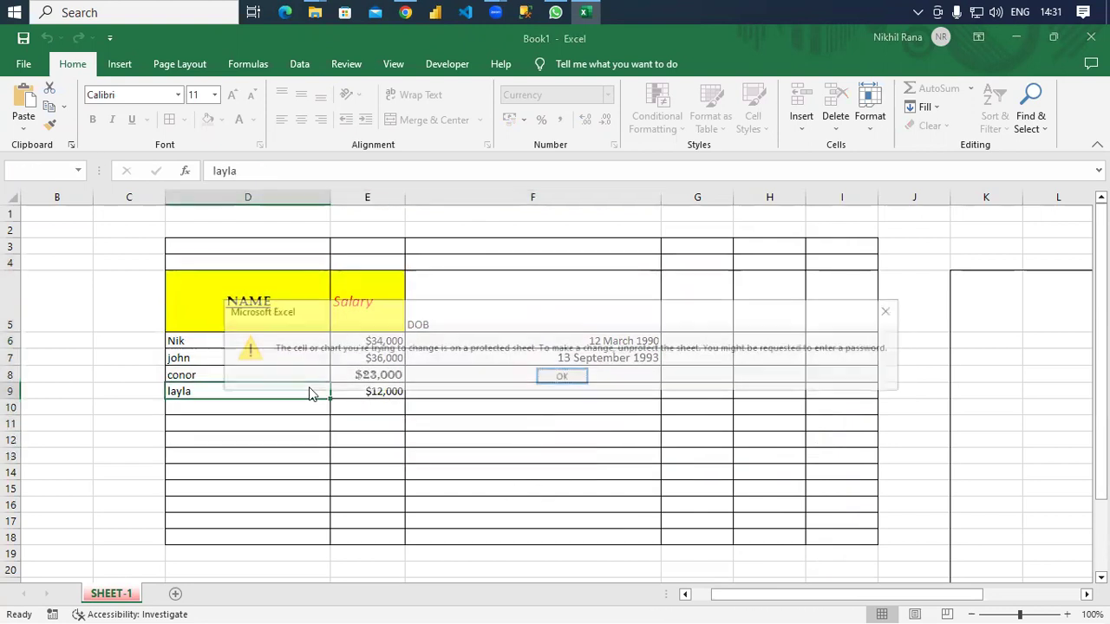
key(Return)
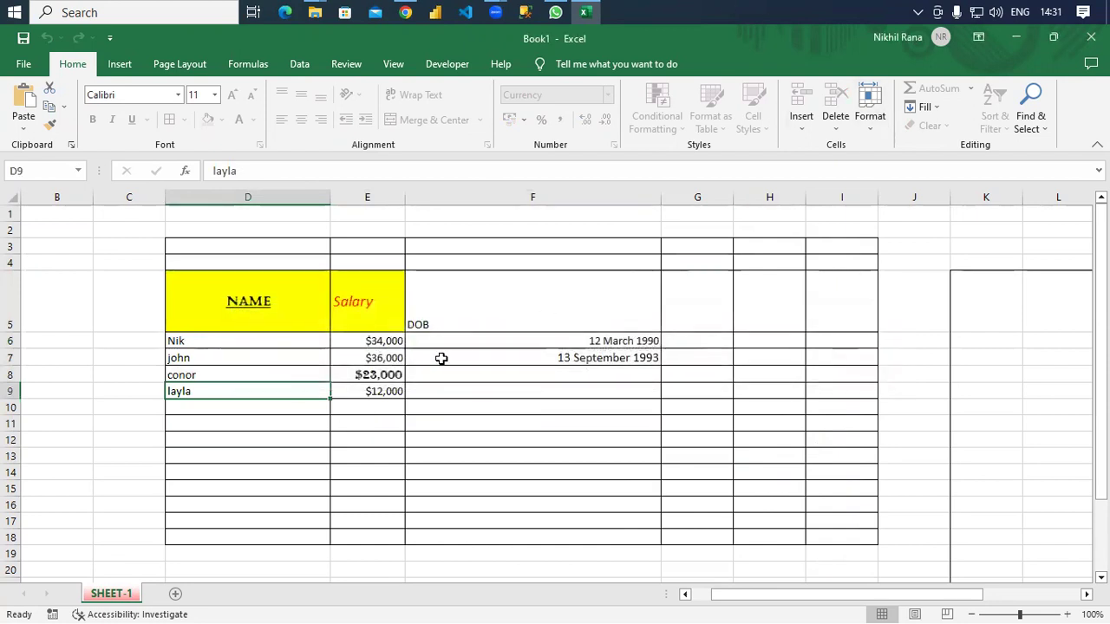
click(442, 358)
Unprotect SHEET-1 from the Format menu by entering the sheet password.
click(872, 137)
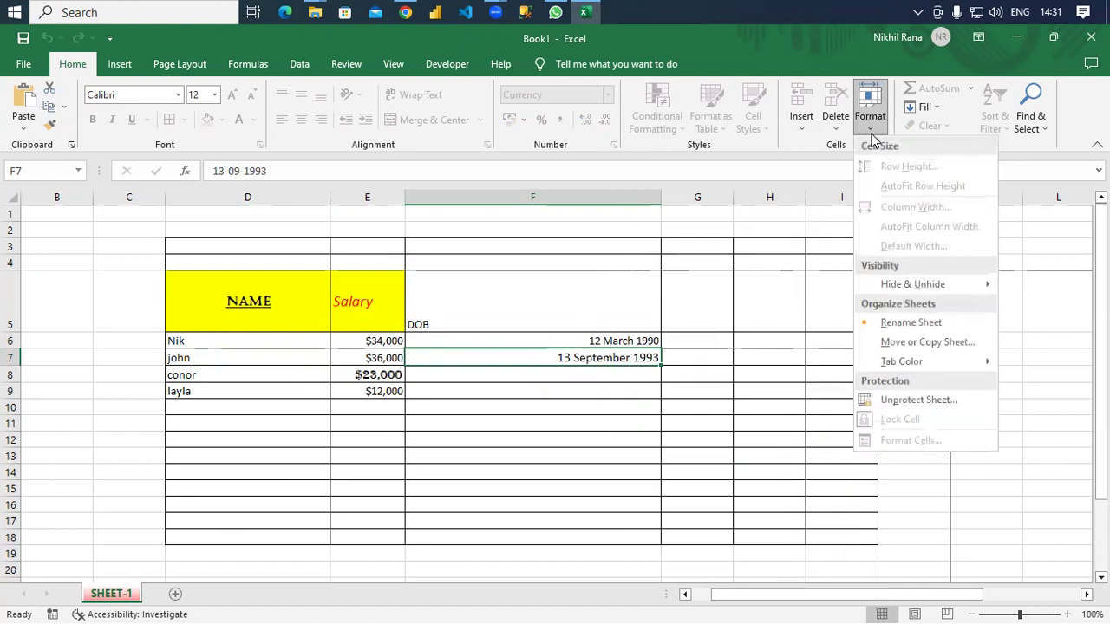
click(902, 399)
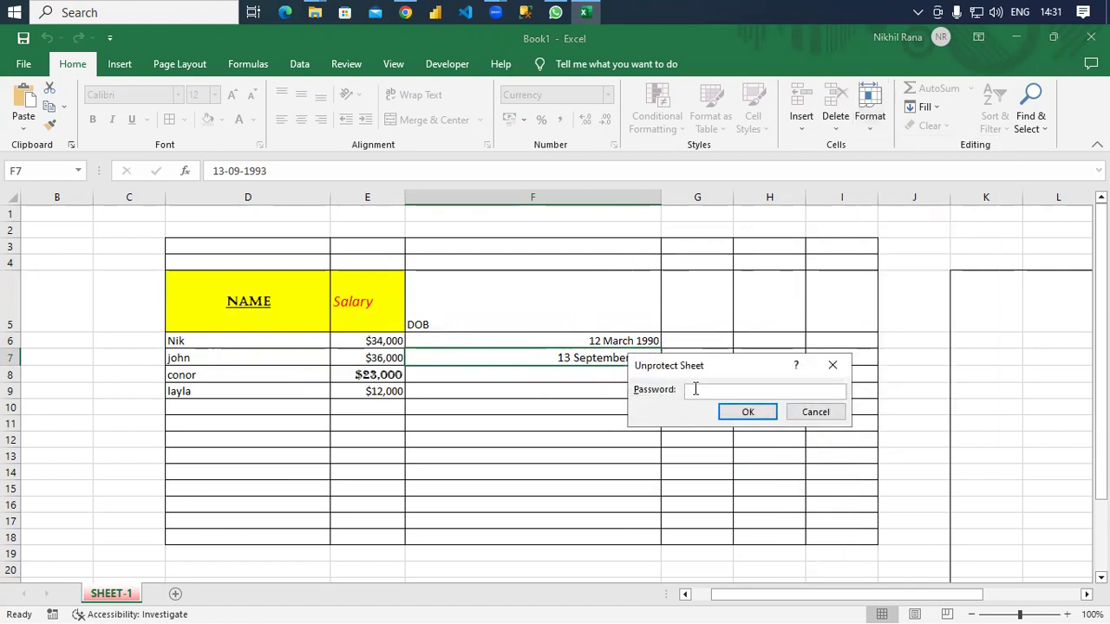
text(12345678)
key(Return)
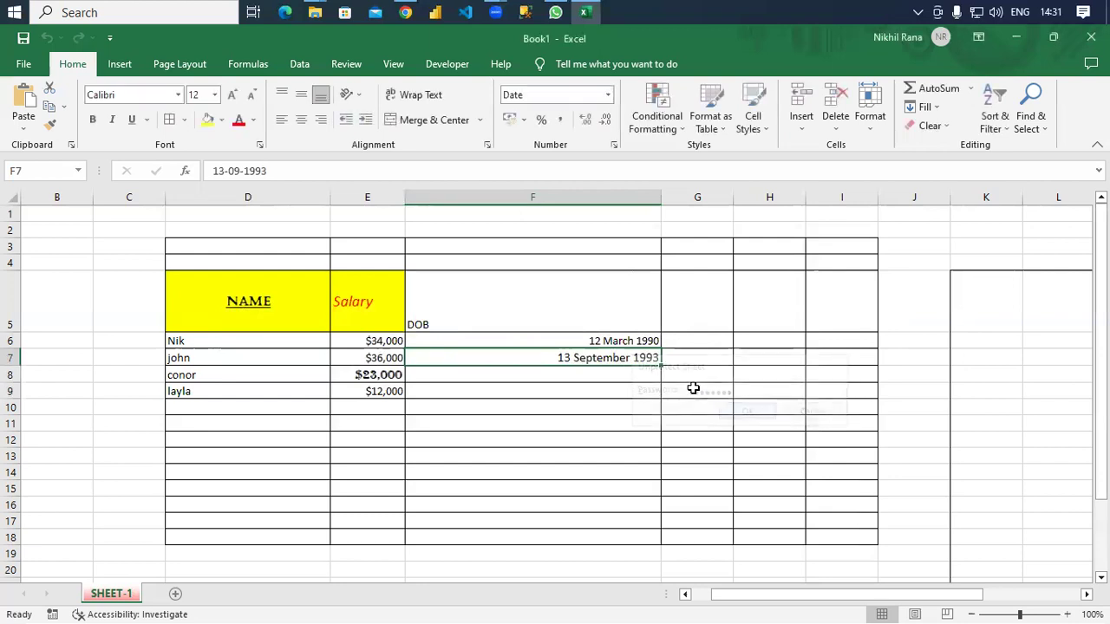
Test-edit salary cell E9 with junk text, then undo so it shows $12,000 again.
click(395, 392)
text(srtghdf)
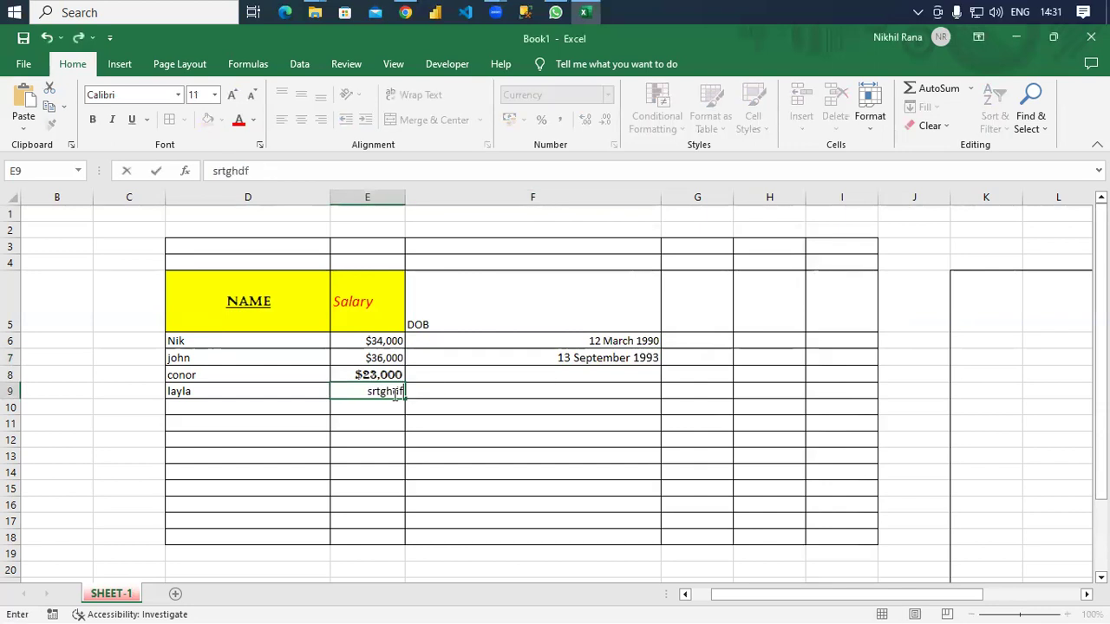
key(ctrl+z)
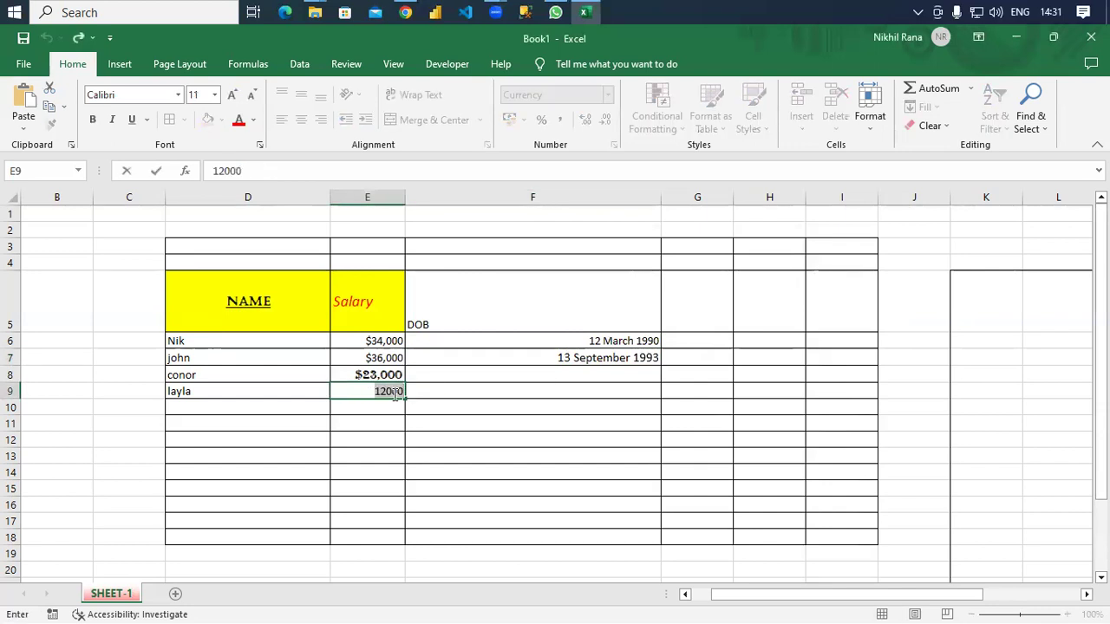
key(ctrl+y)
key(ctrl+z)
click(506, 443)
click(870, 129)
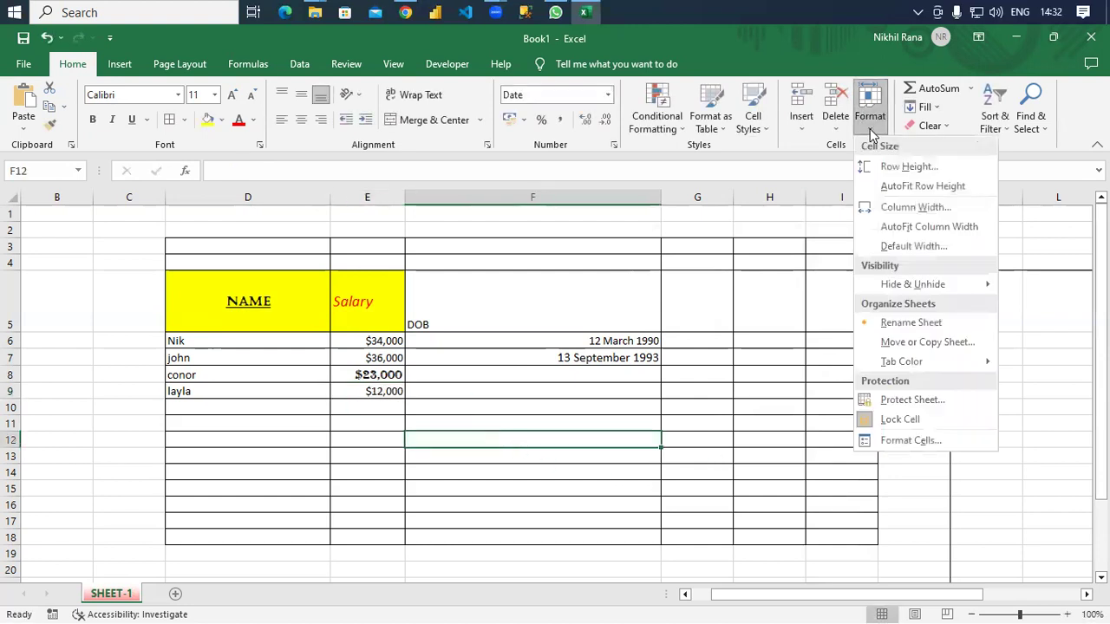
Toggle the Lock Cell setting on F12, then on salary cell E9.
click(919, 414)
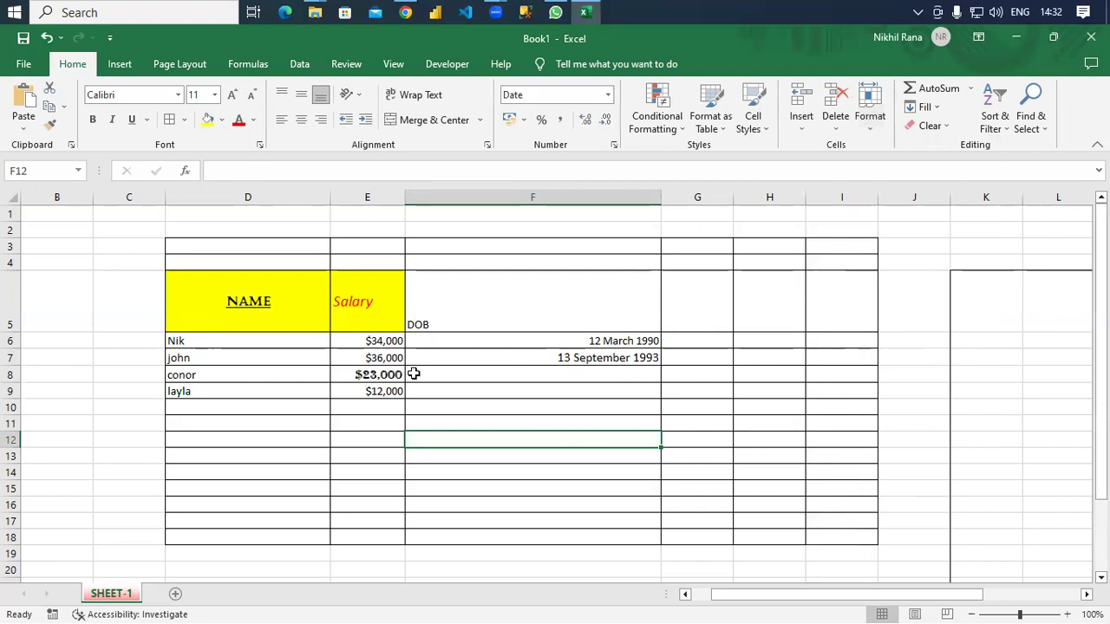
click(381, 392)
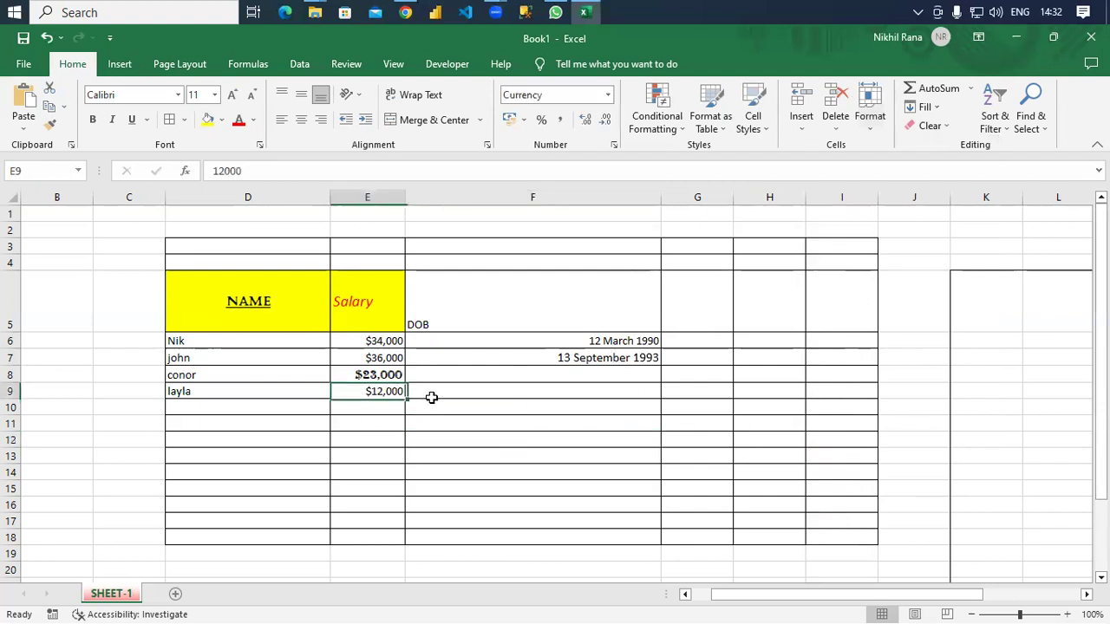
click(869, 121)
click(916, 418)
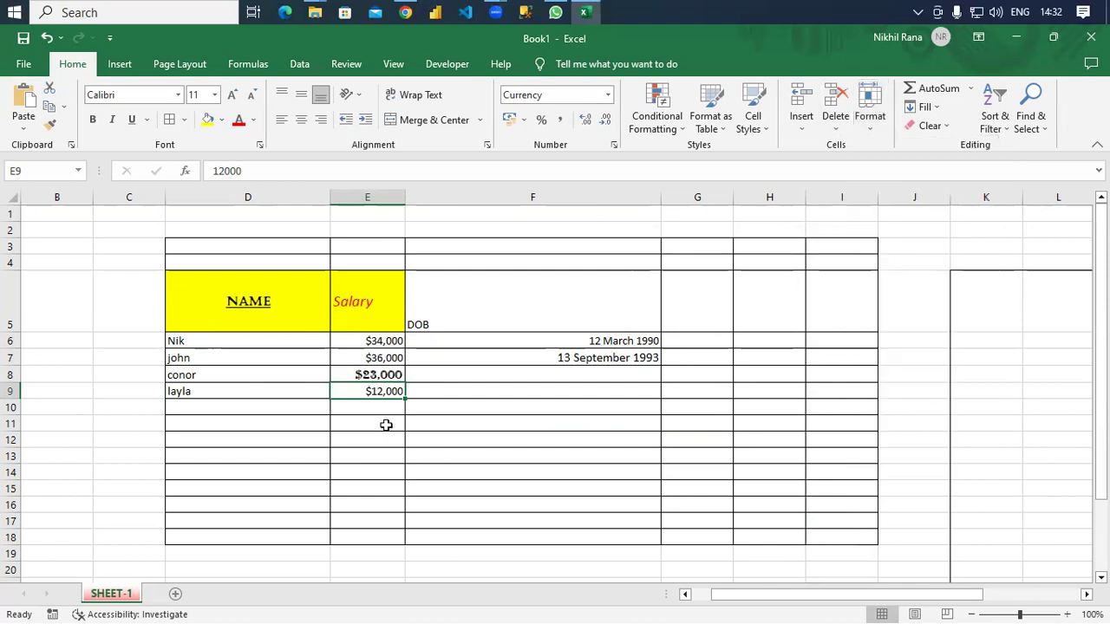
Type test text into E9 and undo it, keeping the $12,000 value.
text(euetyty)
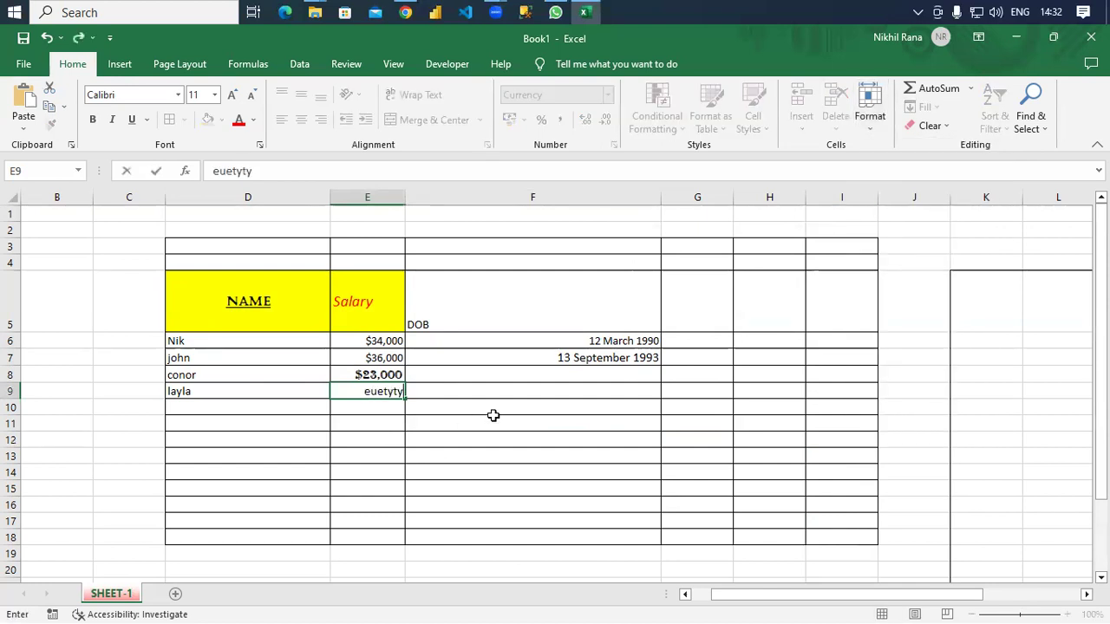
click(493, 419)
key(ctrl+z)
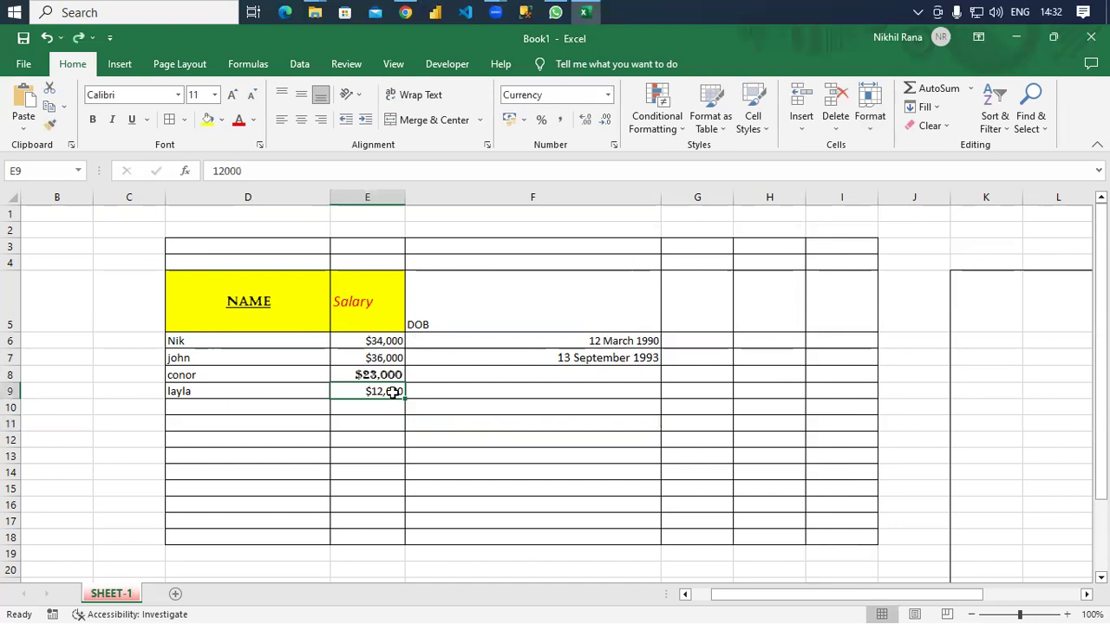
click(869, 111)
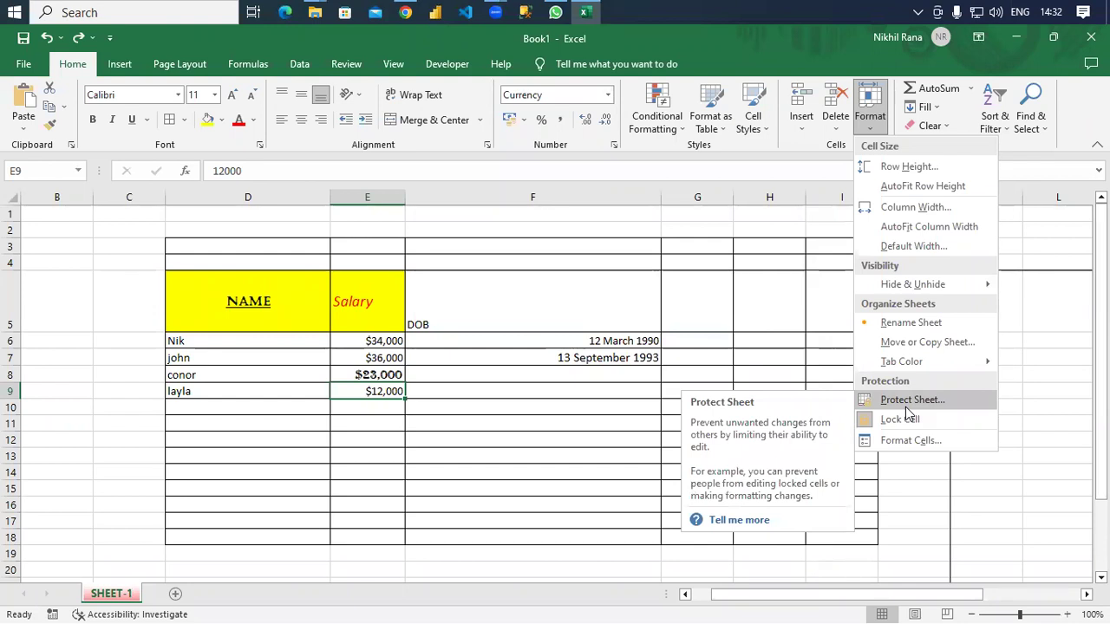
Open Format Cells for E9 and reposition the dialog to keep the table visible.
click(908, 441)
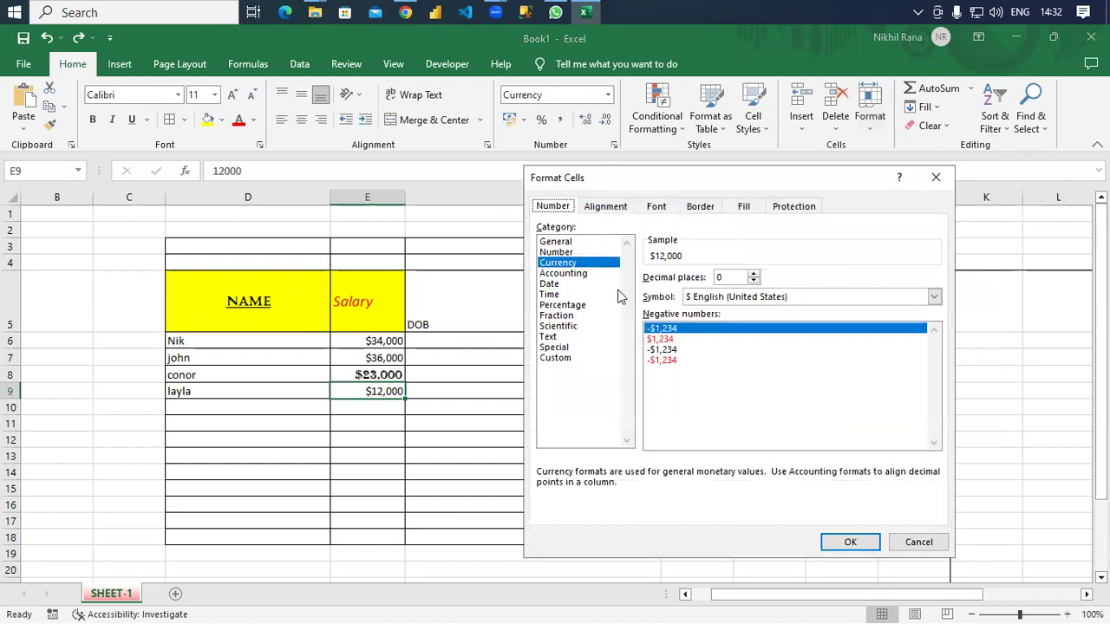
drag(646, 180, 251, 140)
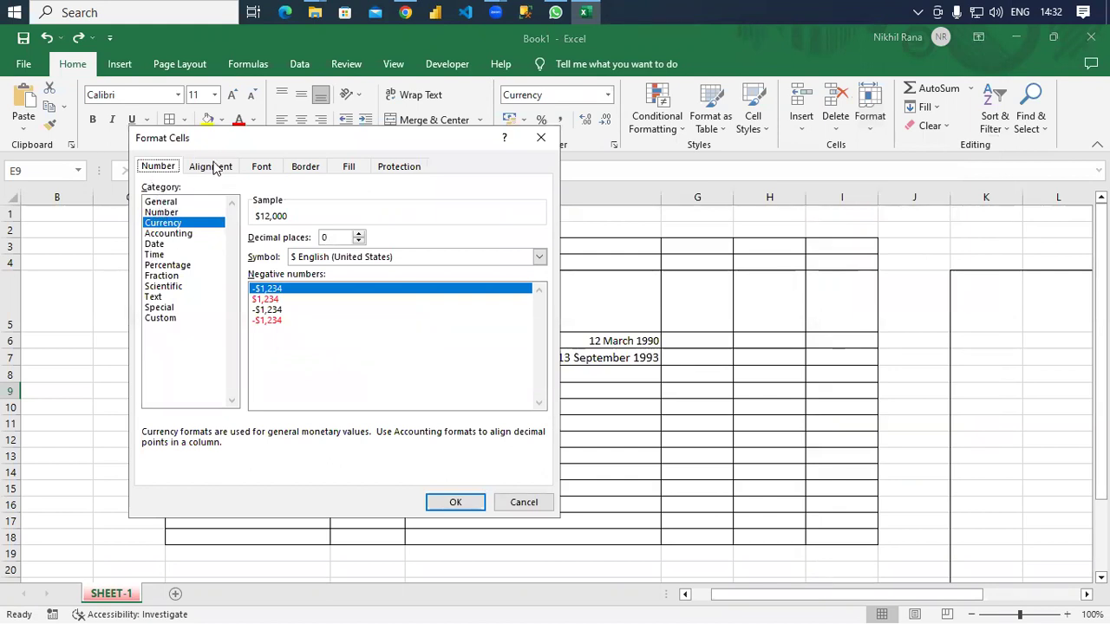
drag(231, 149, 552, 132)
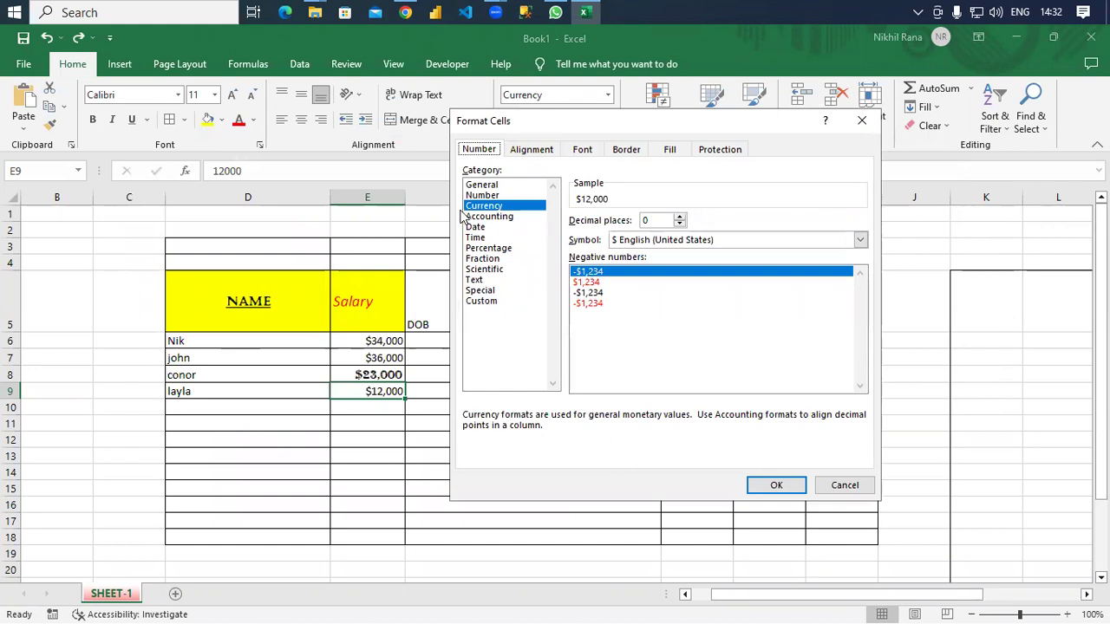
Preview the Time, Percentage, Scientific, Text and Special number formats, then view Alignment settings.
click(477, 237)
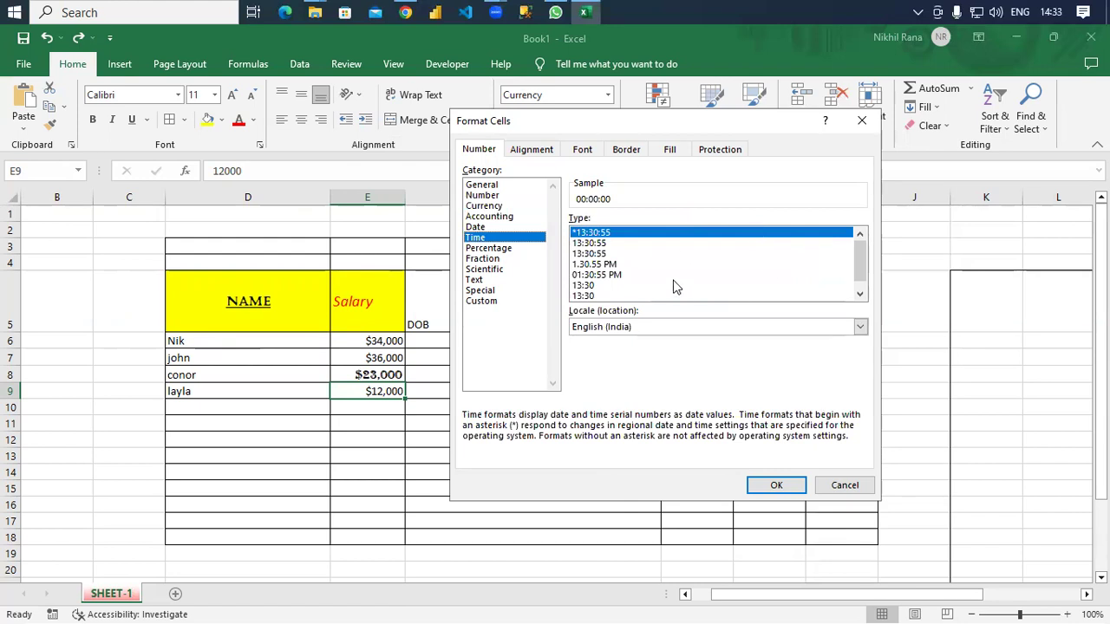
click(510, 251)
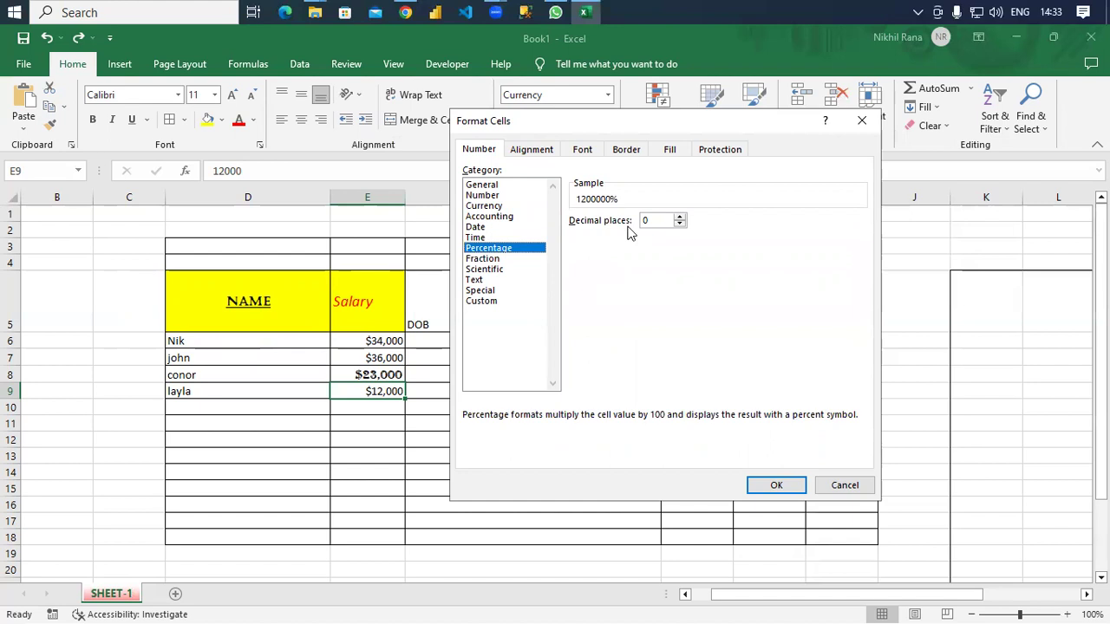
click(530, 271)
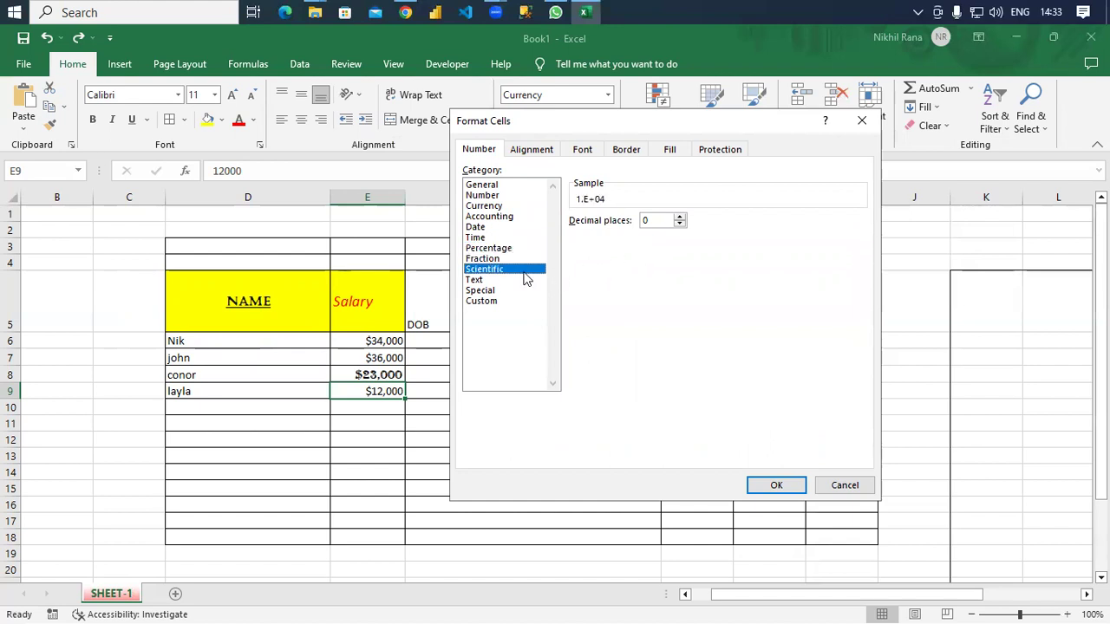
click(477, 280)
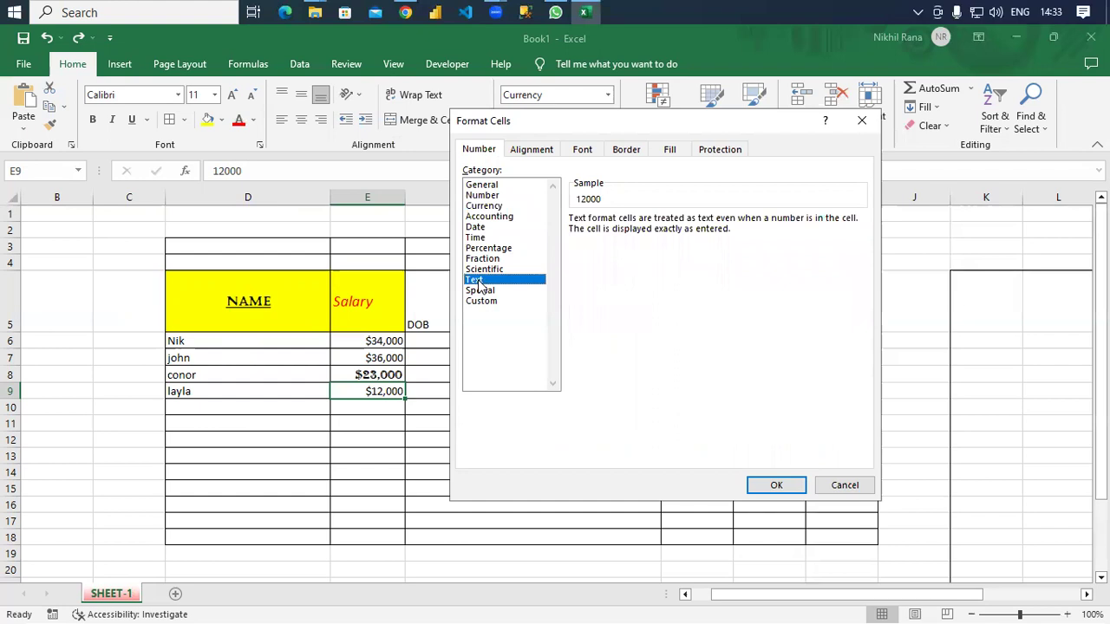
click(500, 295)
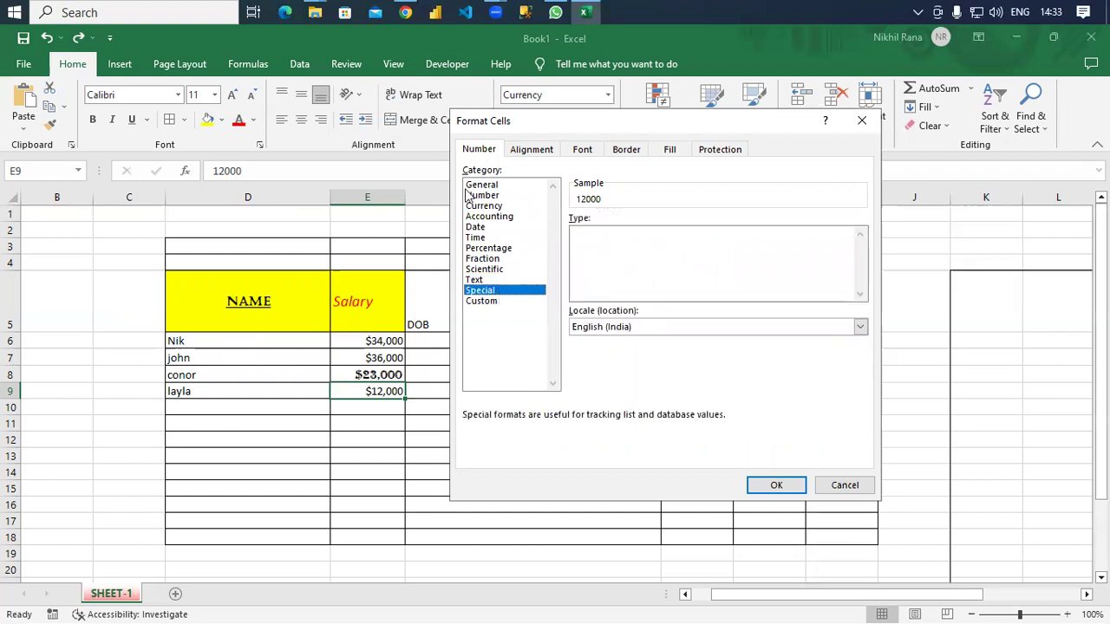
click(531, 151)
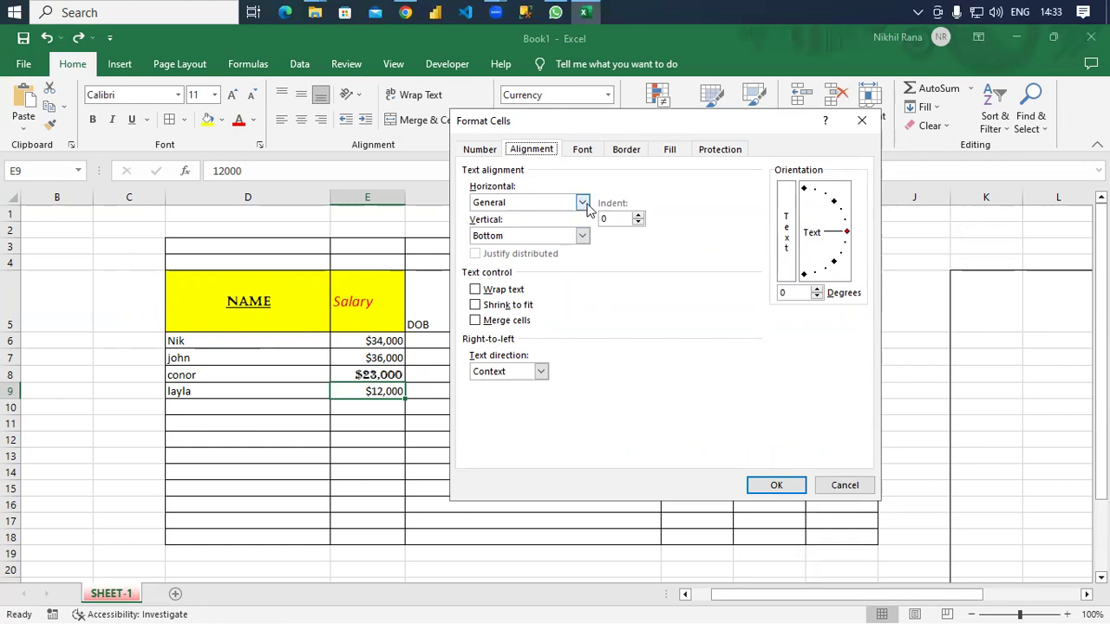
Apply wrap text, merge cells and strikethrough to E9, keeping underline None and black font.
click(476, 290)
click(475, 321)
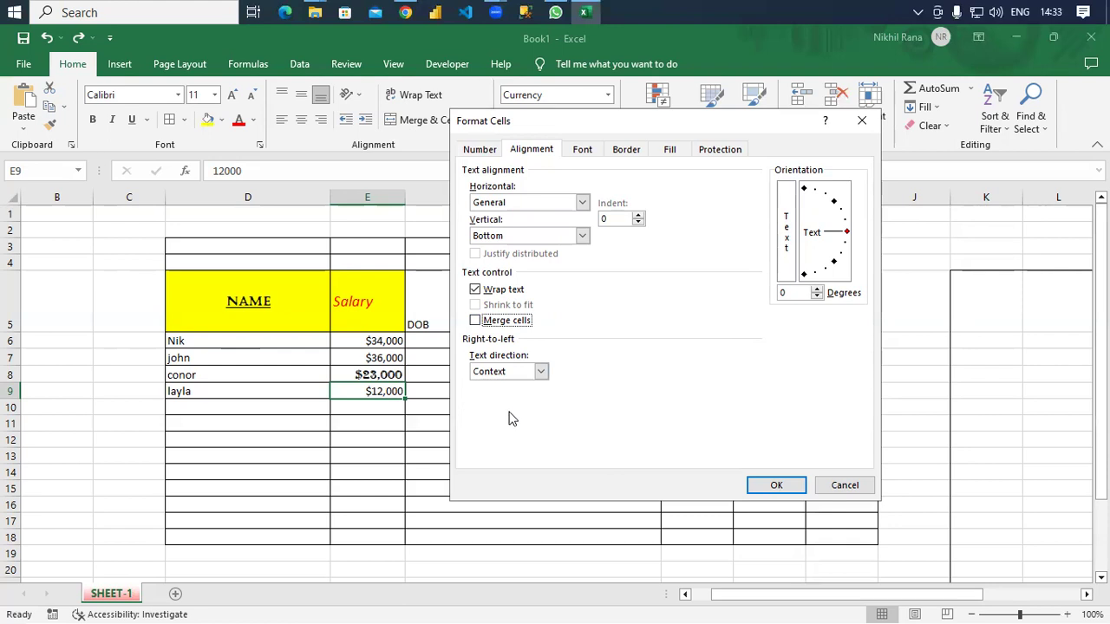
click(581, 151)
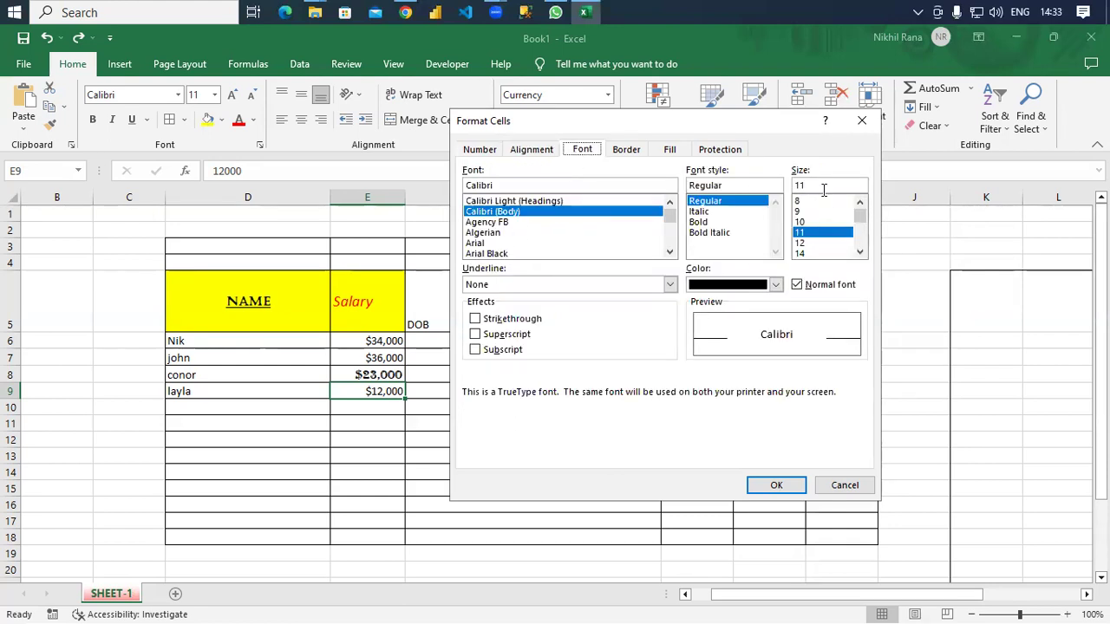
click(500, 286)
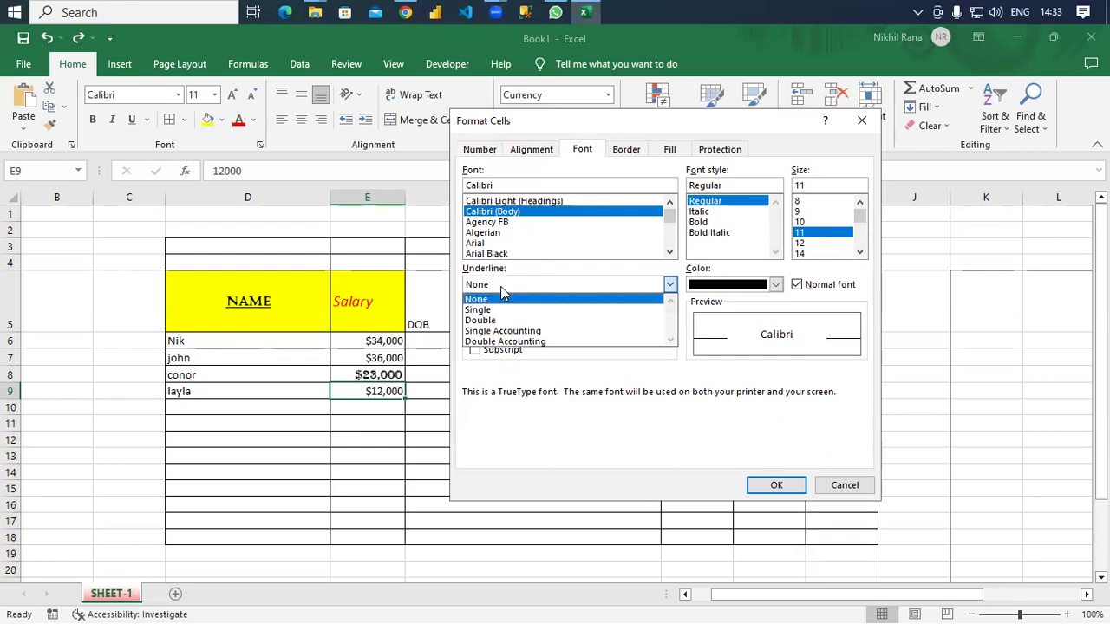
click(500, 287)
click(776, 287)
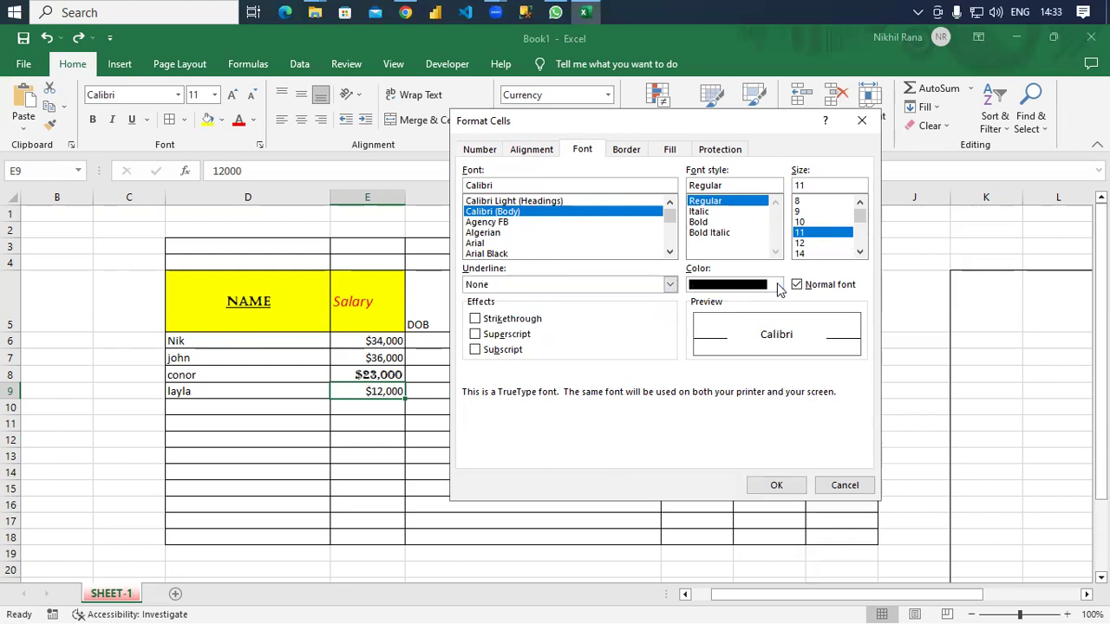
click(775, 287)
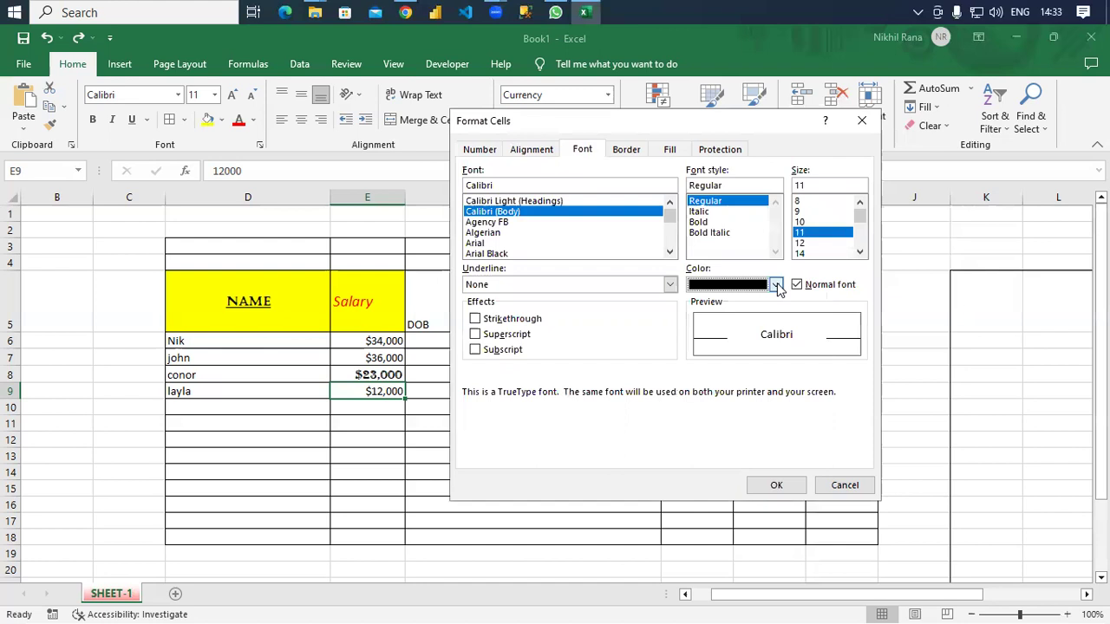
click(475, 319)
click(776, 486)
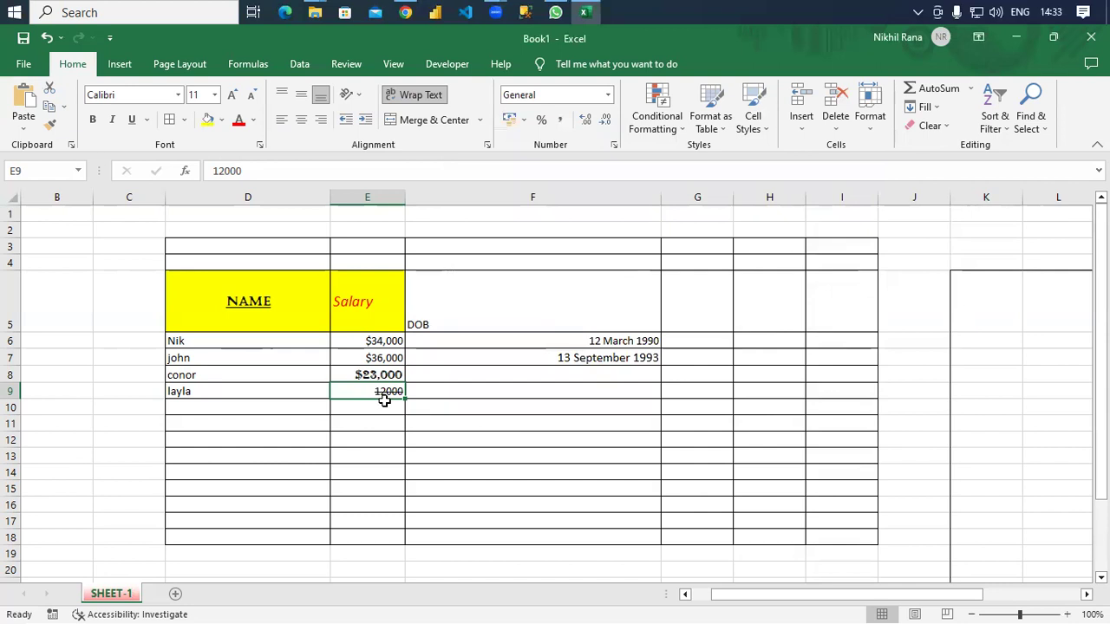
Undo that formatting, then review Format Cells' Border, Fill and Protection tabs and cancel.
key(ctrl+z)
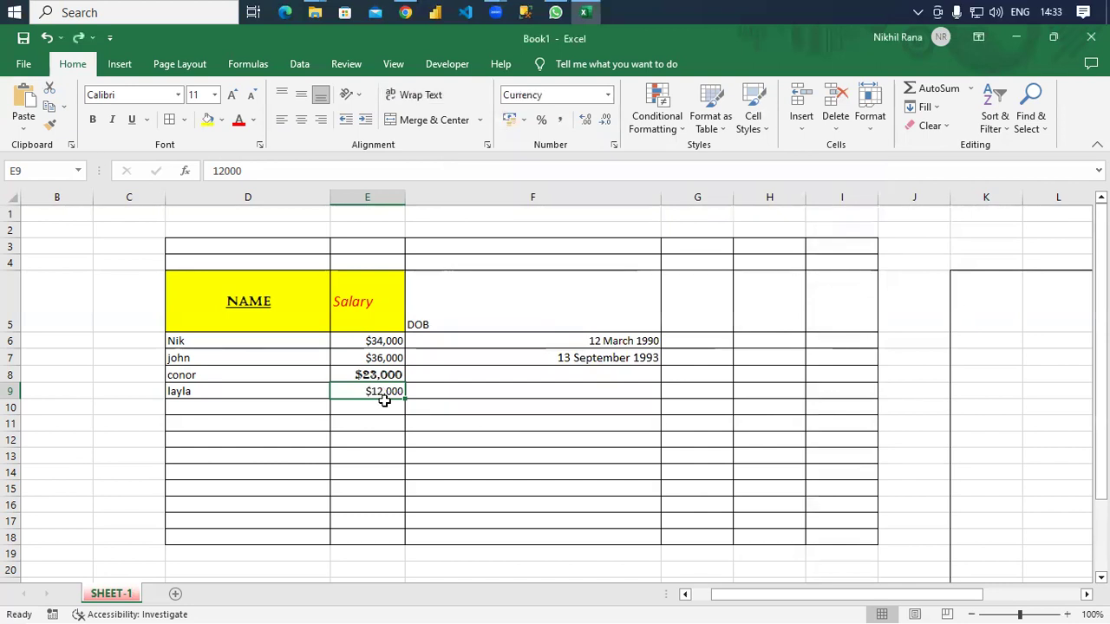
click(872, 130)
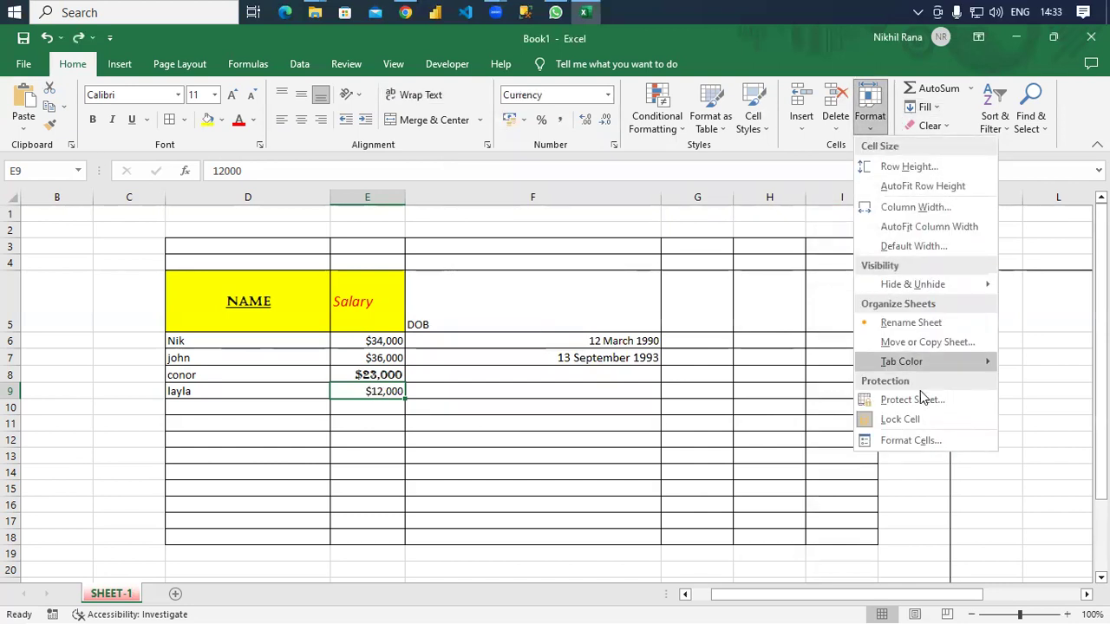
click(912, 440)
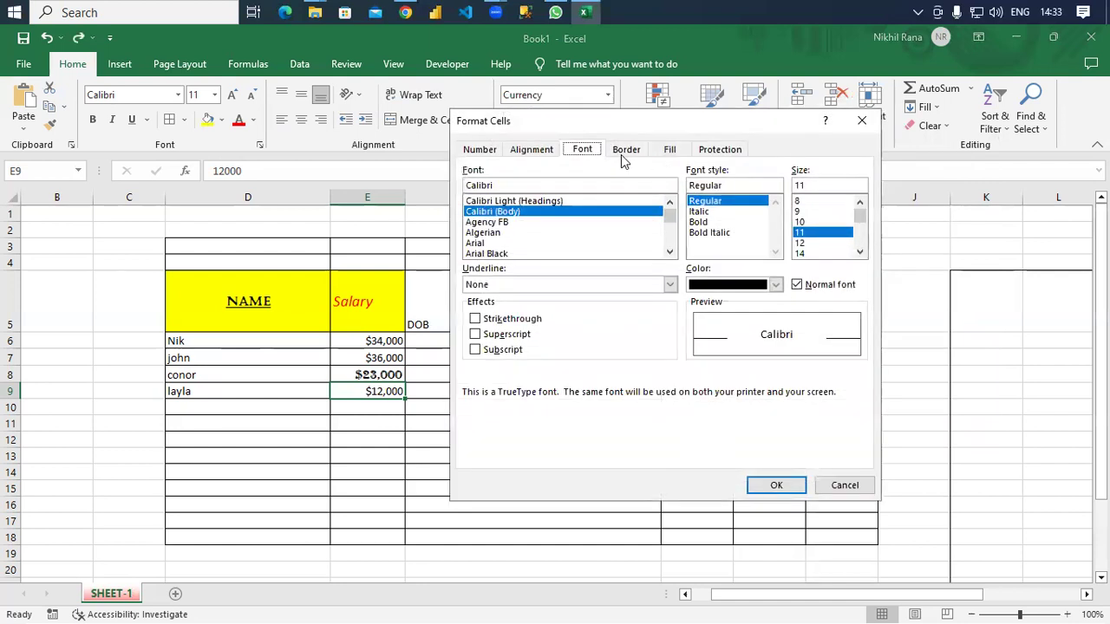
click(624, 151)
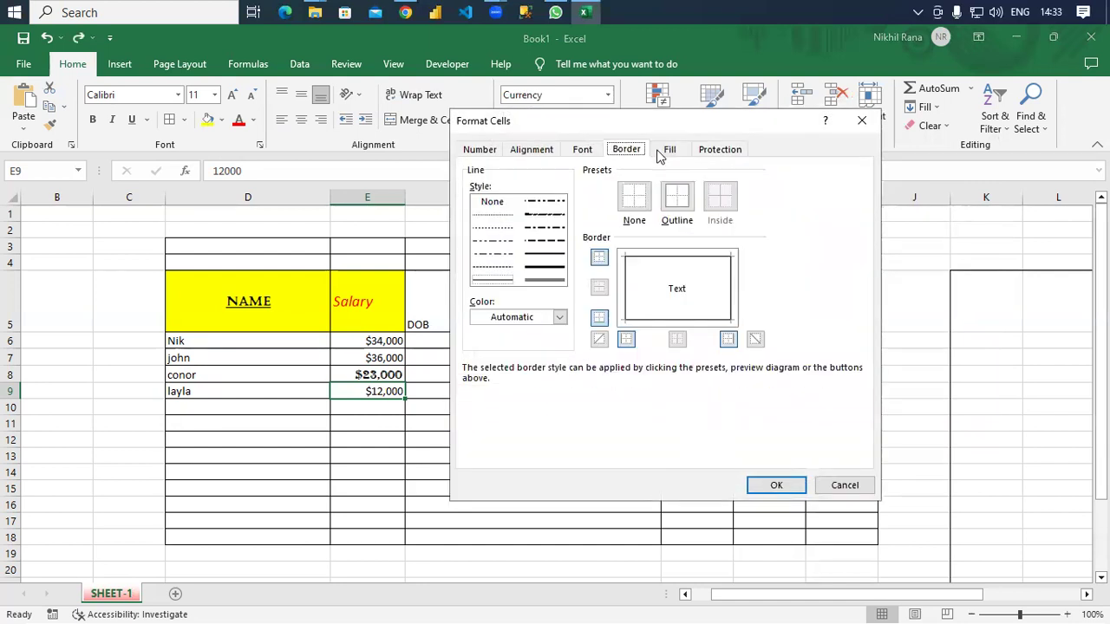
click(669, 151)
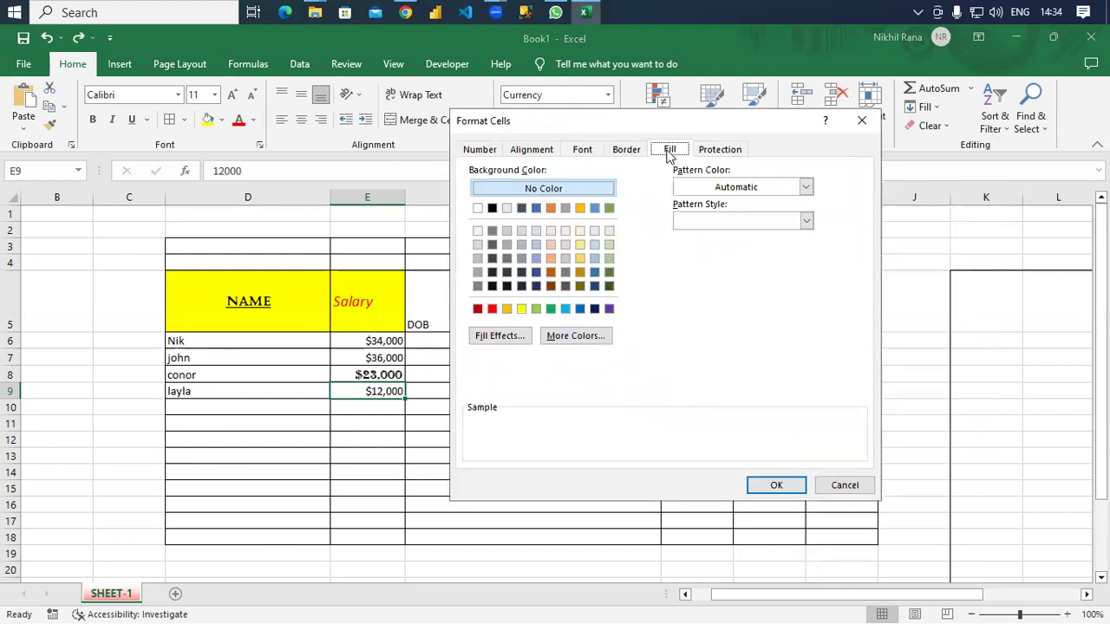
click(731, 152)
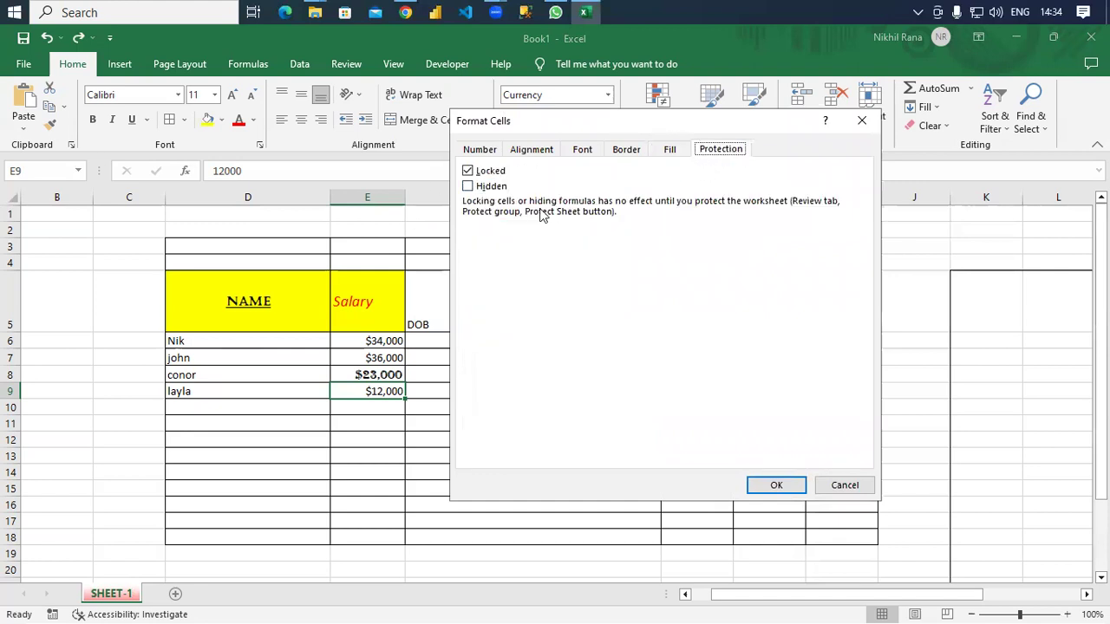
key(Escape)
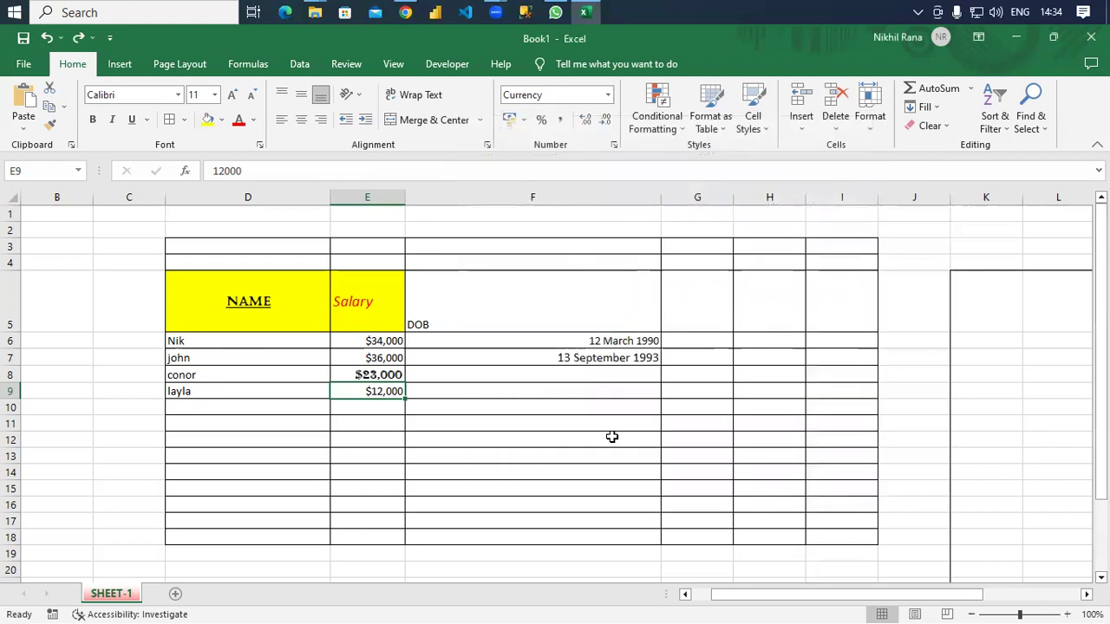
click(602, 410)
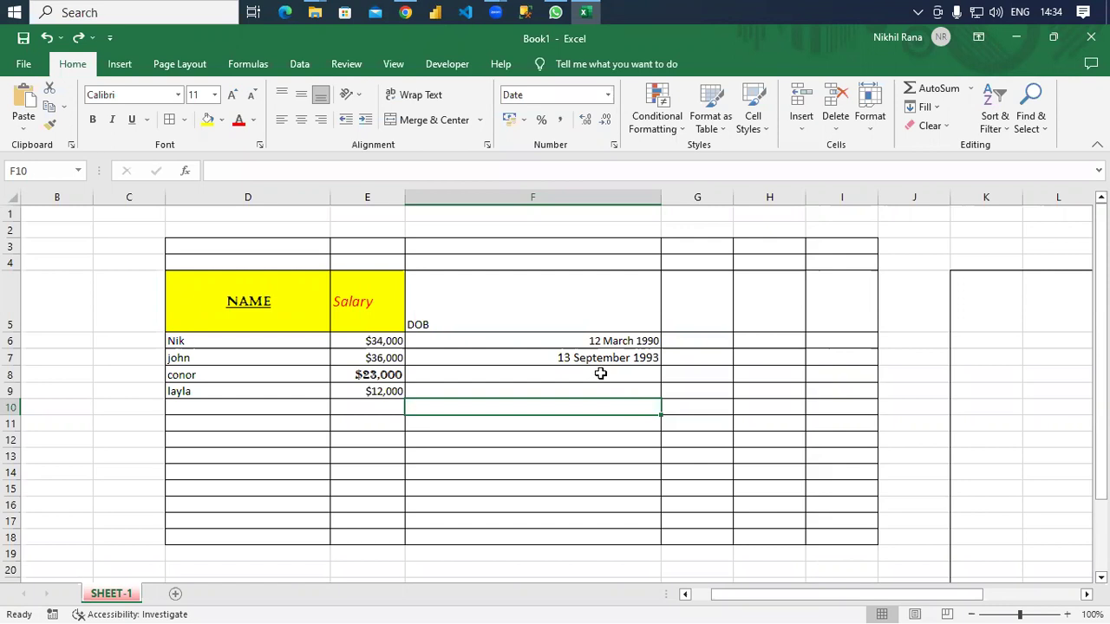
click(572, 361)
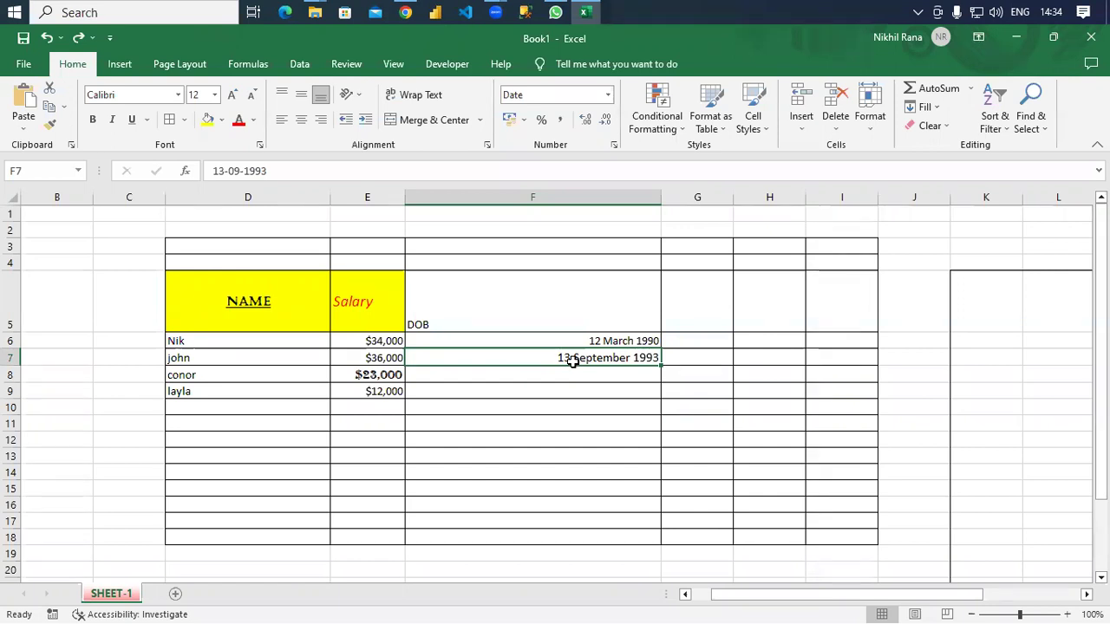
key(Delete)
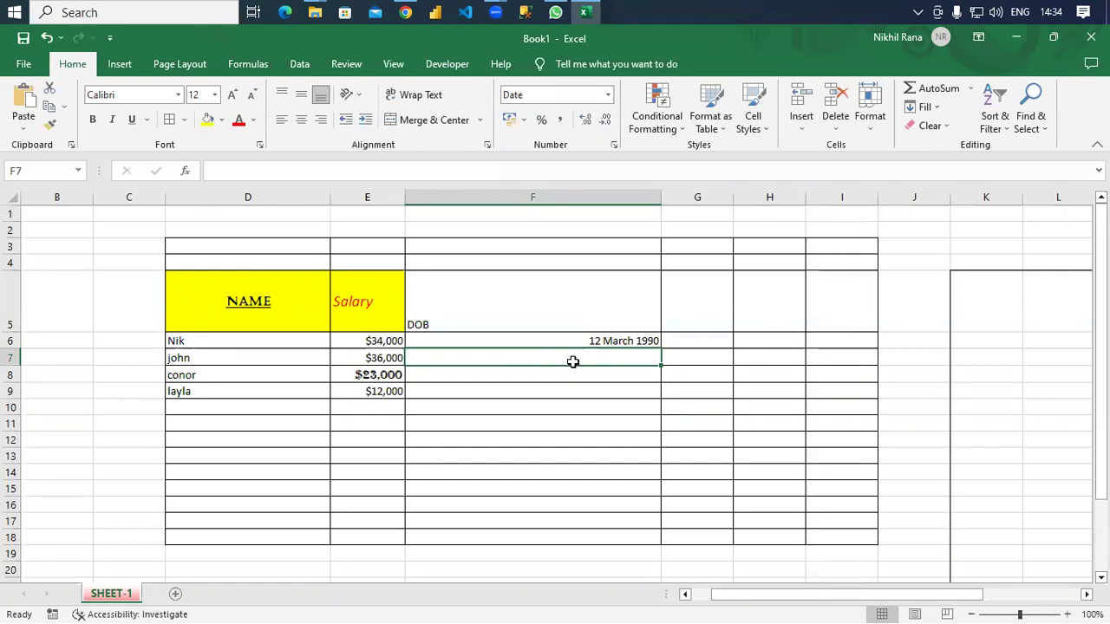
key(ctrl+z)
key(BackSpace)
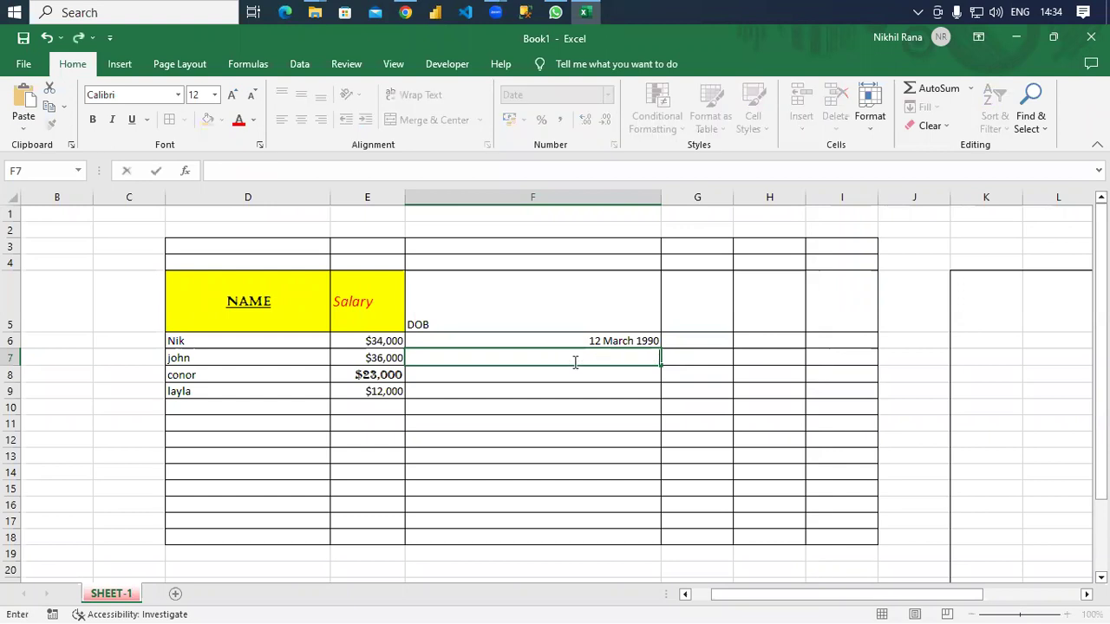
key(ctrl+z)
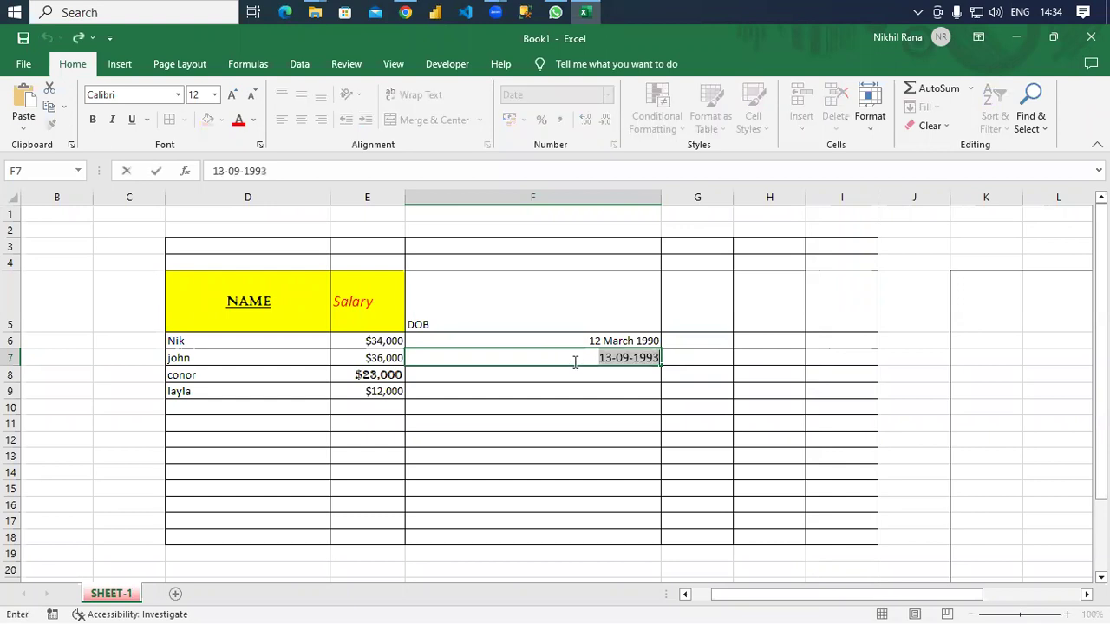
click(615, 408)
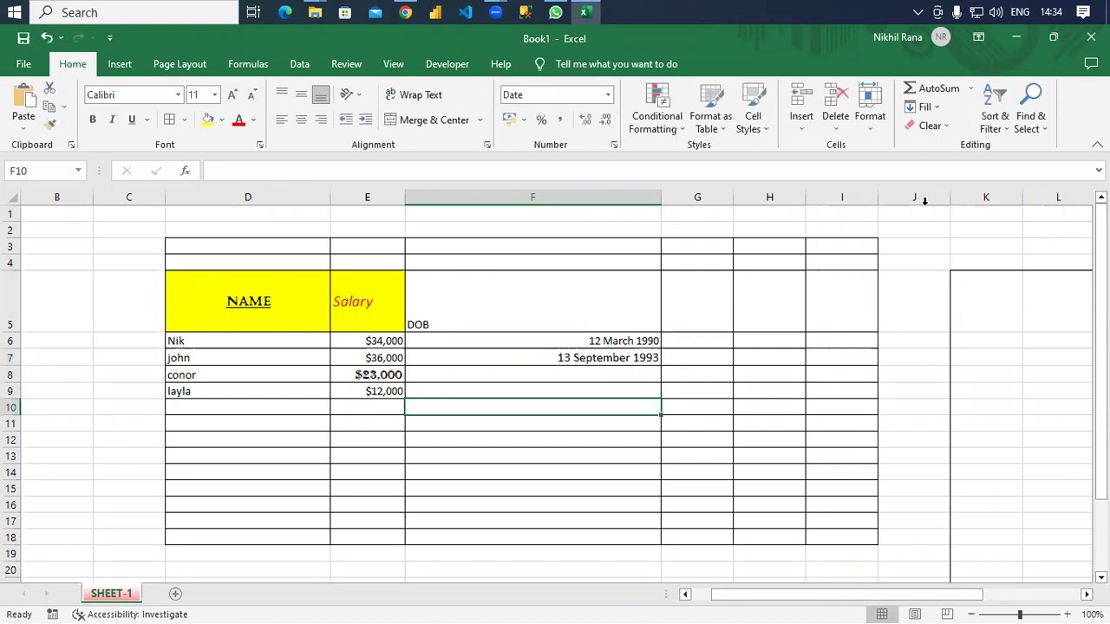
Glance through Sort & Filter, Find & Select and Conditional Formatting, then show the Insert and Page Layout tabs.
click(1002, 137)
click(1002, 139)
click(1032, 126)
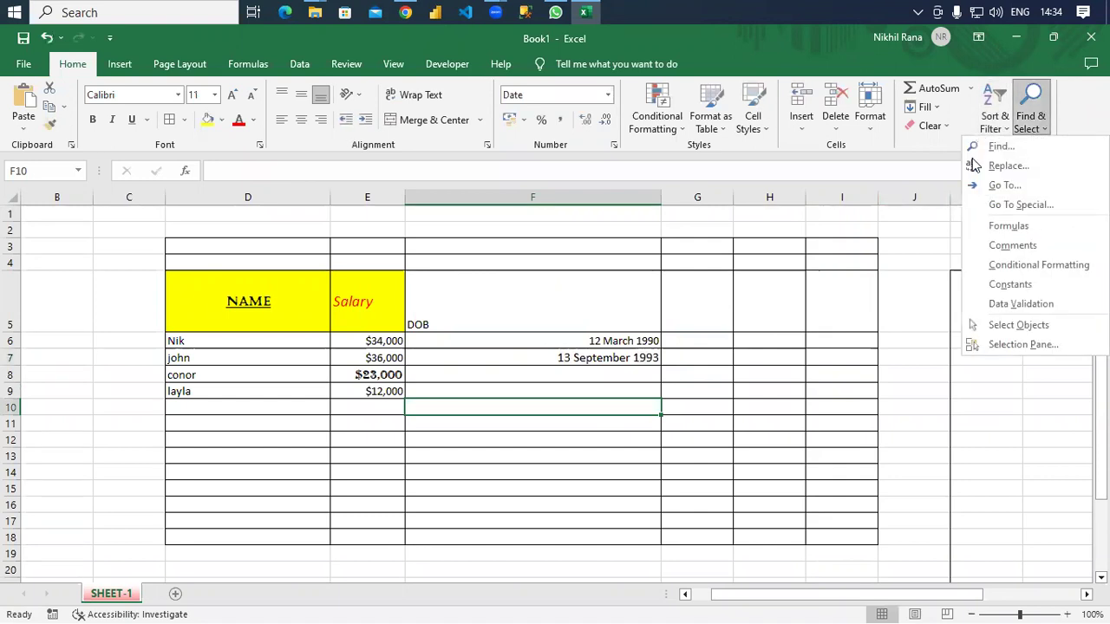
click(923, 235)
click(684, 132)
click(683, 133)
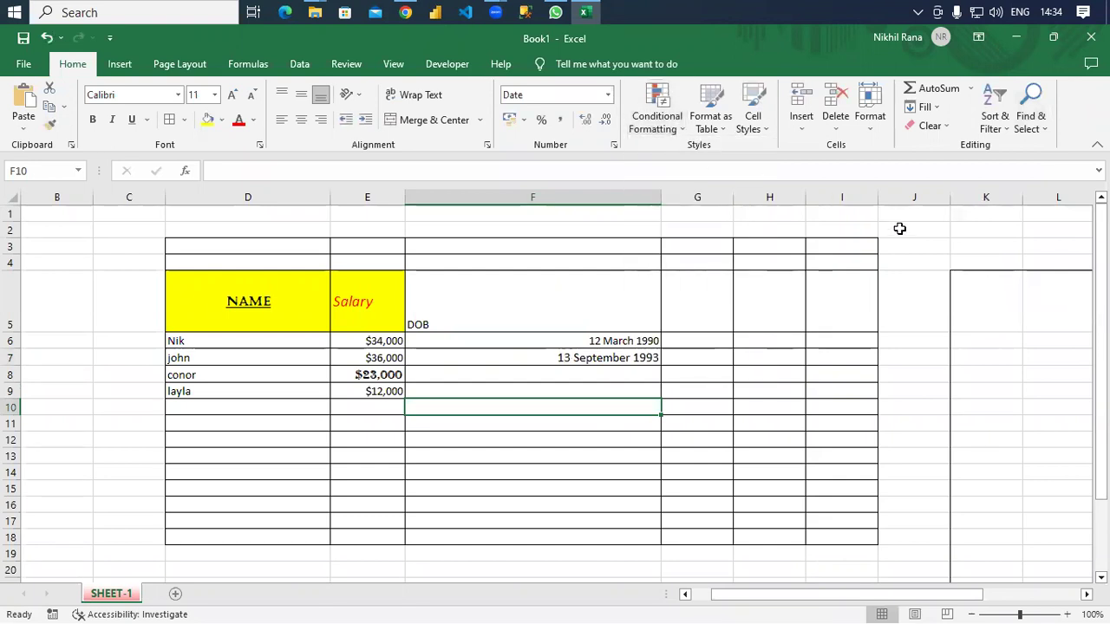
click(117, 66)
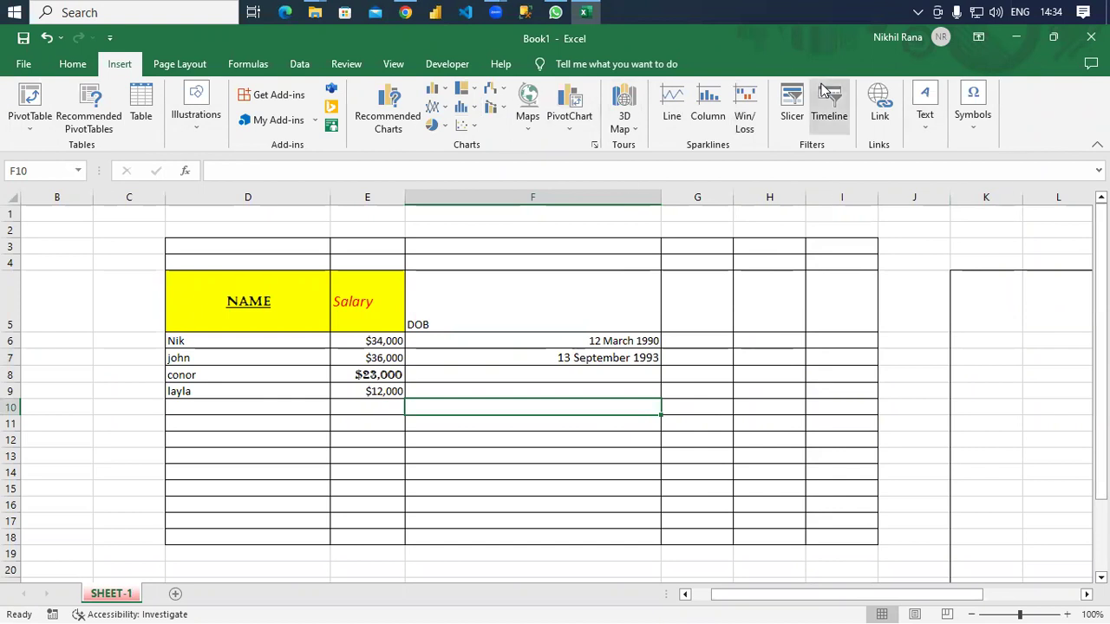
click(179, 64)
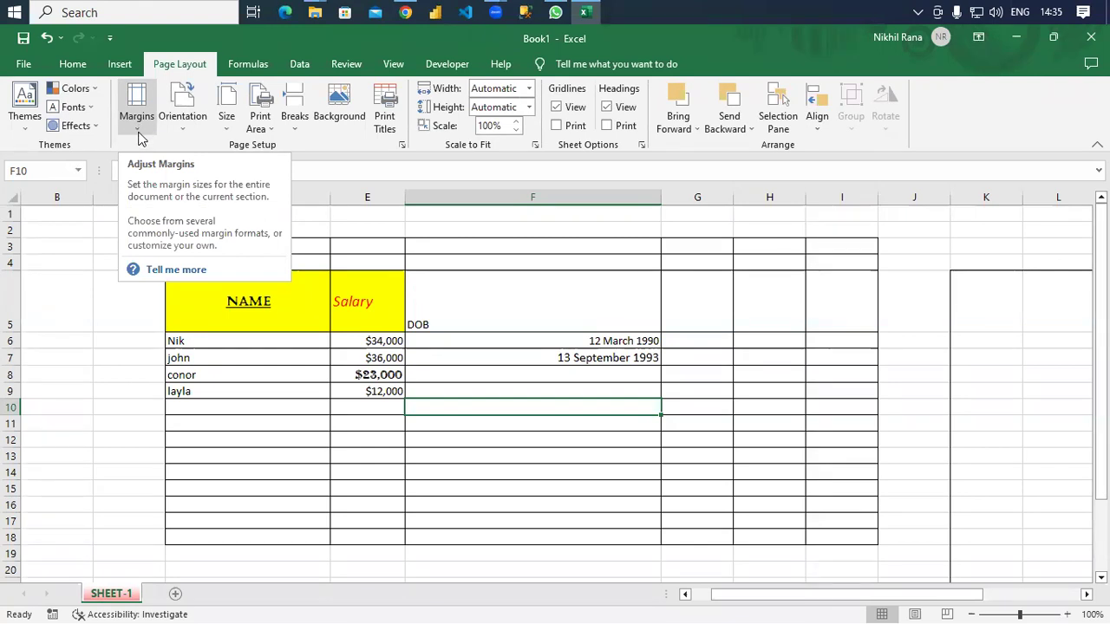
Open the Margins gallery, close it, and reopen it to show Normal, Wide and Narrow presets.
click(137, 130)
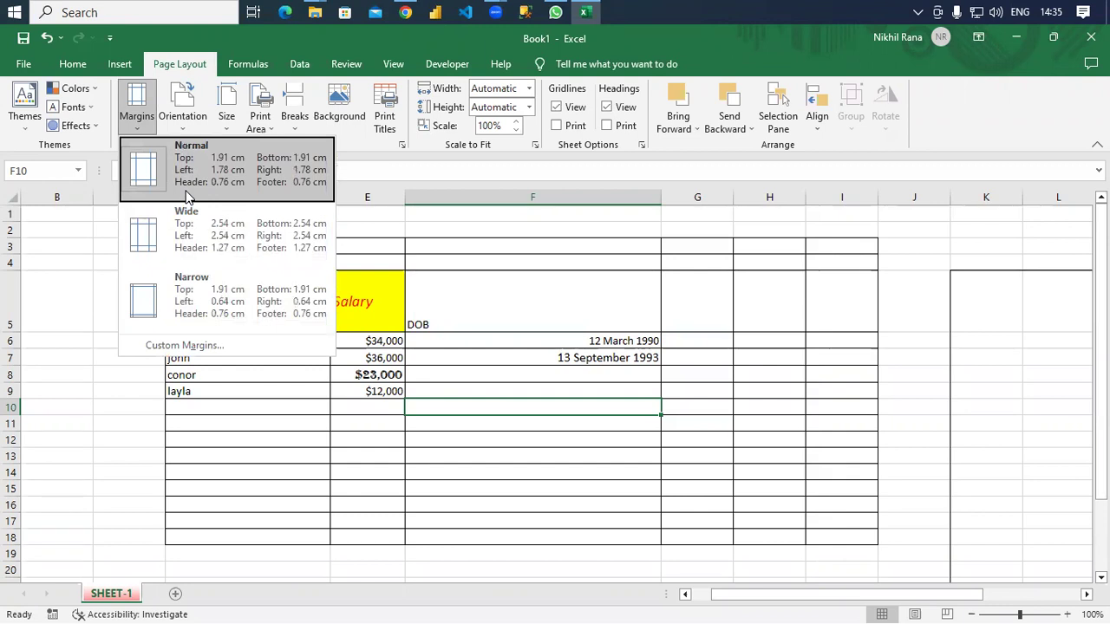
click(185, 196)
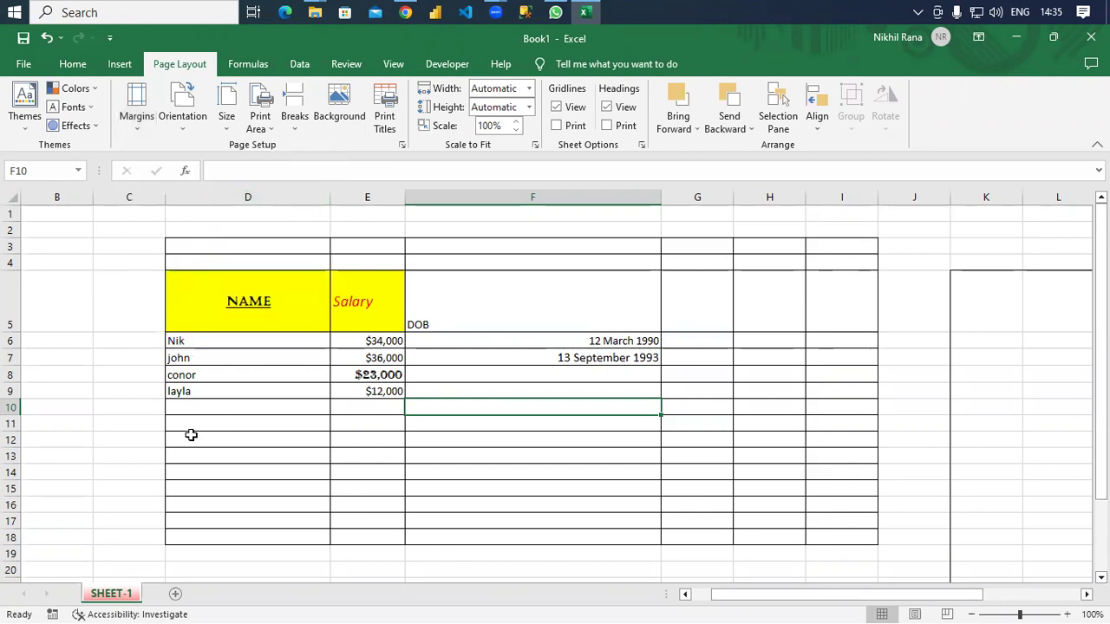
click(137, 121)
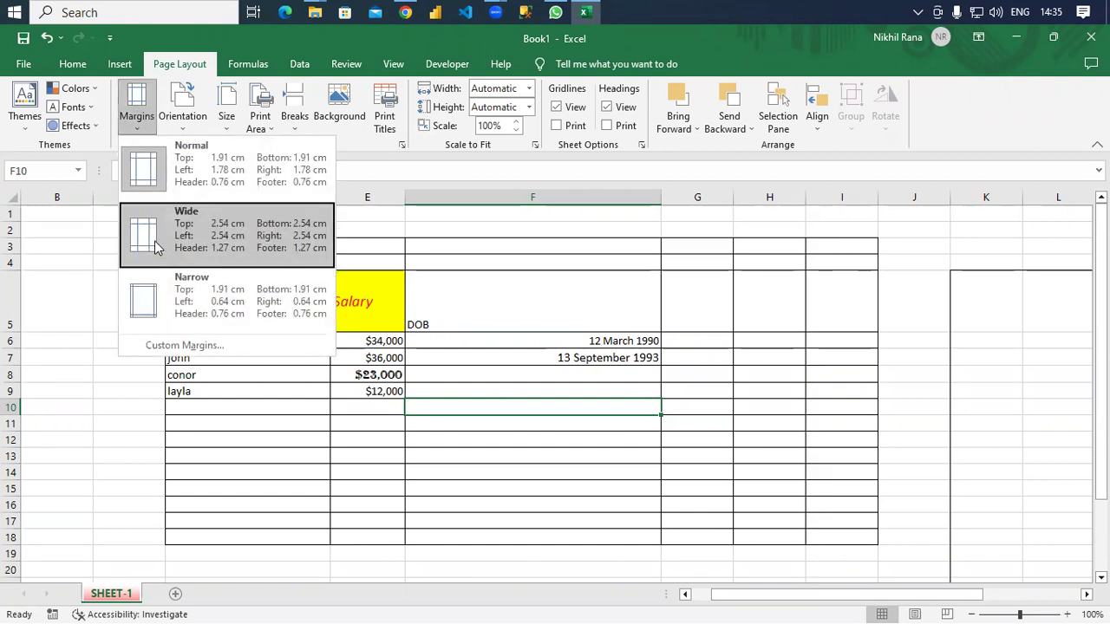
Open Custom Margins and raise the Header margin value.
click(197, 348)
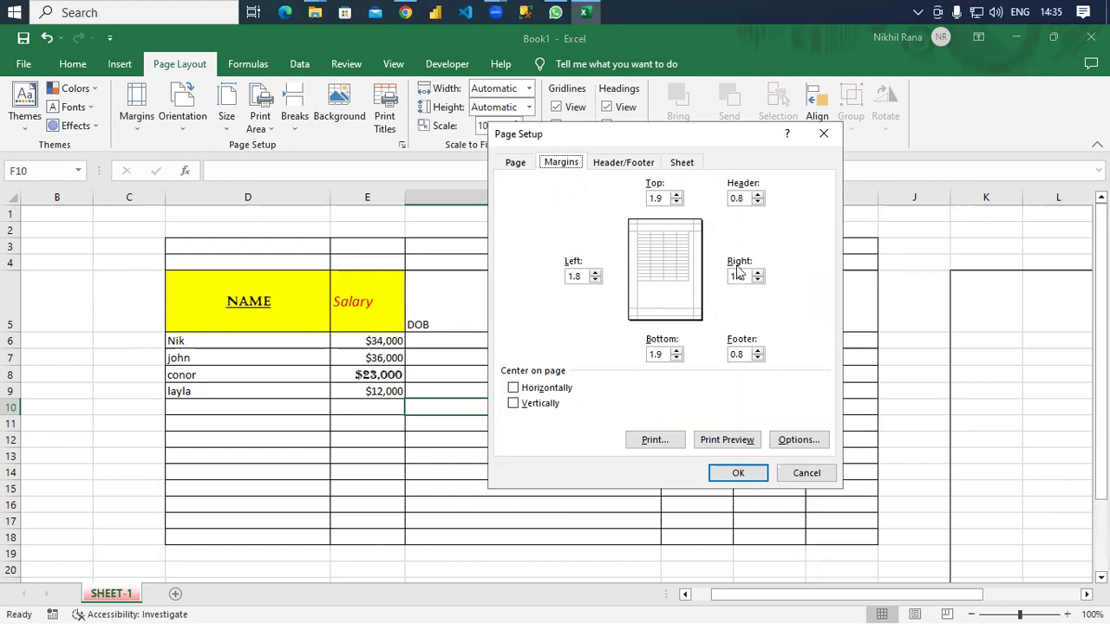
click(758, 202)
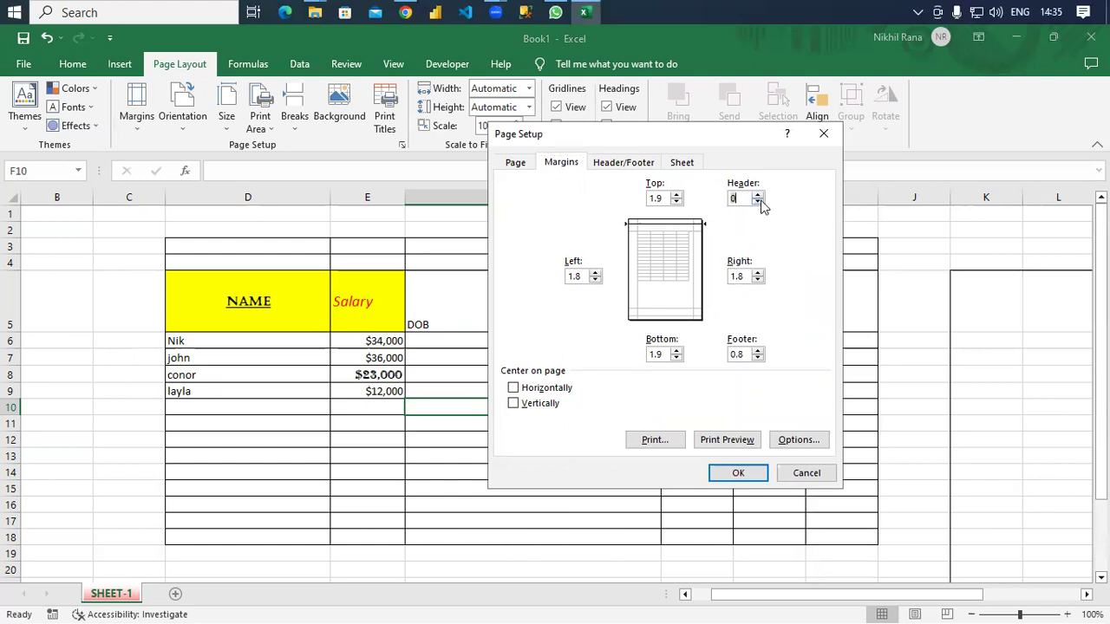
click(758, 196)
click(759, 195)
Set both the header and footer to 'Page 1' and confirm Page Setup.
click(636, 165)
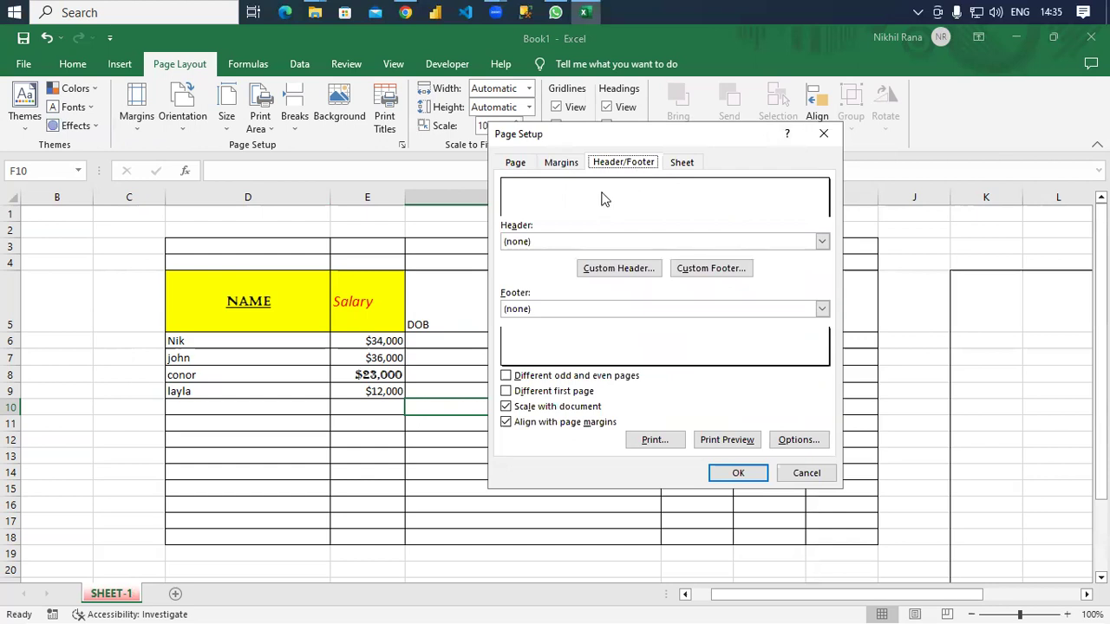
click(604, 245)
click(560, 264)
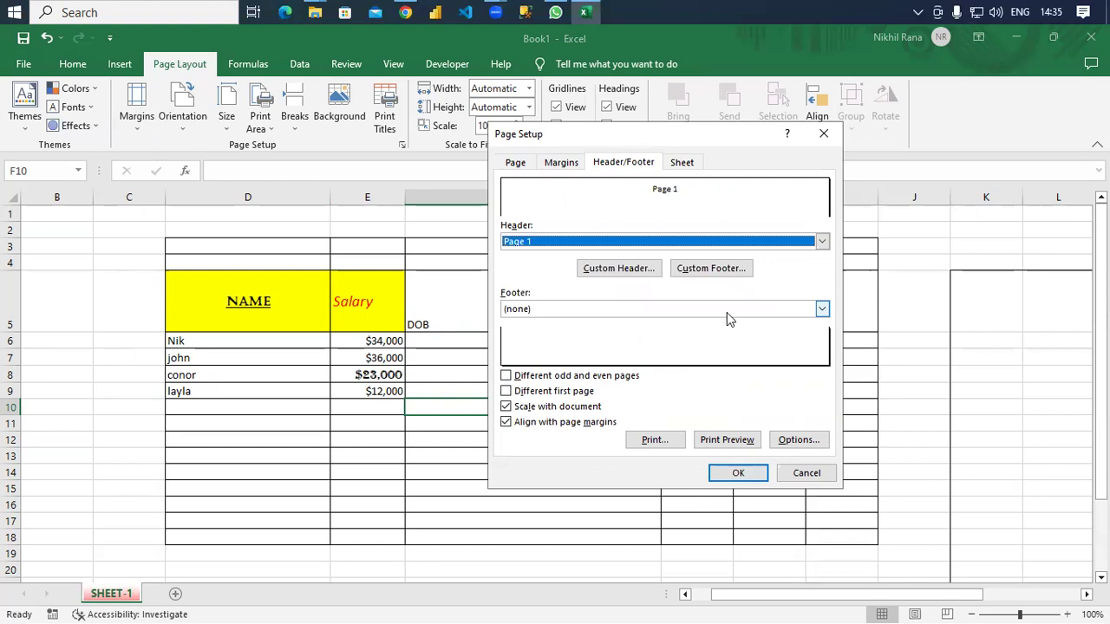
click(821, 309)
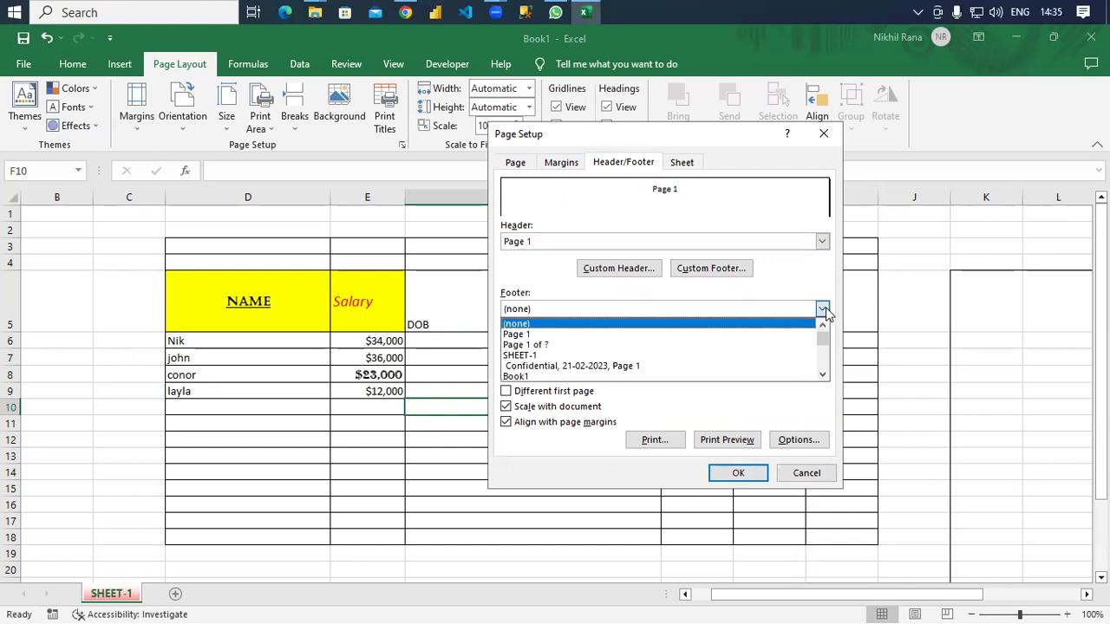
click(601, 335)
click(734, 475)
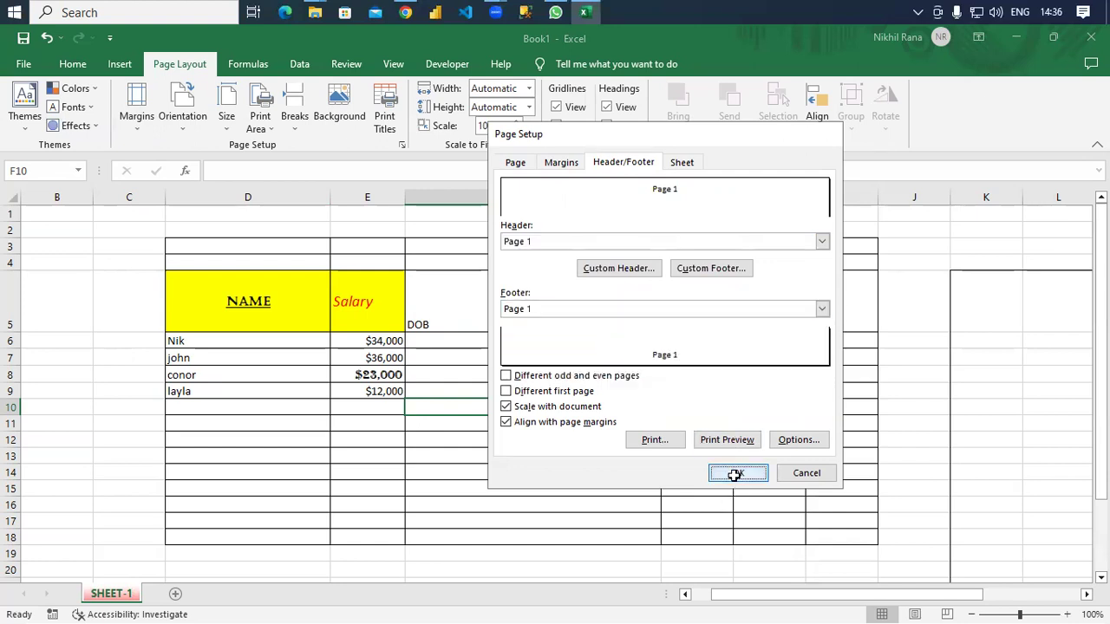
Select cell D11 and browse the Home, Insert and Page Layout ribbon commands.
click(281, 426)
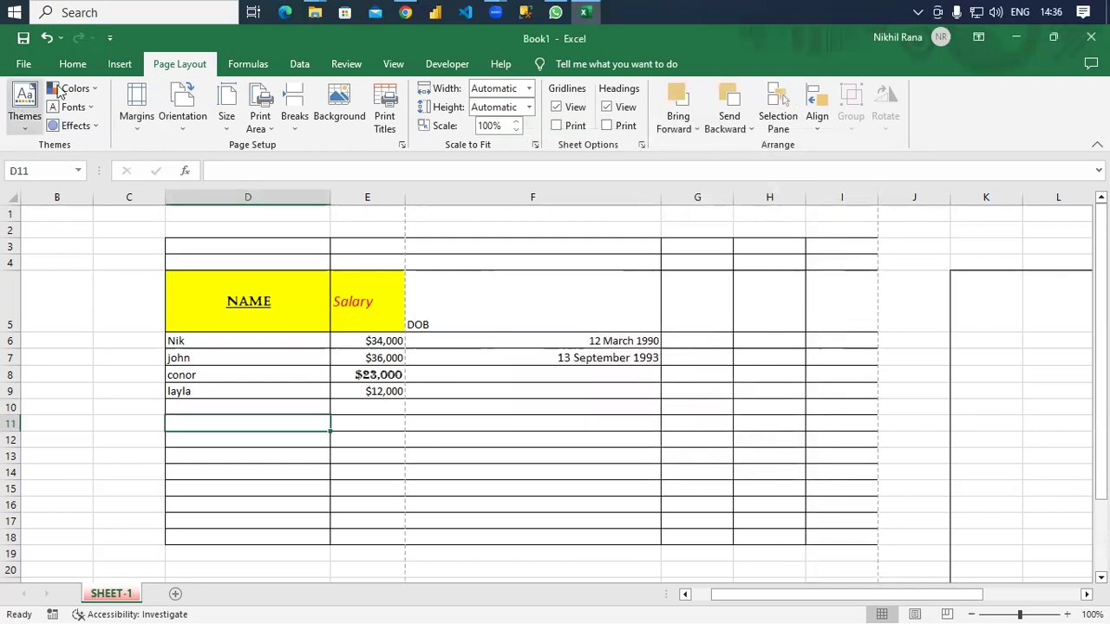
scroll(57, 85, up, 1)
click(67, 71)
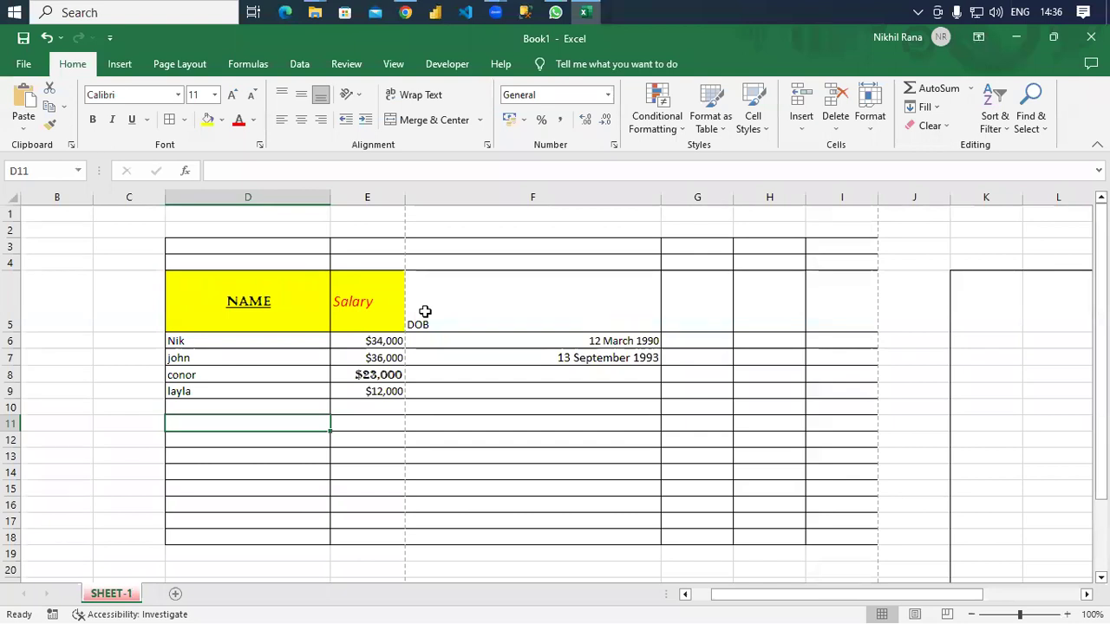
scroll(424, 311, down, 20)
scroll(424, 399, up, 20)
click(118, 66)
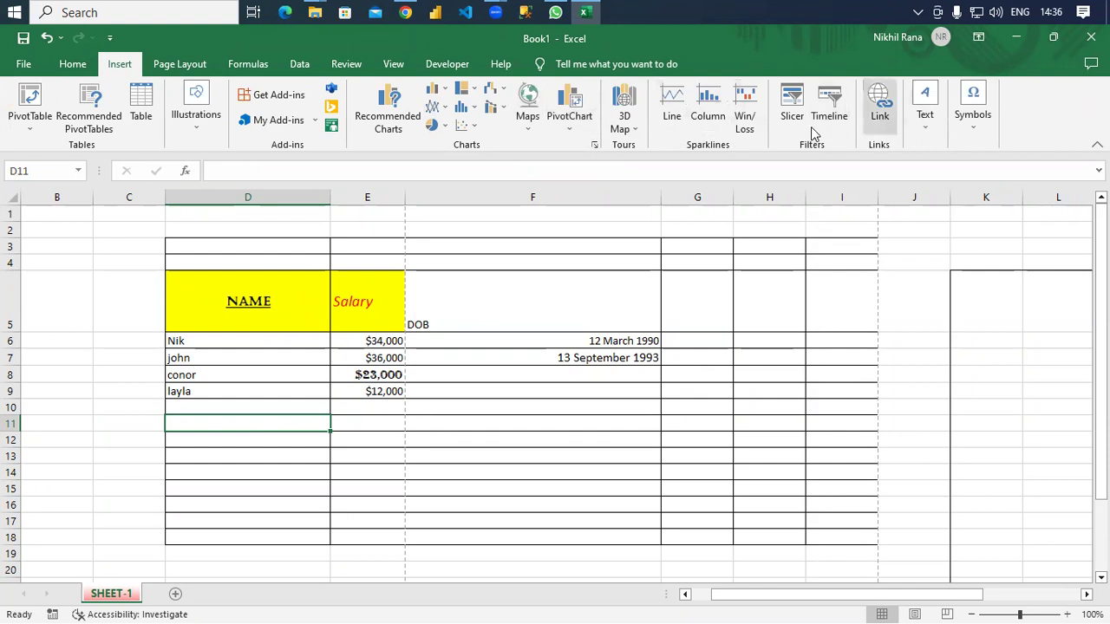
click(169, 66)
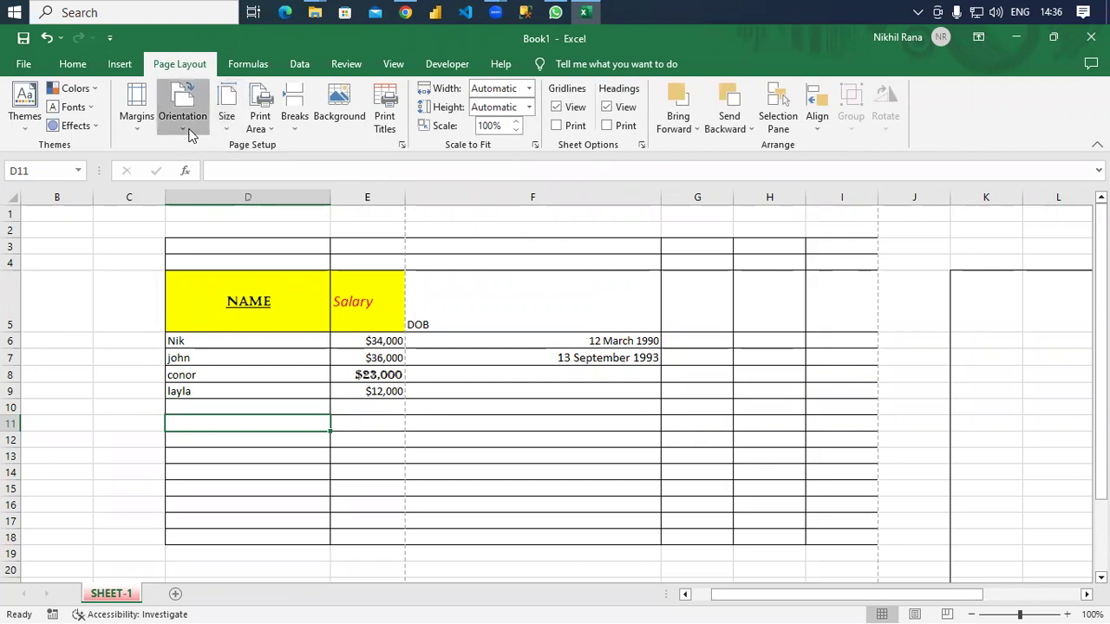
Look through Orientation, Size, Print Area and Breaks, then open the Background picture chooser.
click(185, 126)
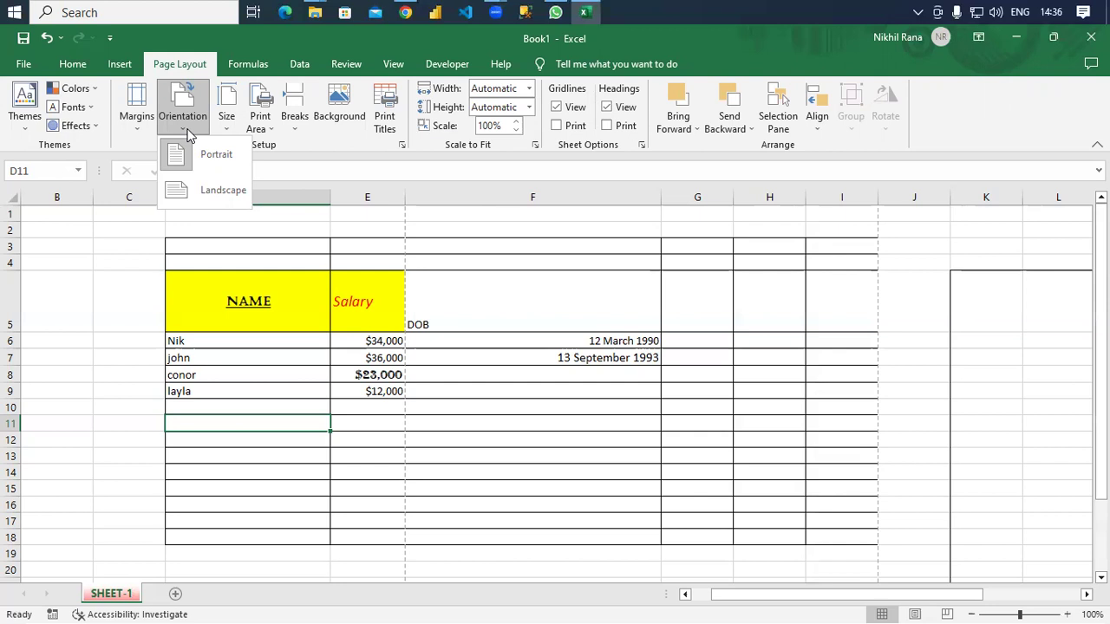
click(223, 128)
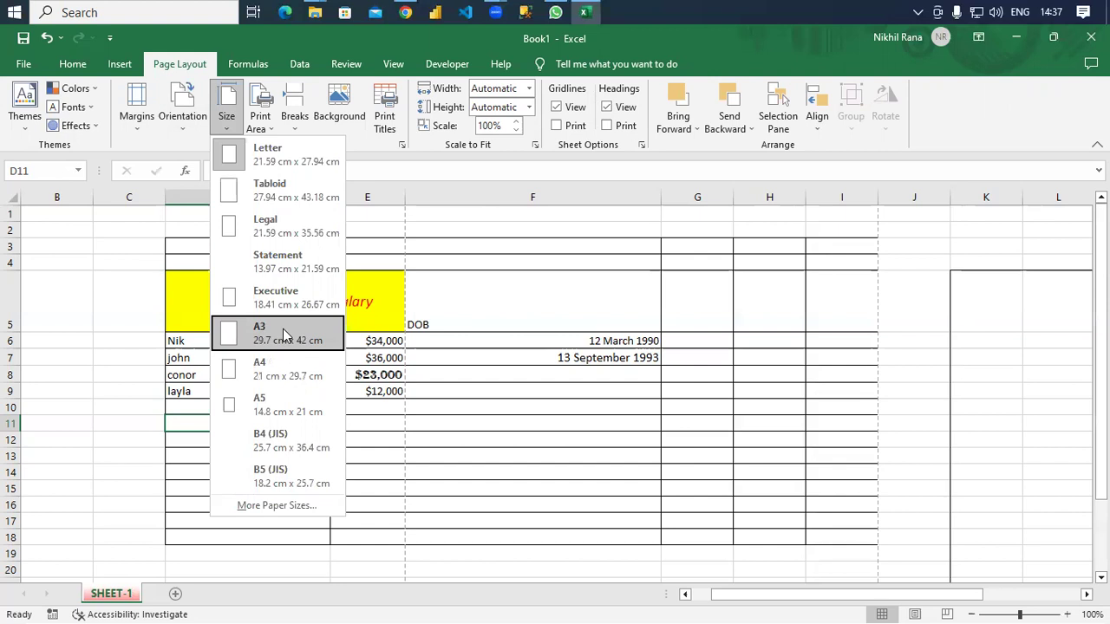
click(75, 366)
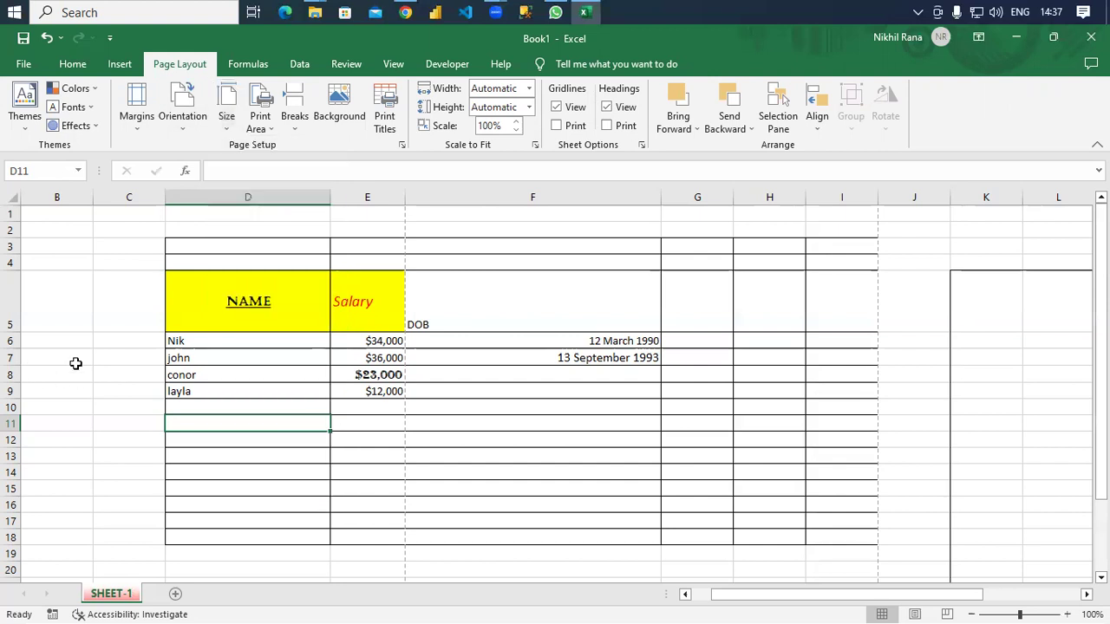
click(260, 129)
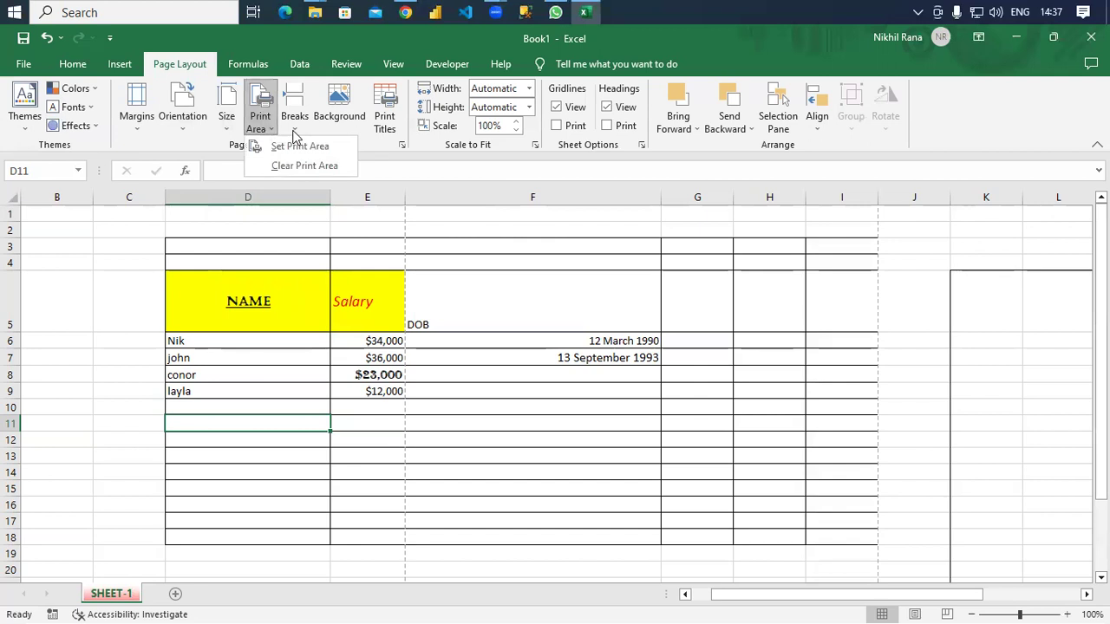
click(295, 128)
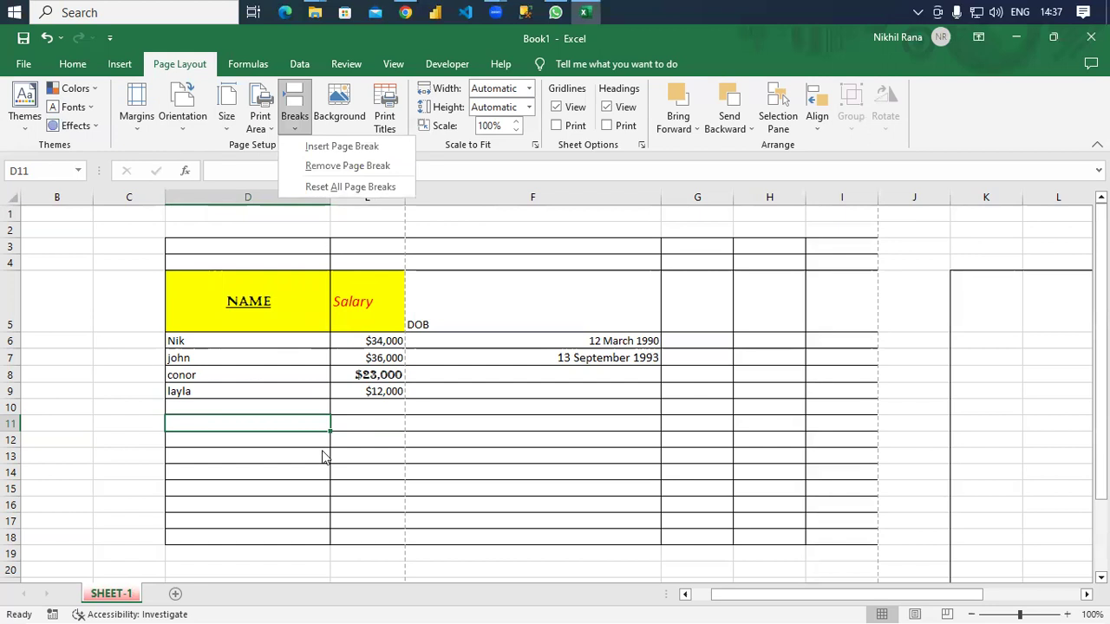
click(343, 120)
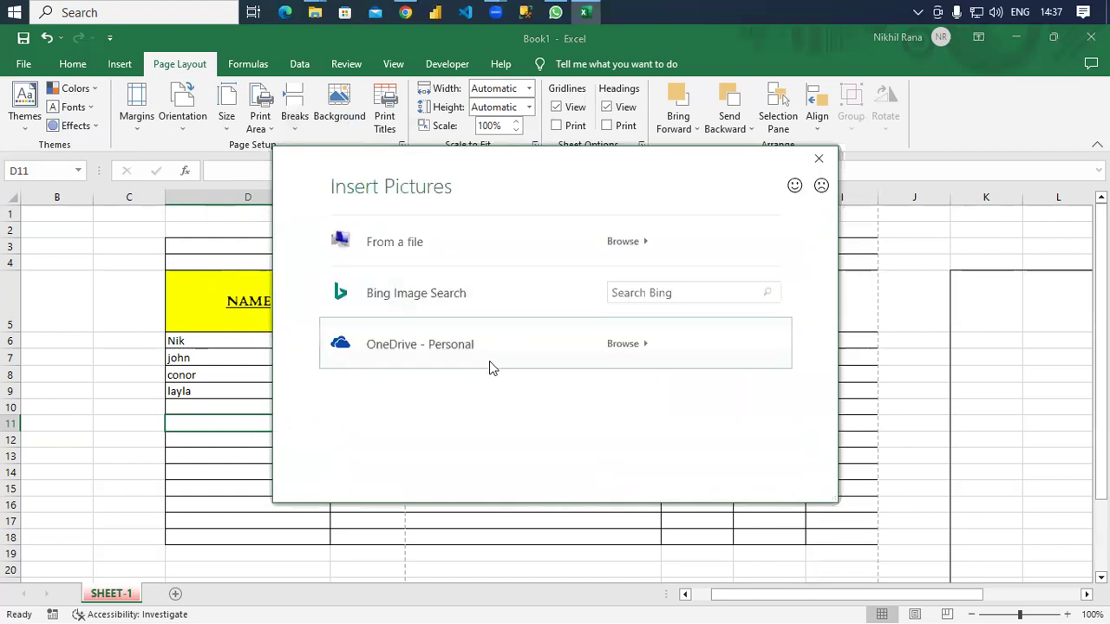
Insert the second Bing 'Balloons' image as the background picture of SHEET-1.
click(426, 286)
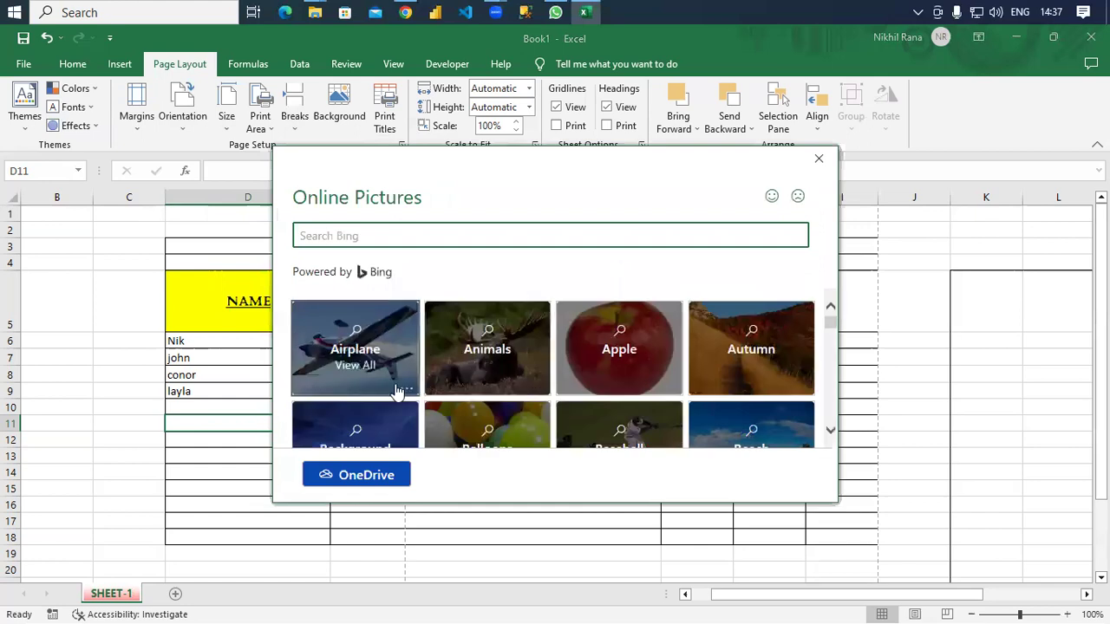
scroll(686, 368, down, 1)
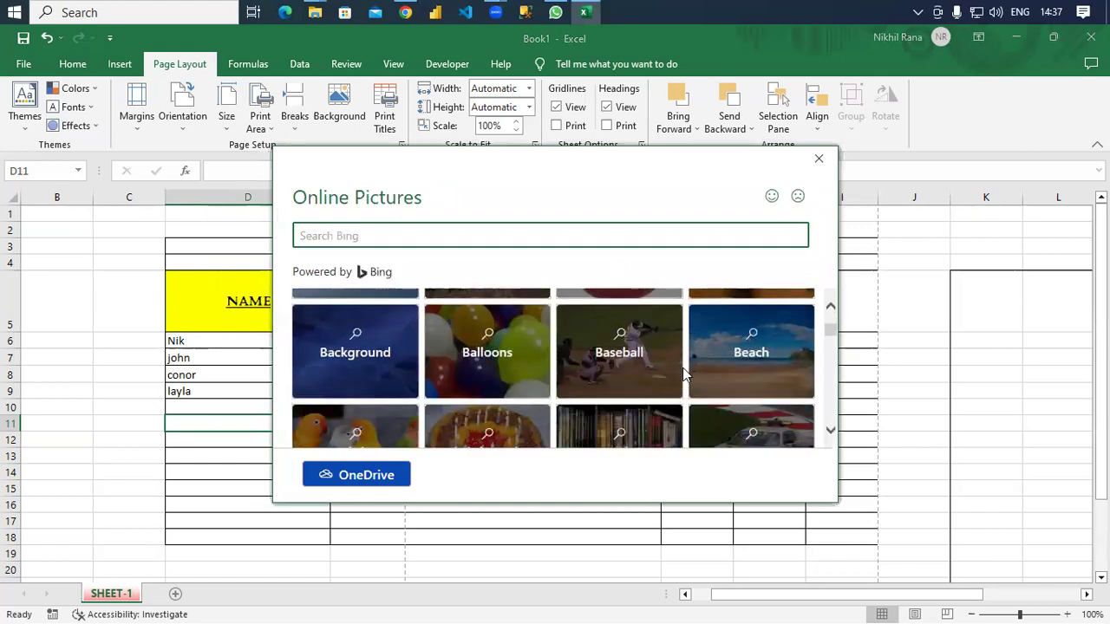
click(525, 371)
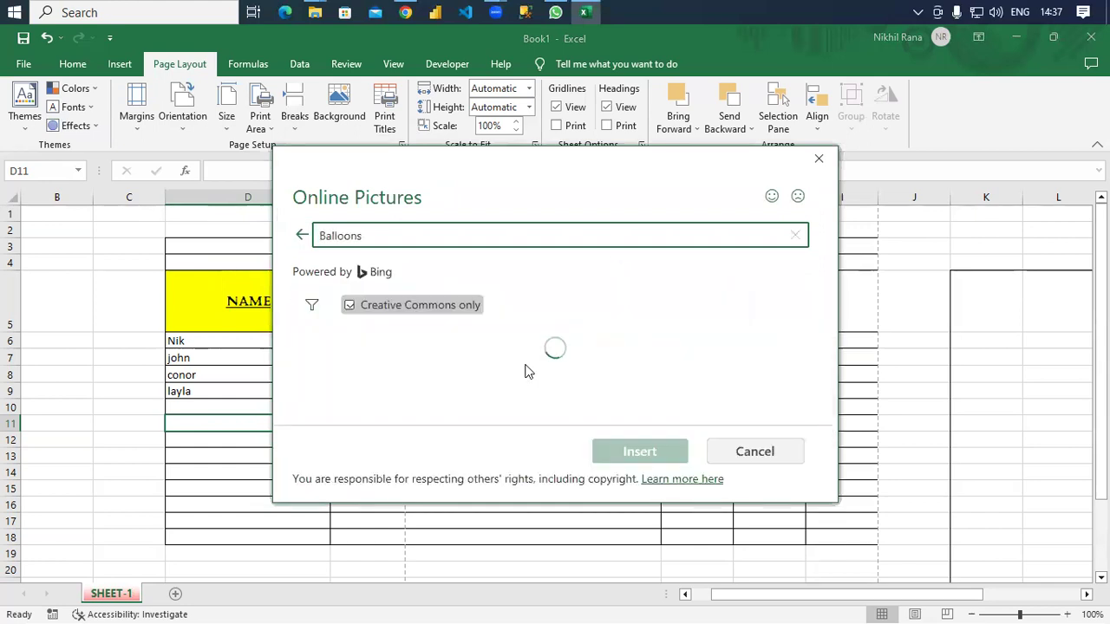
click(420, 378)
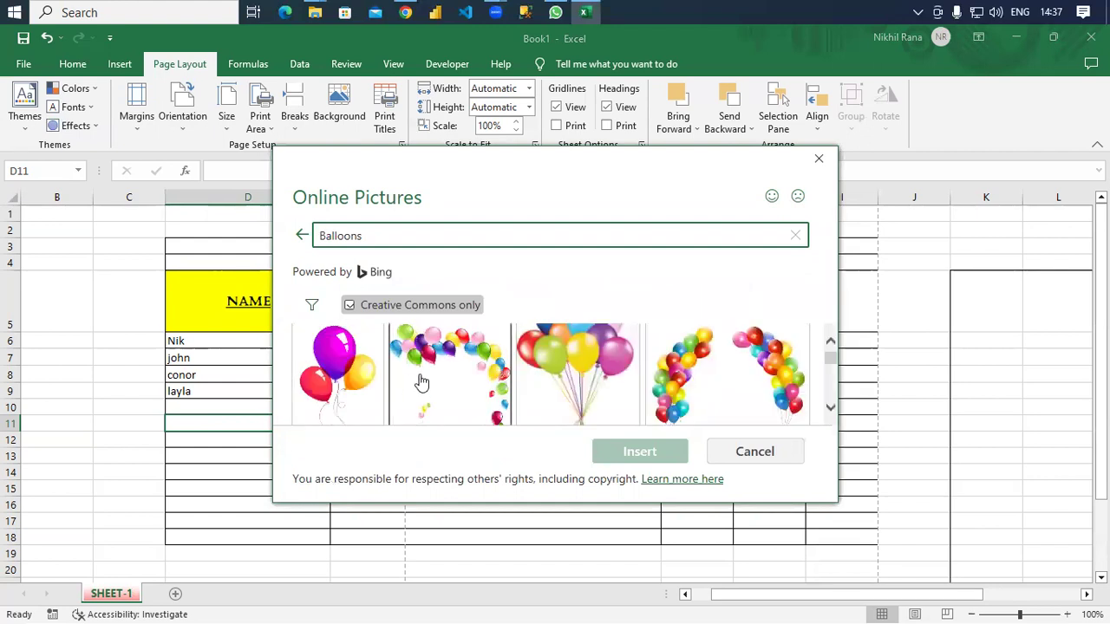
click(639, 451)
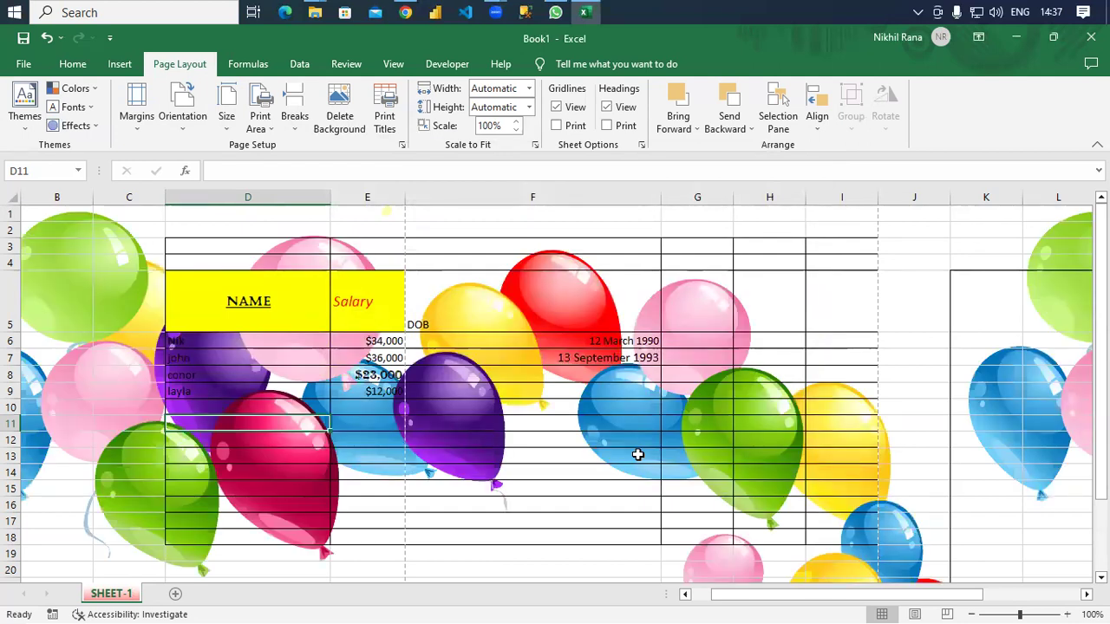
scroll(637, 426, down, 7)
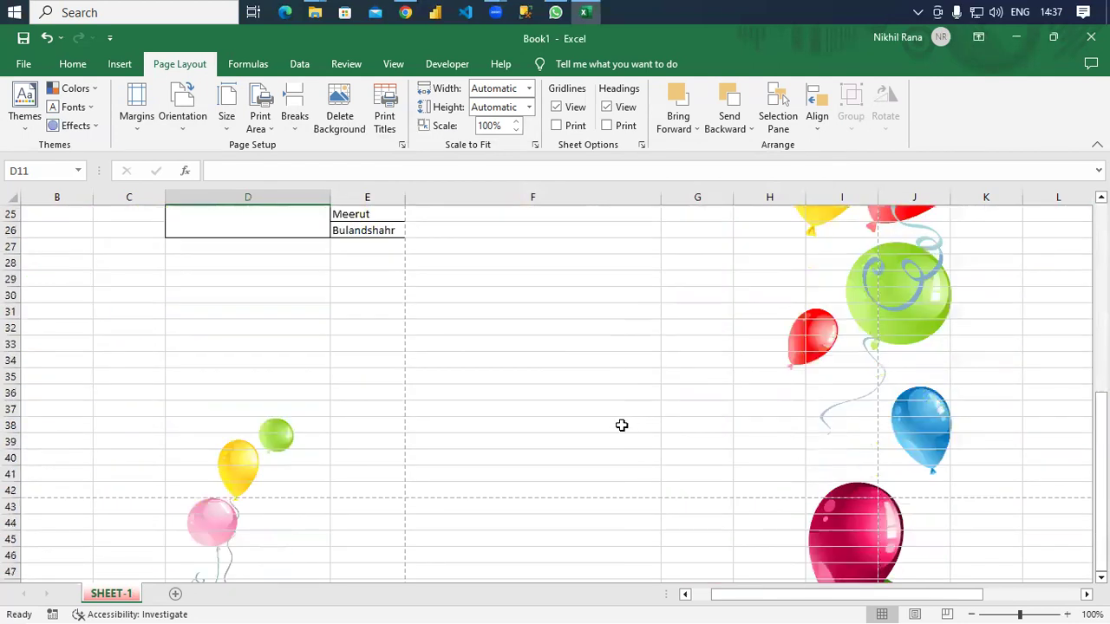
scroll(621, 425, up, 6)
scroll(622, 425, up, 1)
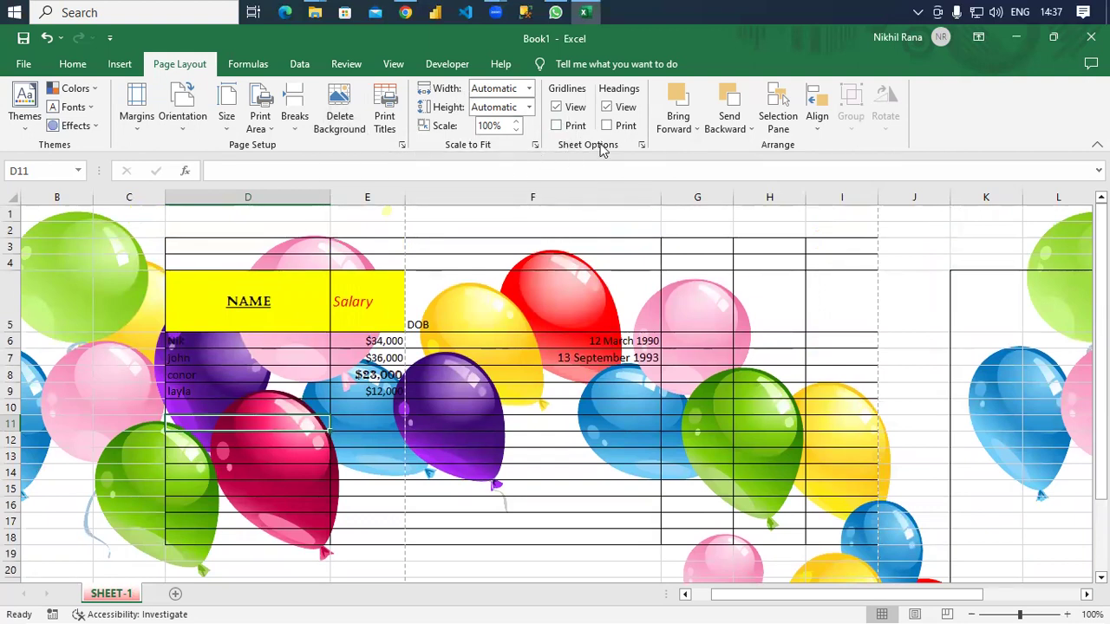
click(559, 111)
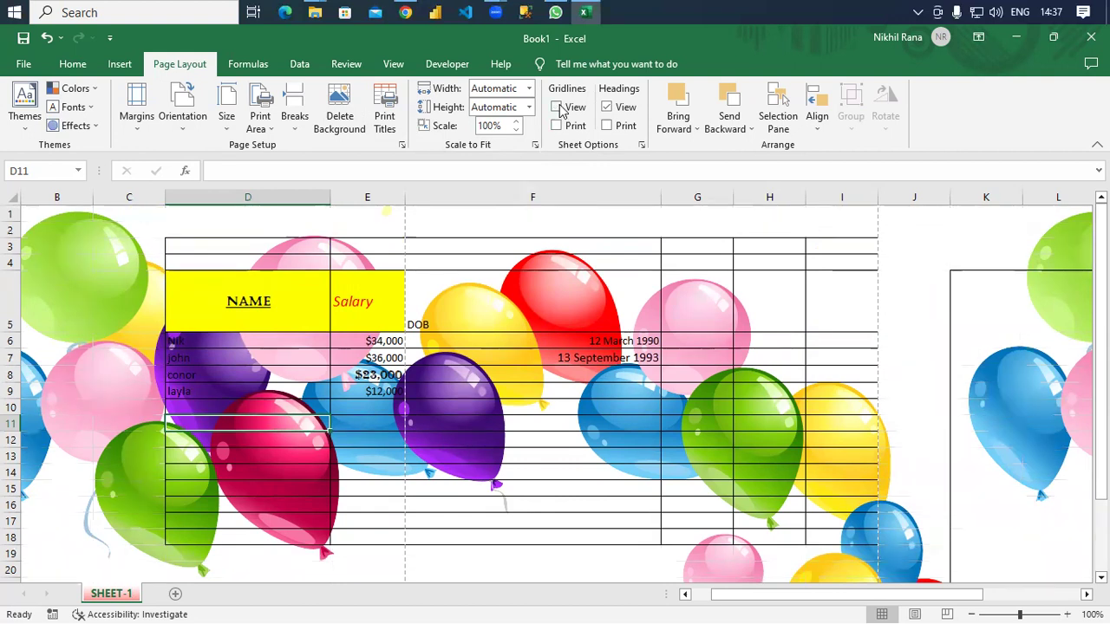
click(559, 109)
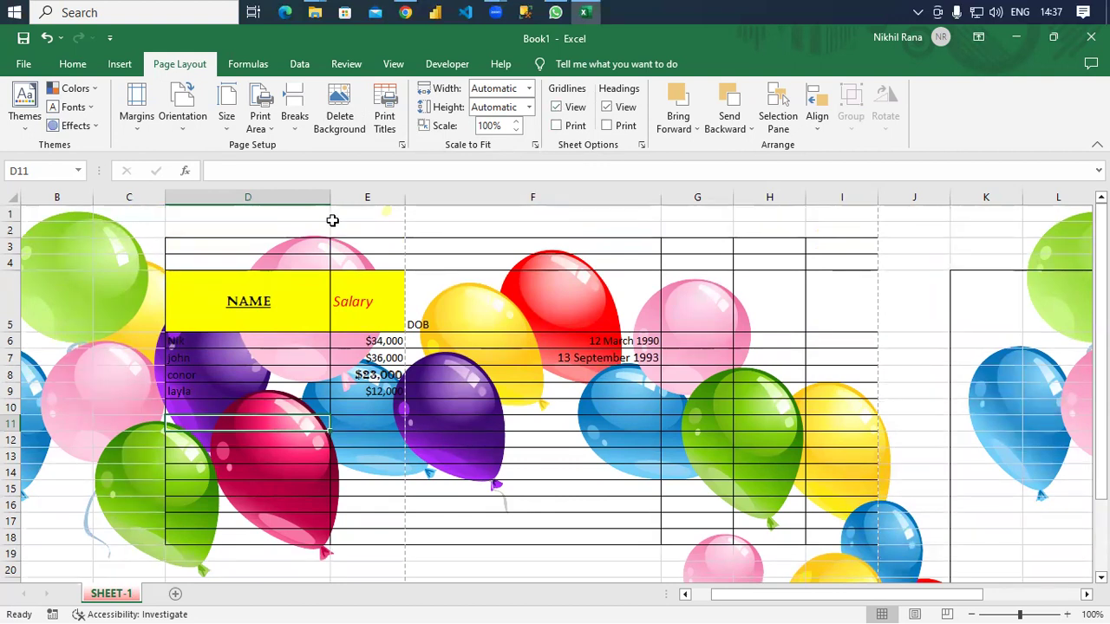
click(557, 107)
click(559, 110)
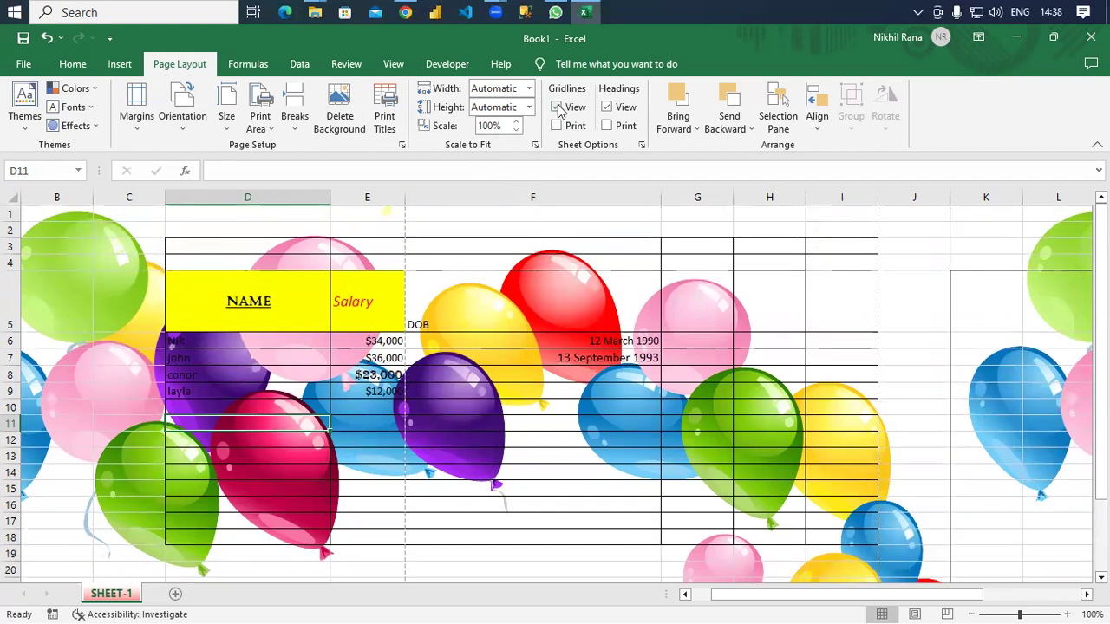
click(558, 107)
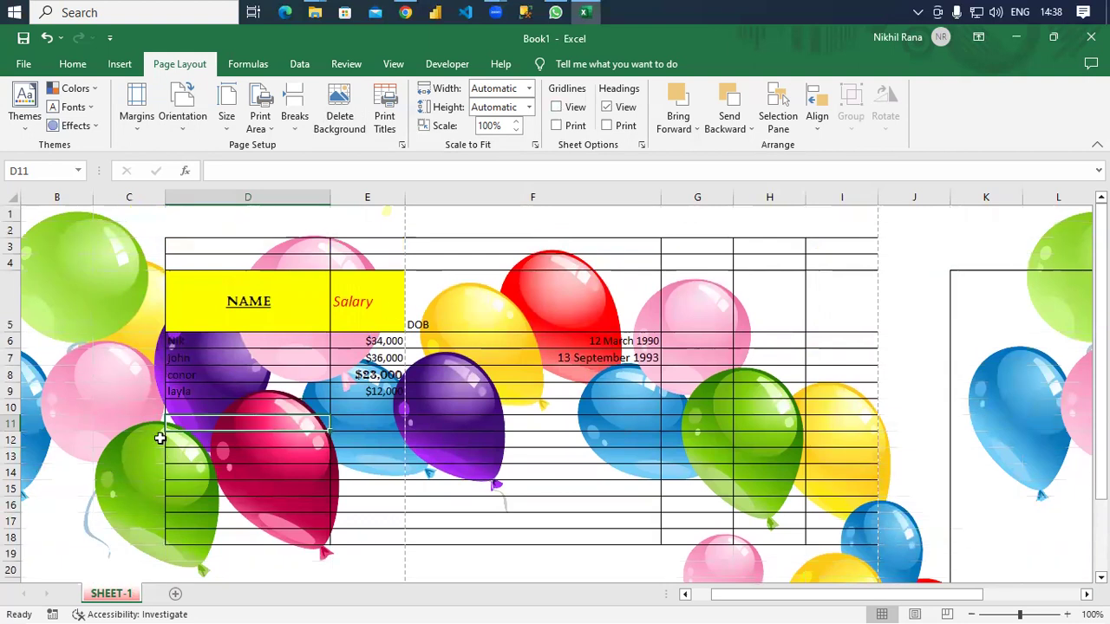
click(555, 110)
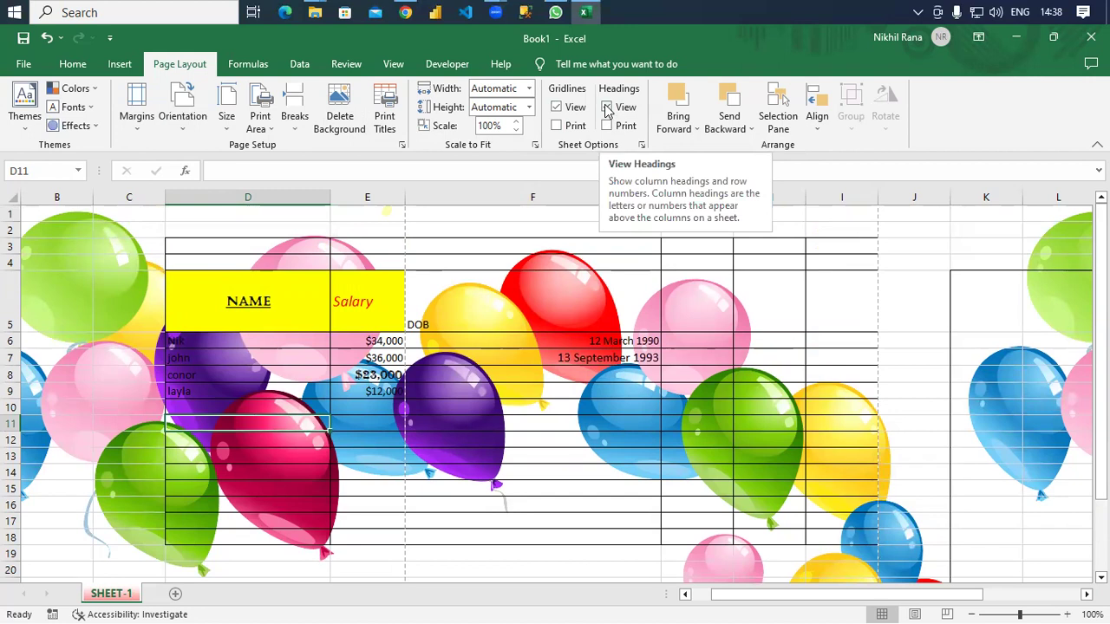
click(607, 108)
click(607, 108)
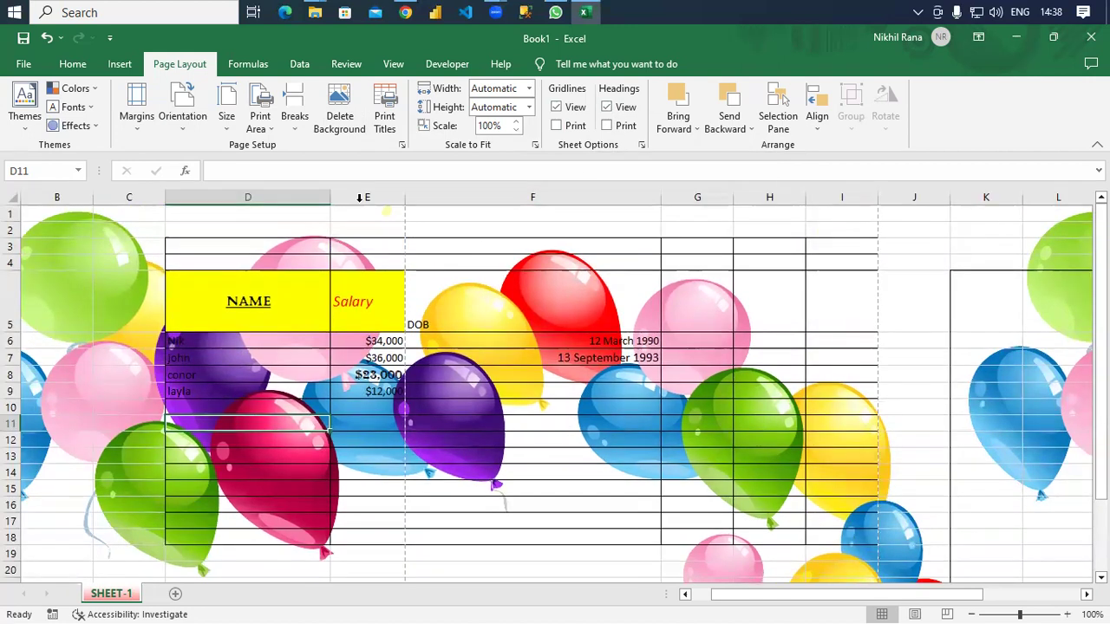
click(607, 107)
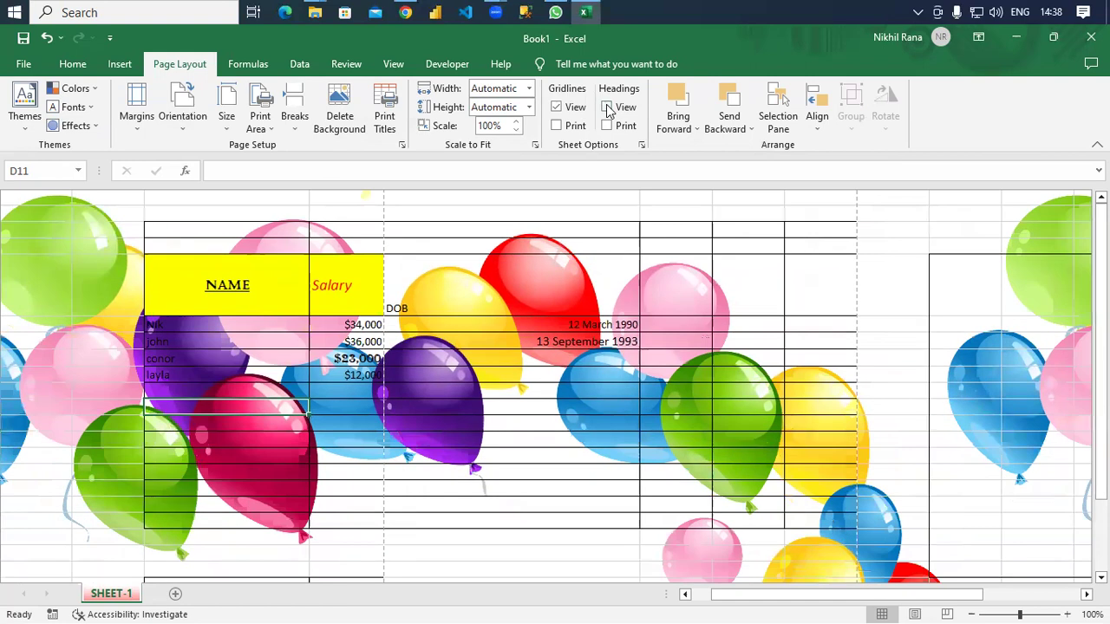
click(607, 107)
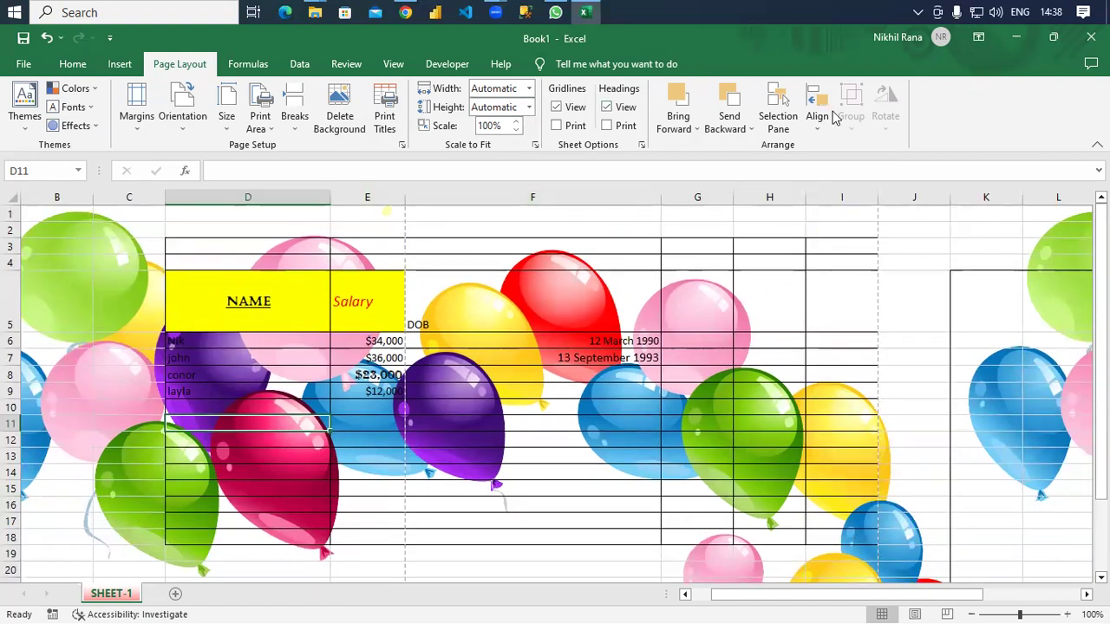
Look through the Formulas, Data and View ribbon commands, then go back to Home.
click(249, 69)
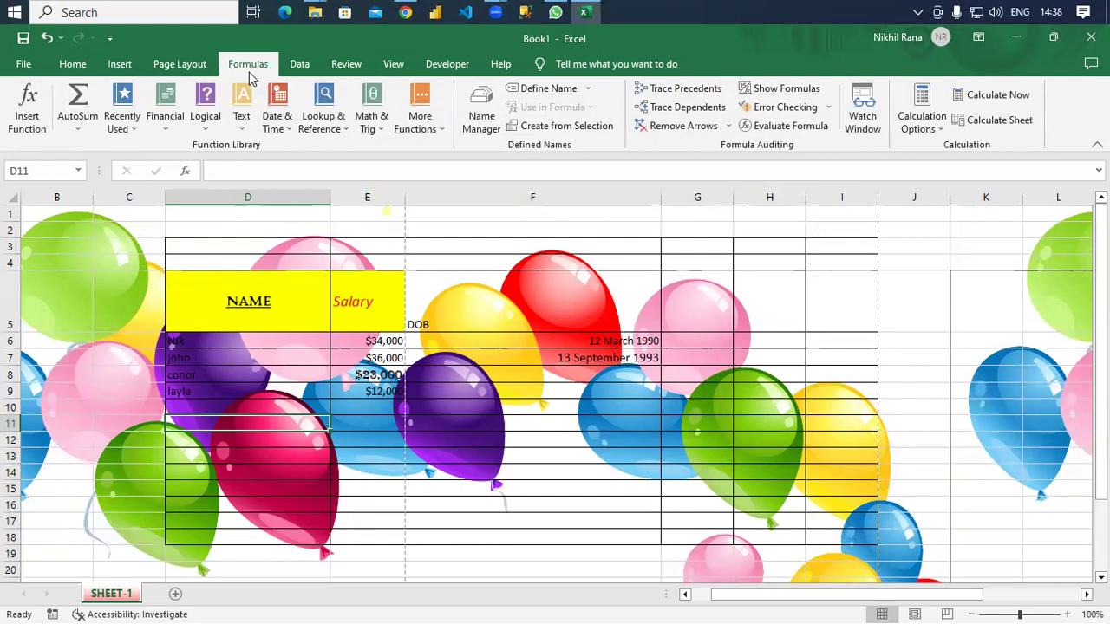
click(300, 66)
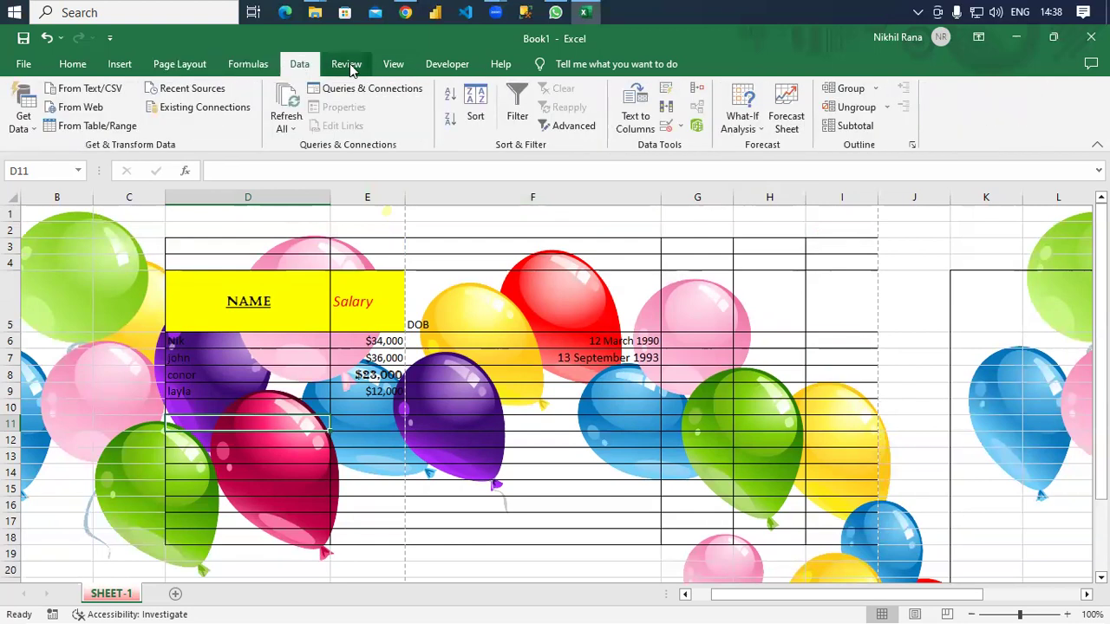
click(393, 64)
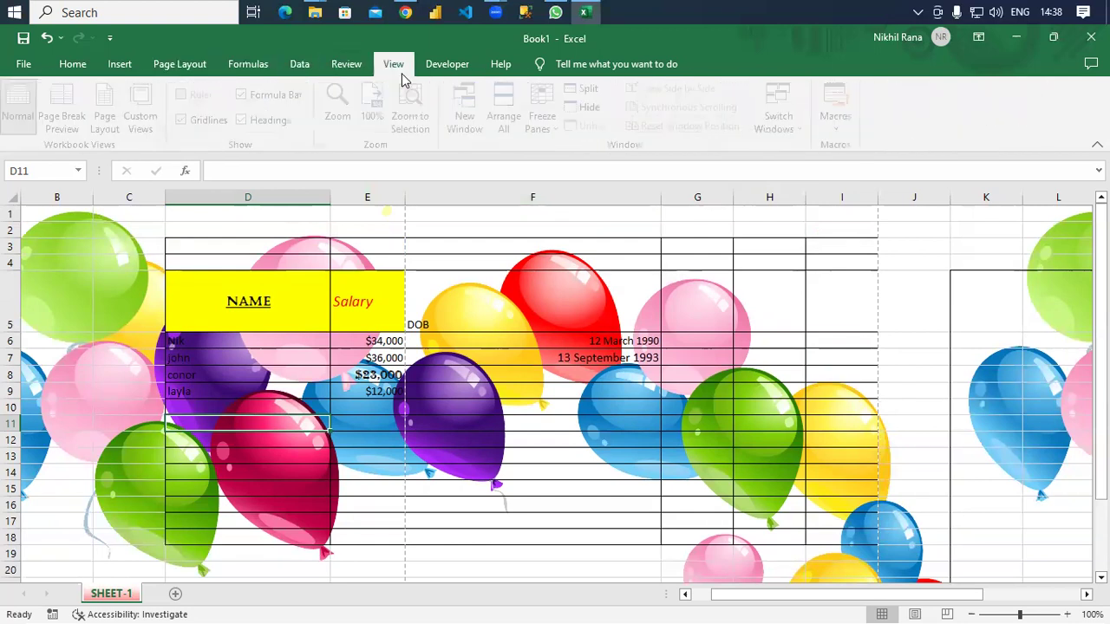
click(73, 65)
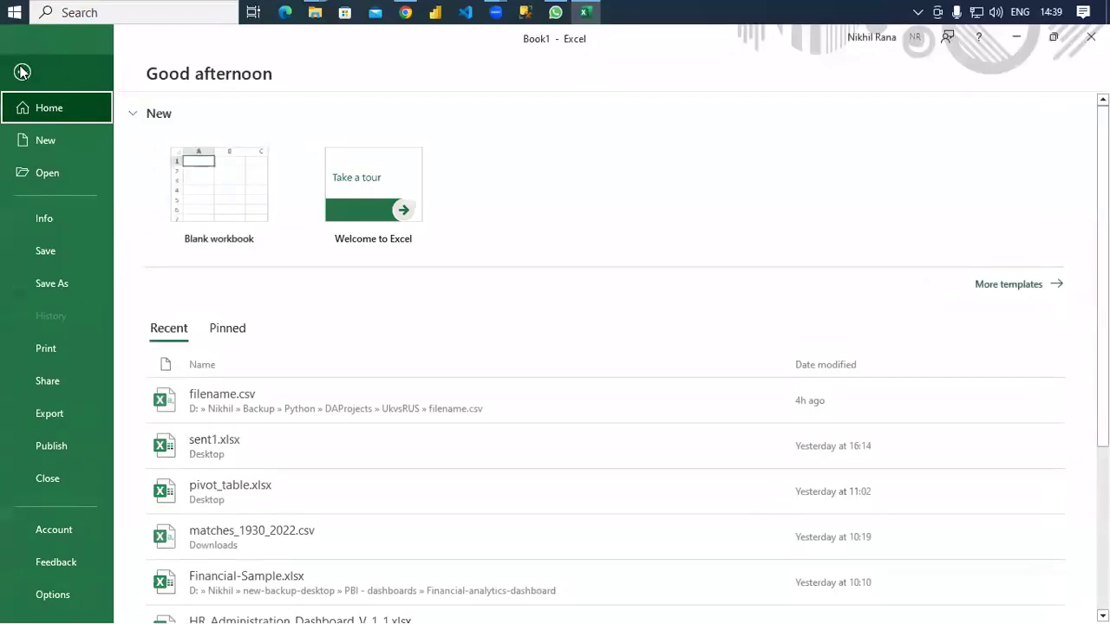
Save the workbook to the Desktop as 21-02-2023.xlsx, then minimise Excel.
click(24, 64)
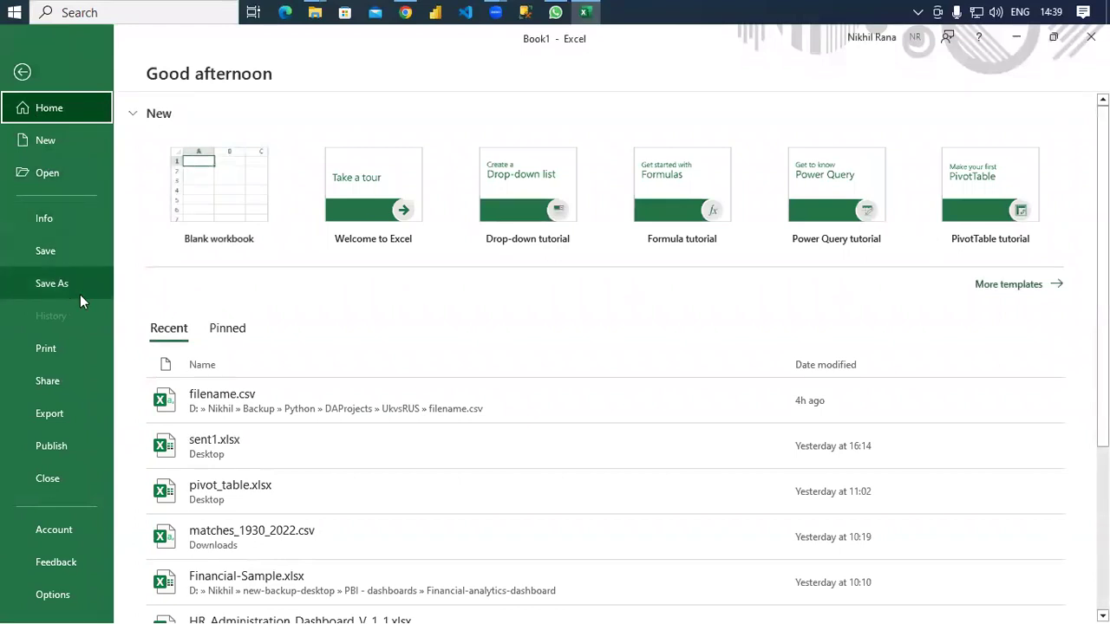
click(39, 254)
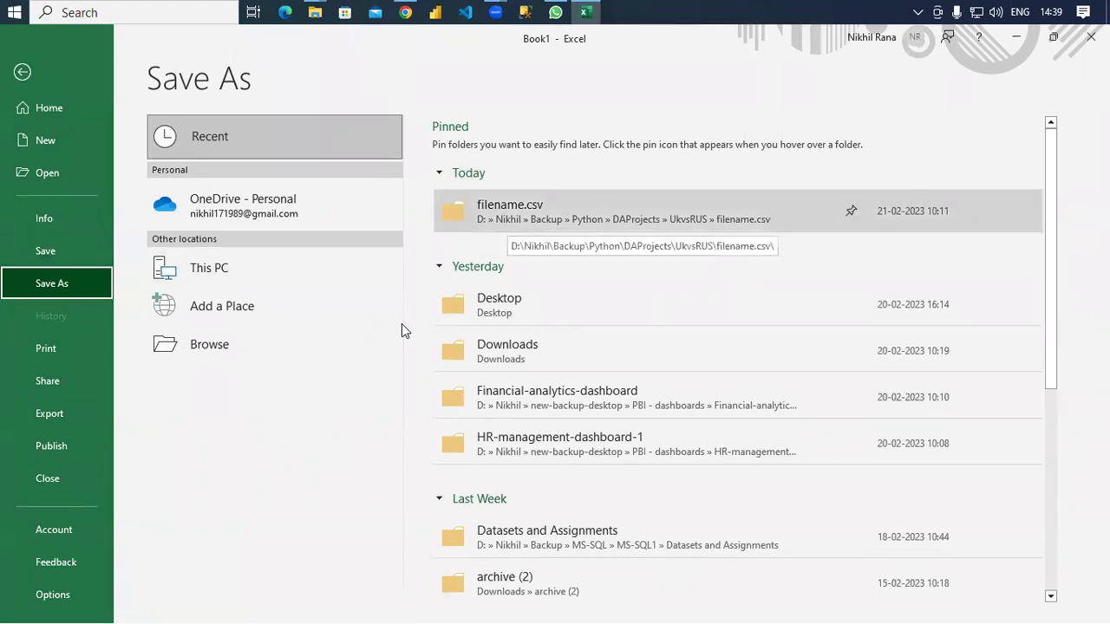
click(194, 352)
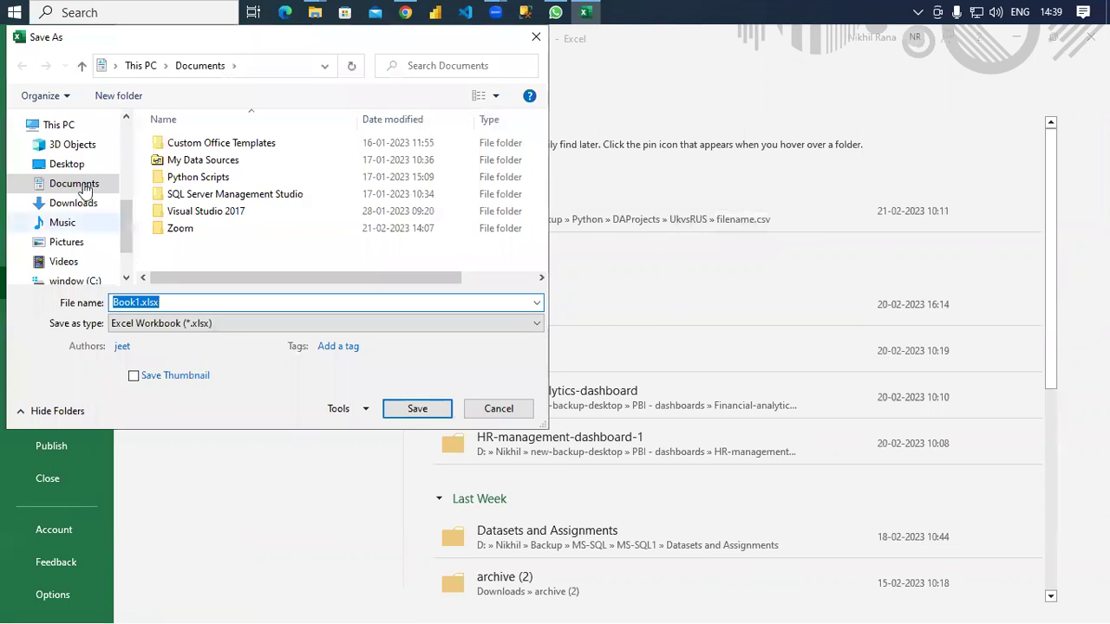
click(65, 164)
click(231, 302)
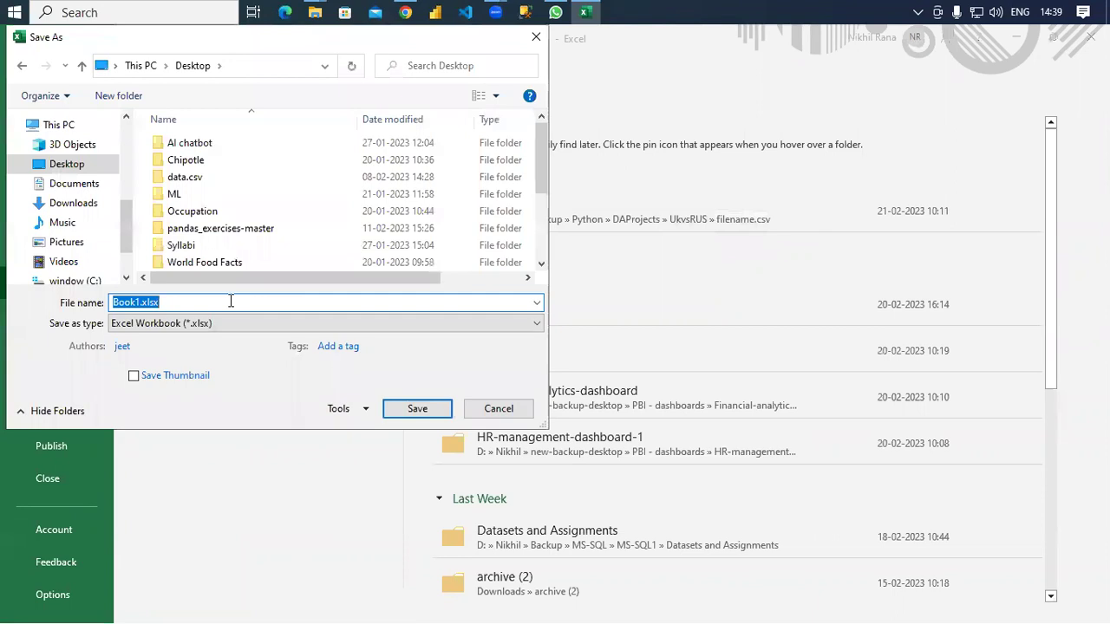
key(BackSpace)
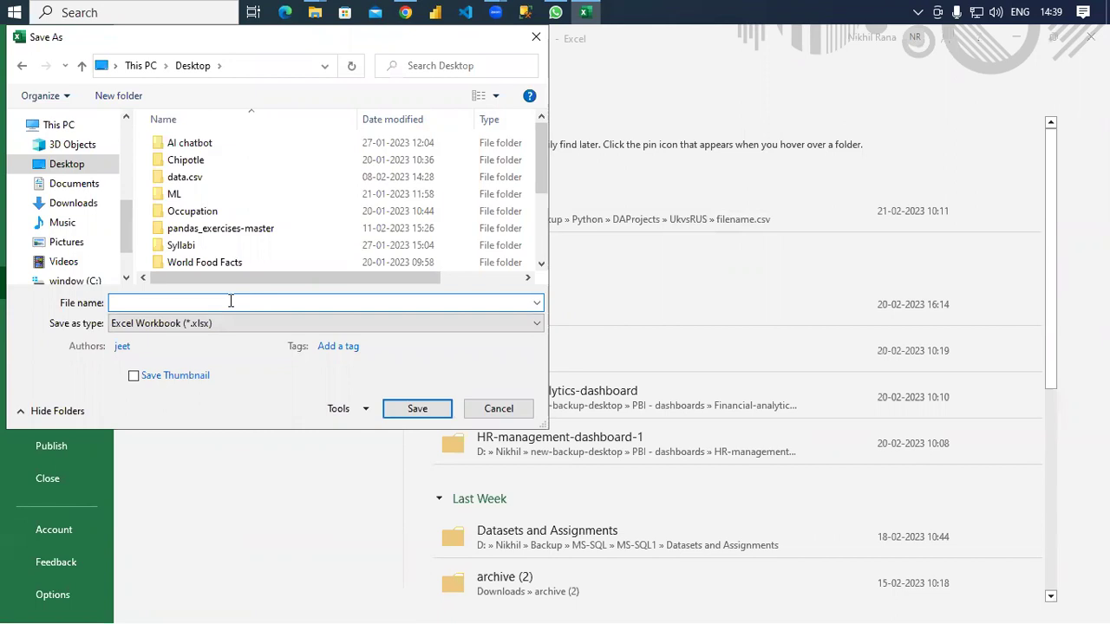
text(21-02)
text(2023)
key(Return)
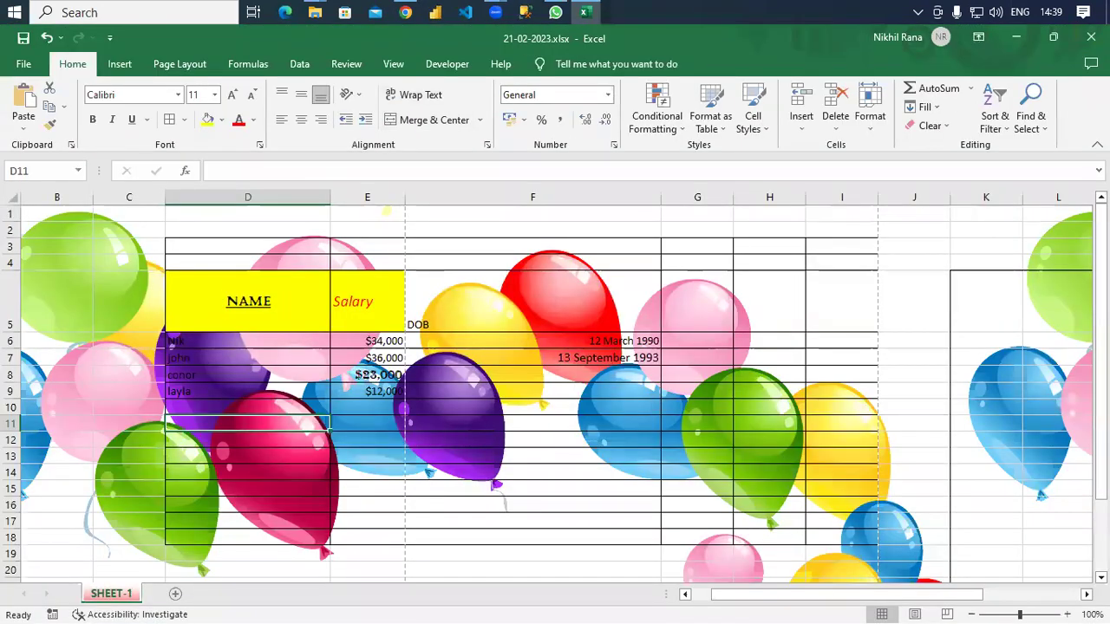
key(super+d)
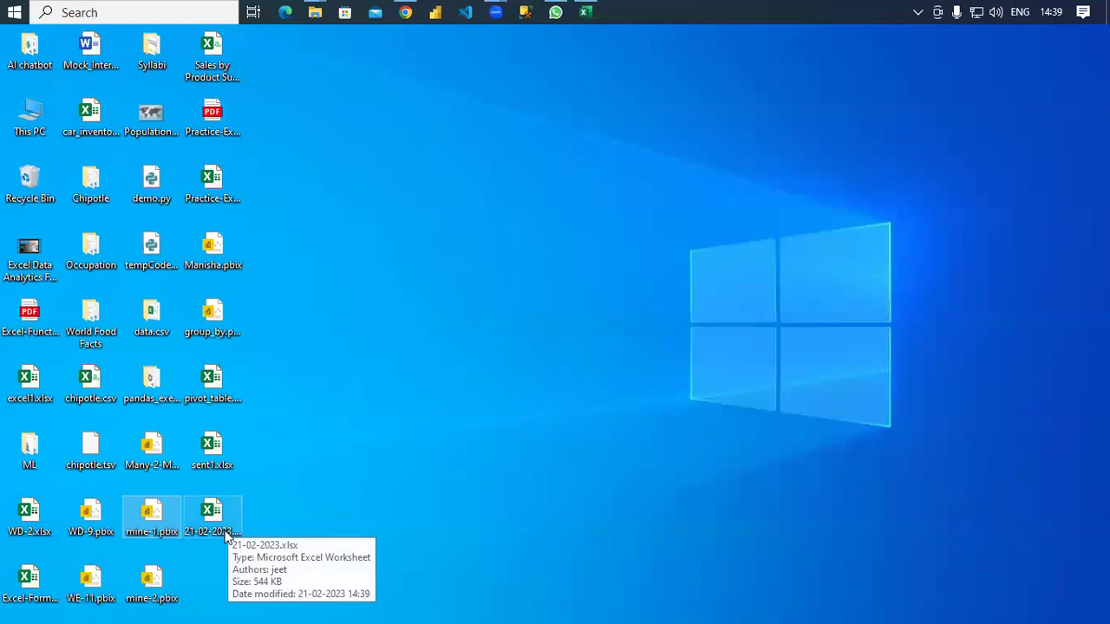
Select the saved 21-02-2023.xlsx file icon on the desktop.
click(223, 530)
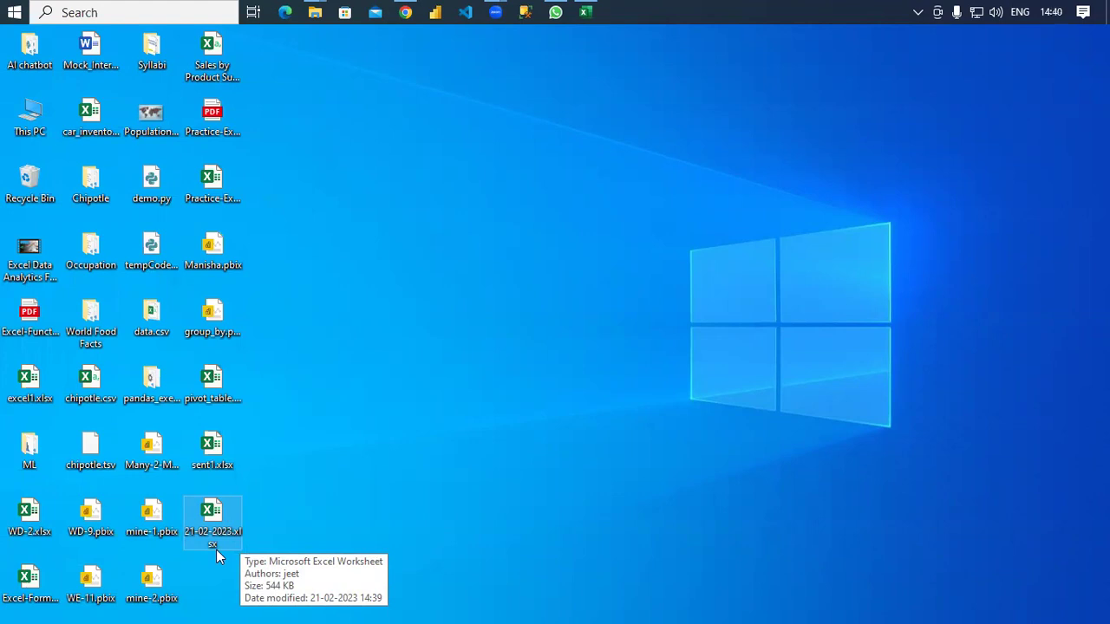
Make the Salary header in E5 automatic black, non-italic, centred and bold, then save the workbook.
click(585, 12)
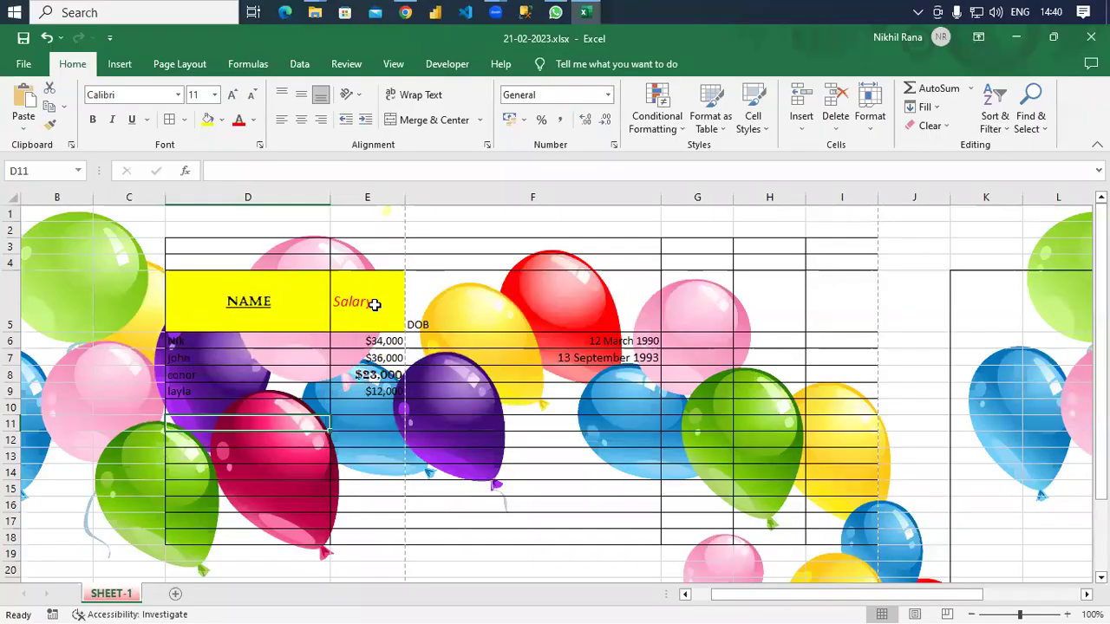
click(399, 325)
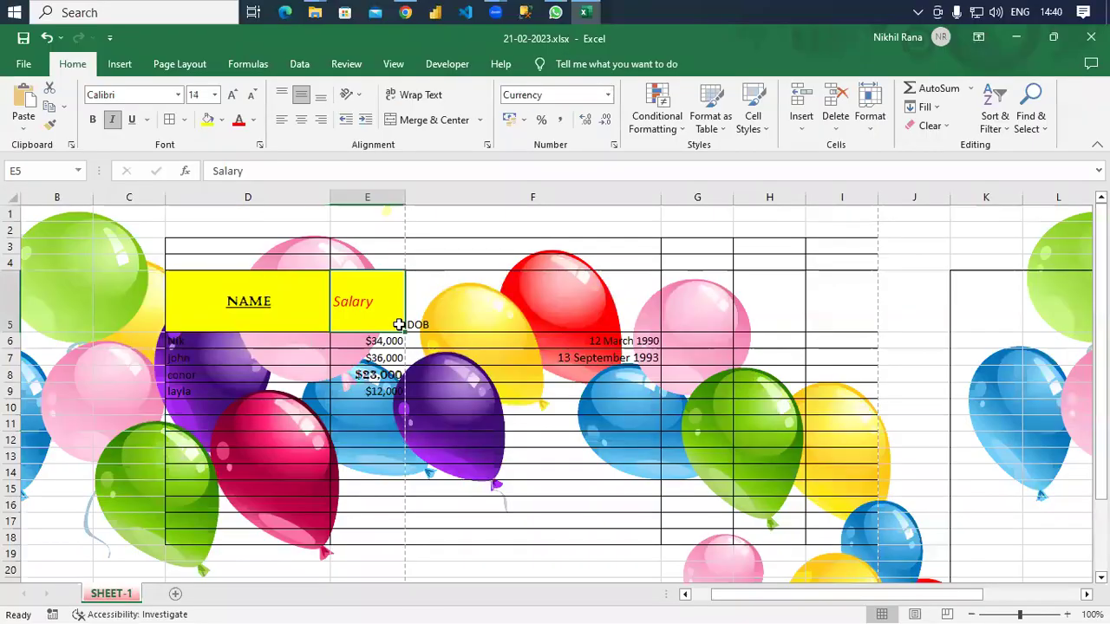
click(252, 120)
click(251, 141)
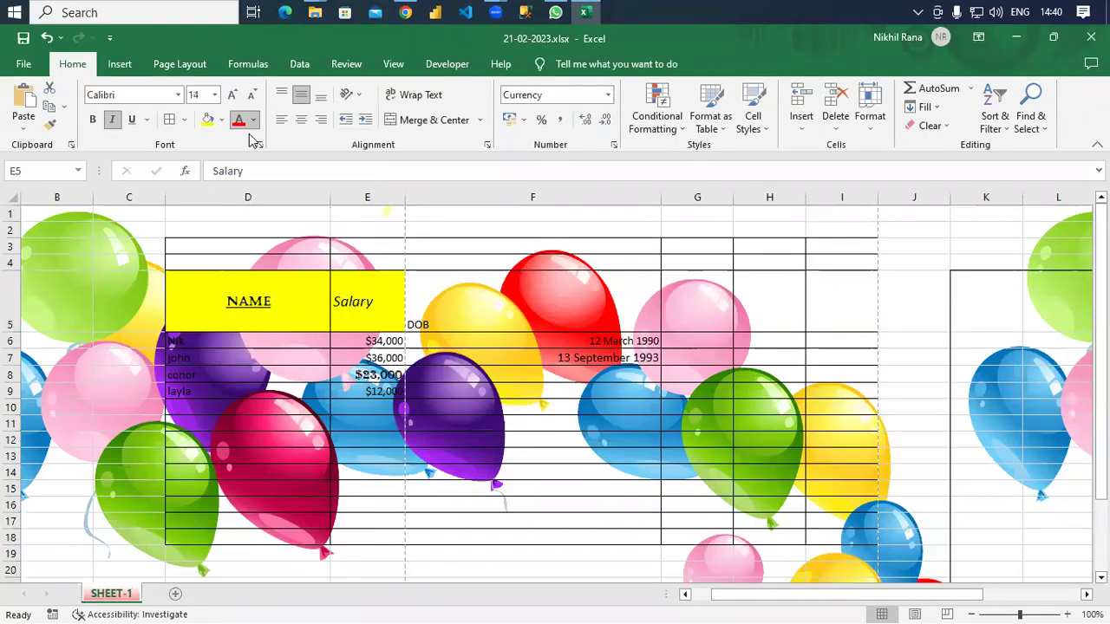
click(116, 122)
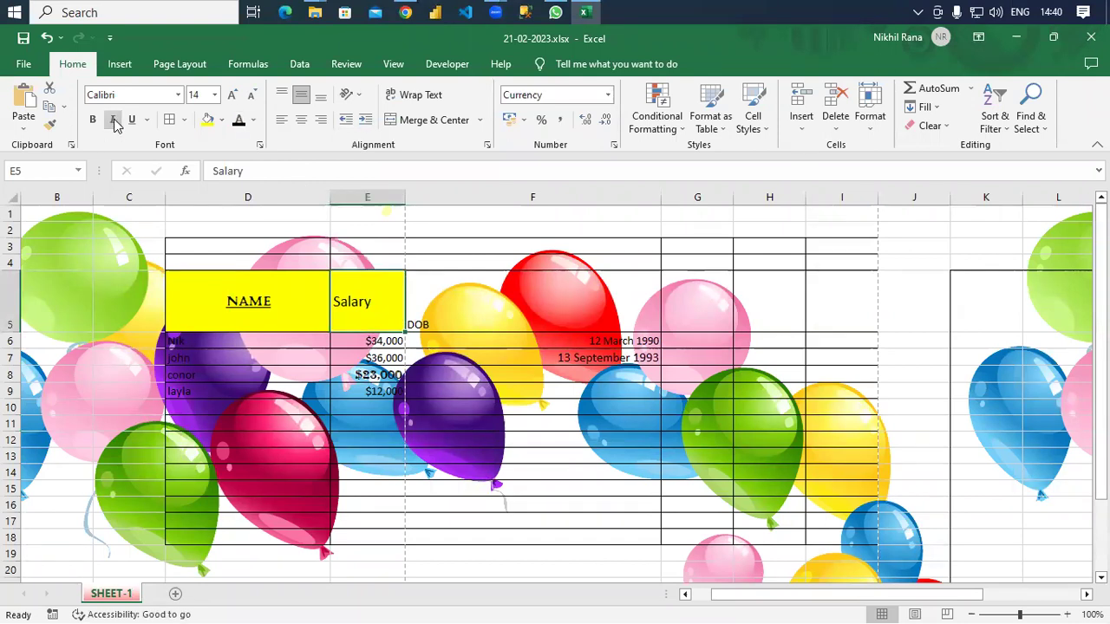
click(302, 122)
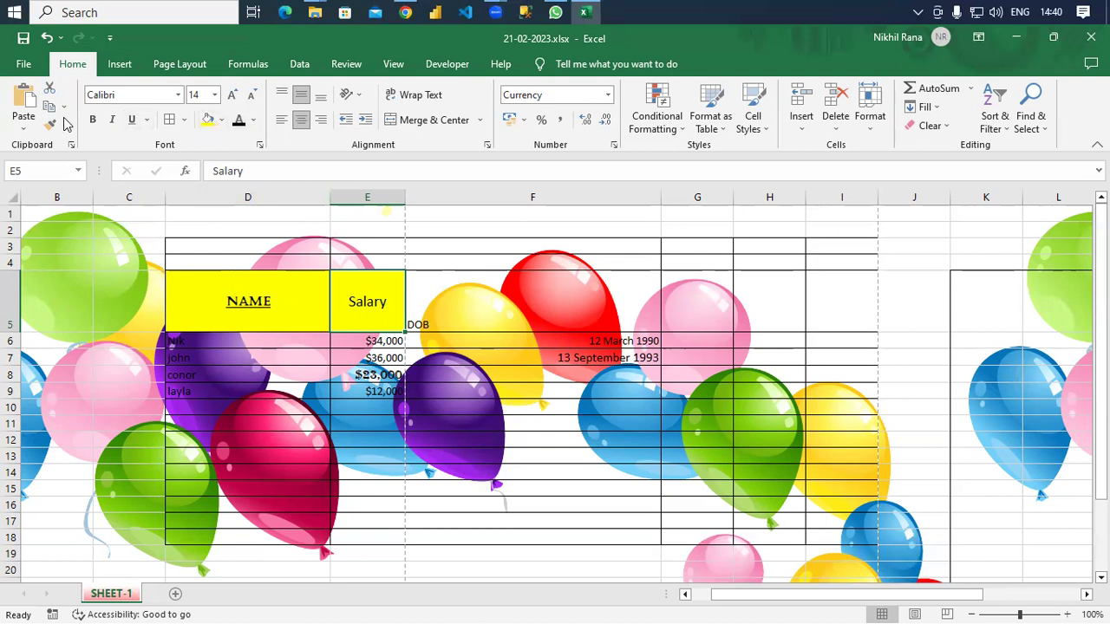
click(93, 119)
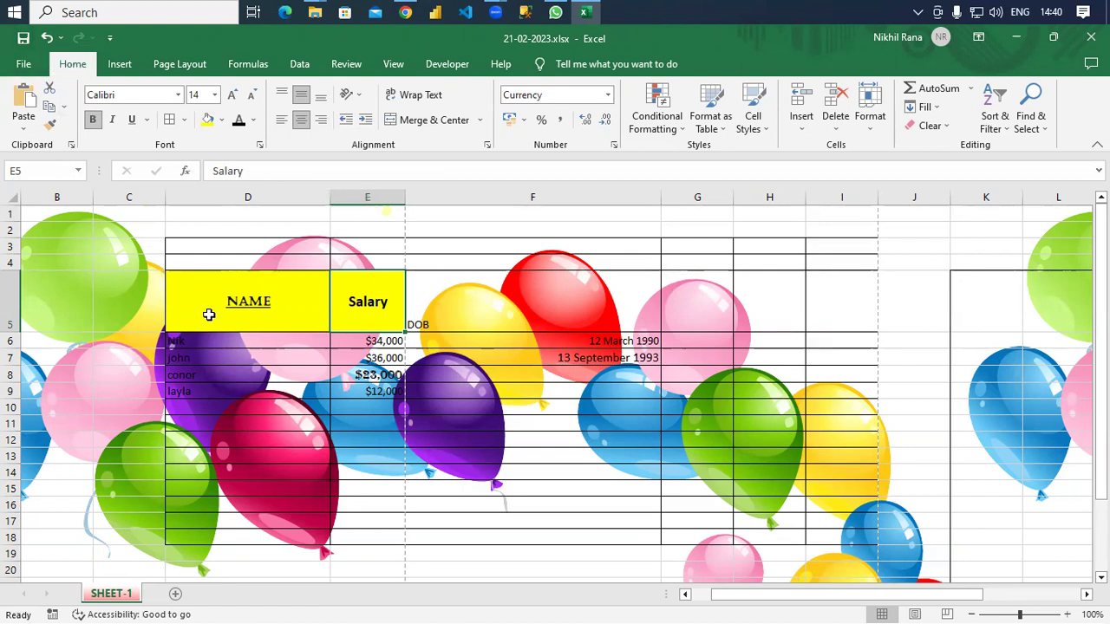
key(ctrl+s)
click(19, 63)
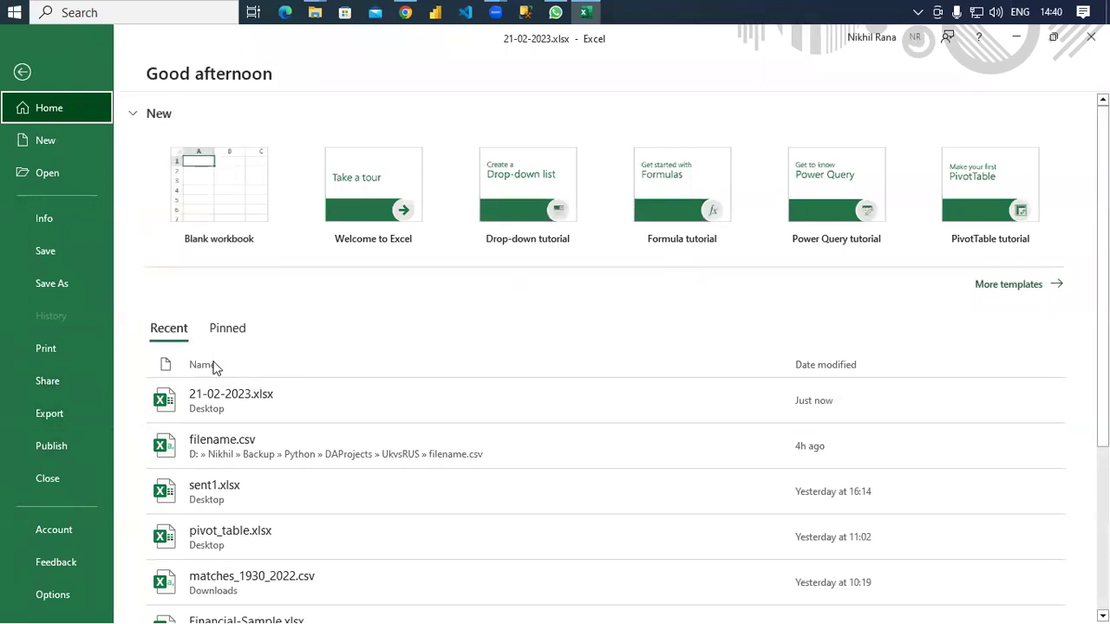
Close the workbook and Excel, then reopen 21-02-2023.xlsx from the Desktop to verify it.
click(49, 479)
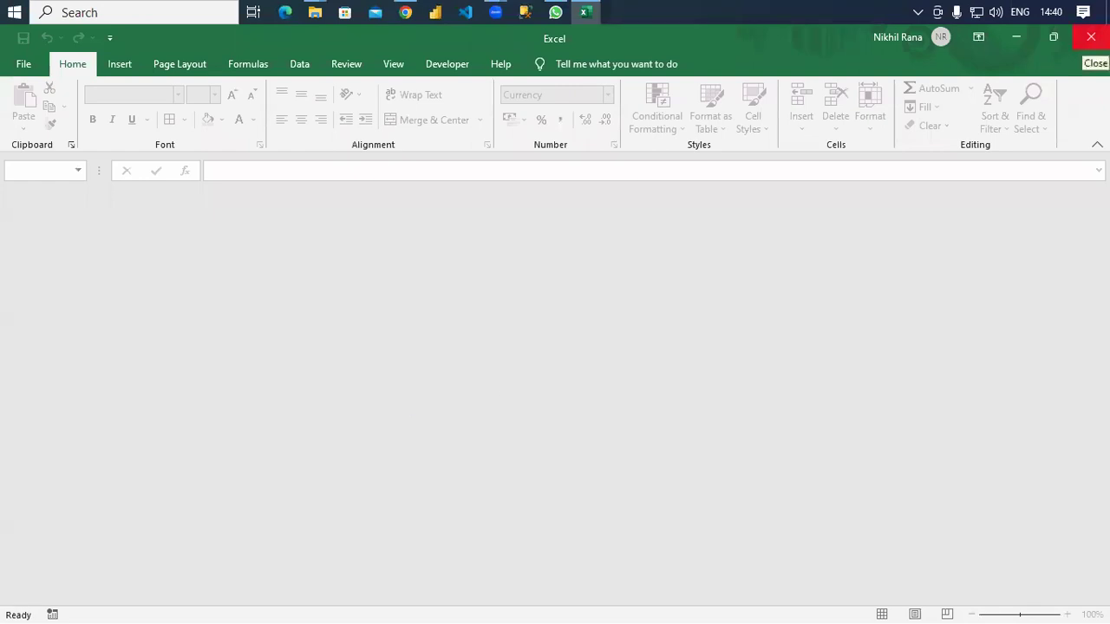
click(1091, 37)
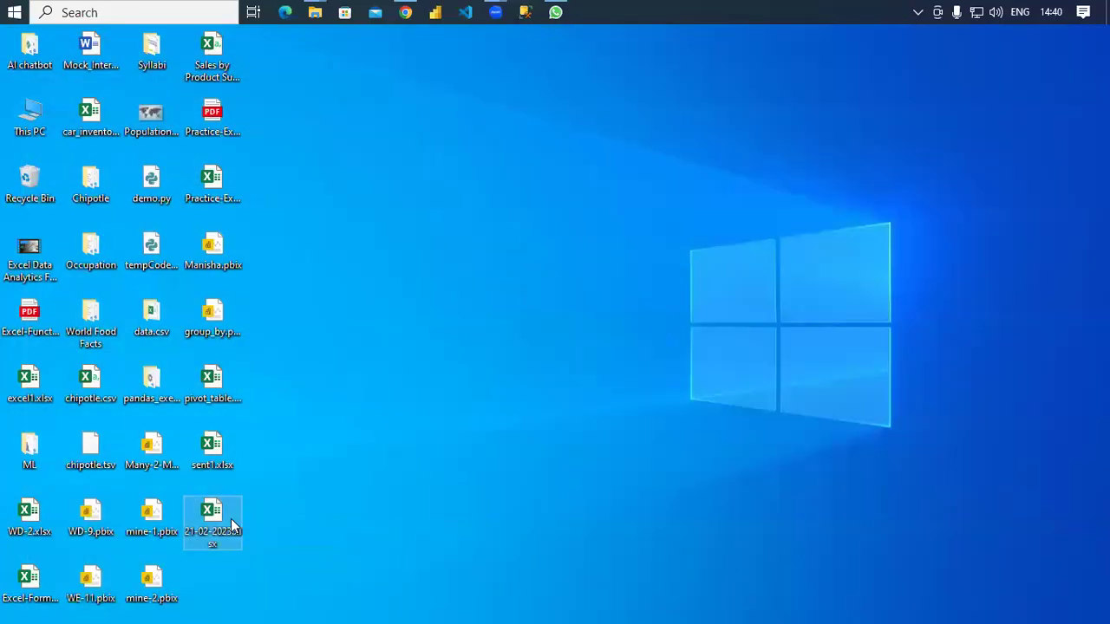
double_click(221, 524)
scroll(573, 409, down, 8)
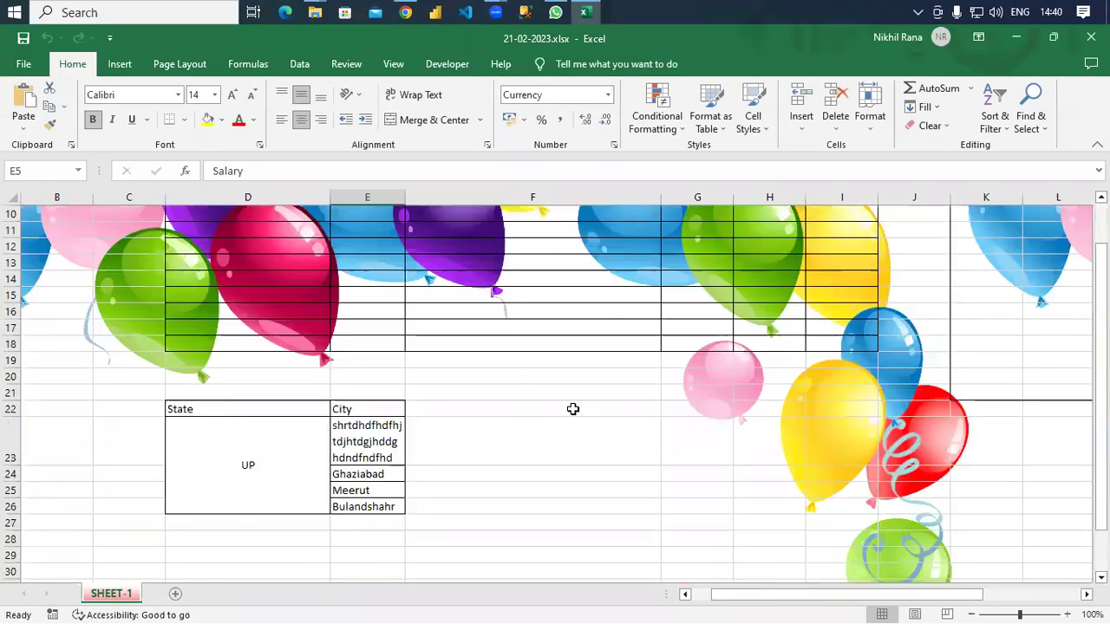
scroll(577, 408, up, 8)
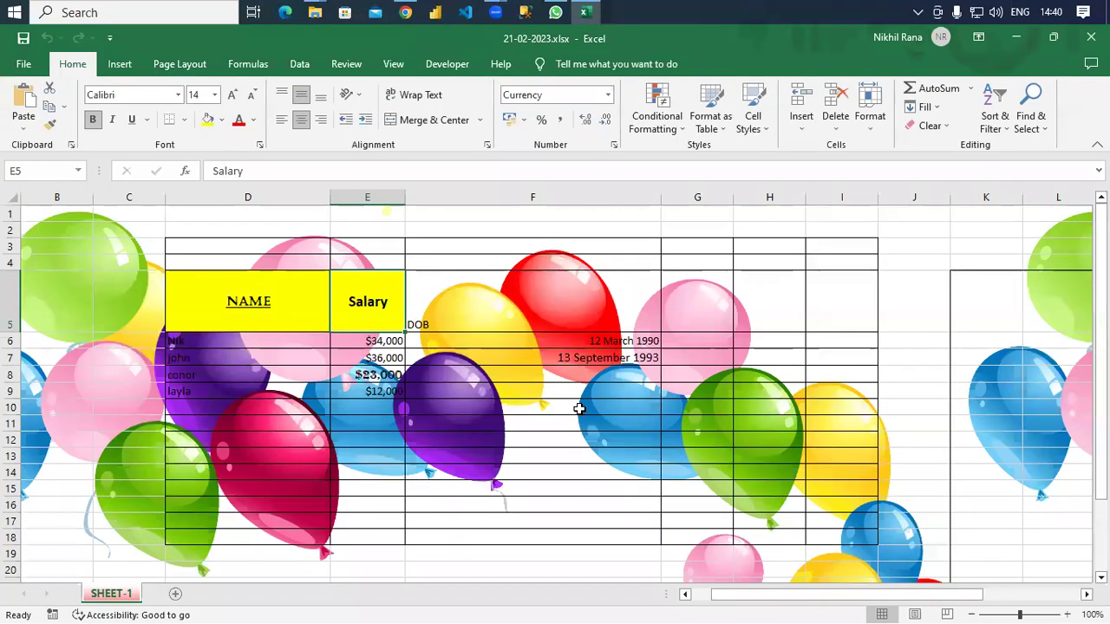